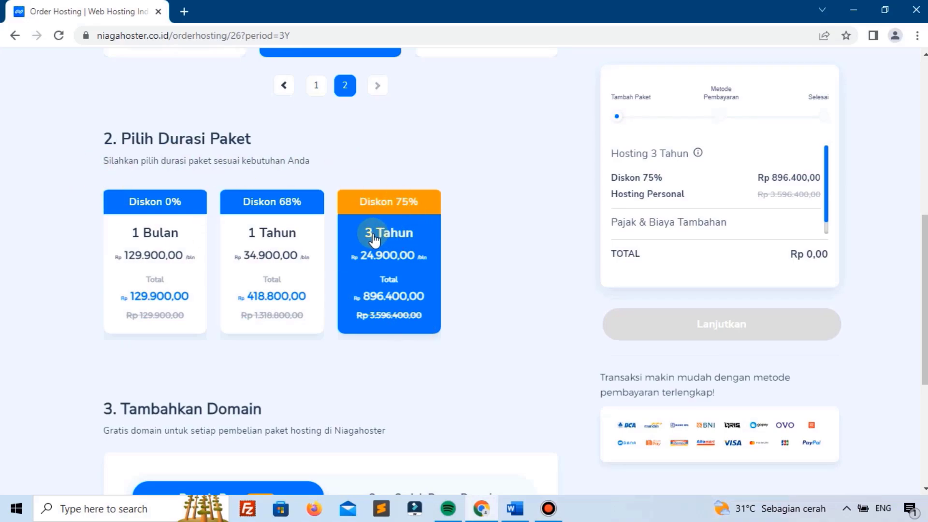
Step: Check rahmandigroups.com, add the 3-year hosting plan with the domain to the cart, and proceed to checkout
scroll(378, 241, down, 4)
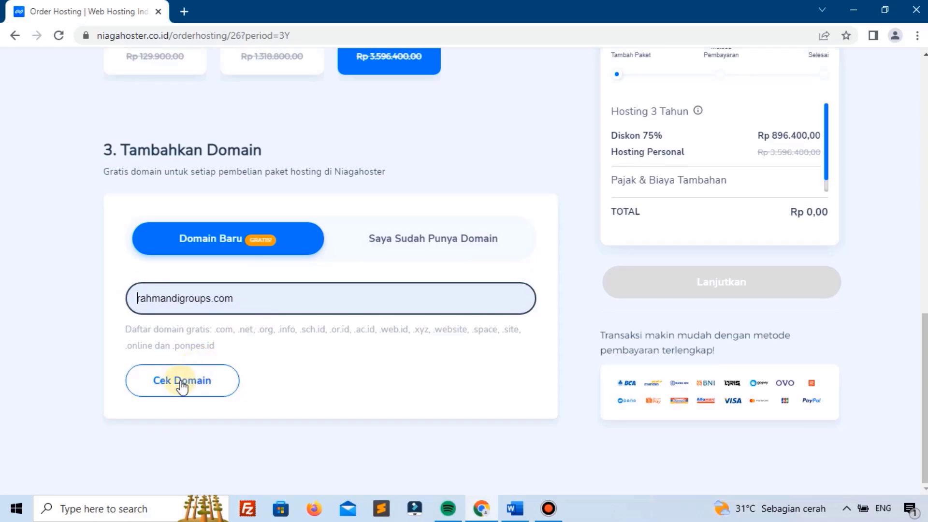
click(193, 386)
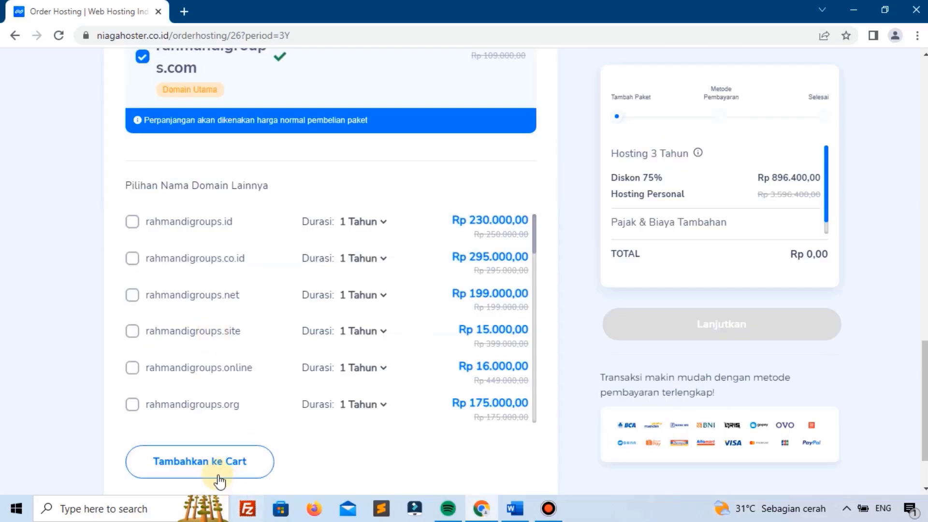
click(223, 472)
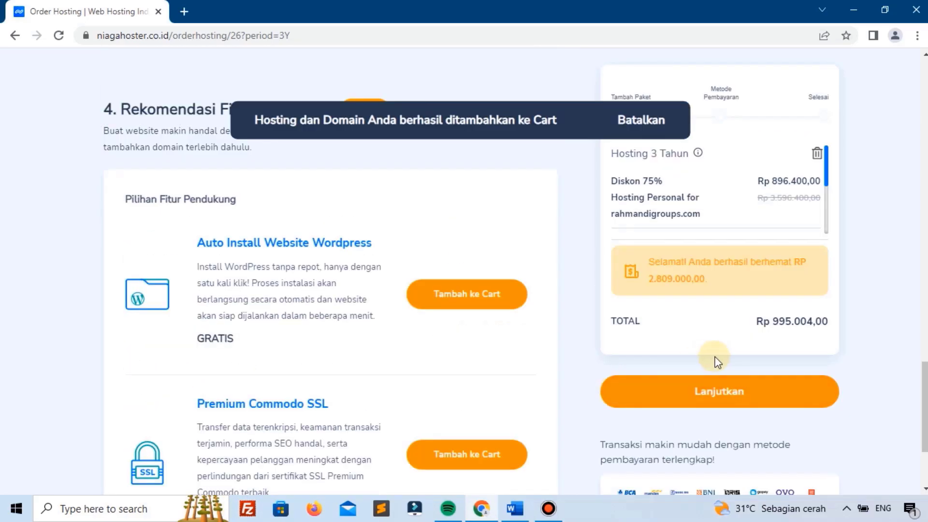
click(715, 389)
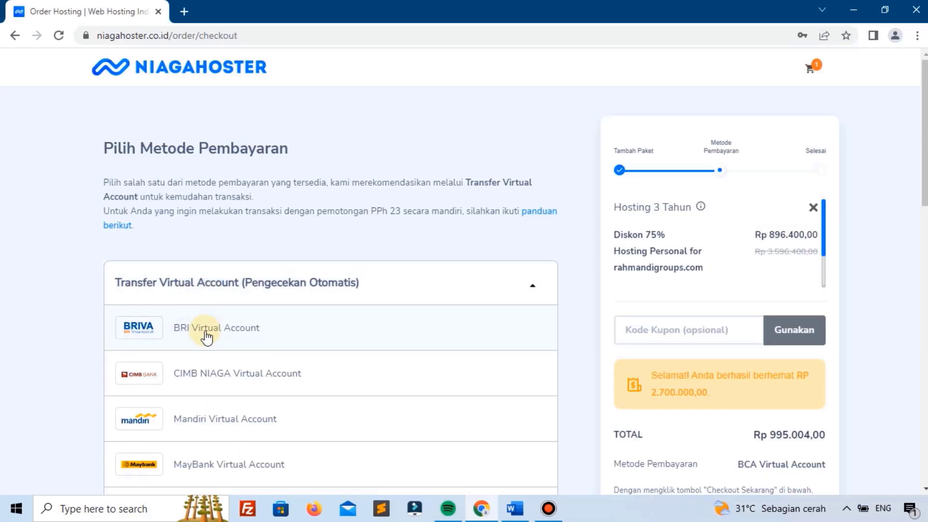
Step: Choose BRI Virtual Account and apply coupon PEMOOLA, bringing the total to Rp 945.254,00
click(210, 336)
click(673, 332)
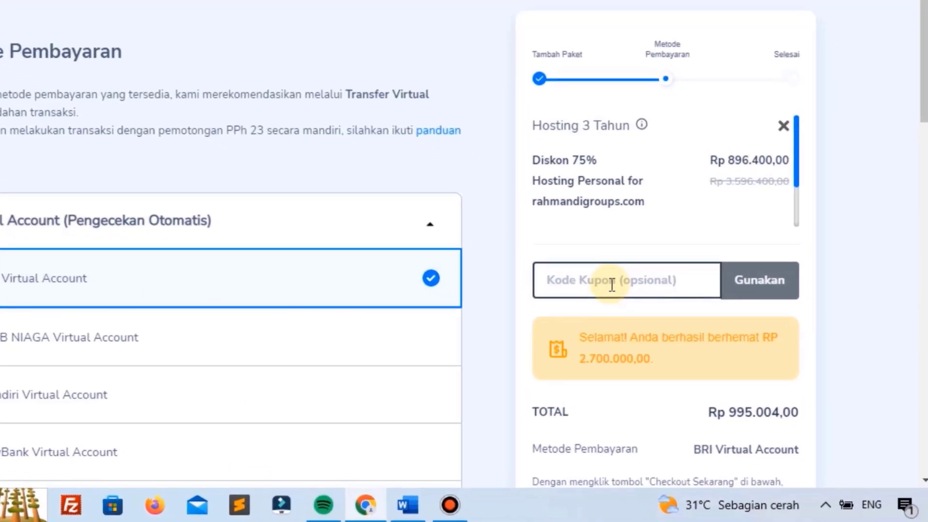
text(pemoola)
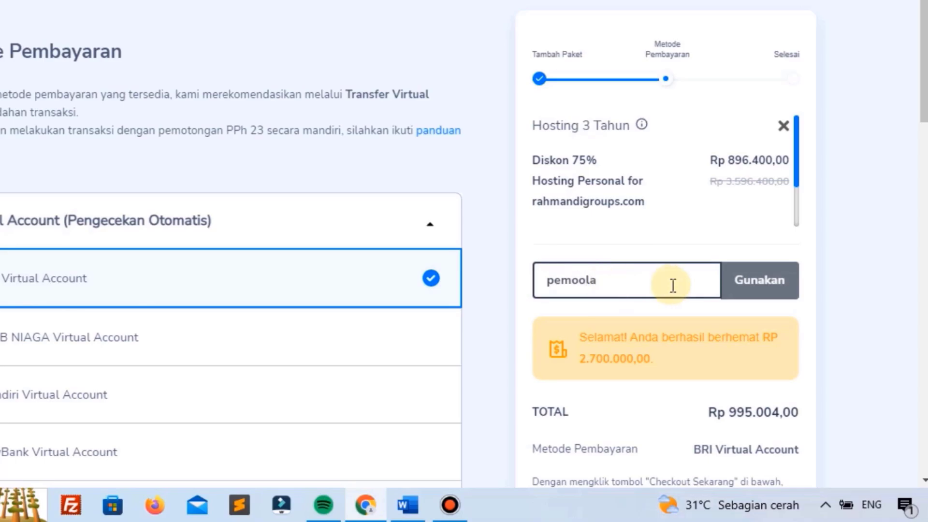
scroll(672, 285, down, 1)
click(737, 216)
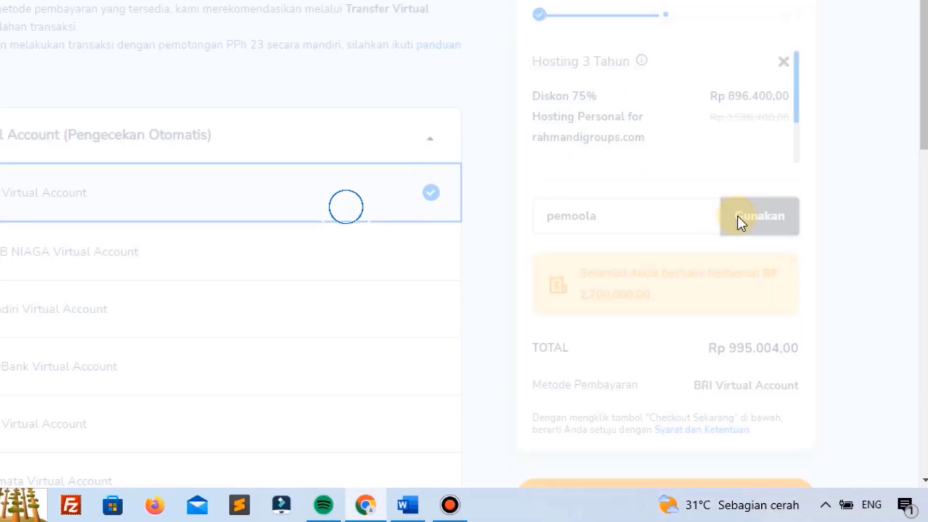
scroll(738, 216, down, 10)
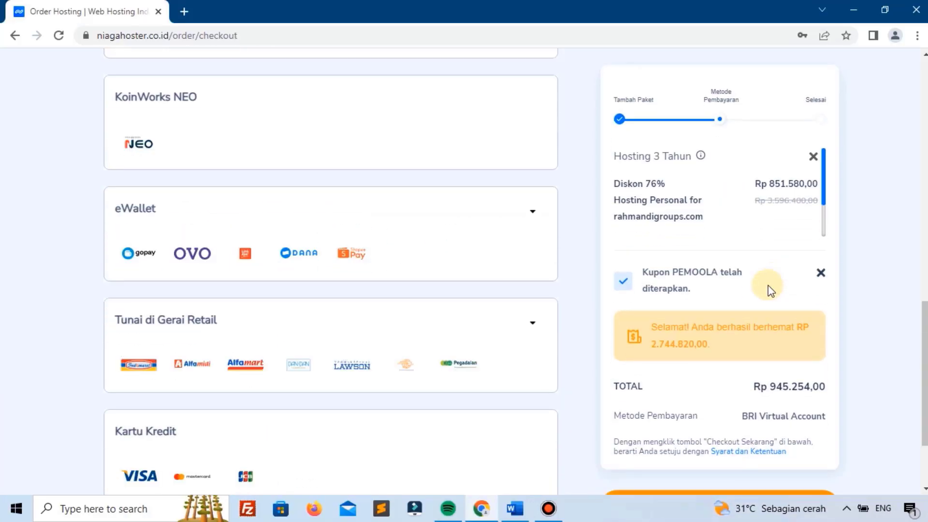
scroll(772, 290, down, 2)
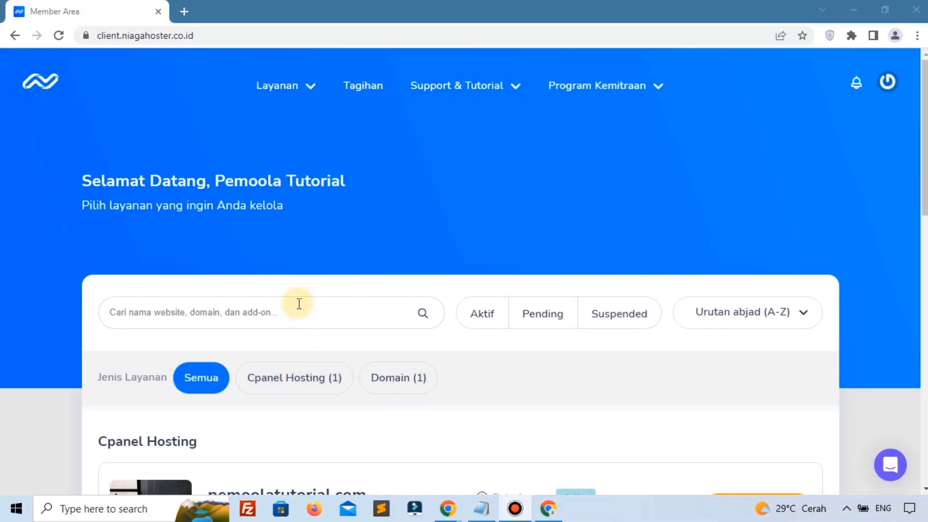
Step: Filter to cPanel hosting, manage pemoolatutorial.com, and open the full cPanel Tools page
scroll(468, 205, down, 1)
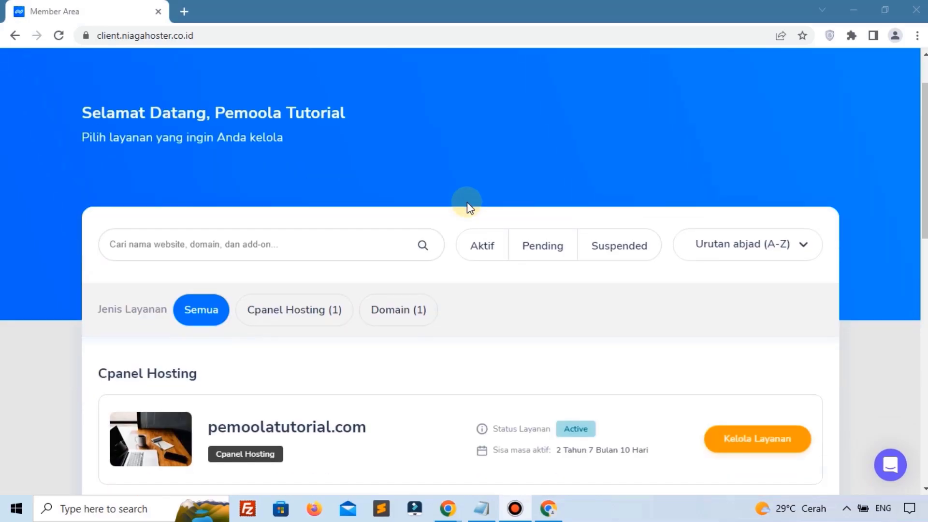
scroll(257, 280, down, 1)
click(306, 249)
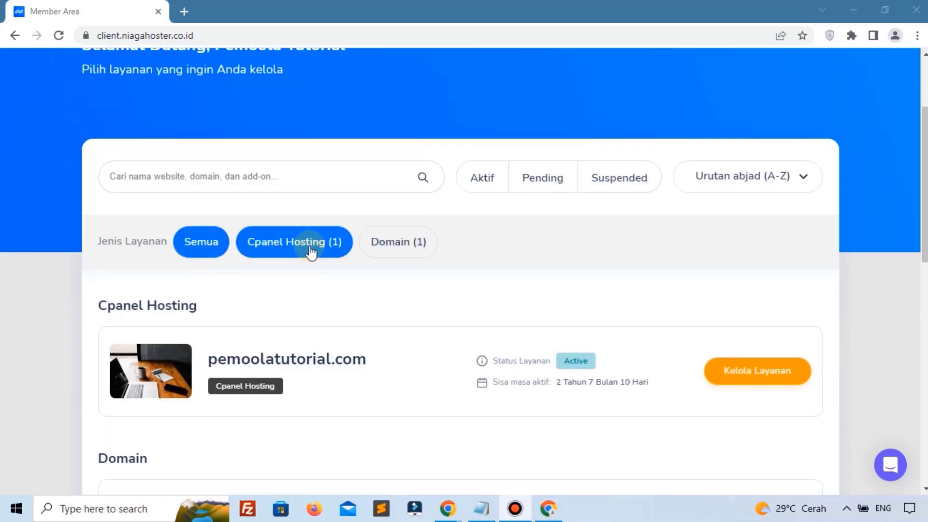
click(738, 380)
scroll(574, 331, down, 20)
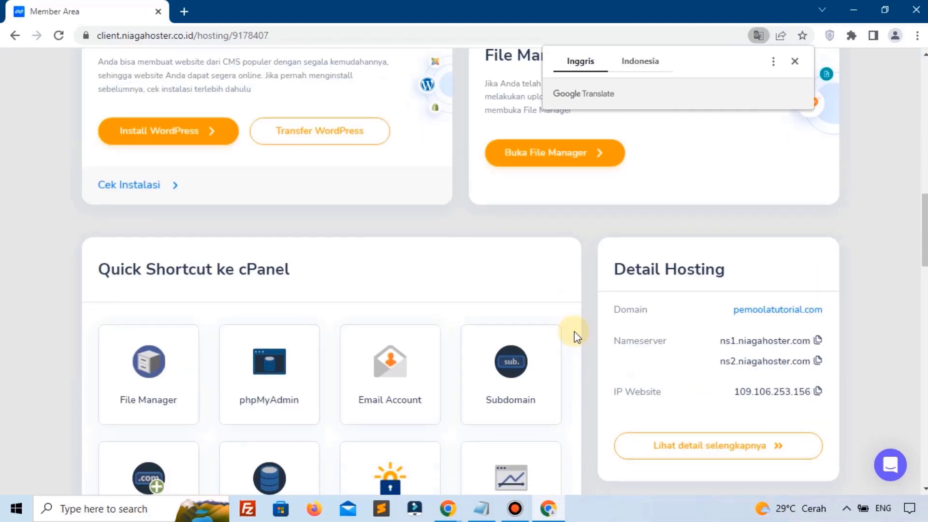
scroll(227, 223, up, 3)
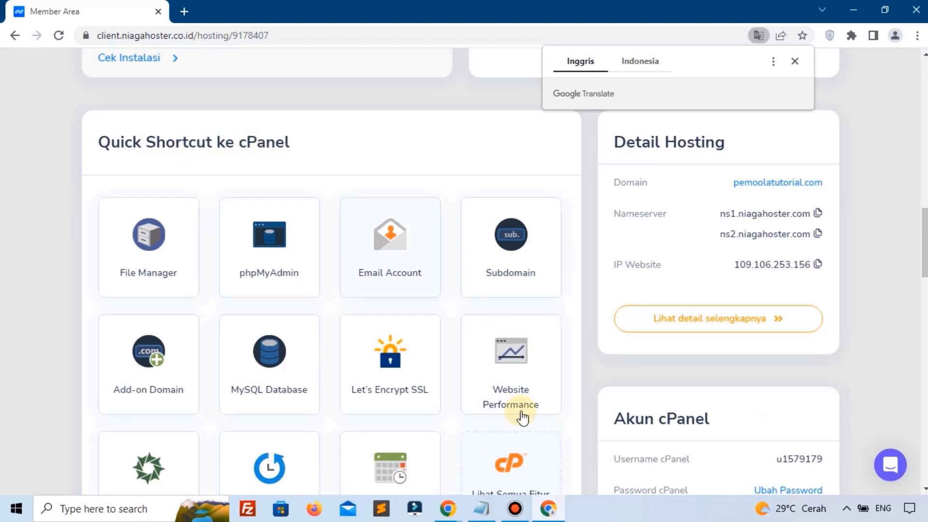
scroll(530, 472, down, 1)
click(532, 392)
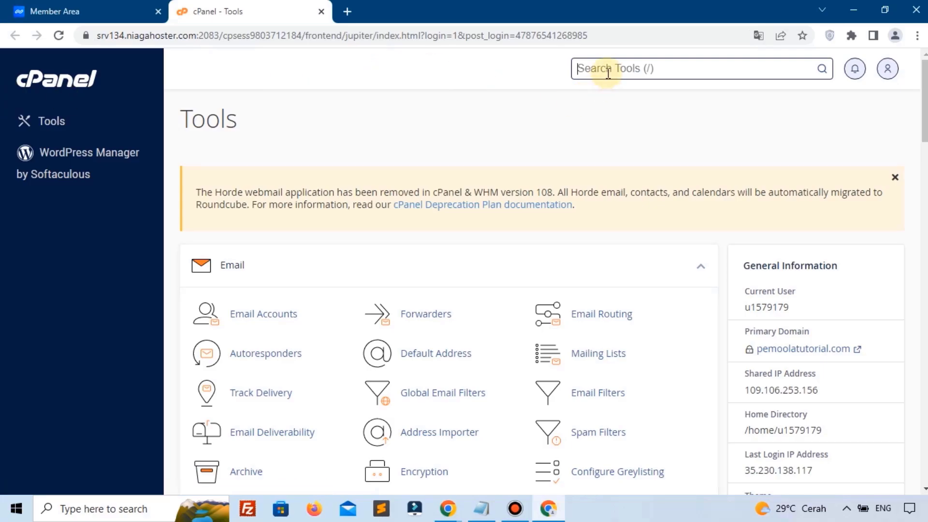
Step: Issue a Let's Encrypt SSL certificate for pemoolatutorial.com using the Lets Encrypt SSL tool
text(ssl)
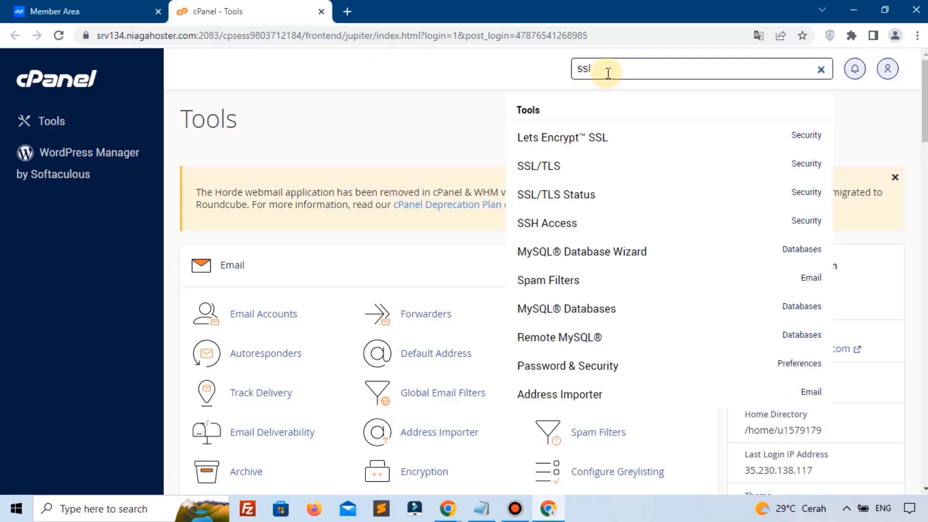
click(610, 139)
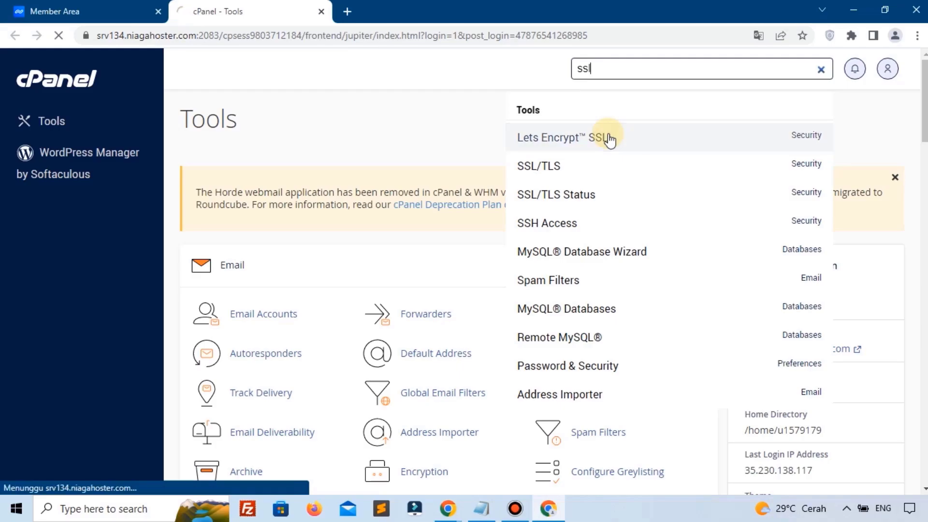
scroll(607, 136, down, 15)
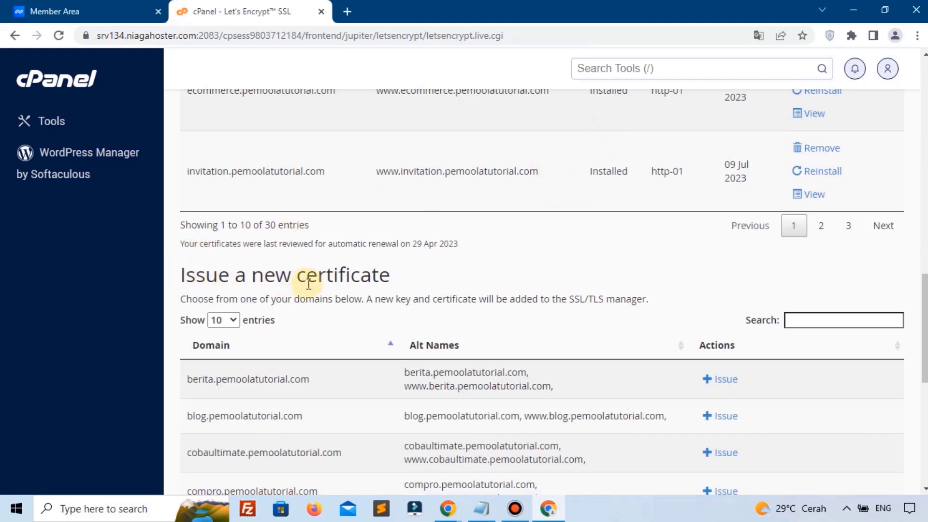
scroll(308, 284, down, 4)
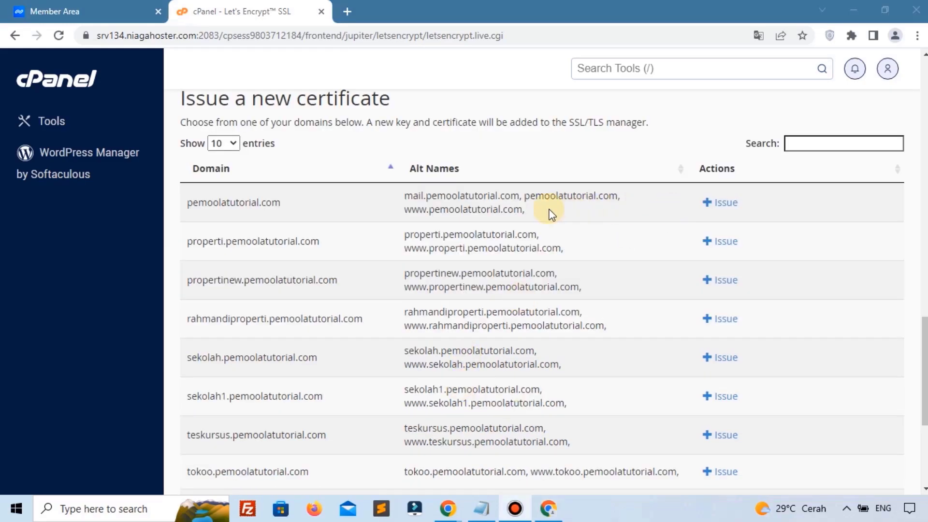
click(721, 205)
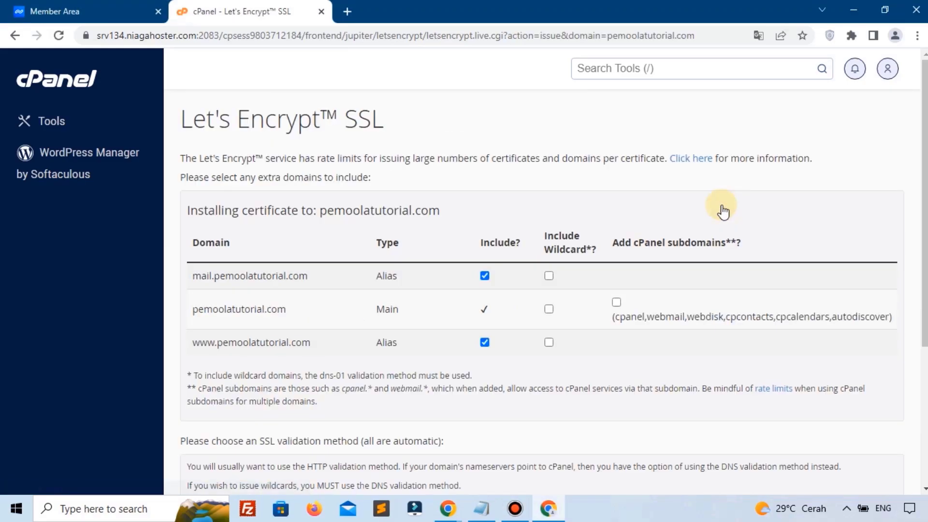
scroll(701, 215, down, 3)
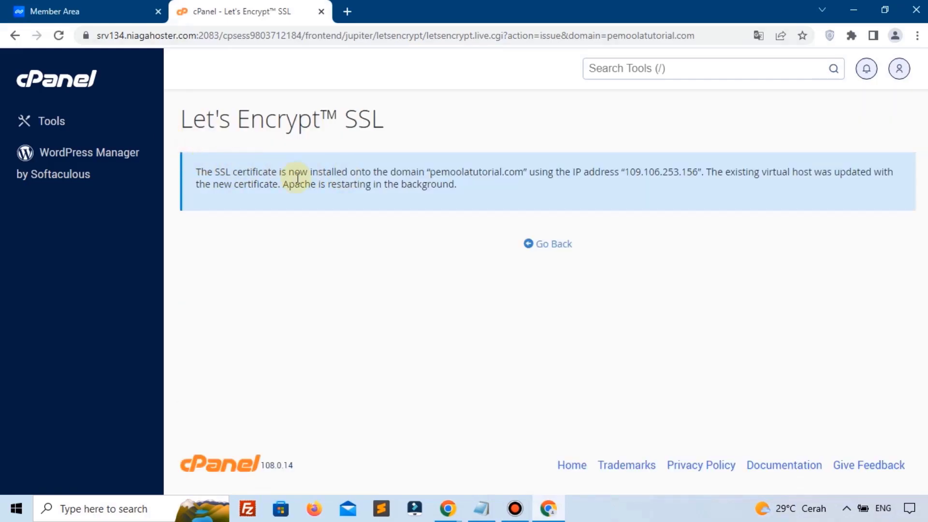
click(621, 76)
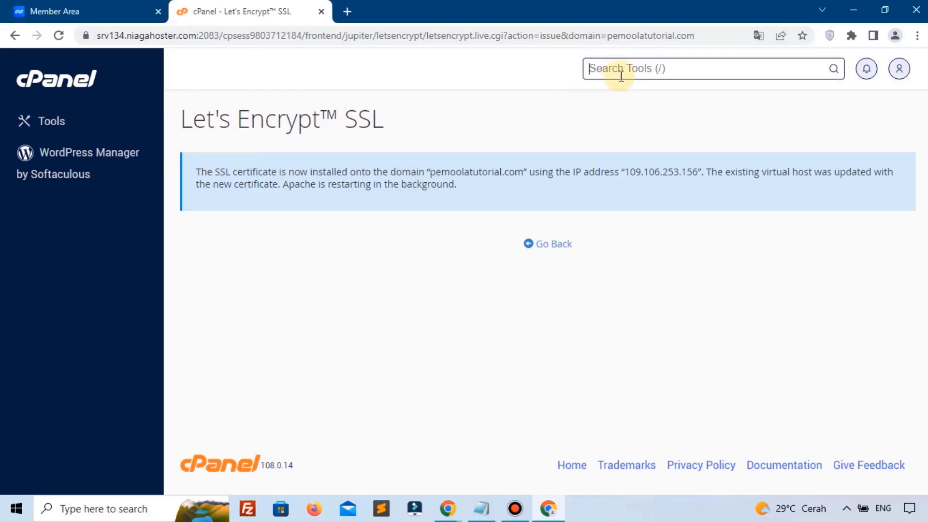
Step: Open the Softaculous Apps Installer via a 'sof' search and start a new WordPress install
text(sof)
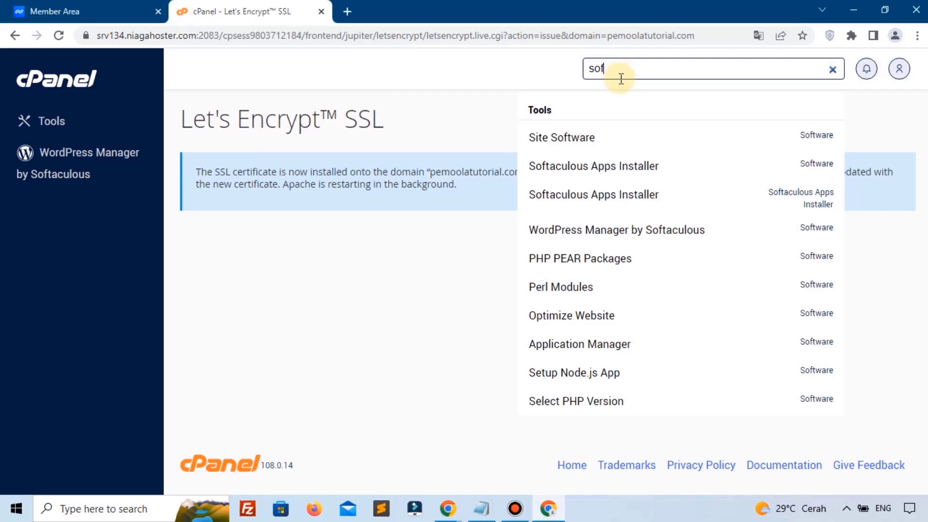
key(Up)
key(Up)
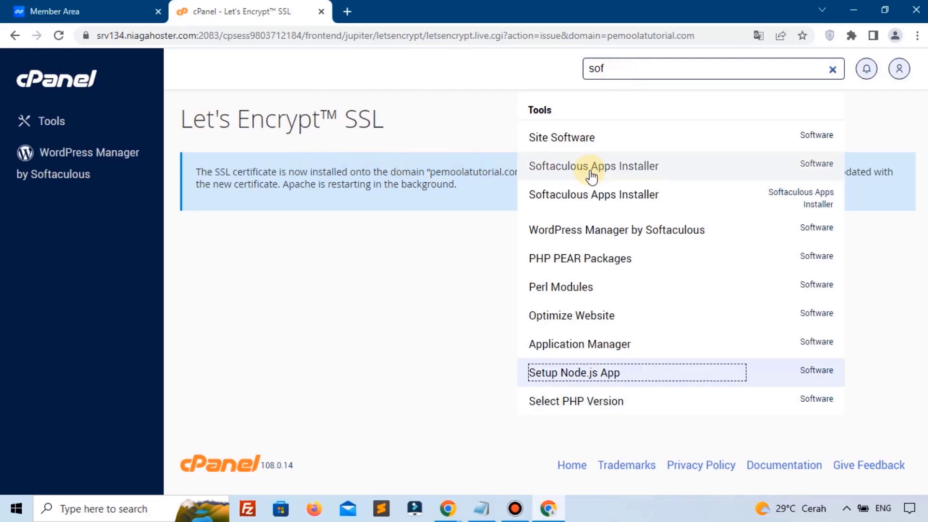
click(593, 174)
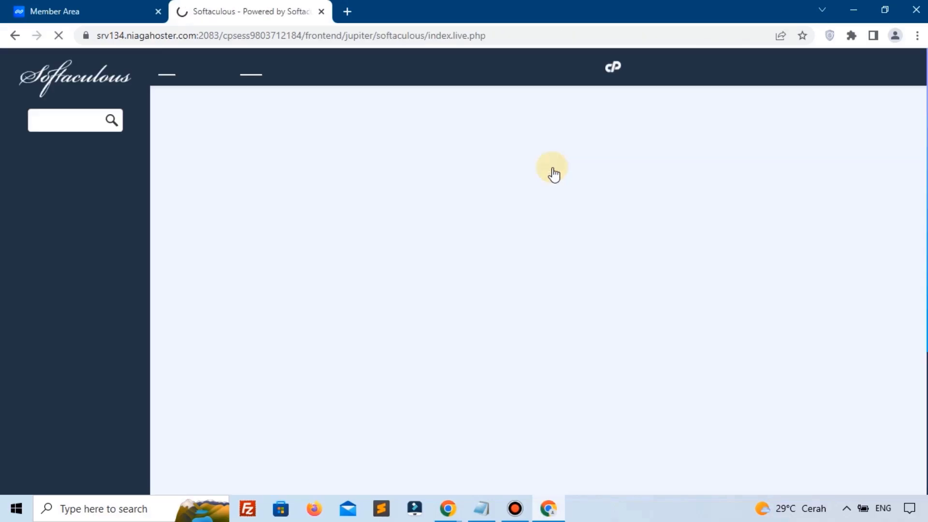
scroll(554, 172, down, 2)
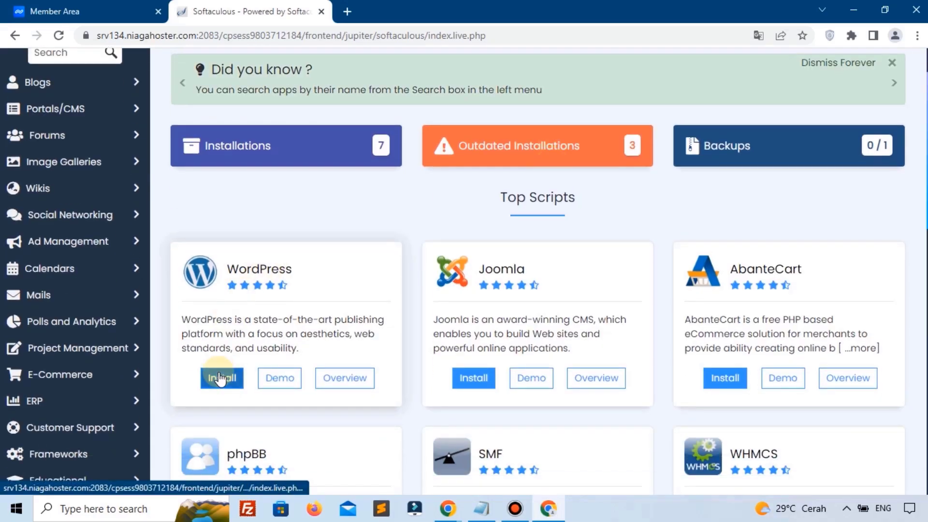
click(216, 383)
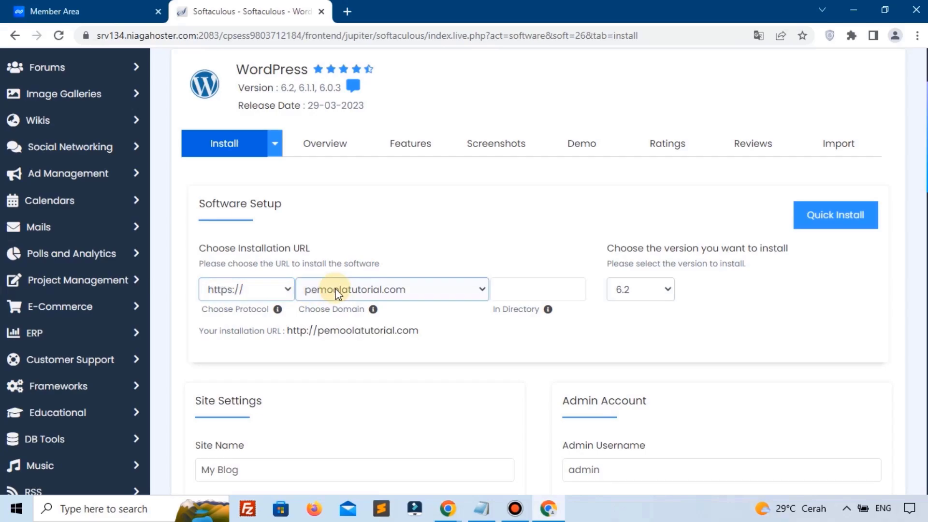
Step: Check the installation directory and version, then edit the site name and description
click(512, 289)
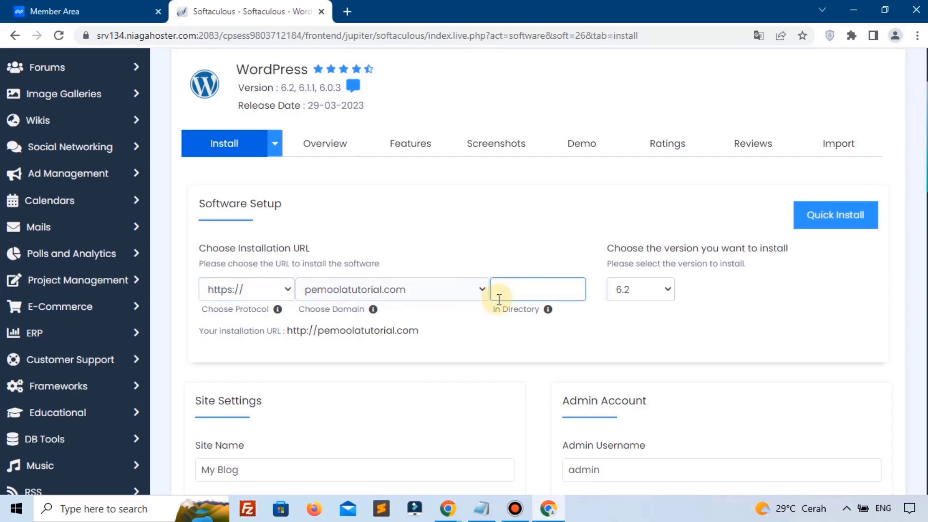
click(657, 290)
scroll(649, 145, down, 3)
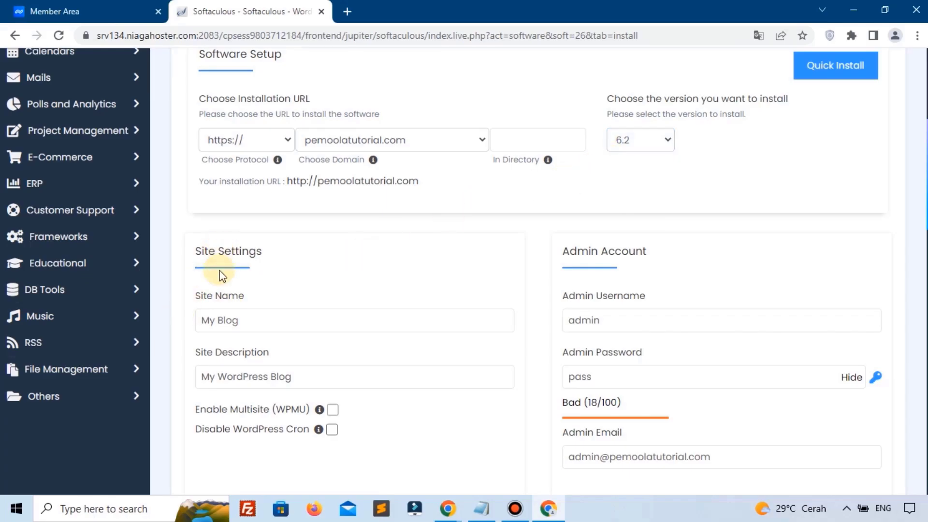
click(203, 293)
click(244, 370)
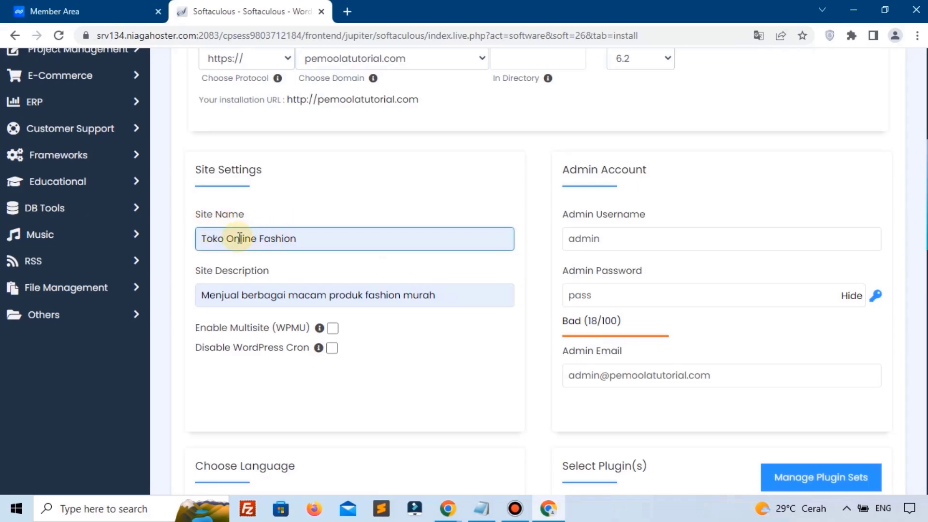
click(235, 259)
click(309, 244)
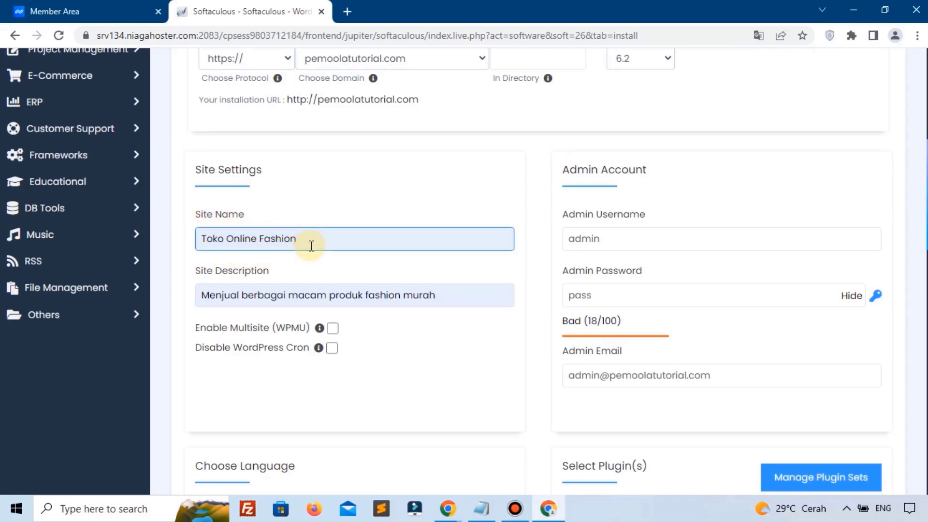
click(211, 285)
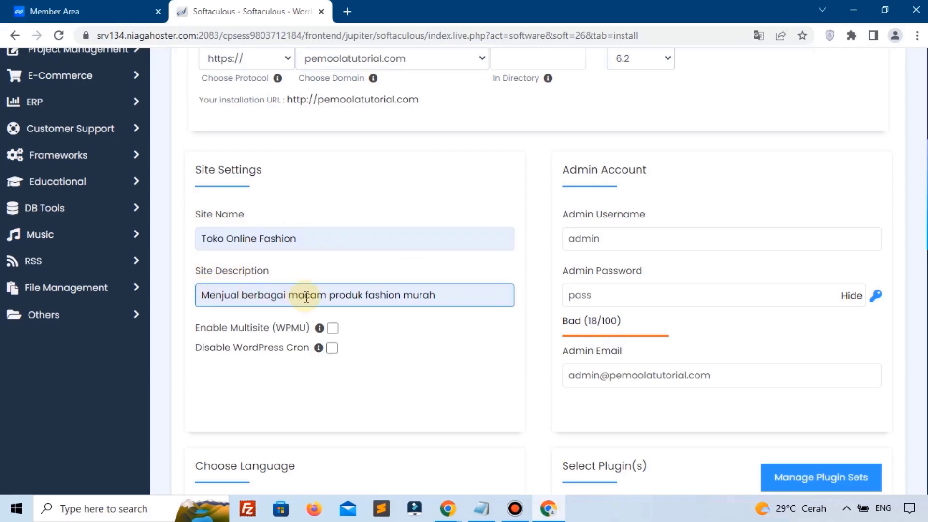
click(541, 268)
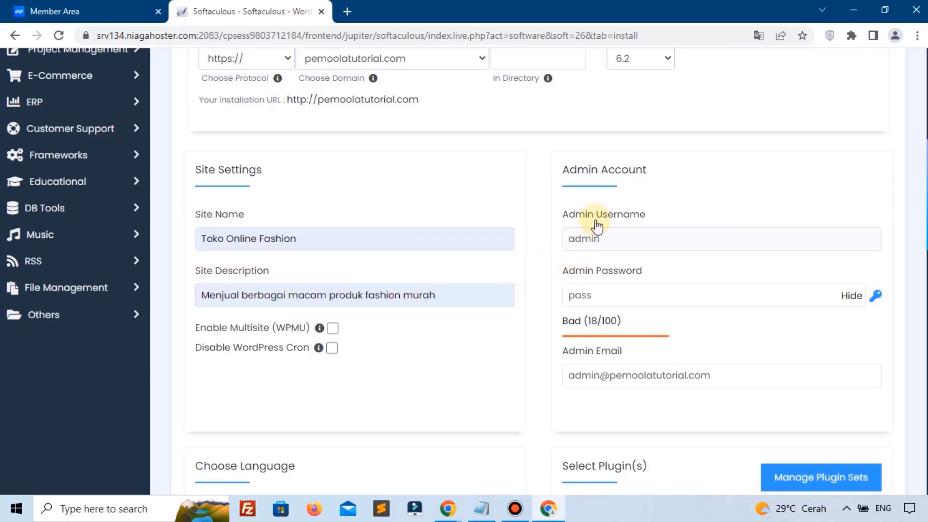
Step: Edit the admin username and replace the weak admin password with a strong one
click(604, 228)
click(603, 290)
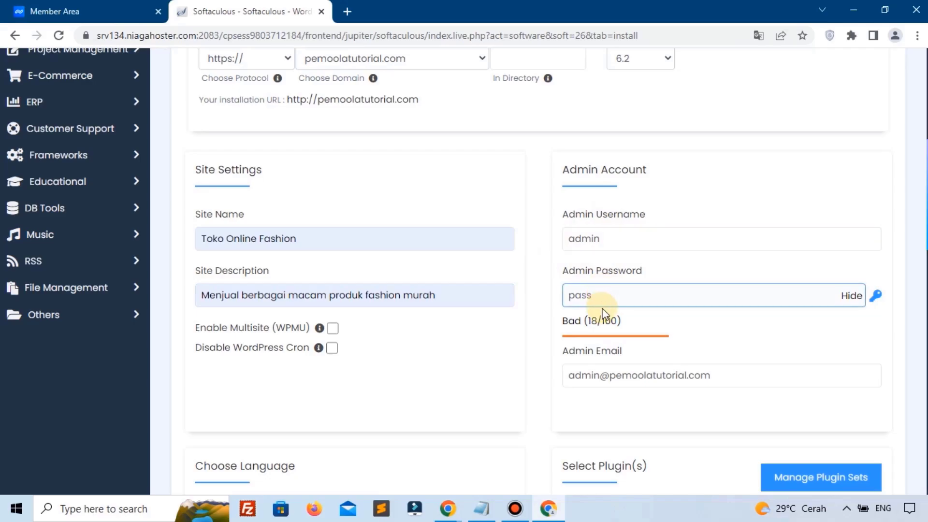
click(602, 368)
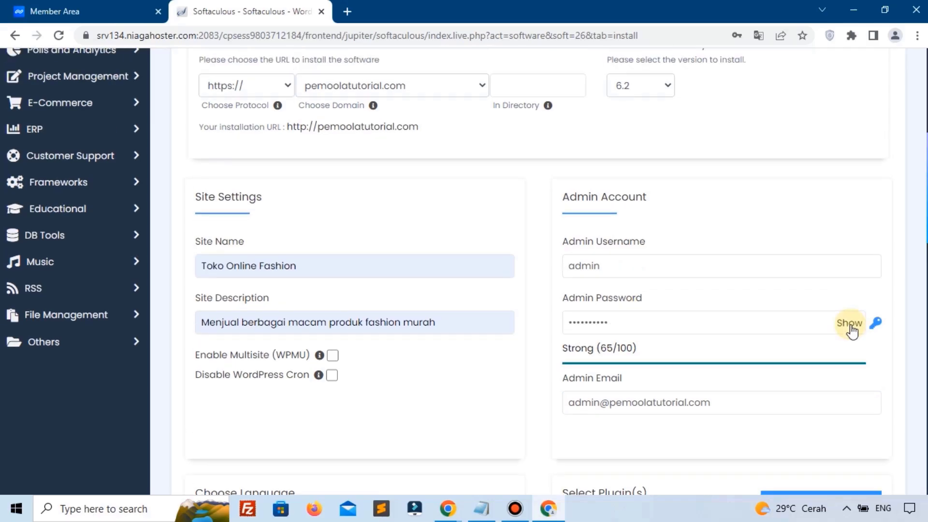
scroll(848, 322, down, 2)
scroll(470, 281, down, 2)
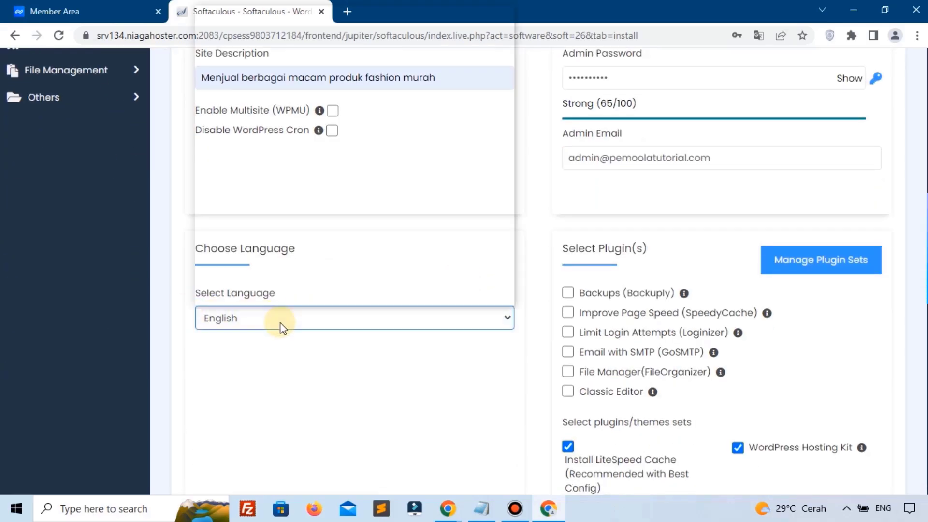
Step: Set the site language to Indonesian, install WordPress, and save the password in Chrome
click(278, 322)
click(248, 271)
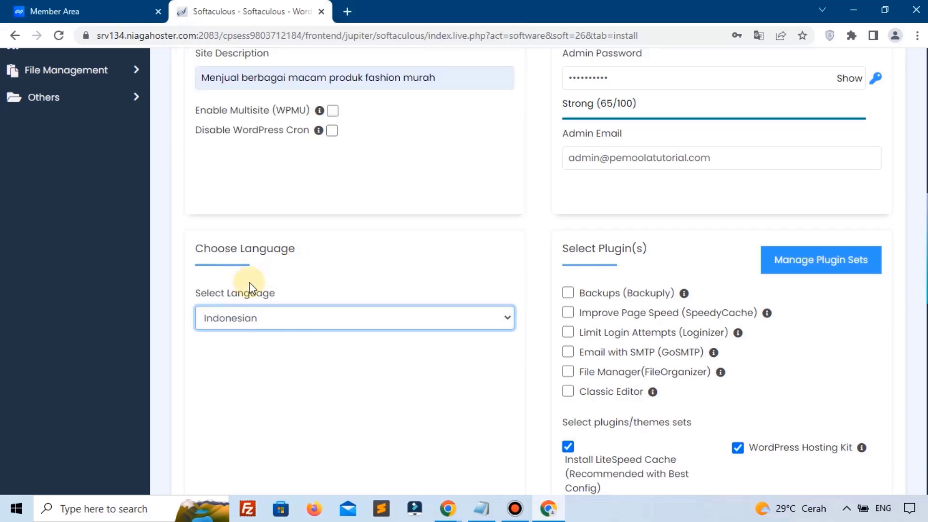
scroll(464, 271, down, 10)
scroll(522, 367, down, 2)
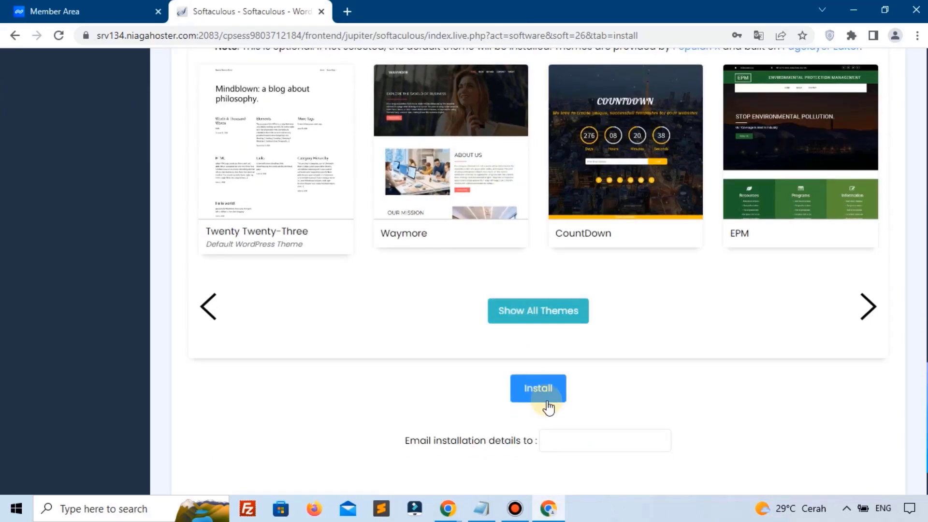
click(540, 387)
click(685, 234)
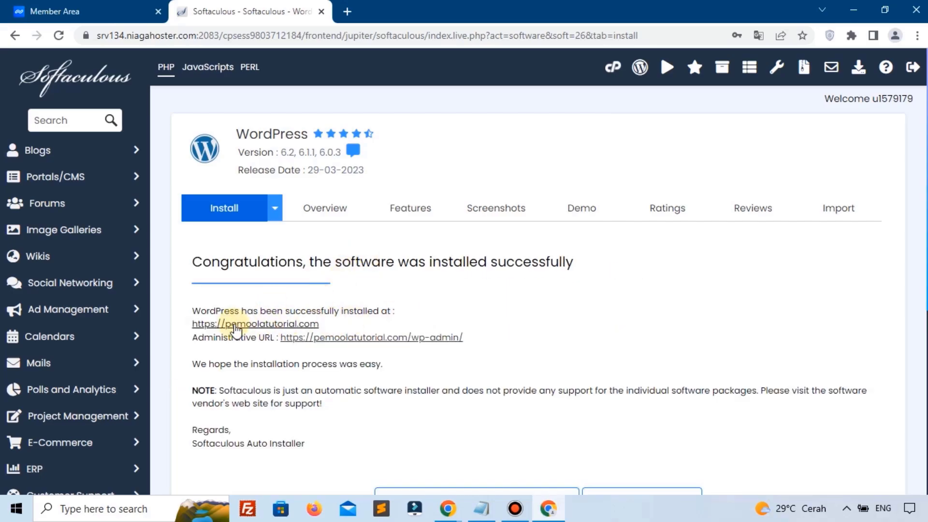
Step: Open the installed pemoolatutorial.com site and its /wp-admin/ admin URL in new tabs
click(243, 326)
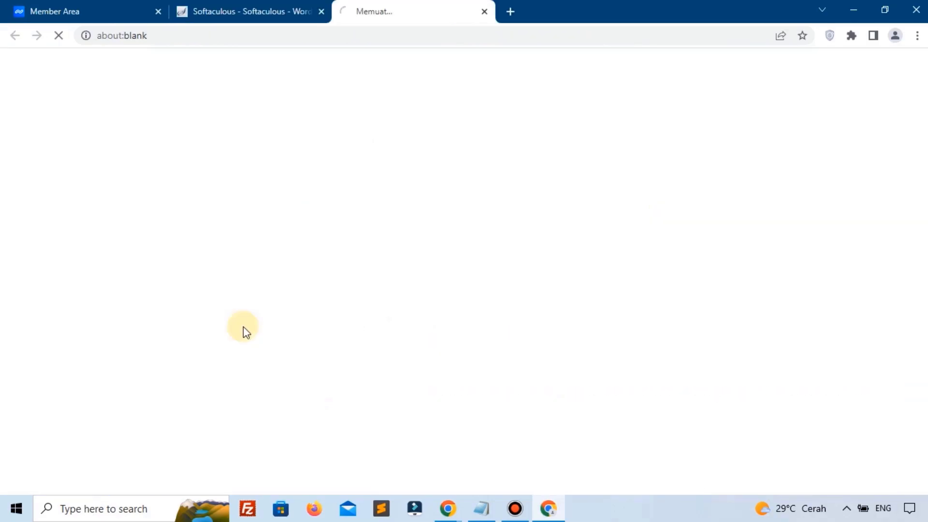
click(249, 7)
click(416, 342)
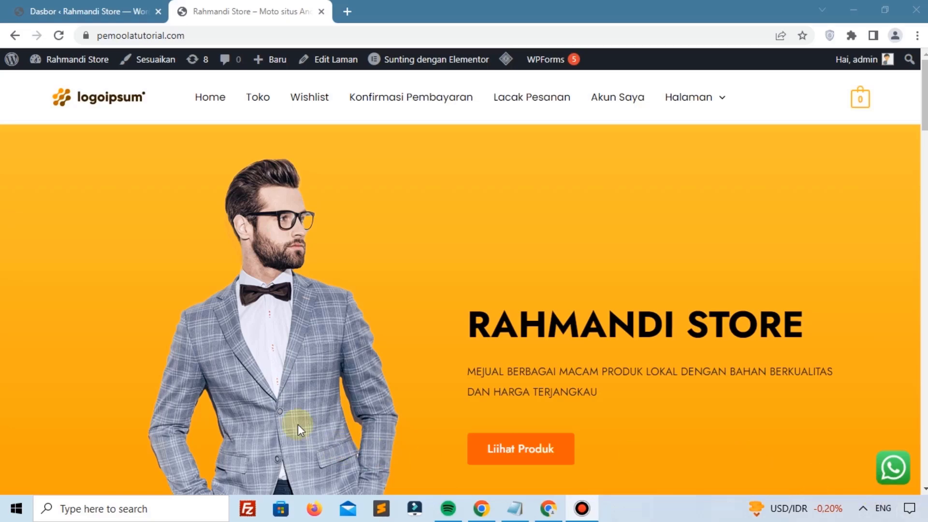
Step: Browse the storefront's Produk Kategori and Semua Produk sections, then switch to the Dasbor tab
scroll(283, 409, down, 10)
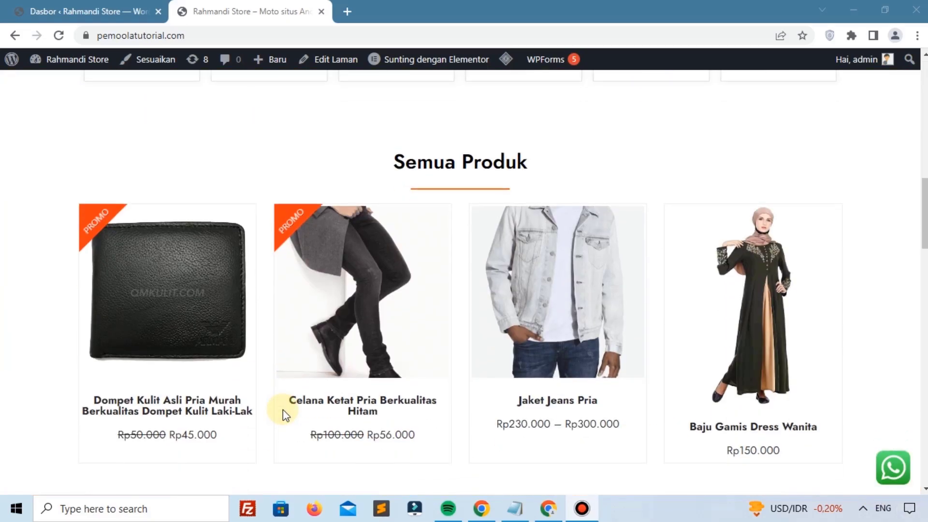
scroll(338, 382, down, 3)
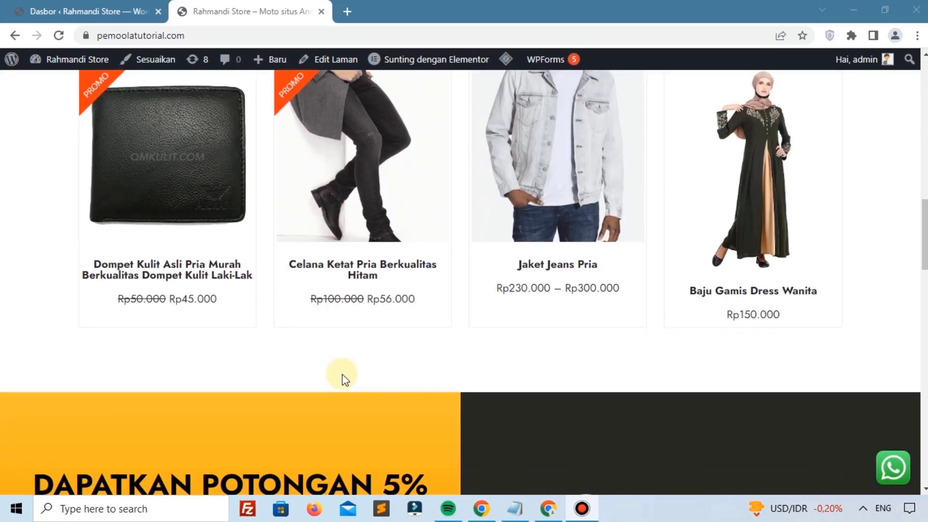
scroll(344, 379, up, 3)
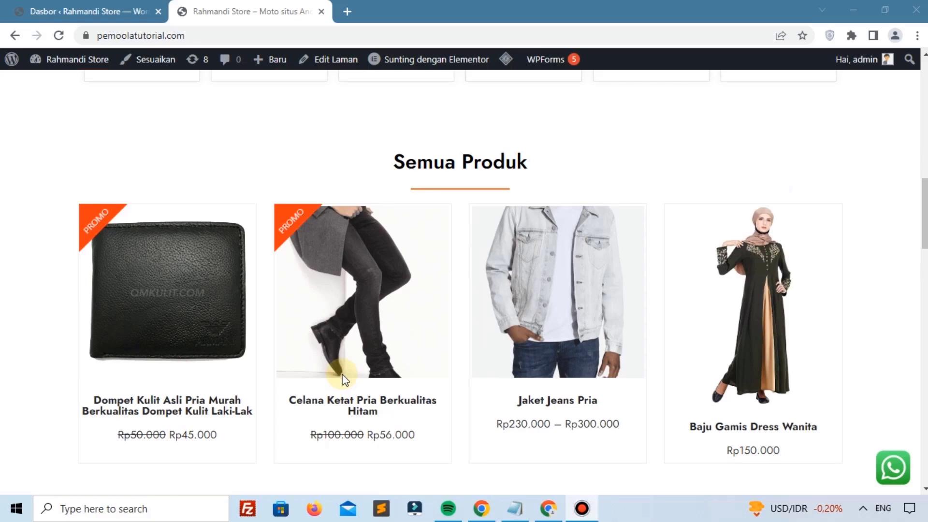
scroll(345, 380, up, 3)
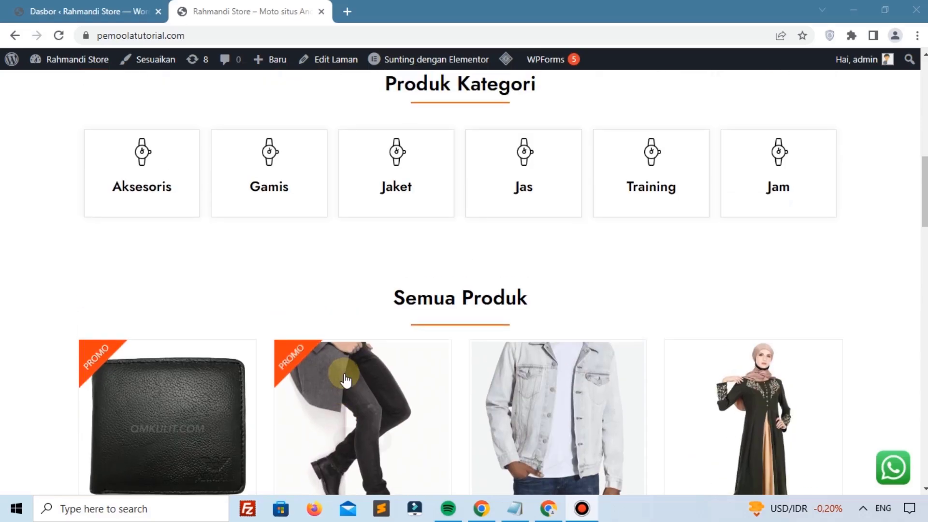
scroll(345, 379, up, 6)
scroll(345, 379, up, 5)
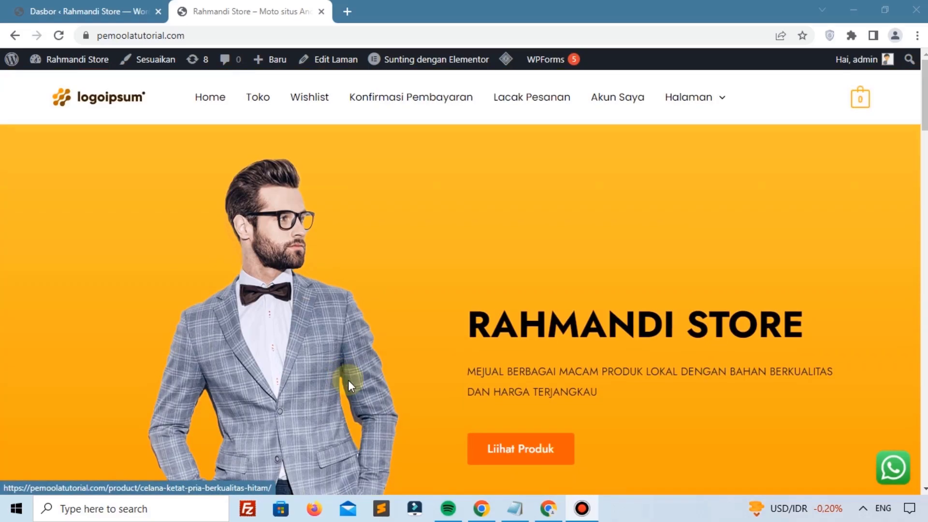
click(139, 7)
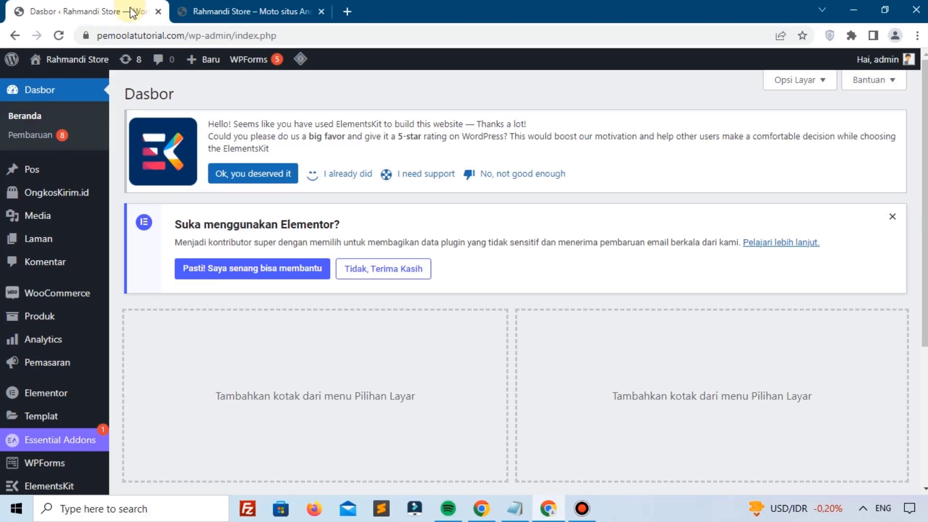
mouse_move(62, 316)
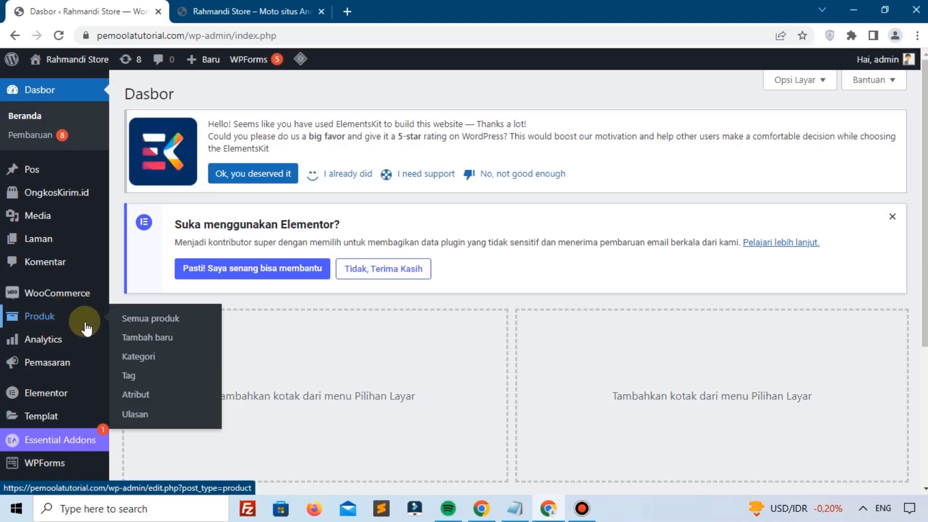
Step: Review the four existing products in the Semua produk list
click(149, 327)
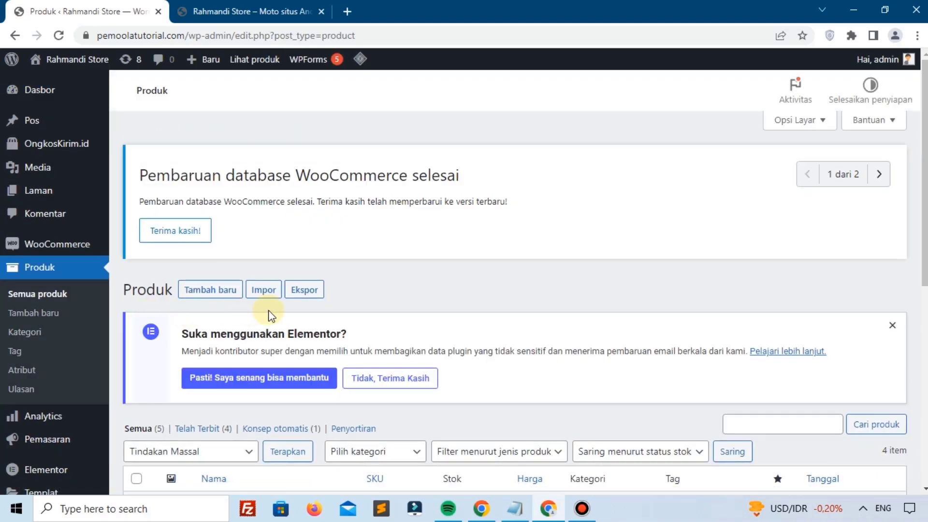
scroll(422, 312, down, 5)
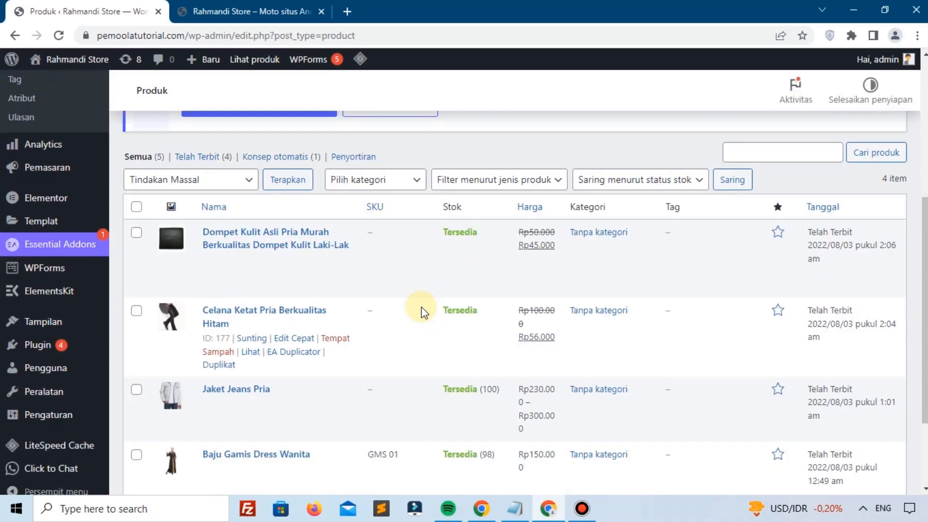
scroll(422, 312, down, 3)
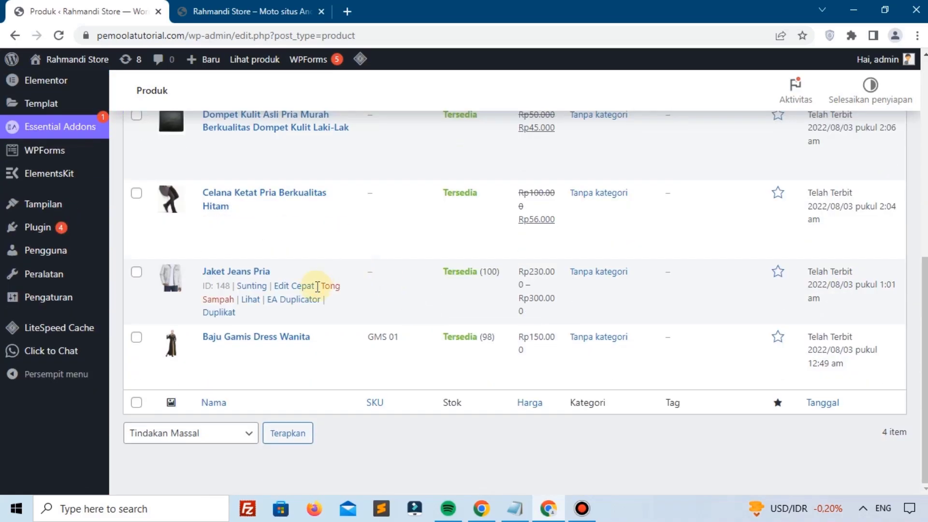
scroll(290, 293, up, 3)
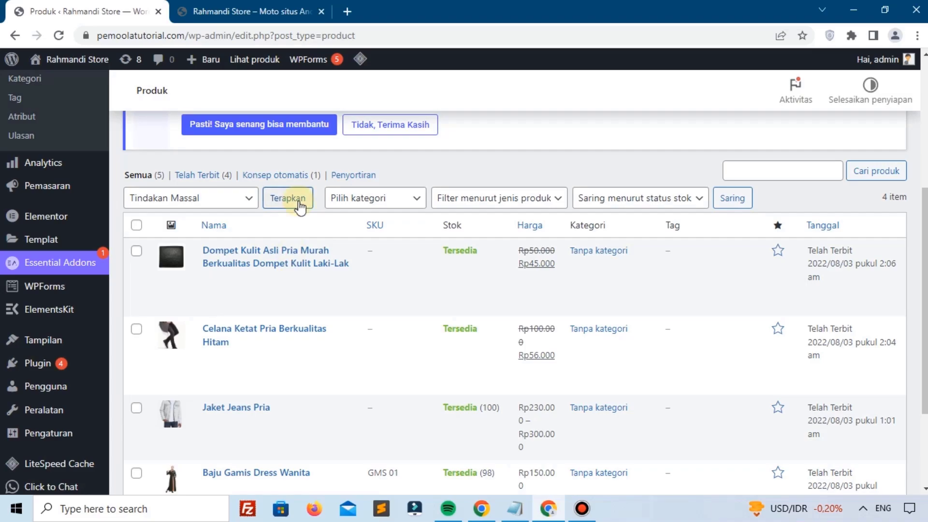
scroll(89, 227, up, 1)
scroll(90, 227, up, 4)
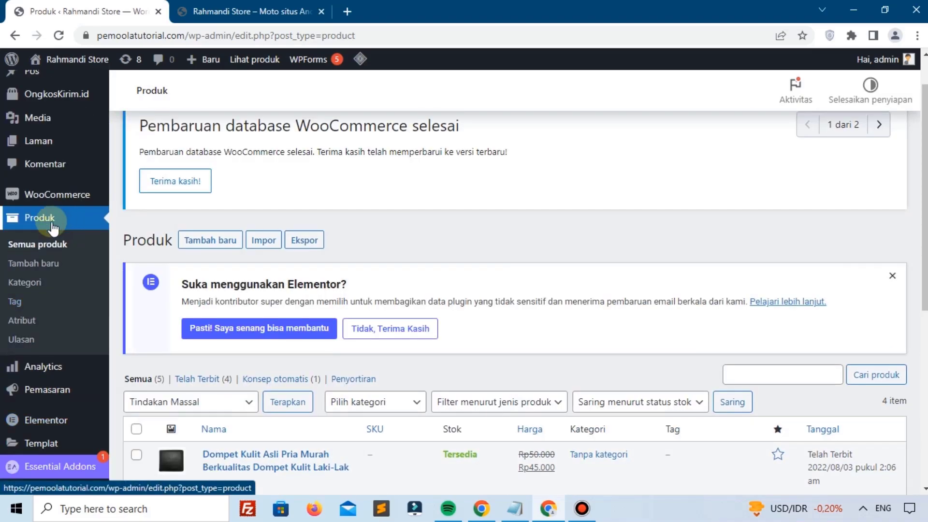
Step: Open the Tambah baru product form, then go to the Kategori produk page
click(40, 264)
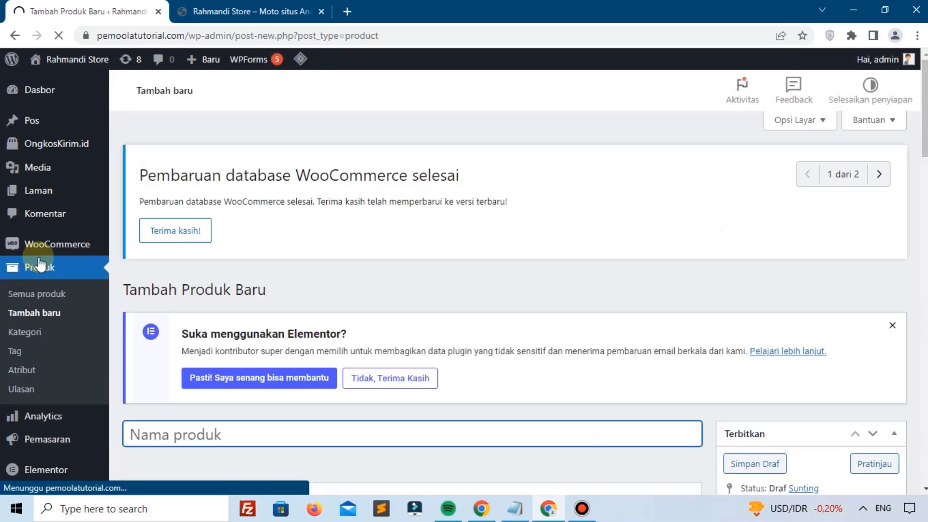
scroll(275, 307, down, 1)
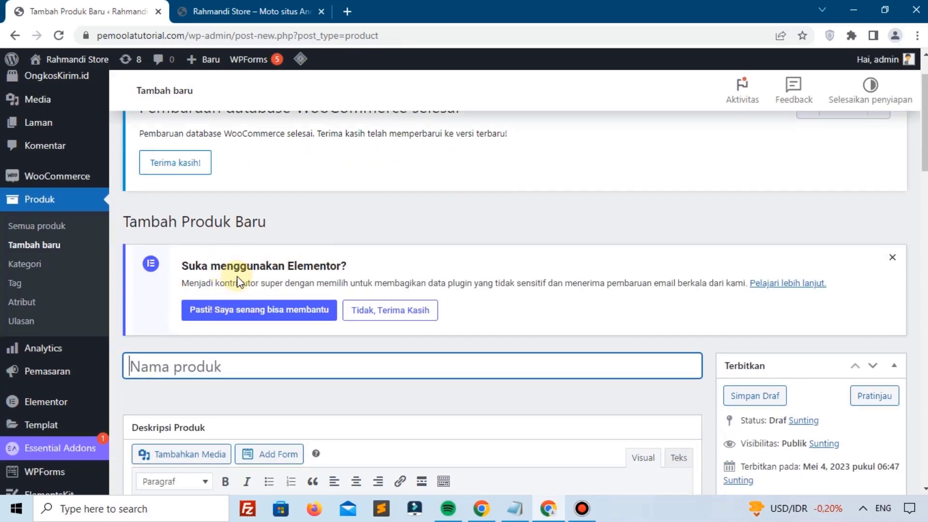
click(45, 266)
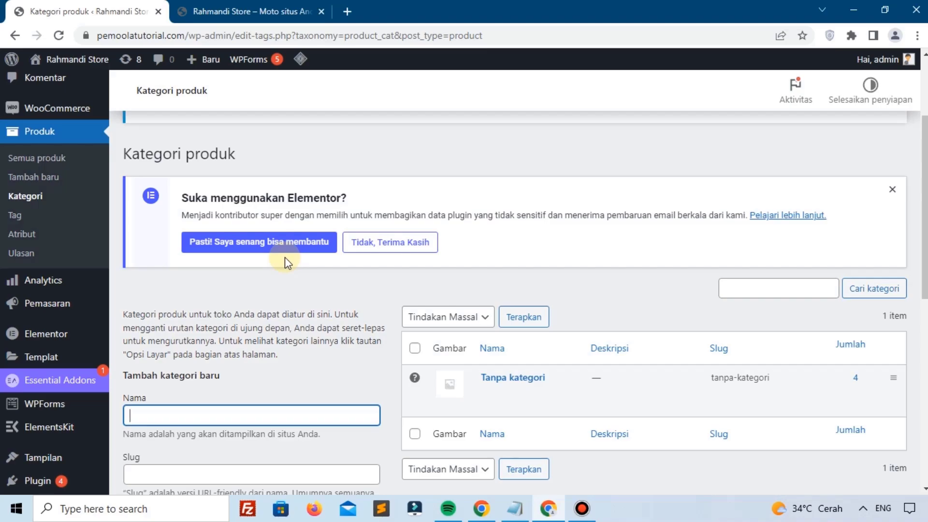
Step: Enter the category name Baju and the description Kategori Baju
scroll(285, 261, down, 3)
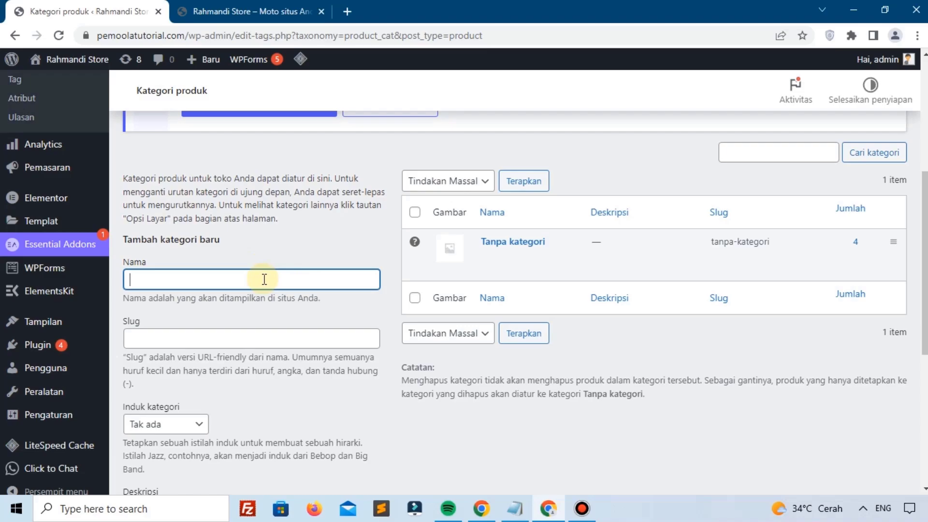
text(Baju)
scroll(196, 290, down, 3)
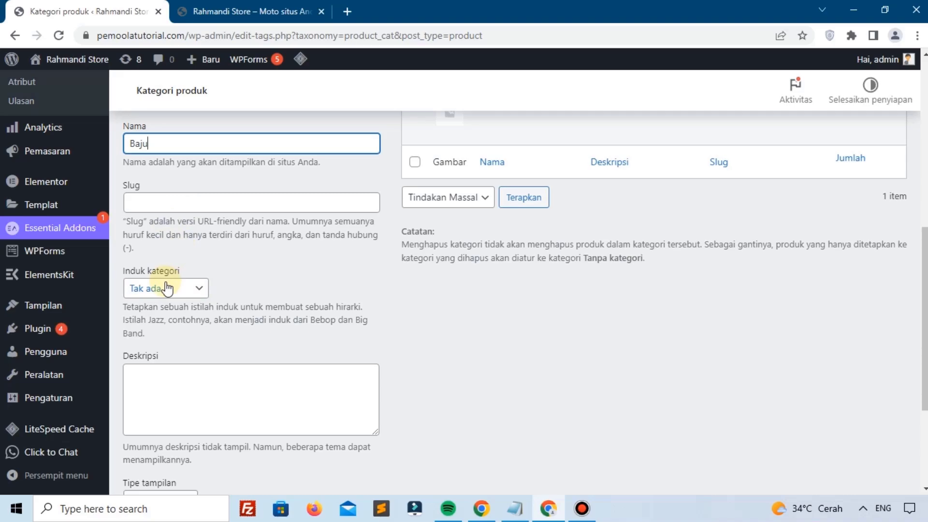
scroll(165, 318, down, 1)
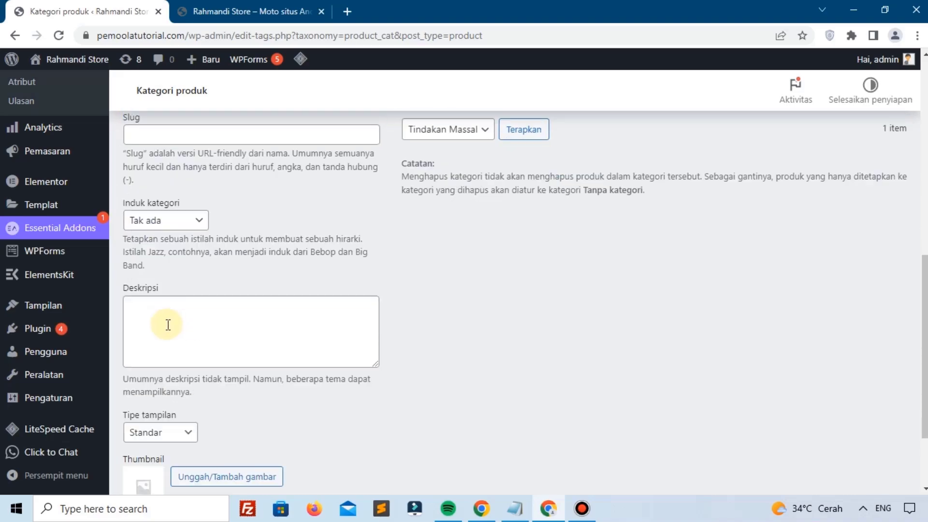
click(208, 323)
text(Kategori Baju)
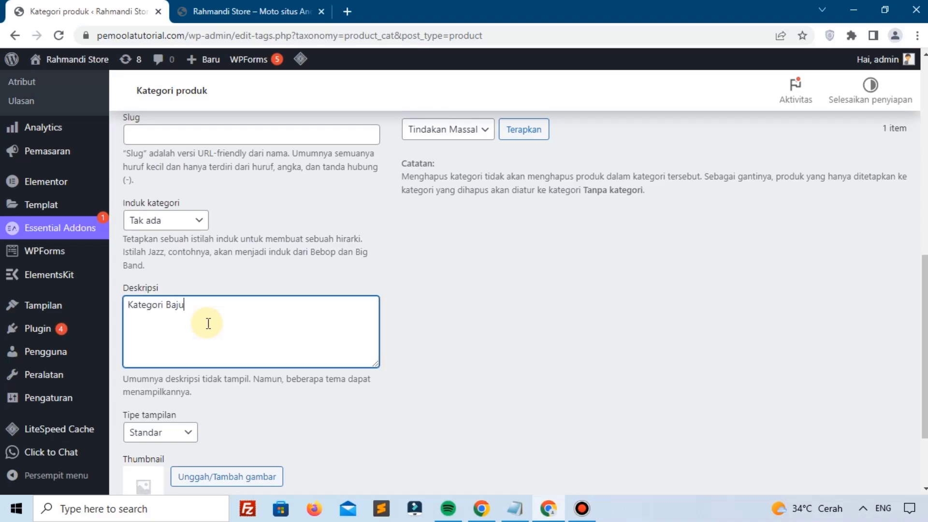
scroll(208, 323, down, 2)
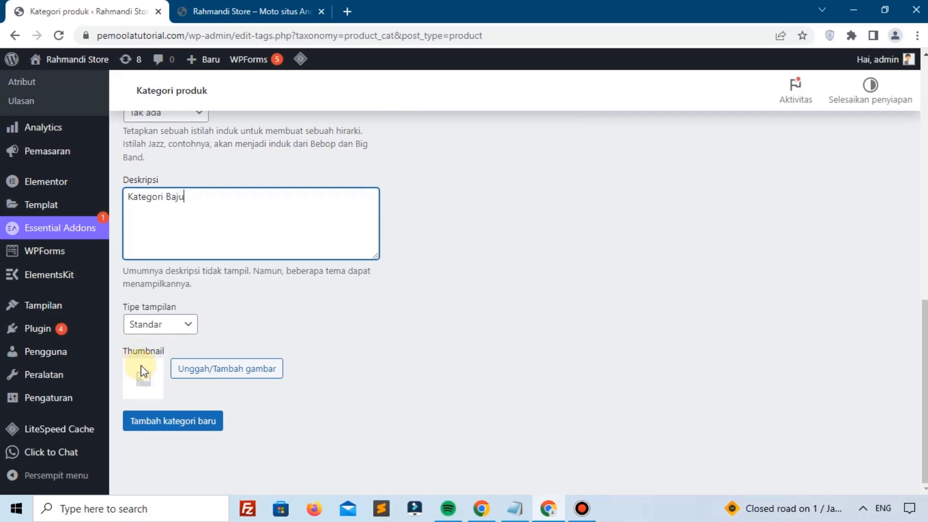
Step: Close the thumbnail picker without choosing an image and add the Baju category
click(235, 374)
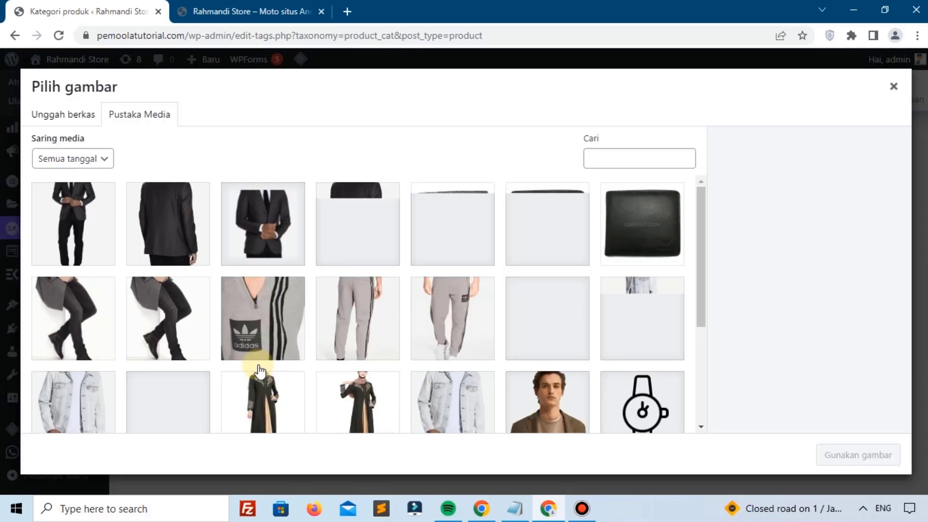
click(87, 120)
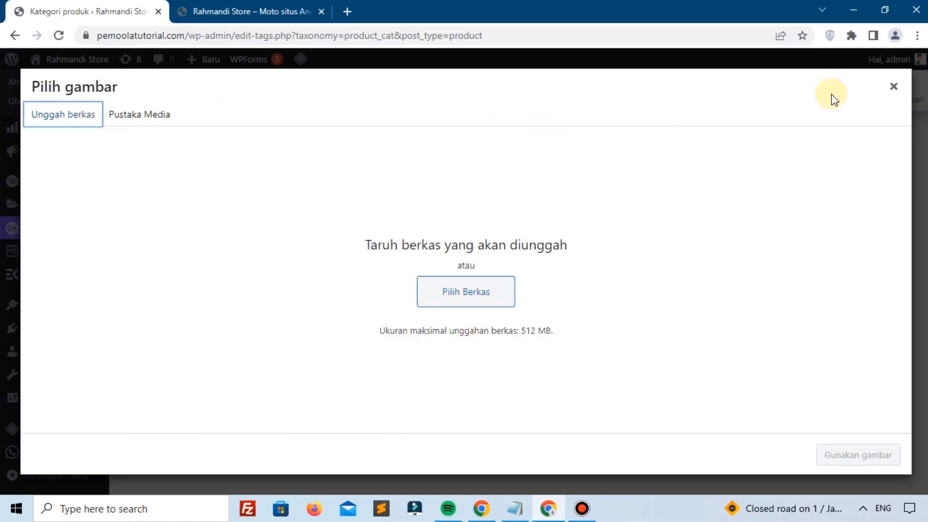
click(894, 87)
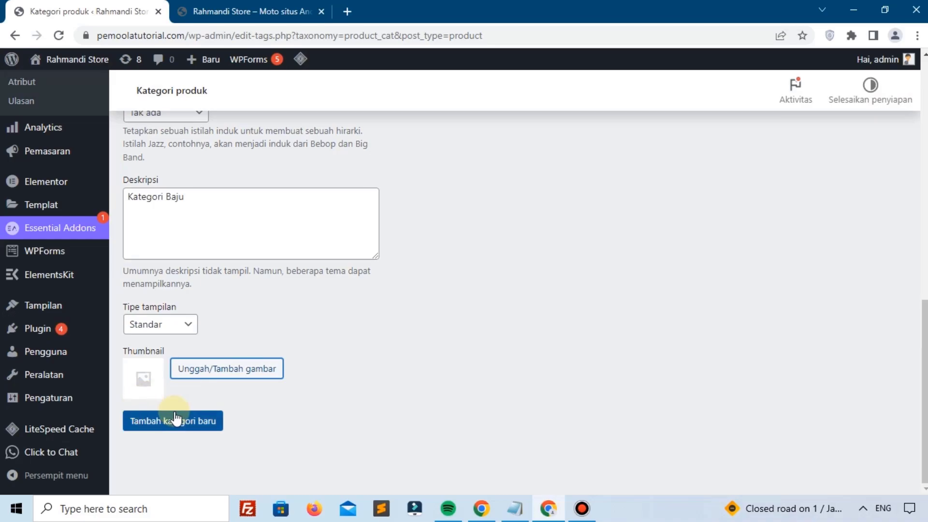
click(192, 420)
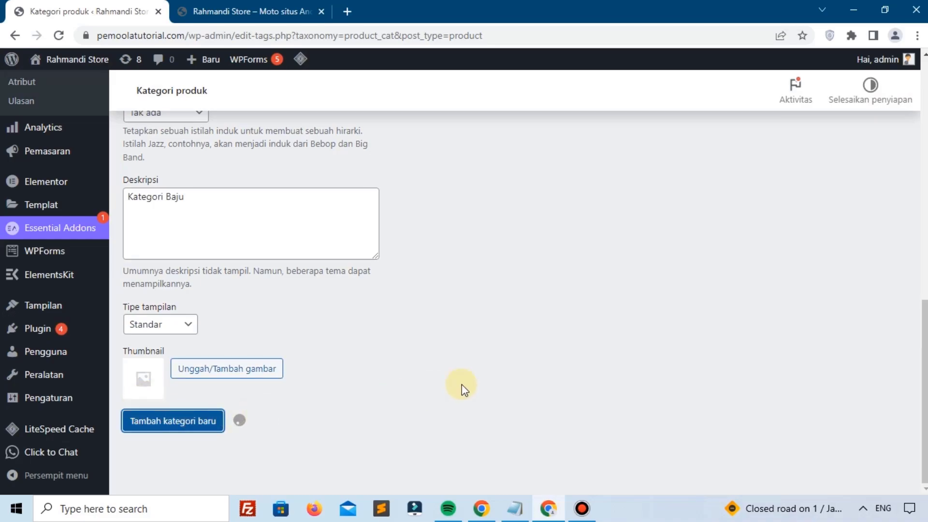
scroll(463, 338, up, 2)
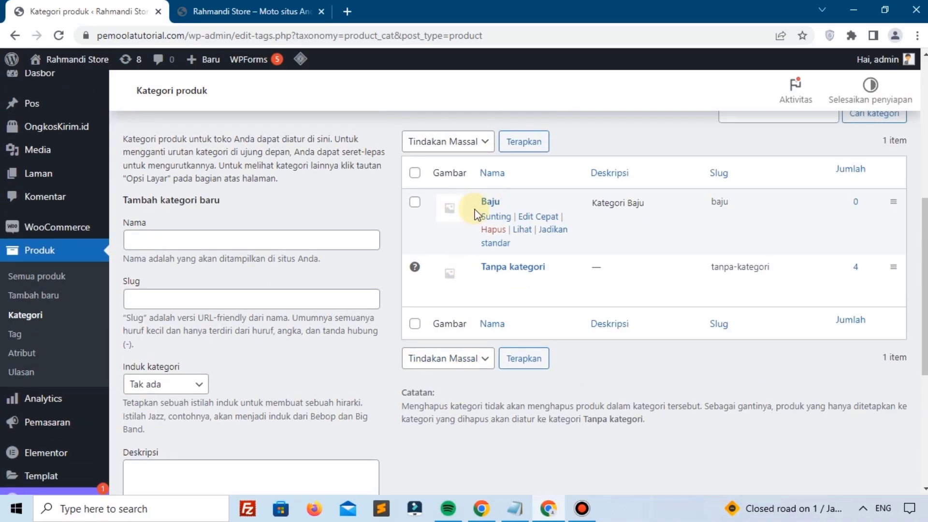
Step: Add a new product category named Celana
click(258, 236)
text(C)
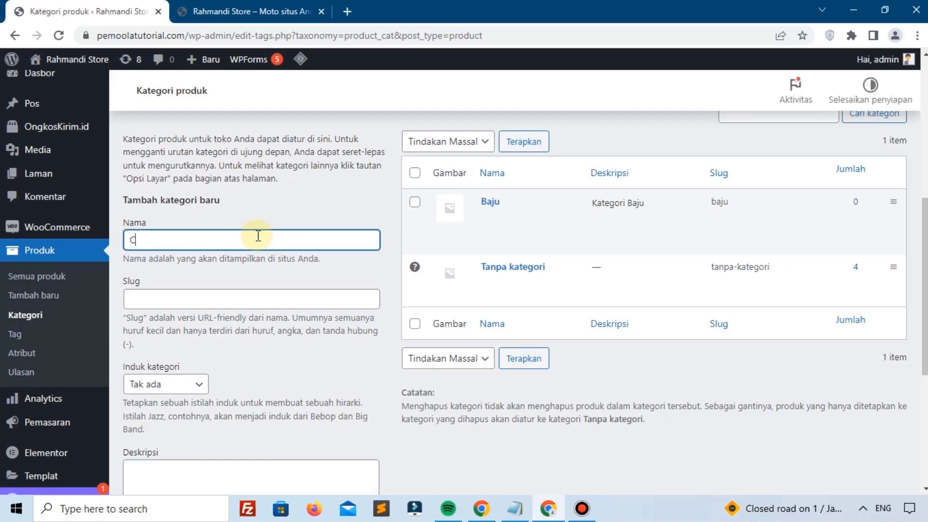
text(elana)
scroll(258, 236, down, 5)
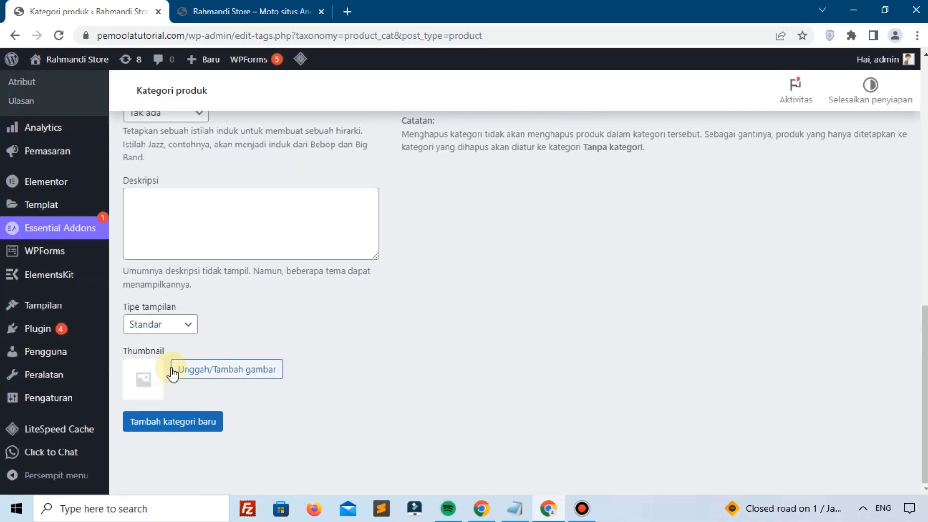
click(172, 421)
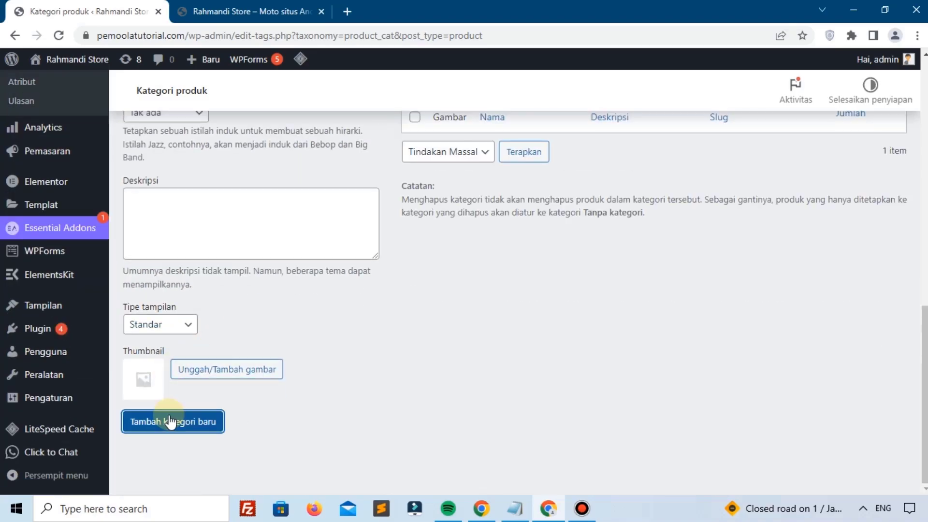
scroll(440, 374, up, 4)
scroll(439, 374, up, 2)
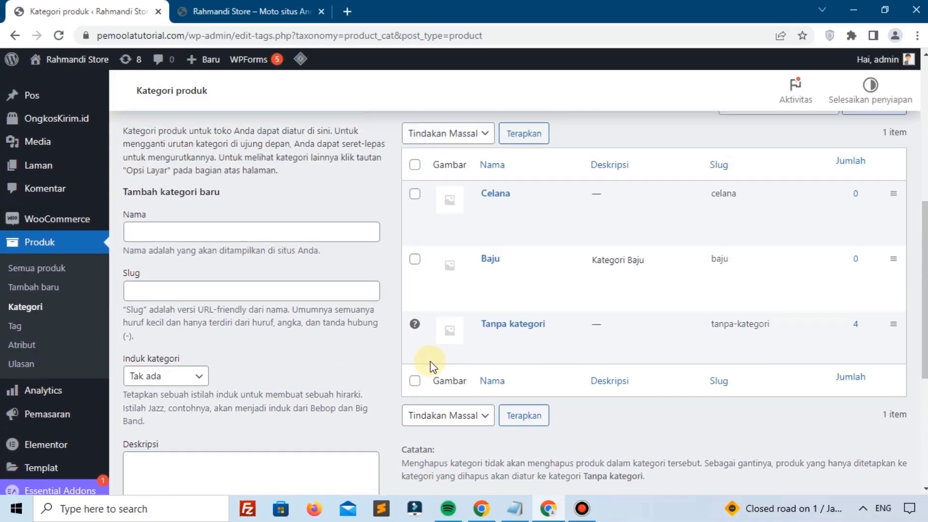
Step: Add the category Baju Pria with Baju as its parent category
click(282, 240)
text(B)
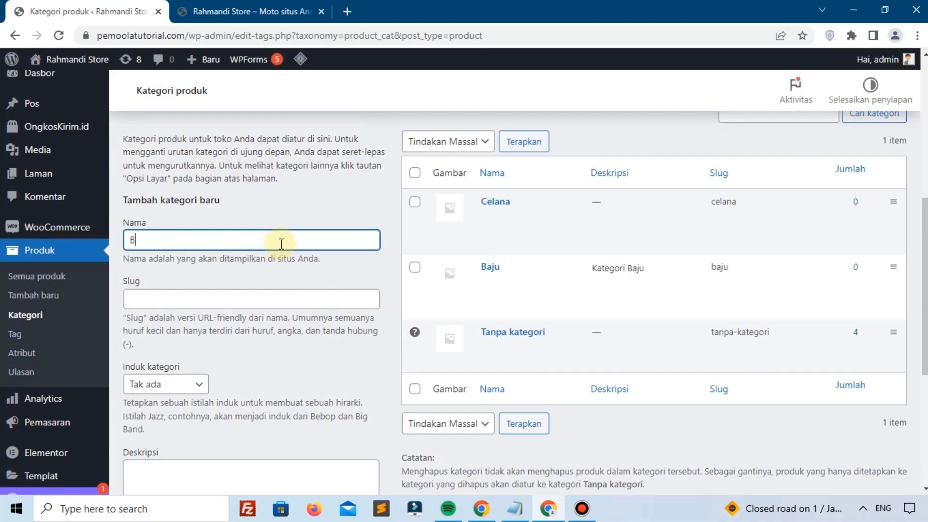
text(aju Pria)
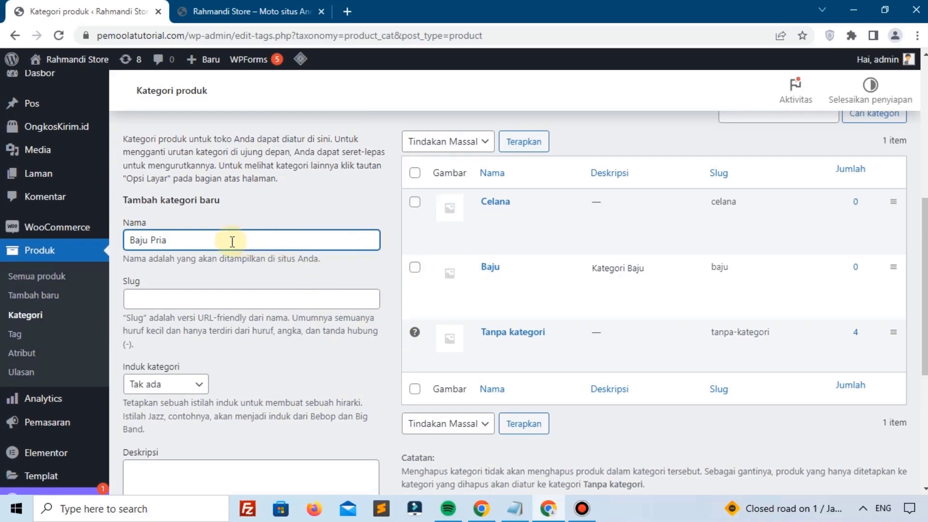
scroll(232, 239, down, 1)
click(159, 317)
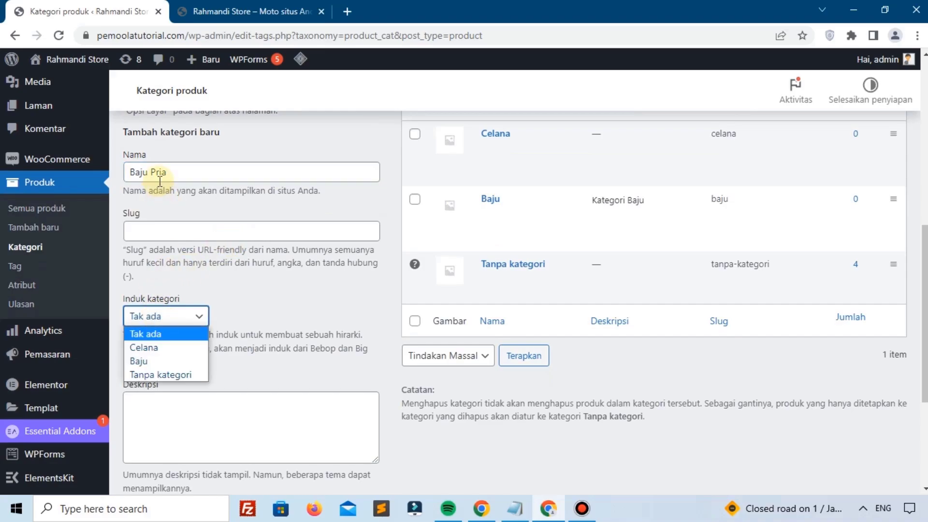
click(140, 367)
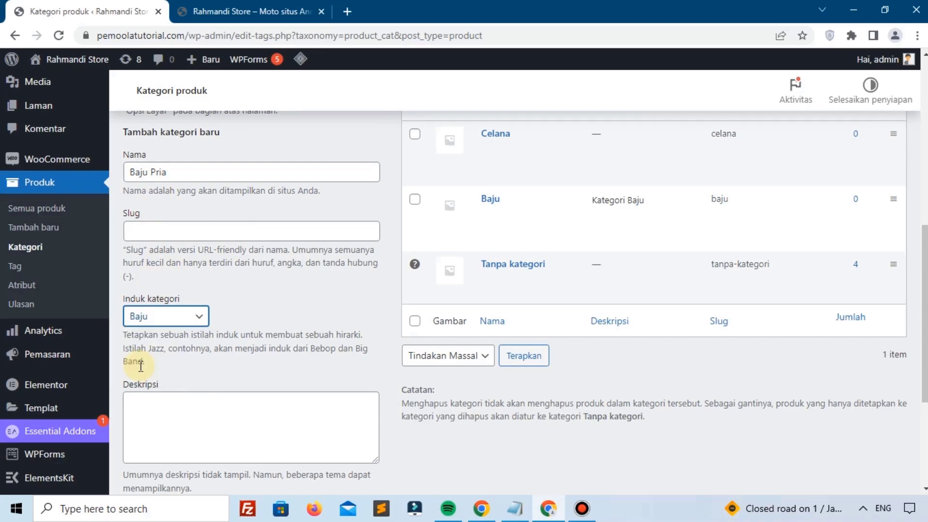
scroll(139, 366, down, 4)
click(181, 425)
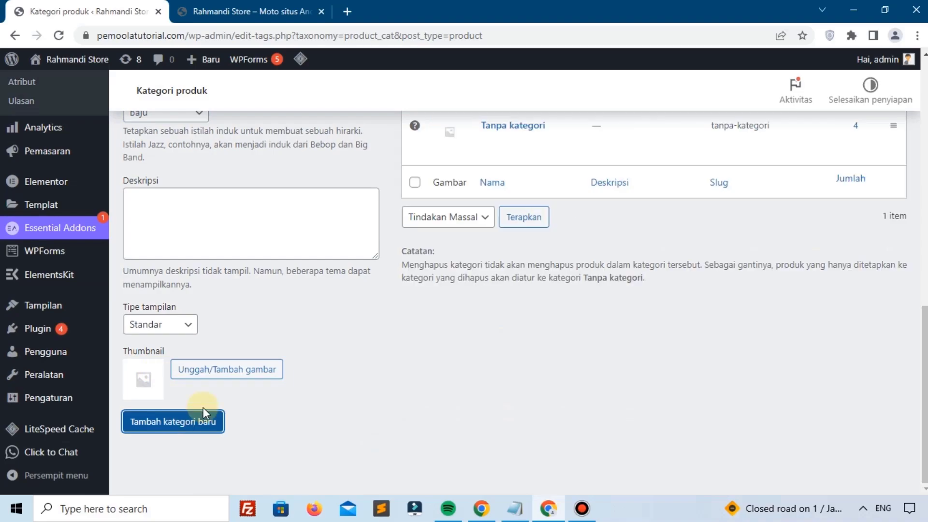
scroll(383, 387, up, 4)
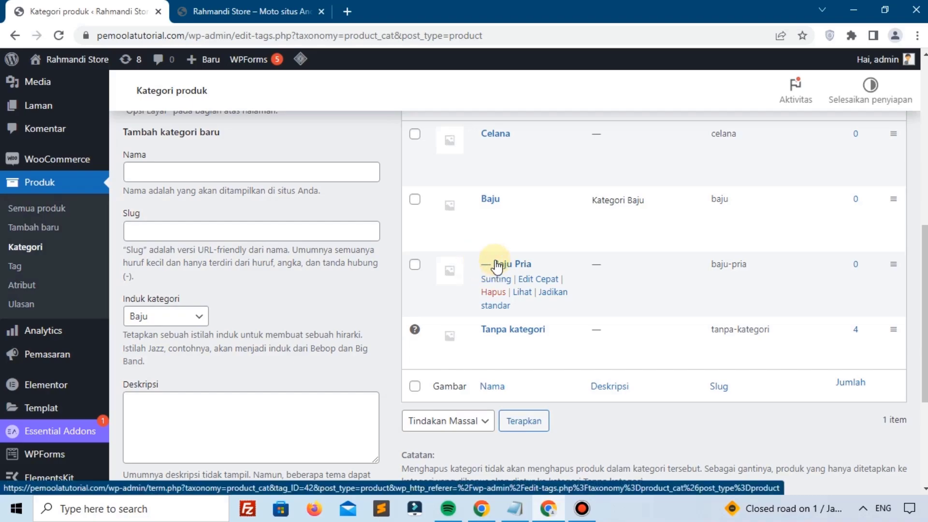
scroll(498, 267, up, 1)
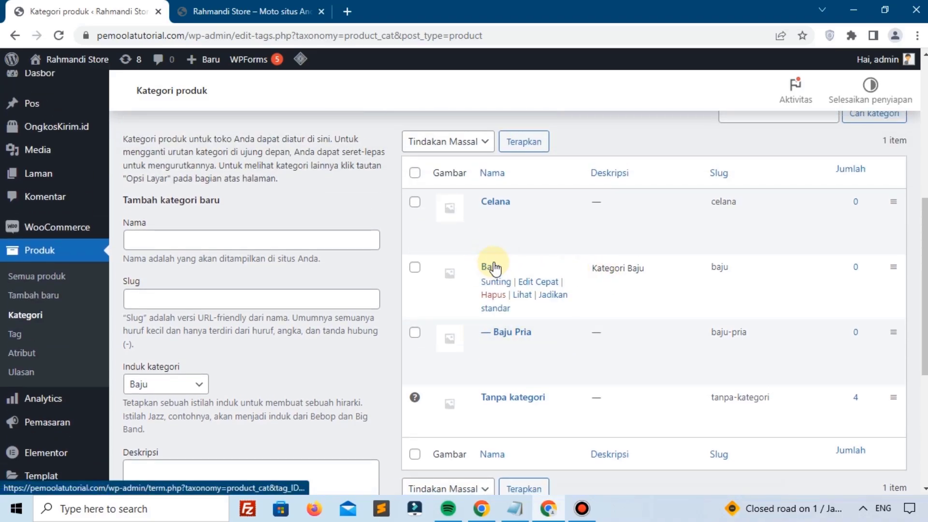
Step: Add a product category named Fashion with no parent category
click(169, 241)
text(Fashion)
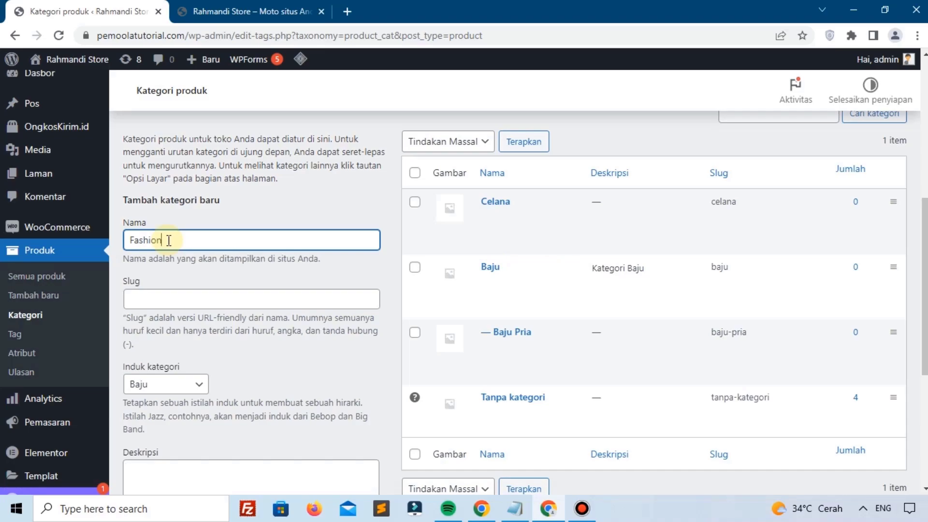
scroll(168, 240, down, 1)
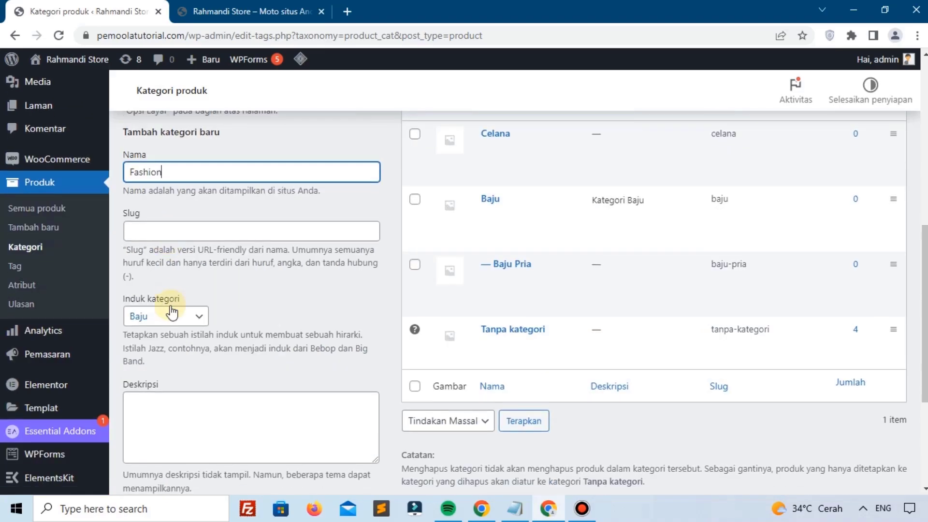
click(149, 318)
click(151, 334)
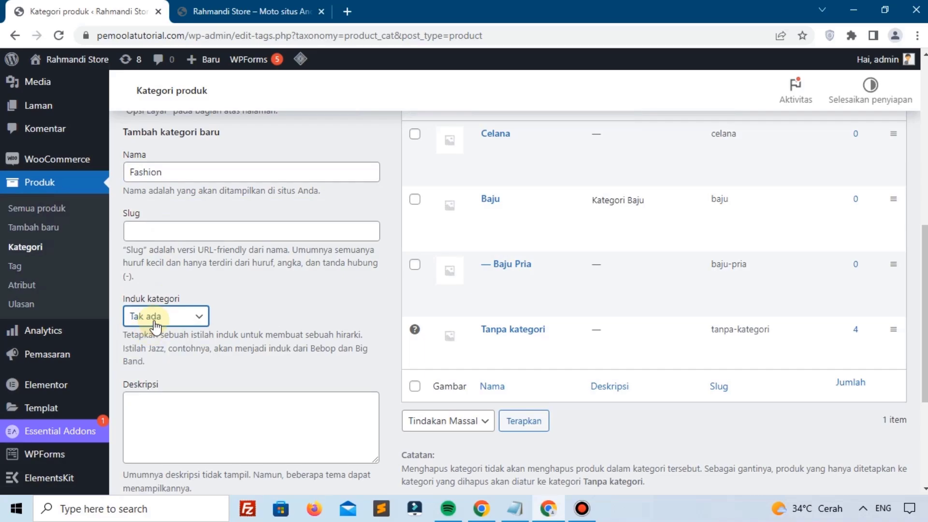
scroll(182, 366, down, 3)
click(178, 423)
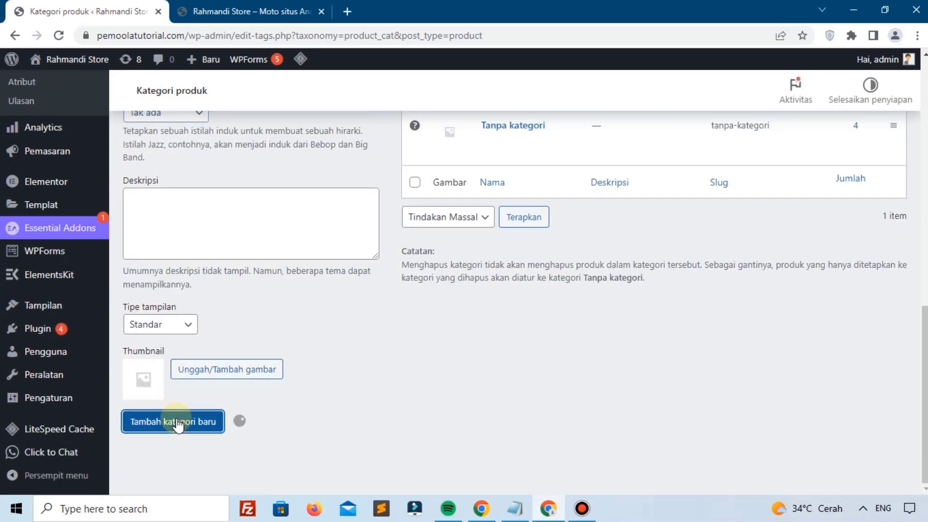
scroll(310, 402, up, 3)
scroll(395, 352, up, 2)
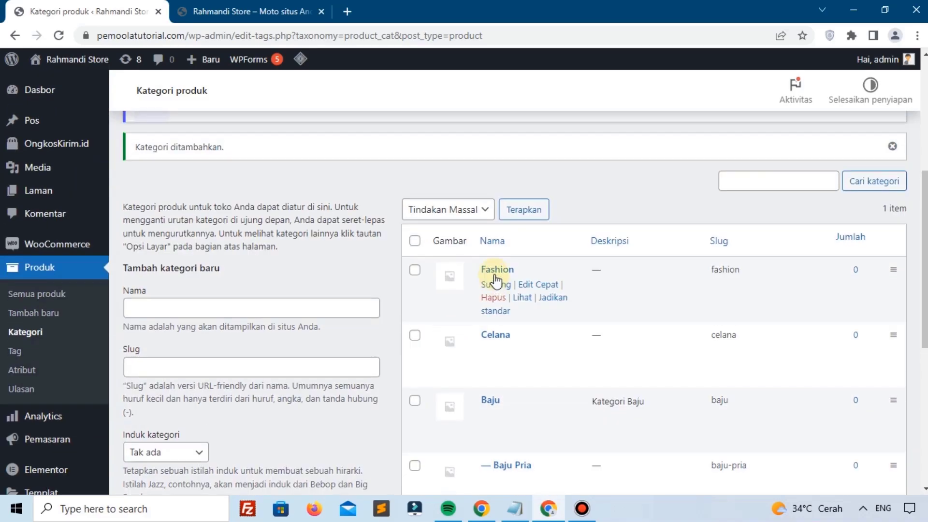
Step: Add a second top-level product category named Elektronik
click(341, 304)
text(E)
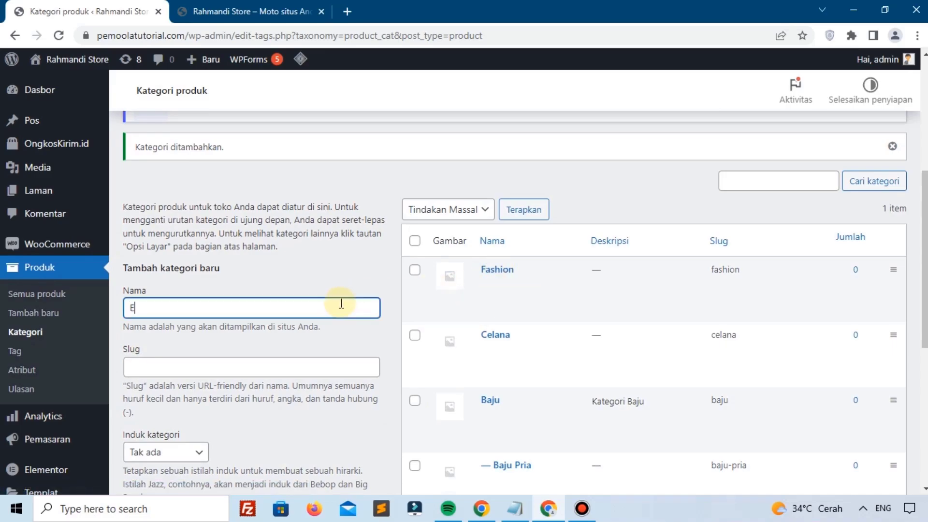
text(lektronik)
scroll(341, 304, down, 6)
click(212, 422)
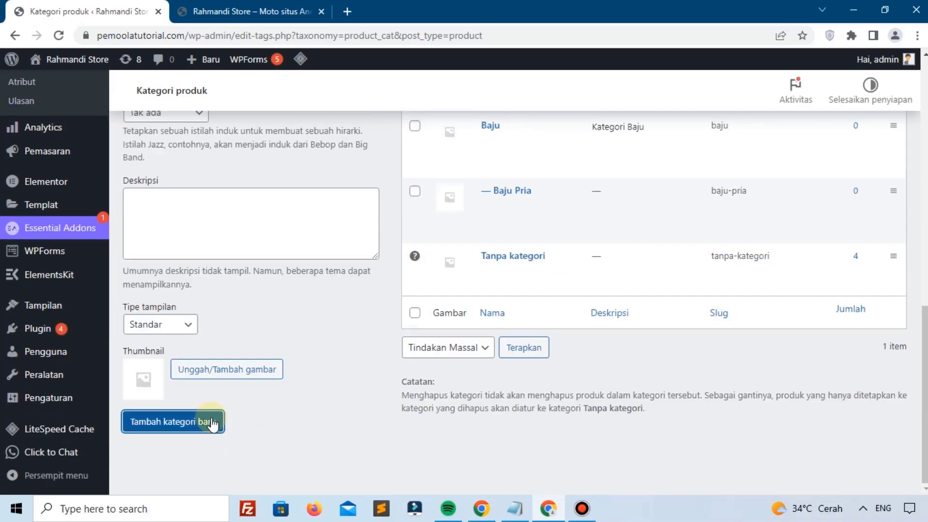
scroll(213, 422, up, 3)
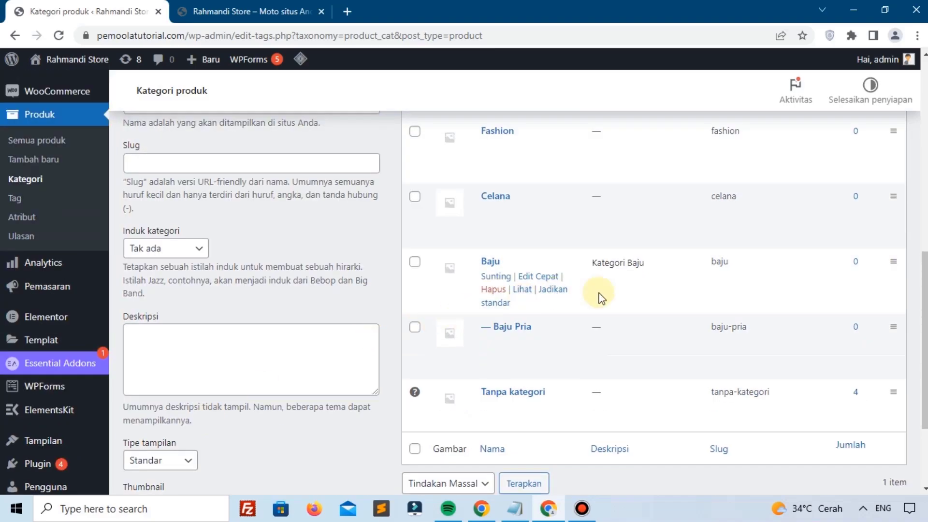
scroll(94, 356, down, 2)
scroll(94, 356, up, 4)
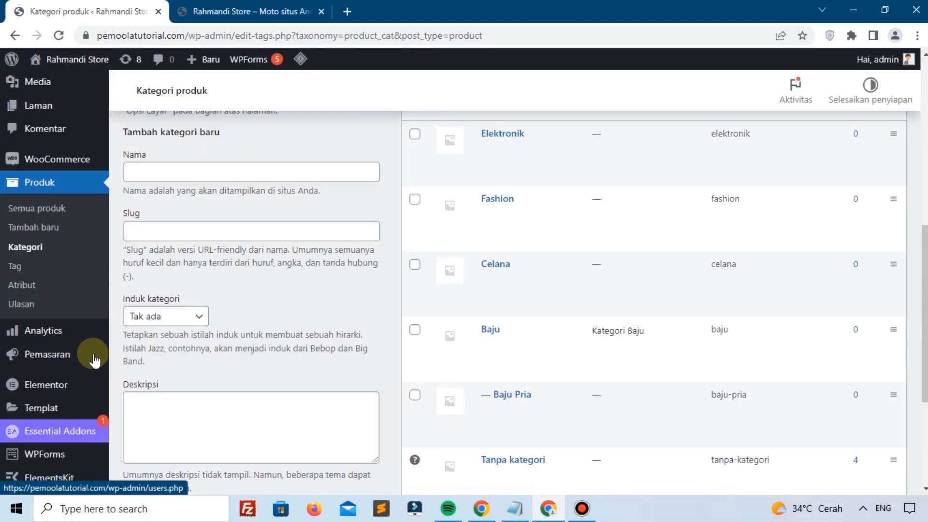
Step: Go to the Produk > Tag product tags page
click(36, 272)
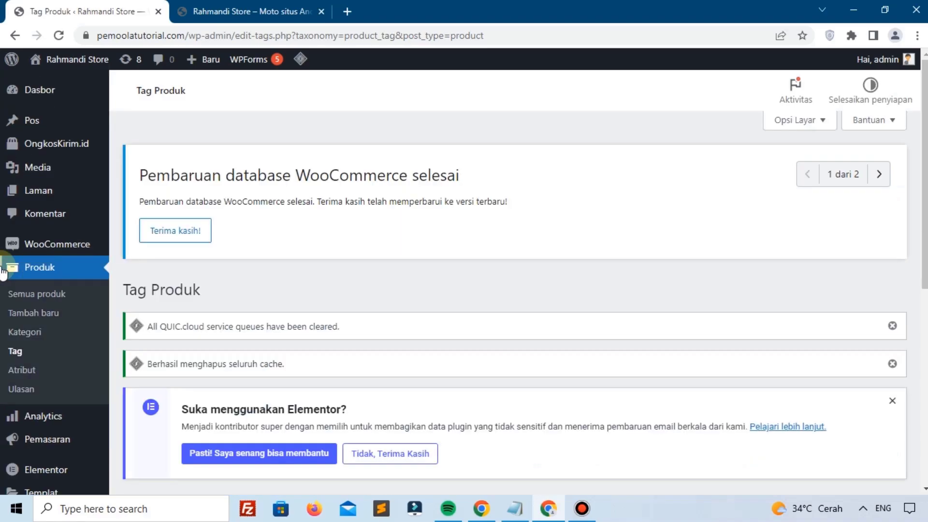
scroll(493, 373, down, 3)
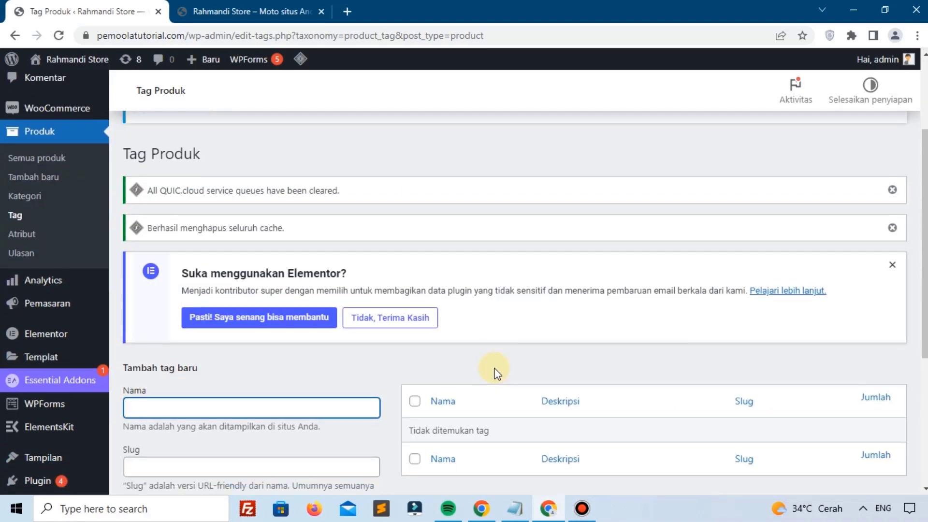
scroll(496, 372, down, 3)
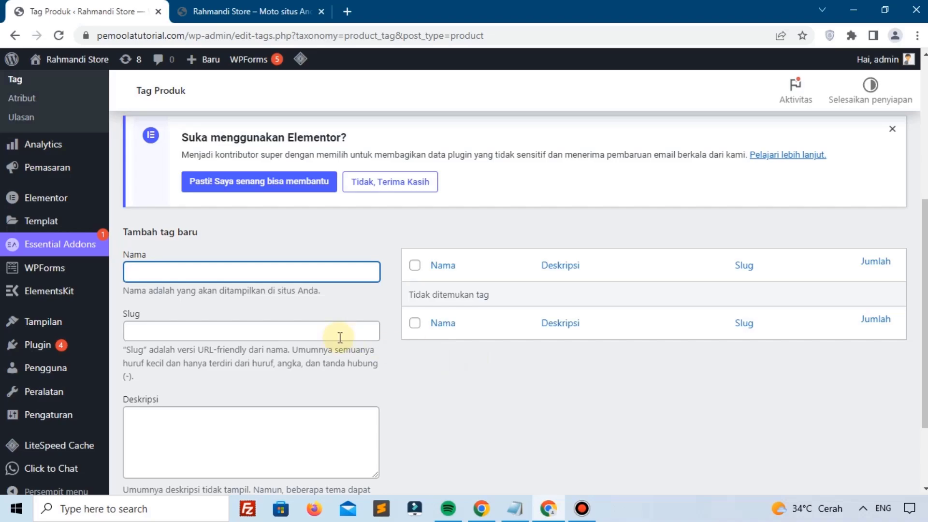
scroll(315, 348, up, 3)
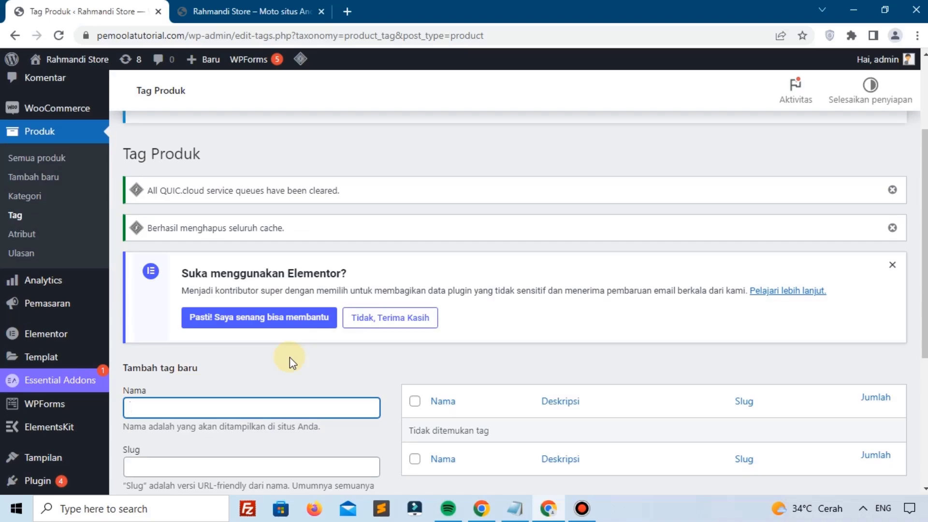
scroll(289, 357, down, 2)
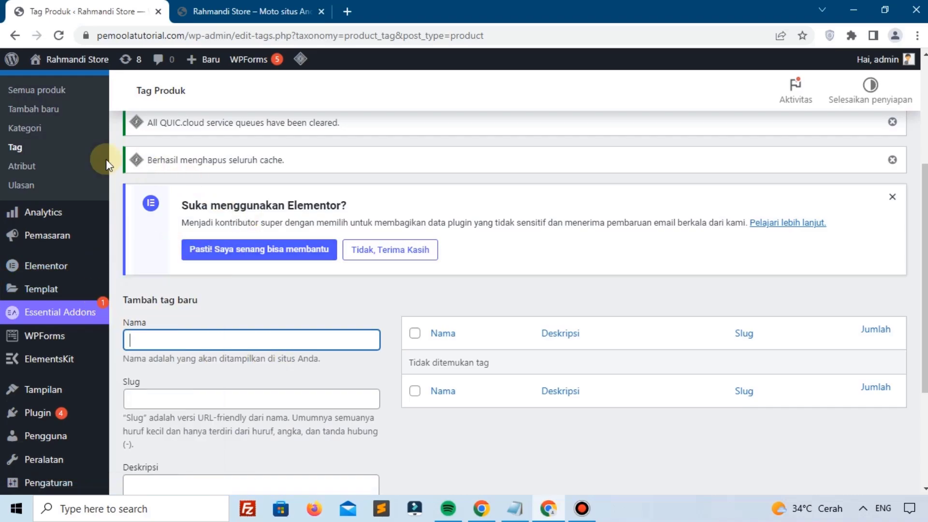
scroll(193, 232, down, 3)
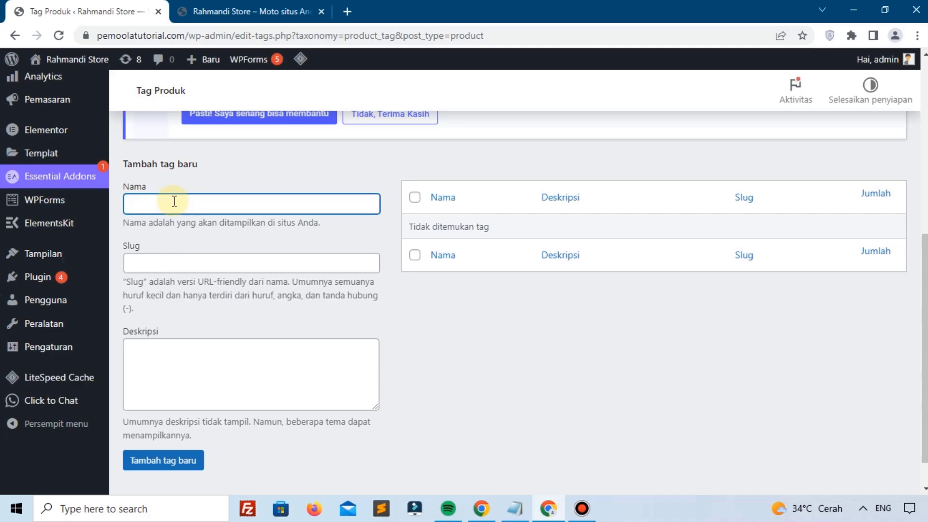
Step: Add a new product tag named Perhiasan
text(Pasjio)
key(BackSpace)
key(BackSpace)
key(BackSpace)
key(ctrl+a)
text(Perhiasan)
click(177, 472)
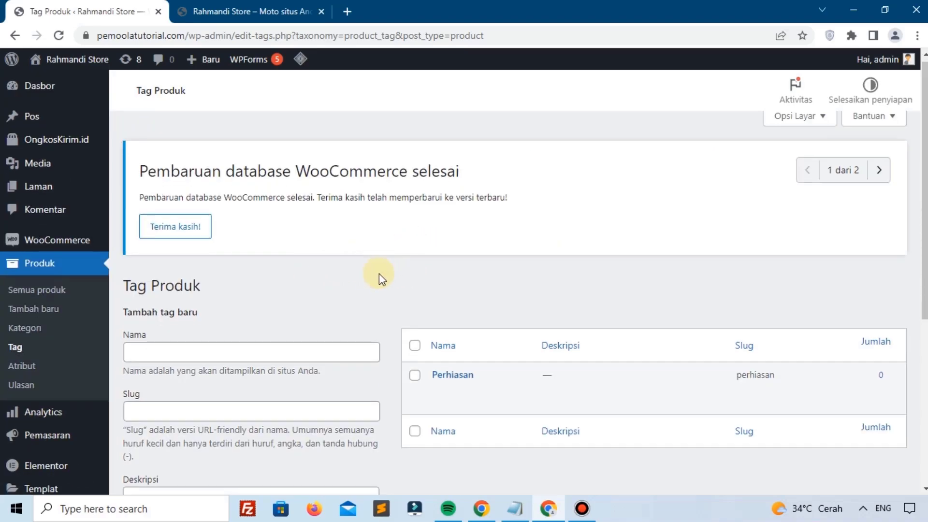
scroll(379, 273, down, 1)
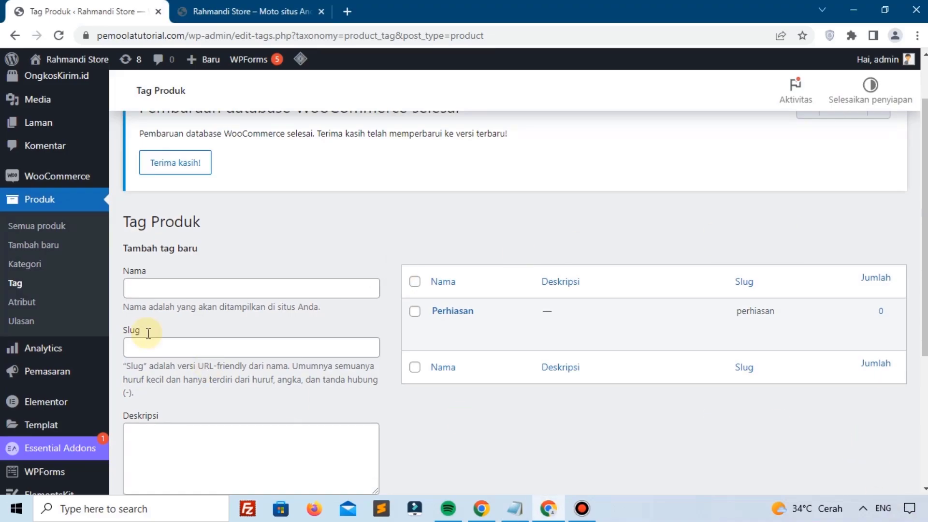
Step: On the product Atribut page, delete the existing product attribute
click(38, 303)
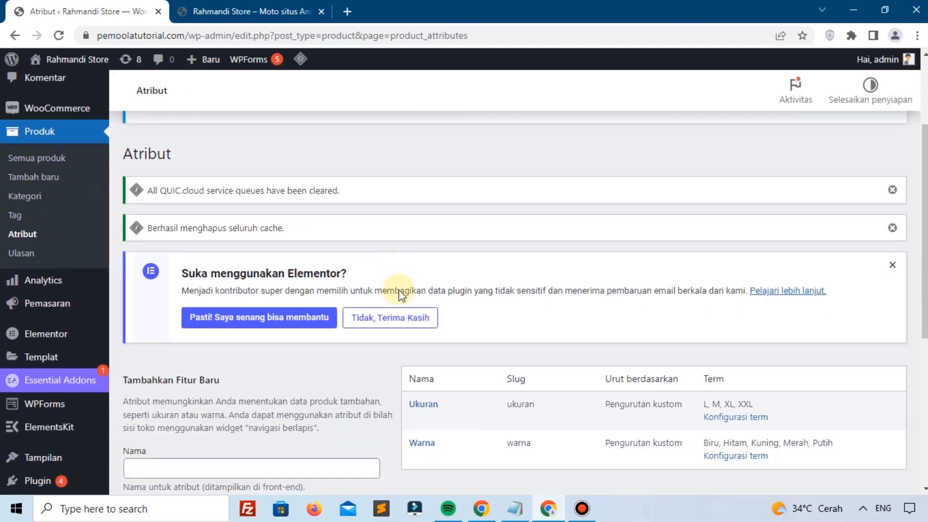
scroll(399, 289, down, 5)
scroll(398, 289, up, 3)
scroll(399, 288, up, 4)
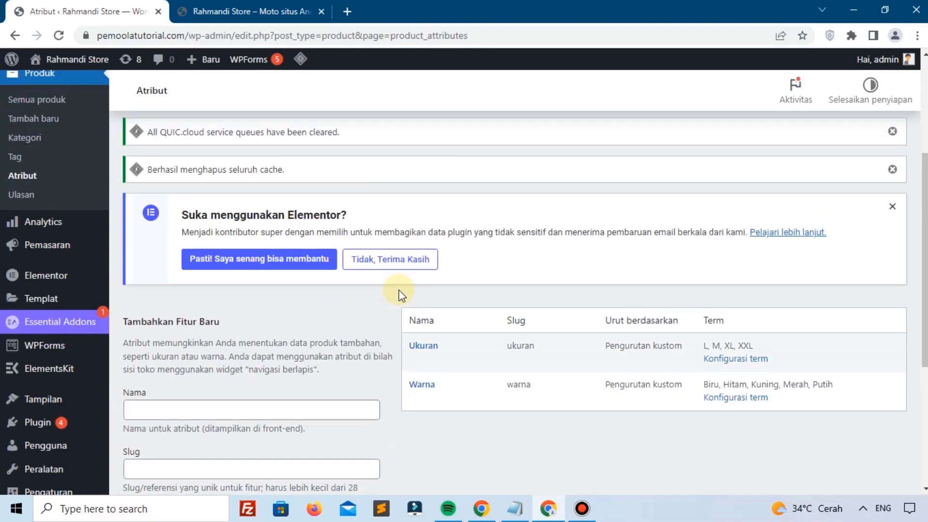
scroll(399, 289, down, 4)
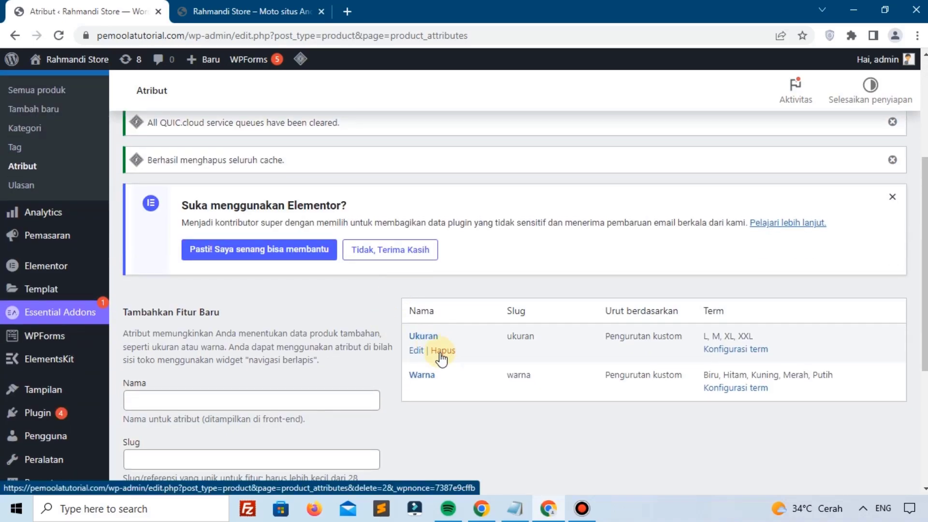
click(441, 351)
scroll(538, 327, down, 1)
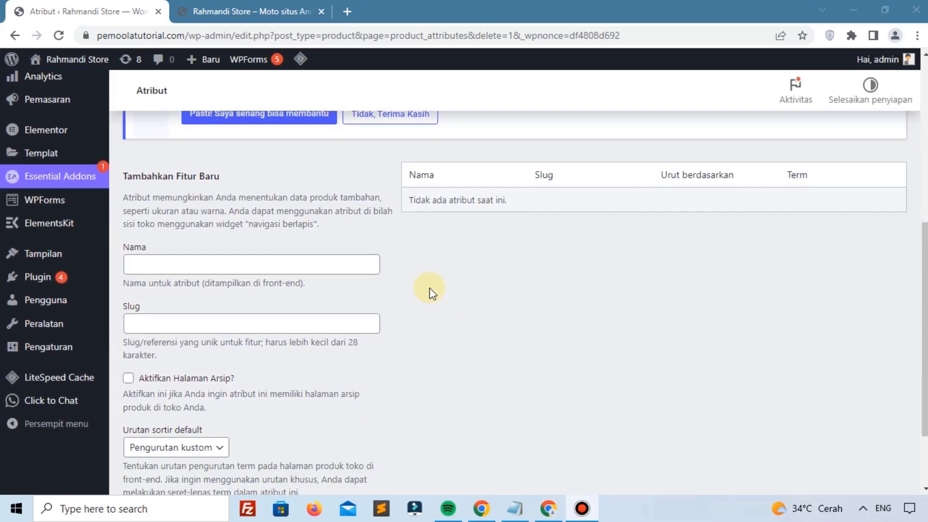
scroll(118, 284, up, 4)
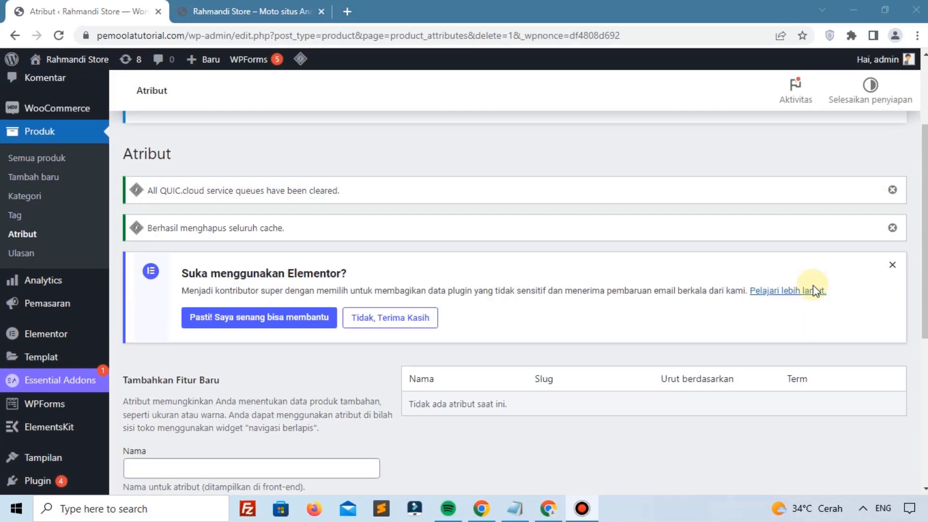
Step: Dismiss the Elementor feedback, cache cleared and QUIC.cloud notices
click(892, 265)
click(892, 228)
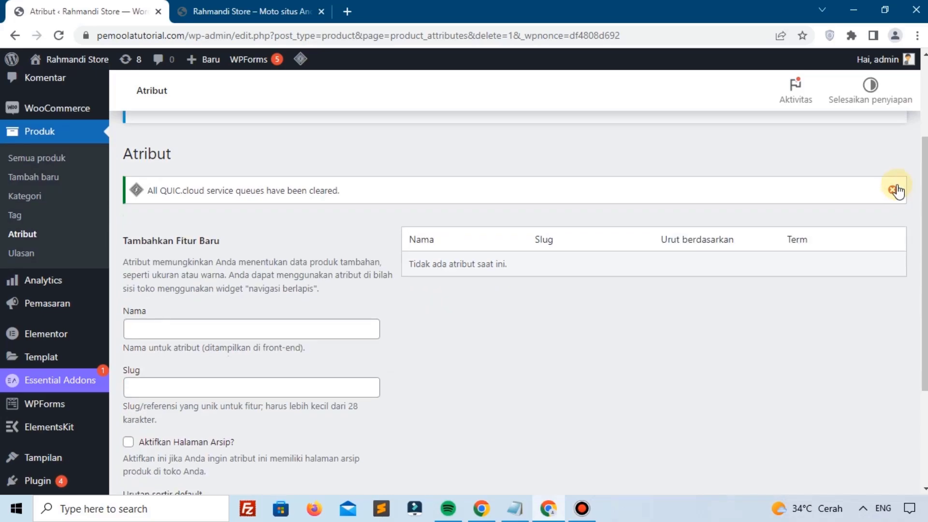
click(892, 190)
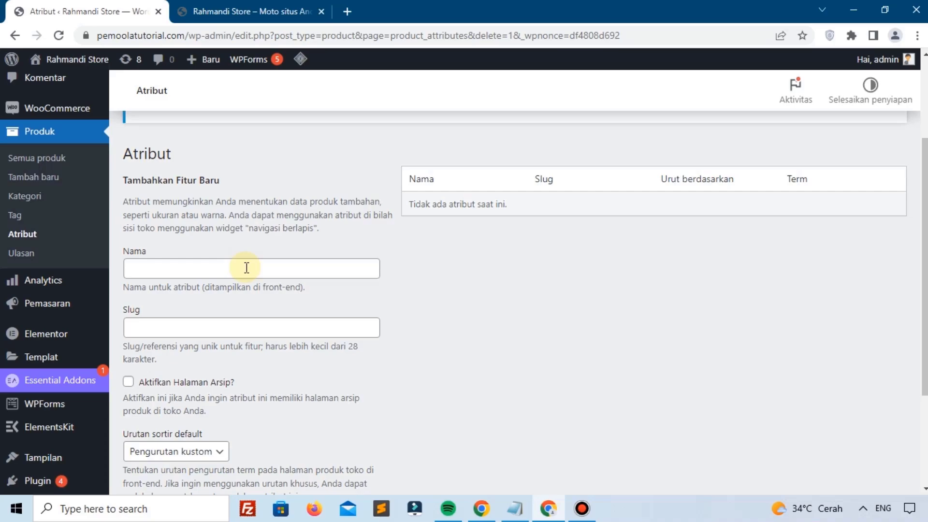
Step: Create a new product attribute named Ukuran
click(247, 267)
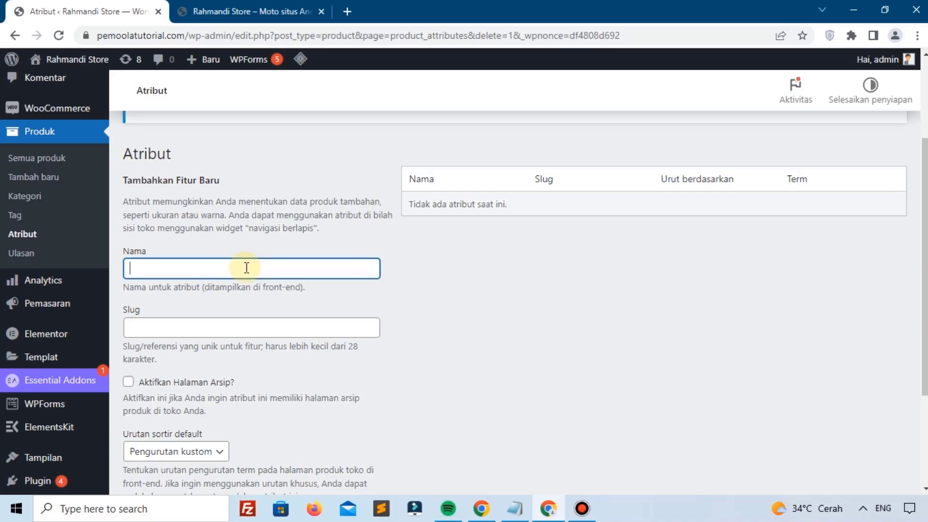
text(Ukuraan)
key(BackSpace)
key(BackSpace)
text(n)
scroll(247, 268, down, 3)
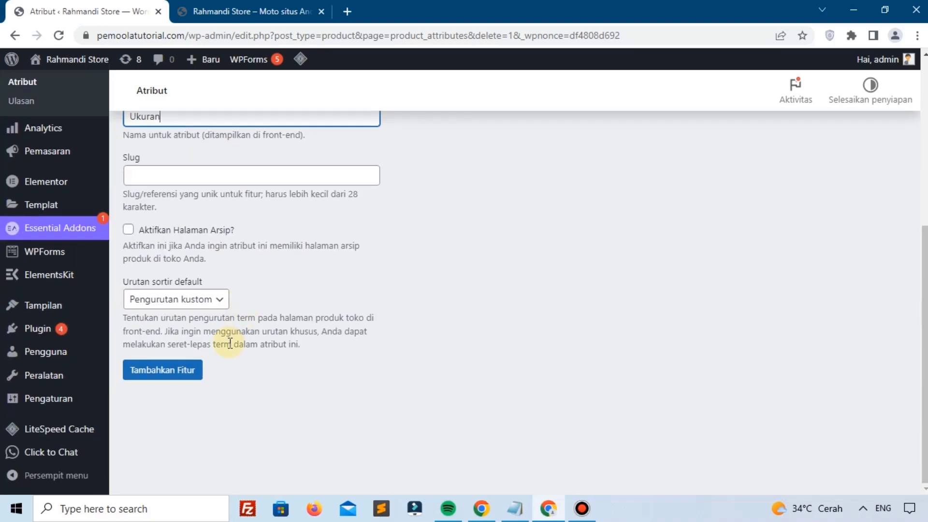
click(171, 372)
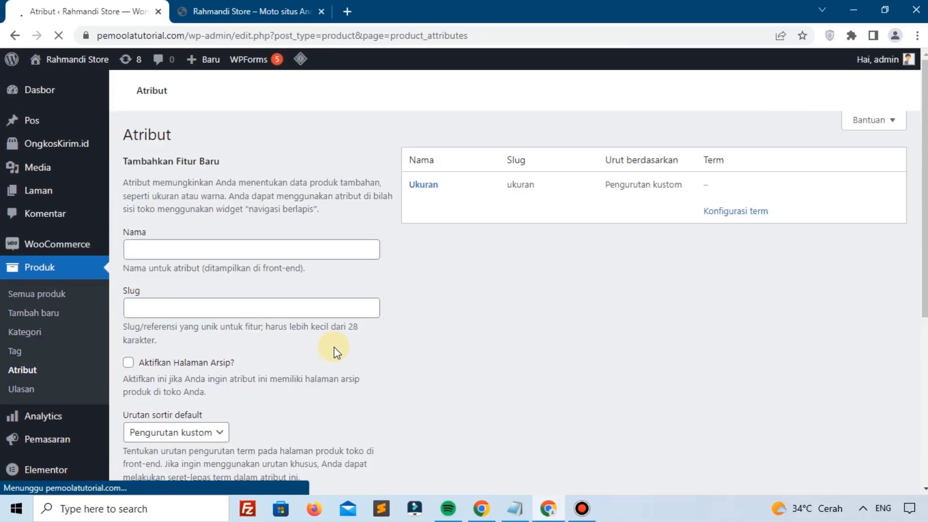
scroll(405, 281, down, 5)
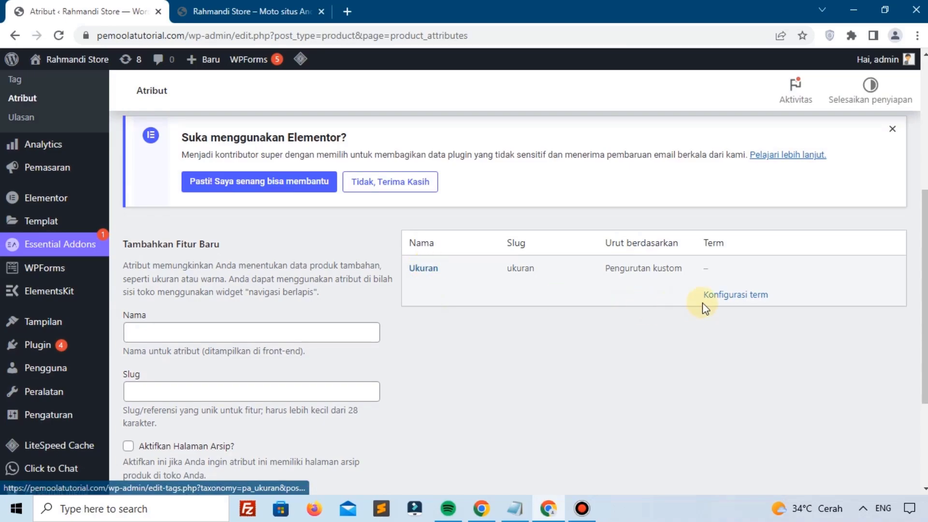
Step: Add size terms 36, 37 and 38 to the Ukuran attribute
click(745, 297)
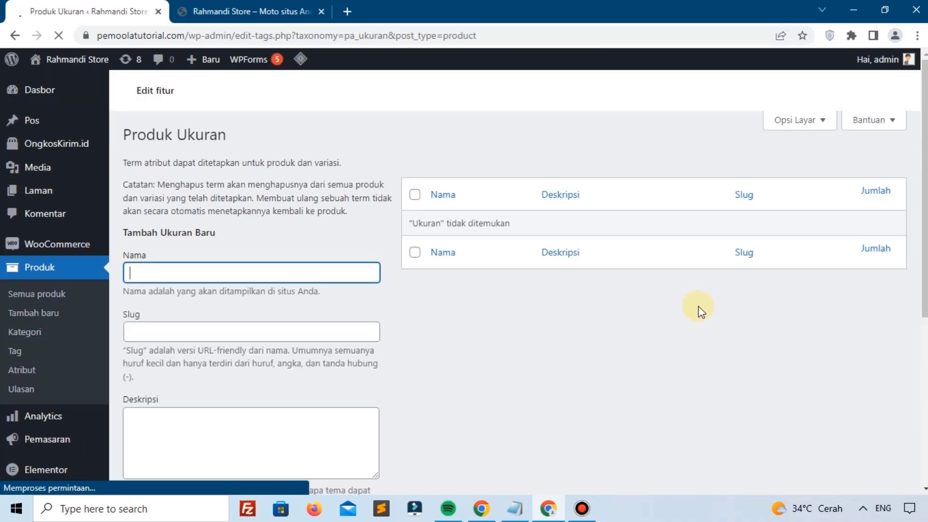
scroll(179, 312, down, 3)
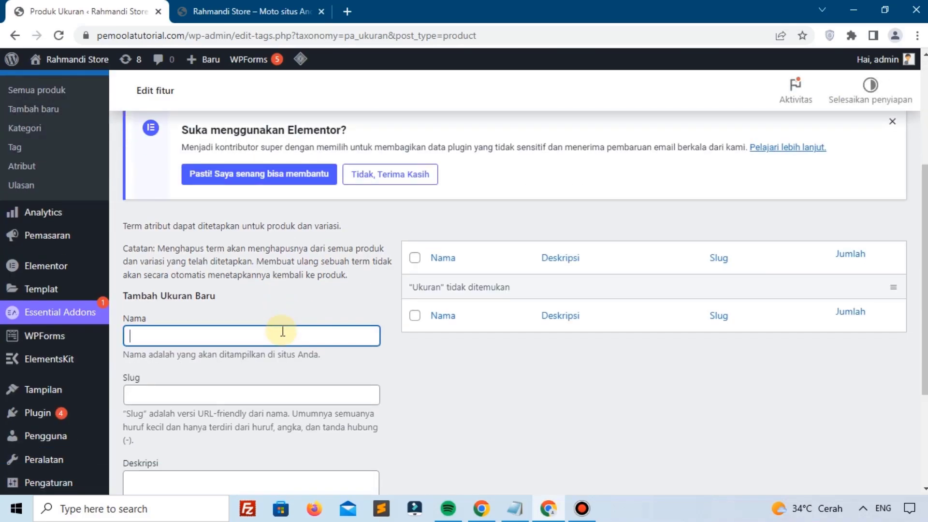
text(36)
key(Return)
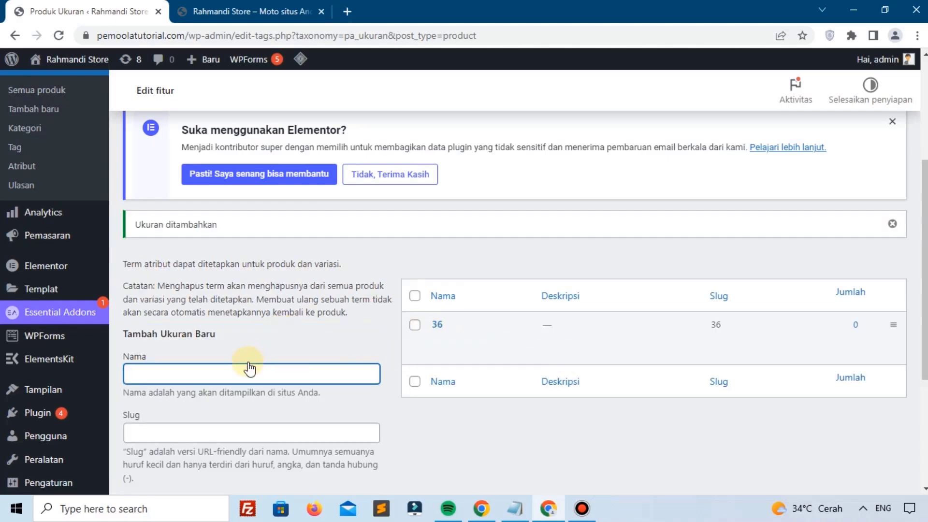
text(37)
key(Return)
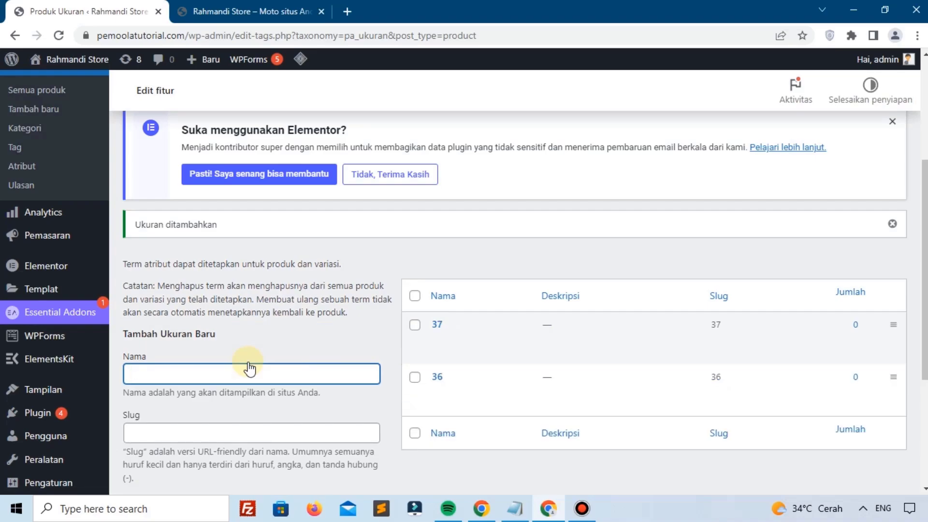
text(38)
key(Return)
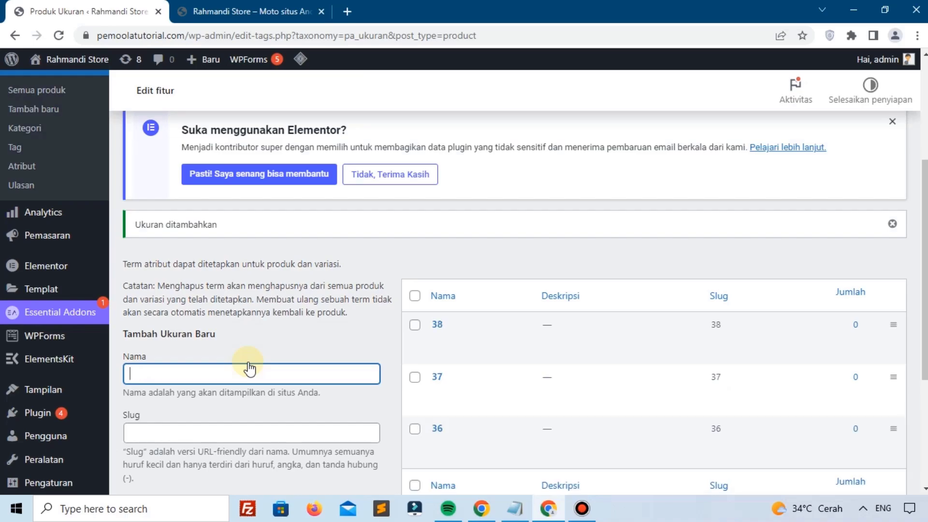
Step: Add size terms M, XL and XXL to Ukuran and return to the attributes list
text(X)
key(BackSpace)
text(M)
key(Return)
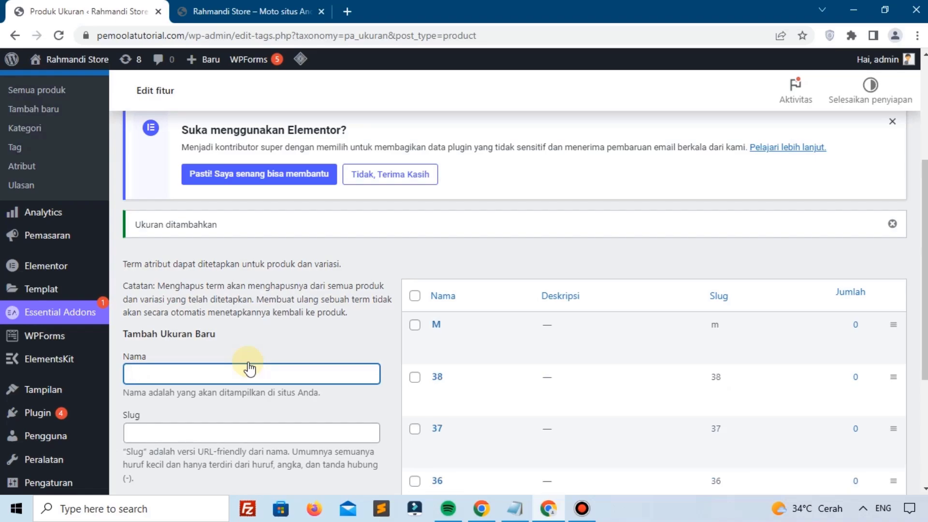
scroll(250, 368, down, 3)
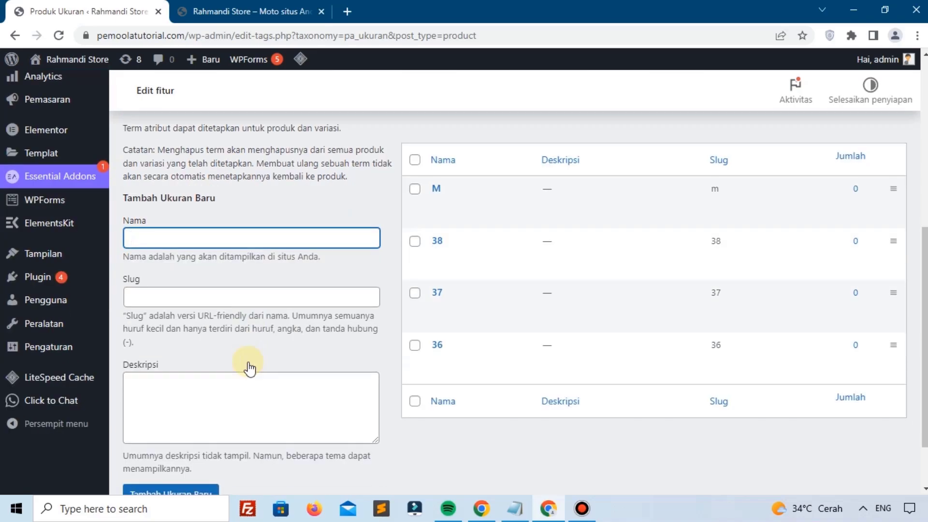
text(XL)
key(Return)
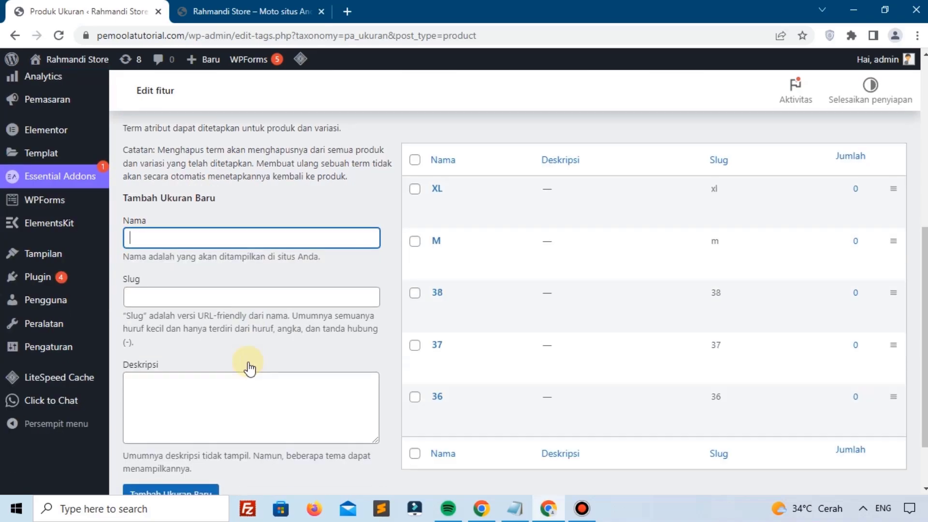
text(XXL)
key(Return)
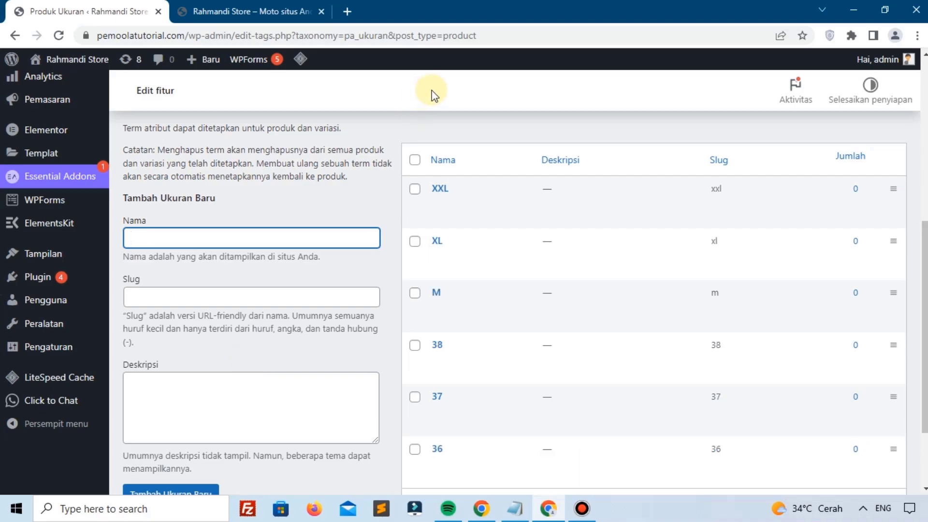
scroll(435, 276, down, 2)
scroll(455, 296, up, 3)
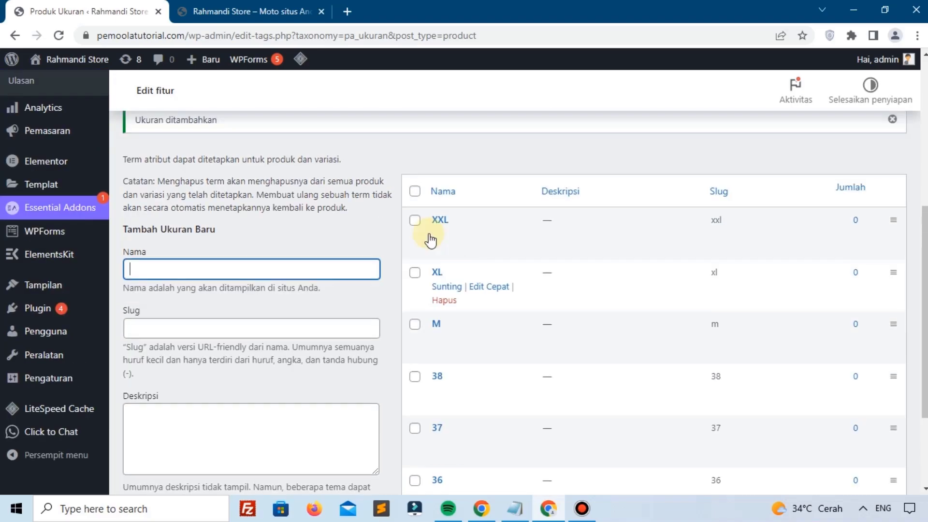
scroll(135, 244, up, 4)
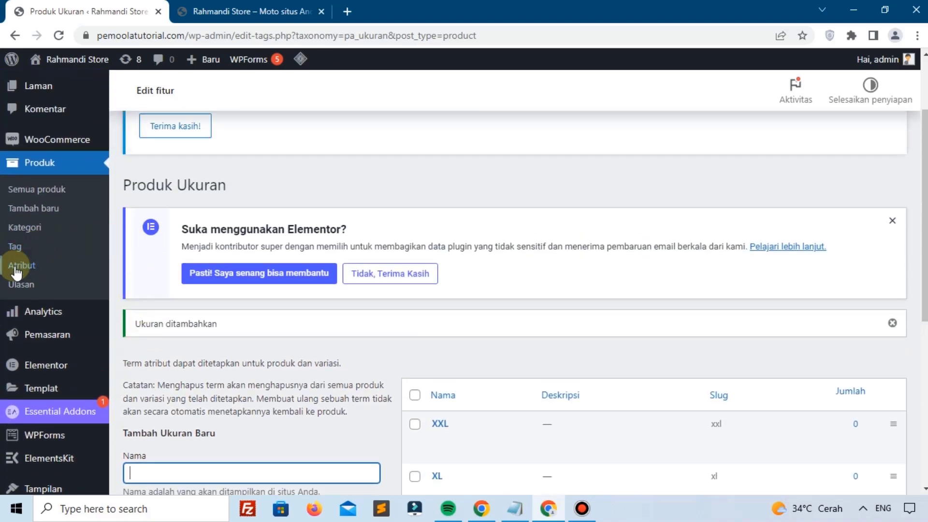
click(16, 268)
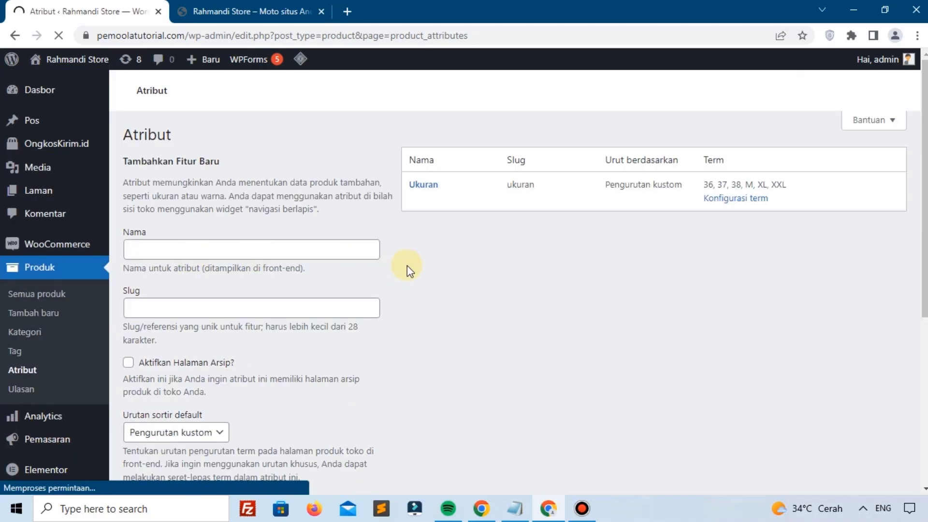
Step: Create a new product attribute named Warna
scroll(414, 236, down, 6)
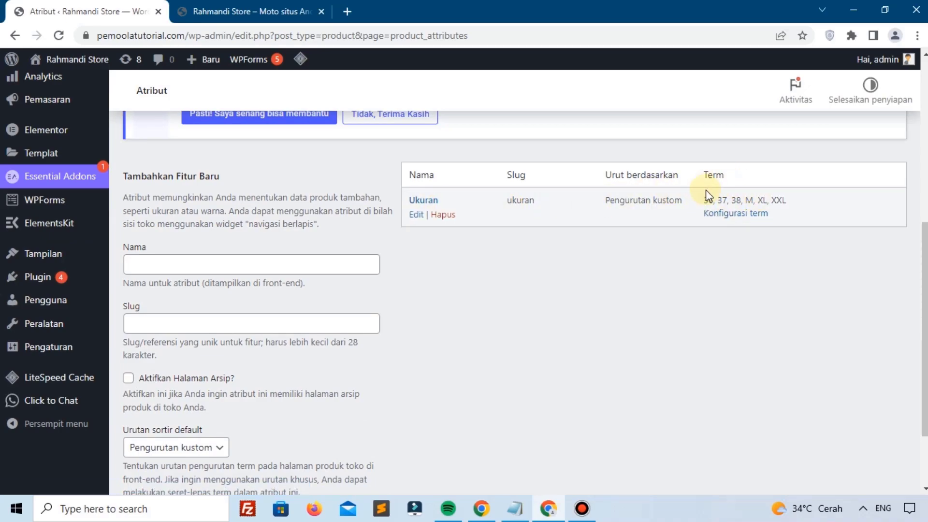
click(230, 270)
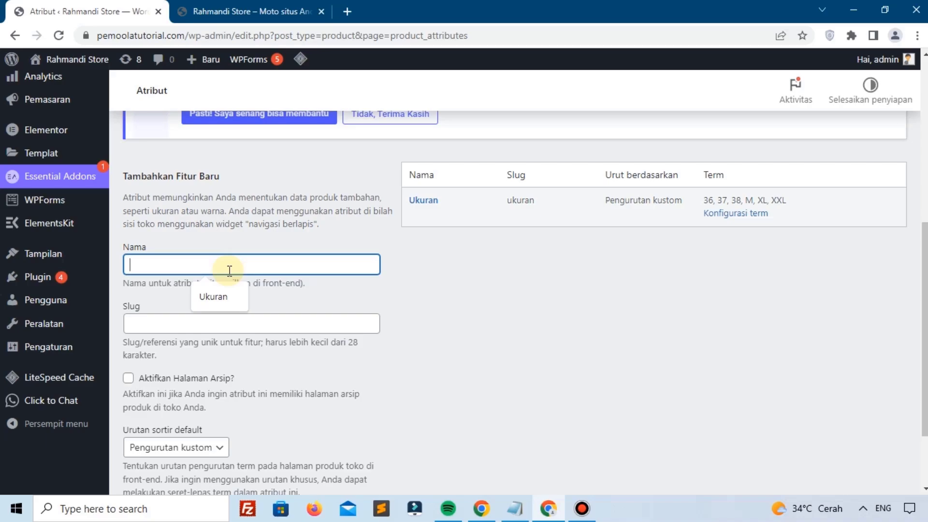
text(wa)
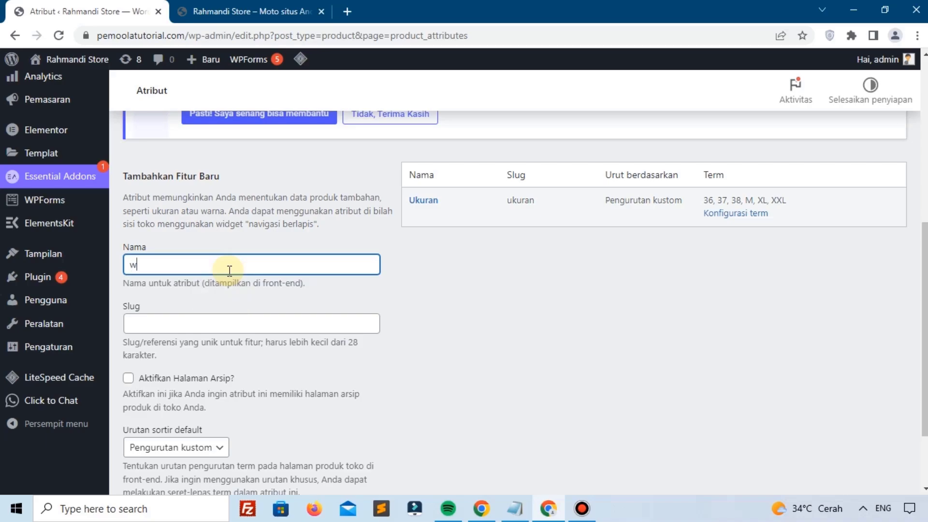
key(BackSpace)
key(BackSpace)
text(Warna)
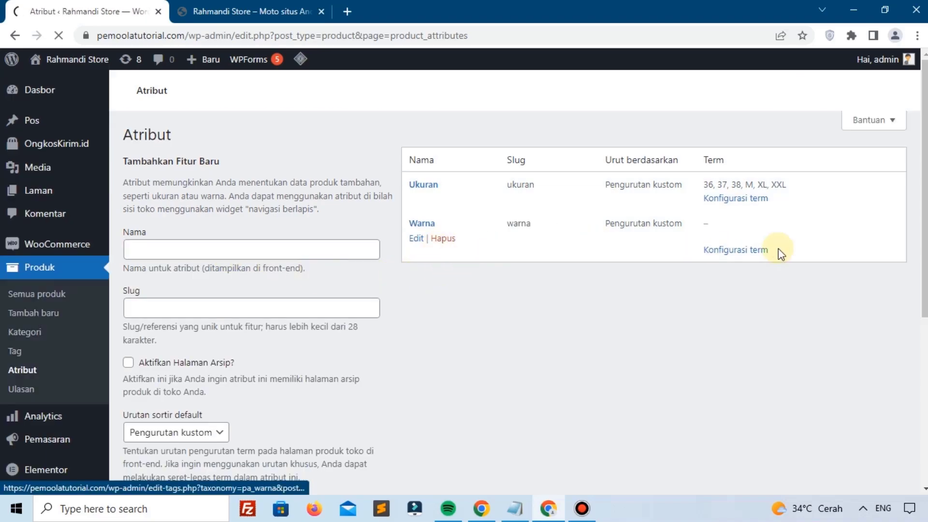
scroll(736, 297, down, 5)
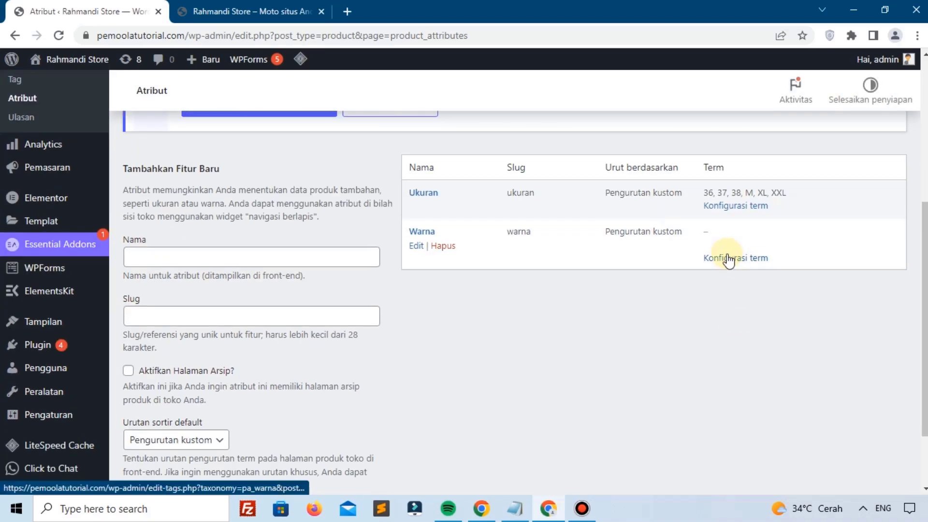
Step: Add colour terms Biru, Merah and Hitam to the Warna attribute
click(729, 258)
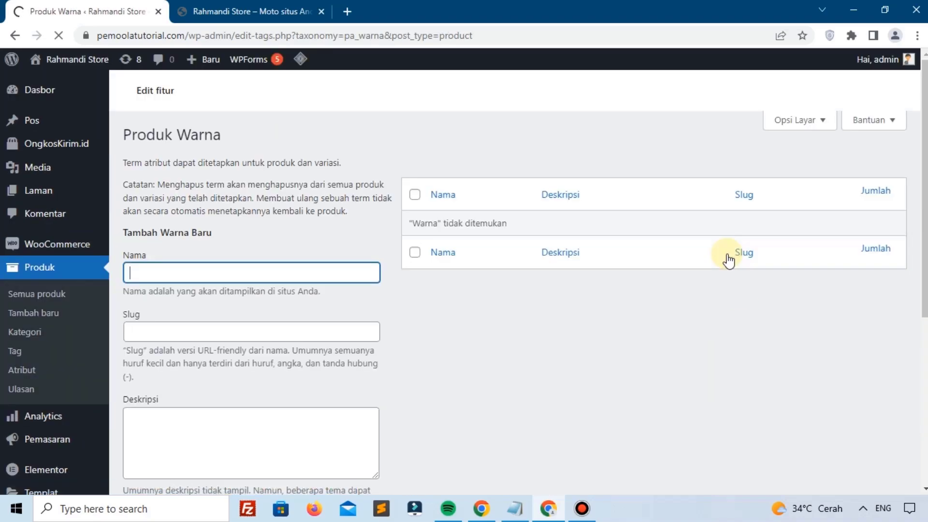
scroll(273, 333, down, 2)
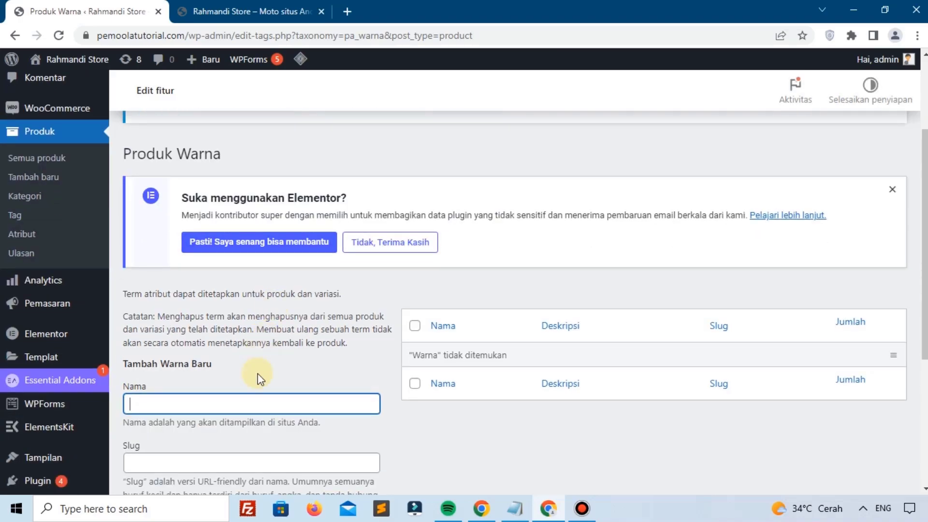
text(Biru)
key(Return)
scroll(255, 399, down, 1)
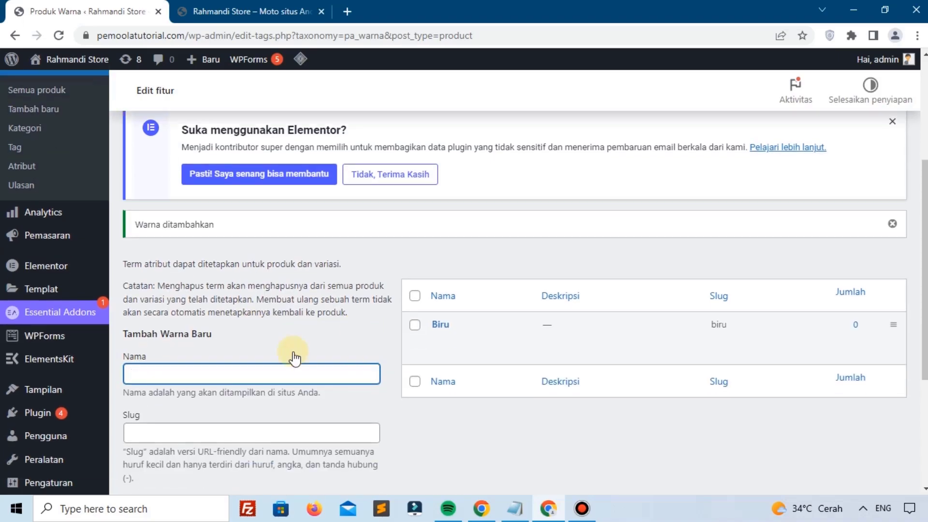
text(Merah)
key(Return)
text(Hti)
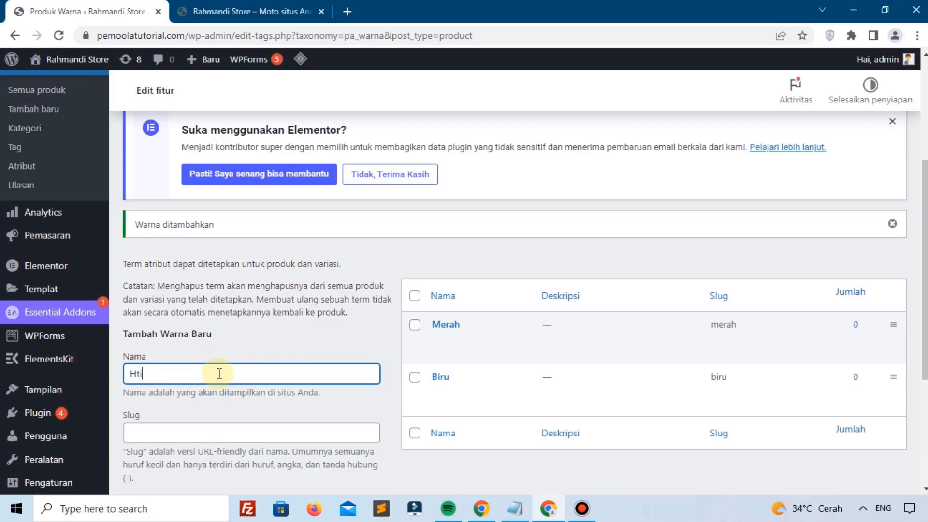
key(BackSpace)
text(itam)
key(Return)
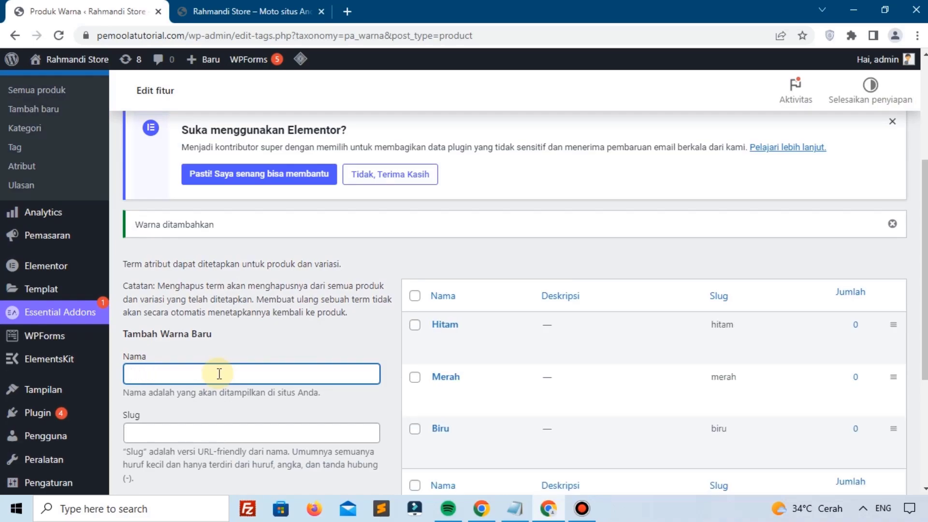
scroll(71, 169, up, 1)
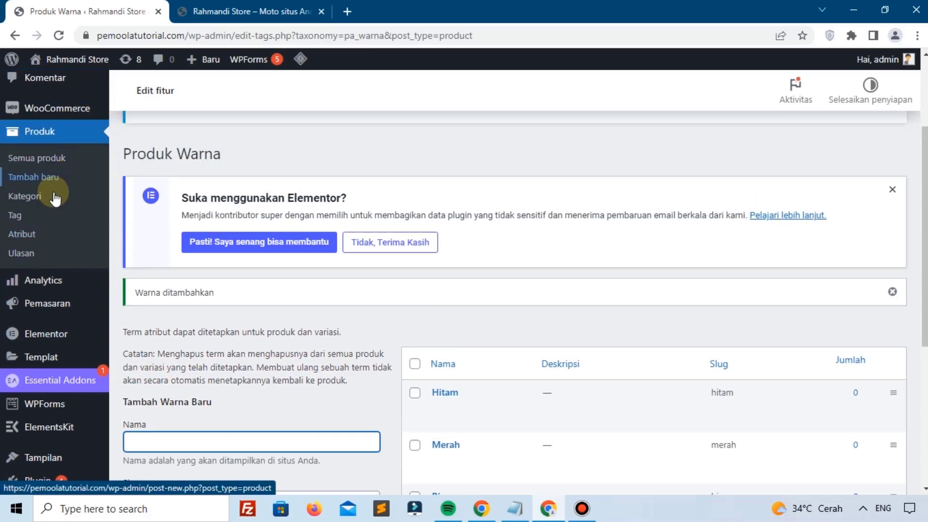
click(41, 236)
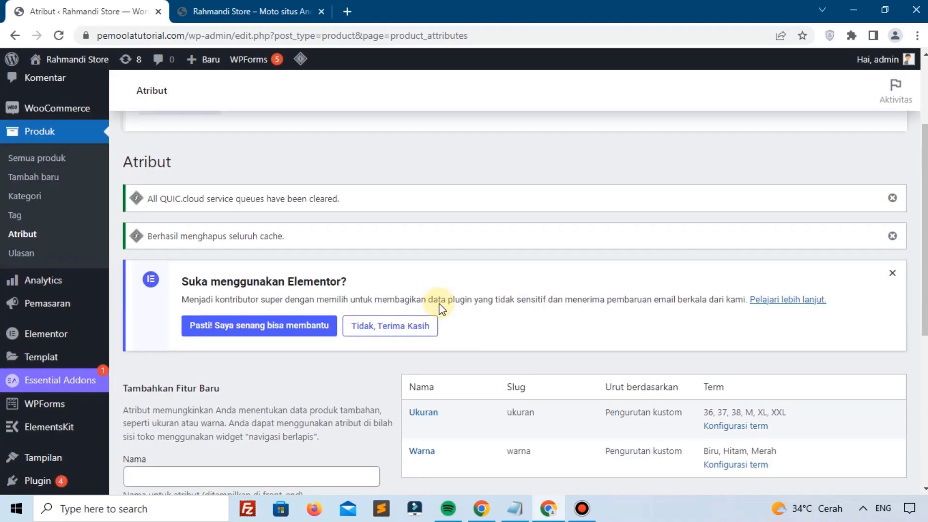
Step: Open the Produk > Ulasan product reviews page, which shows no reviews yet
scroll(439, 304, down, 3)
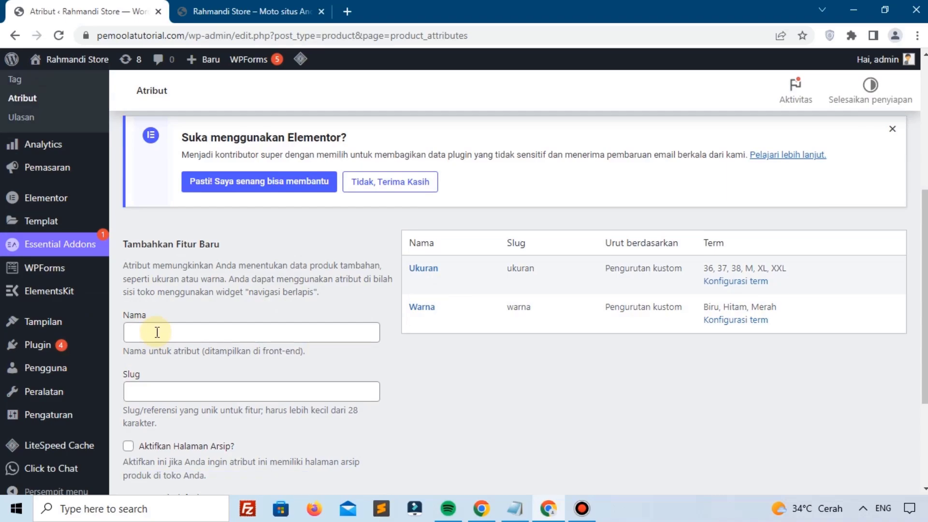
scroll(29, 297, up, 3)
click(30, 256)
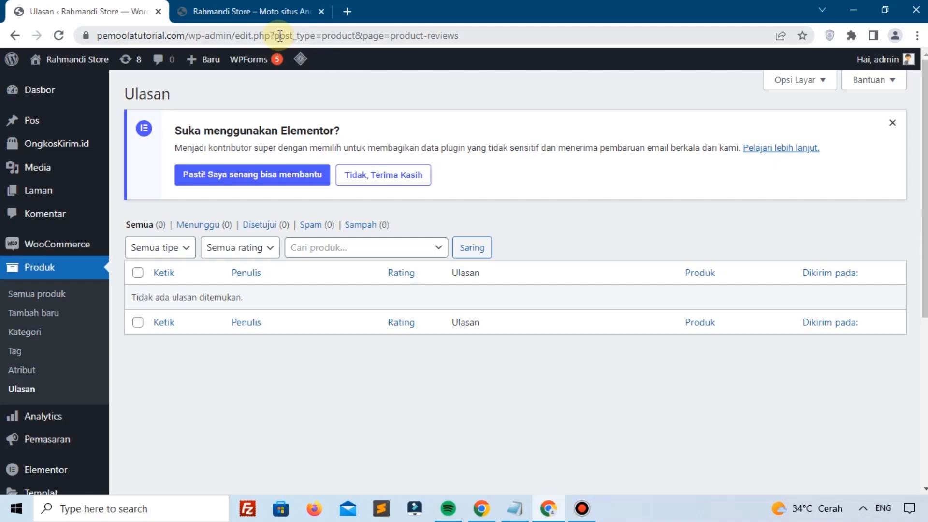
Step: On the storefront, open Jaket Jeans Pria and view its empty Ulasan (0) reviews tab
click(256, 11)
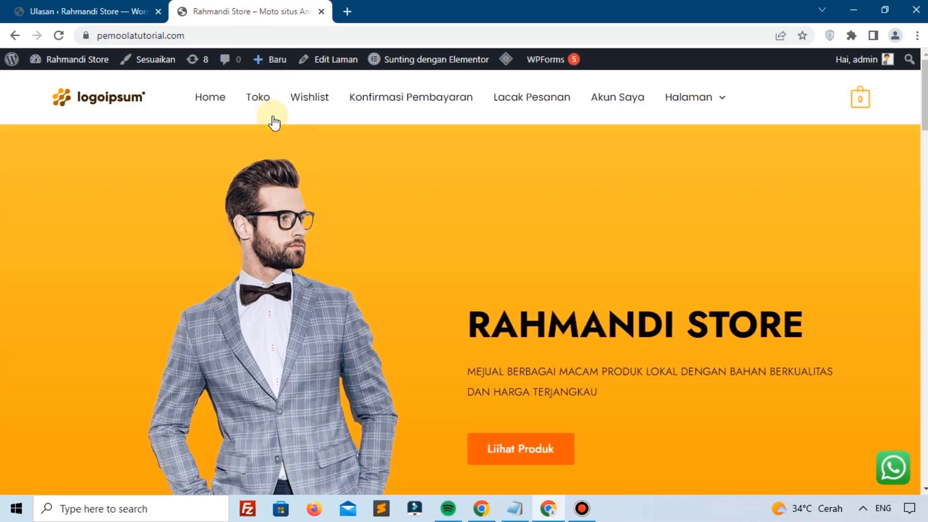
scroll(307, 143, down, 12)
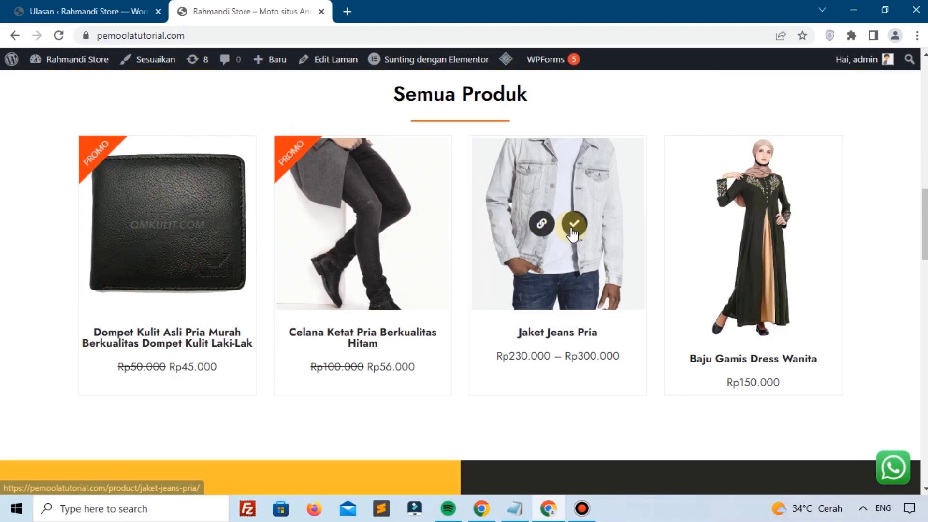
click(567, 266)
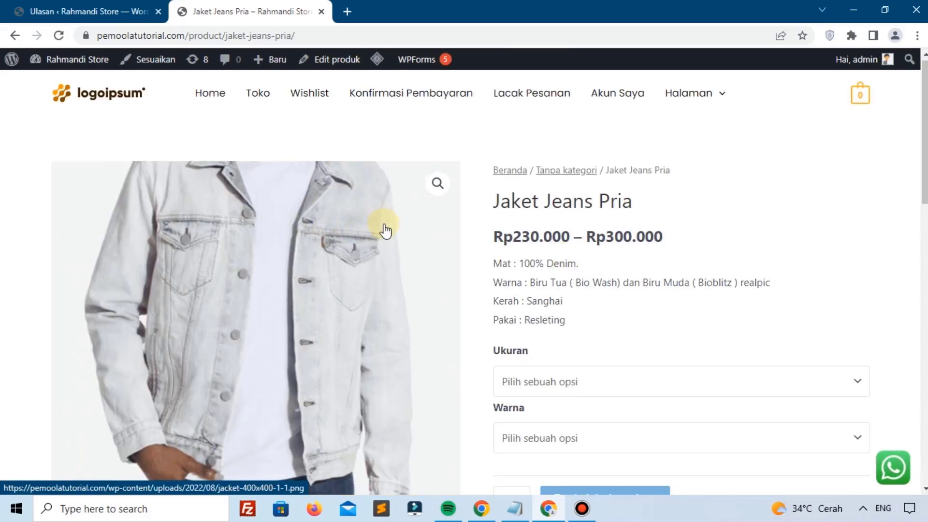
scroll(381, 228, down, 8)
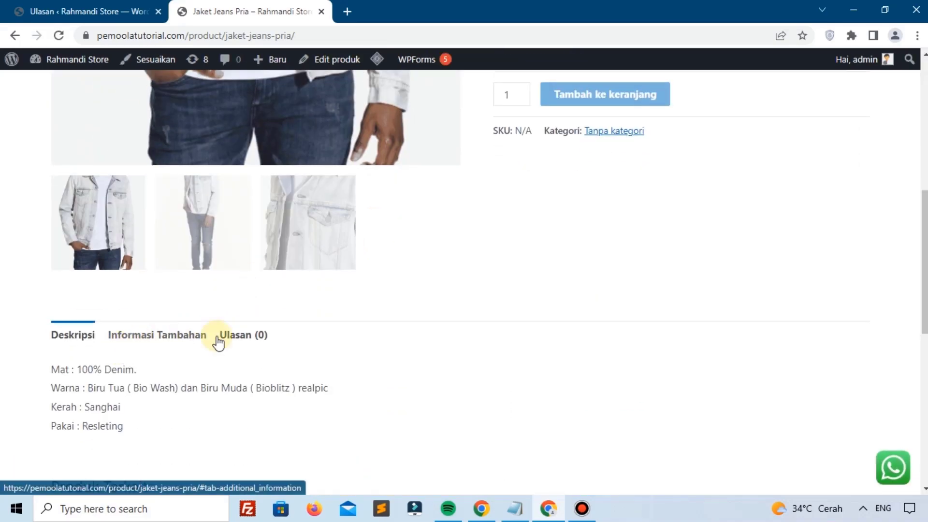
click(252, 341)
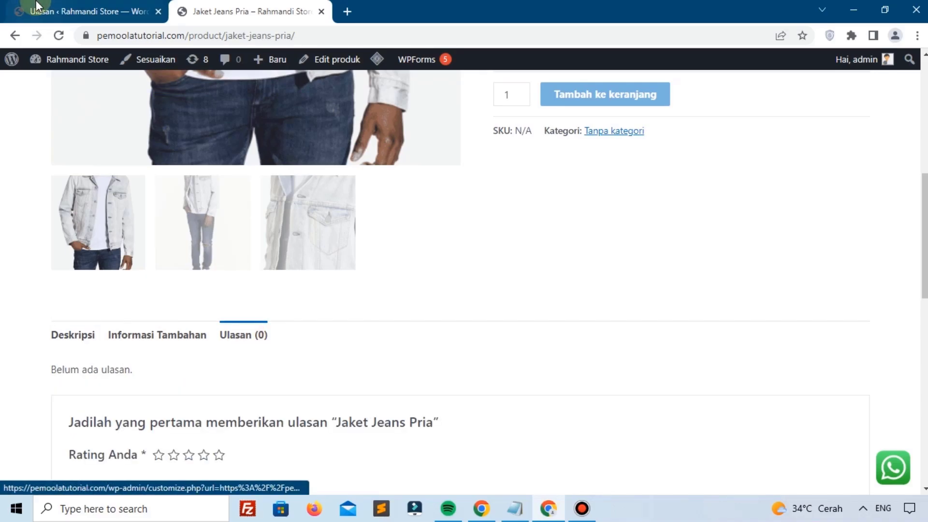
key(ctrl+shift+Tab)
scroll(187, 221, down, 1)
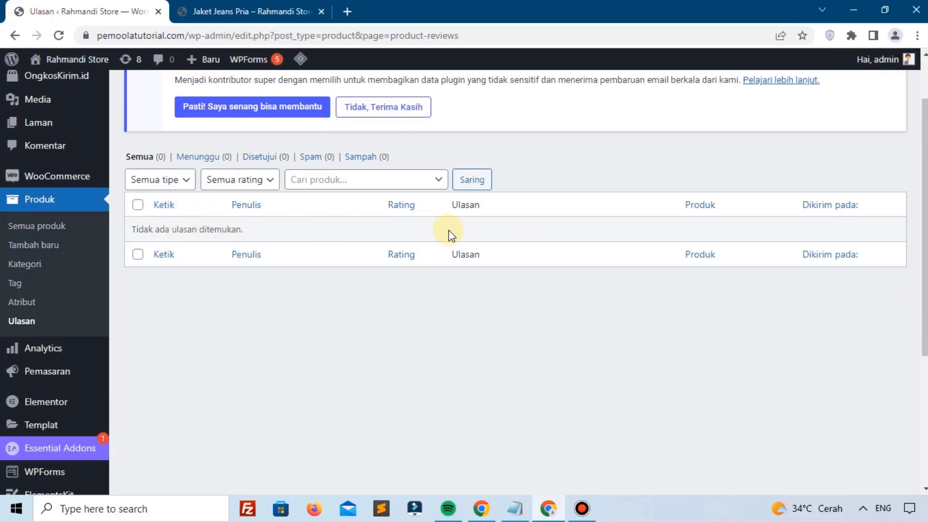
Step: Submit a five-star review reading 'Produk Berkualitas' for Jaket Jeans Pria
key(ctrl+Tab)
scroll(161, 382, down, 1)
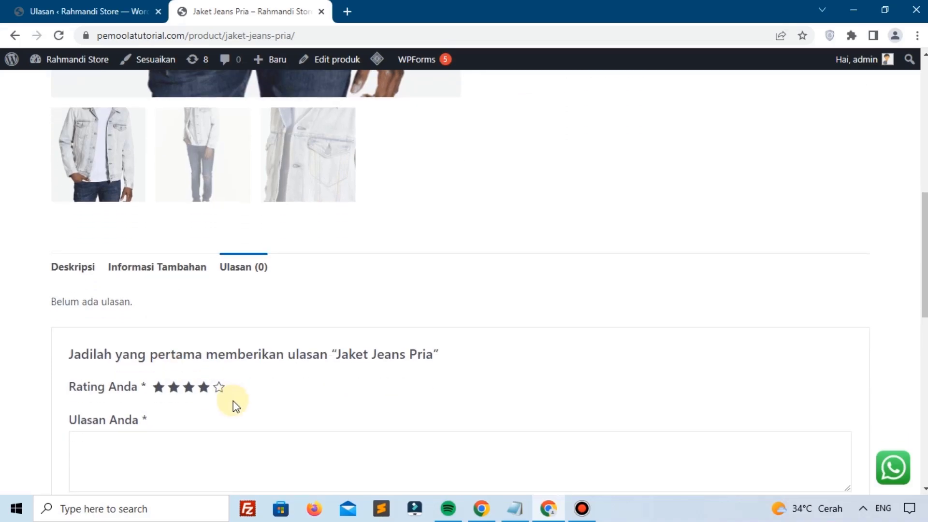
click(219, 386)
scroll(253, 387, down, 1)
scroll(255, 389, down, 1)
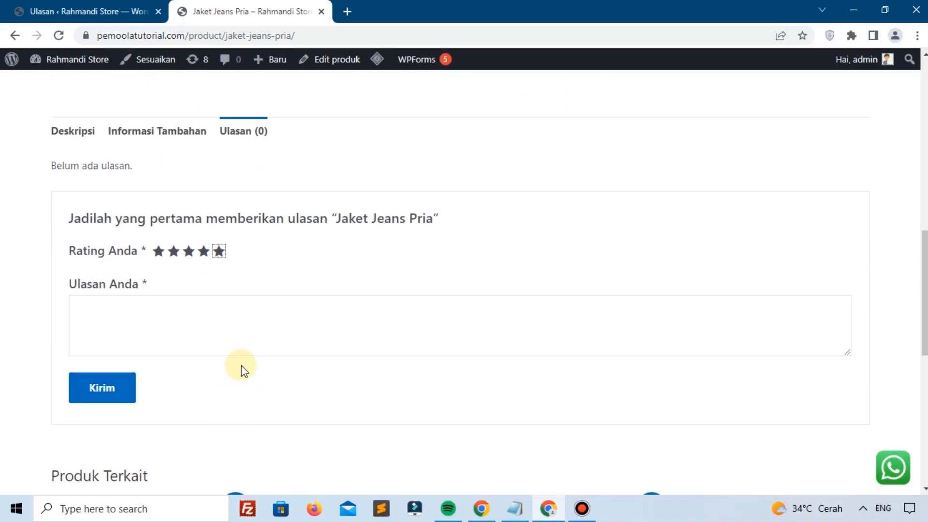
click(249, 315)
text(Pro)
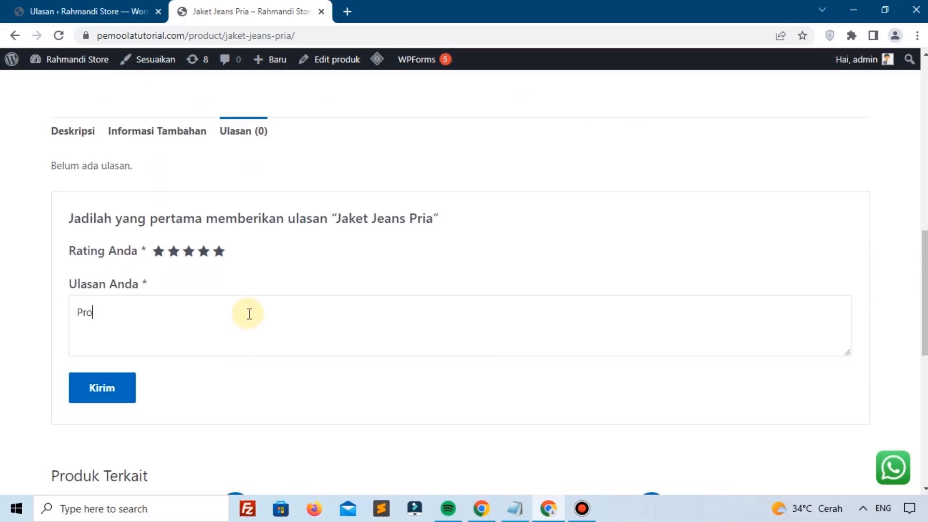
text(duk Berkualitas)
click(109, 401)
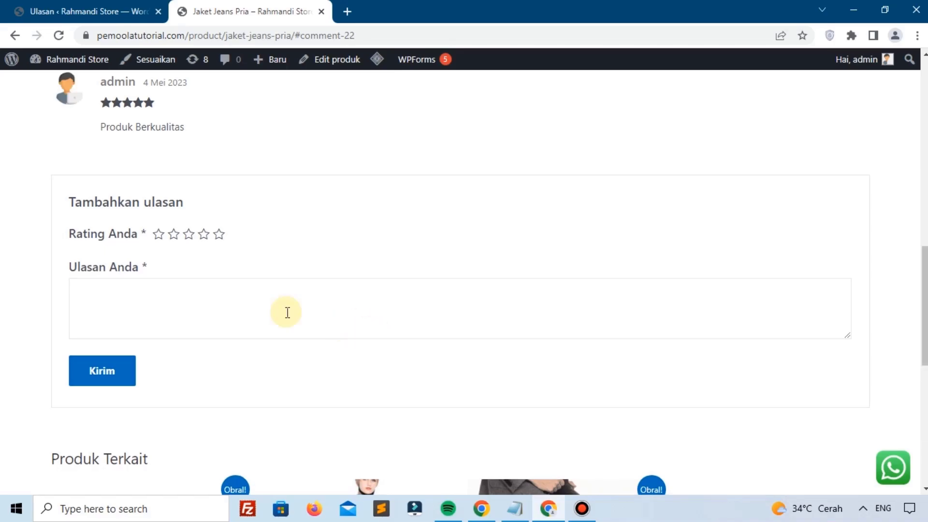
scroll(286, 313, up, 3)
scroll(147, 216, up, 1)
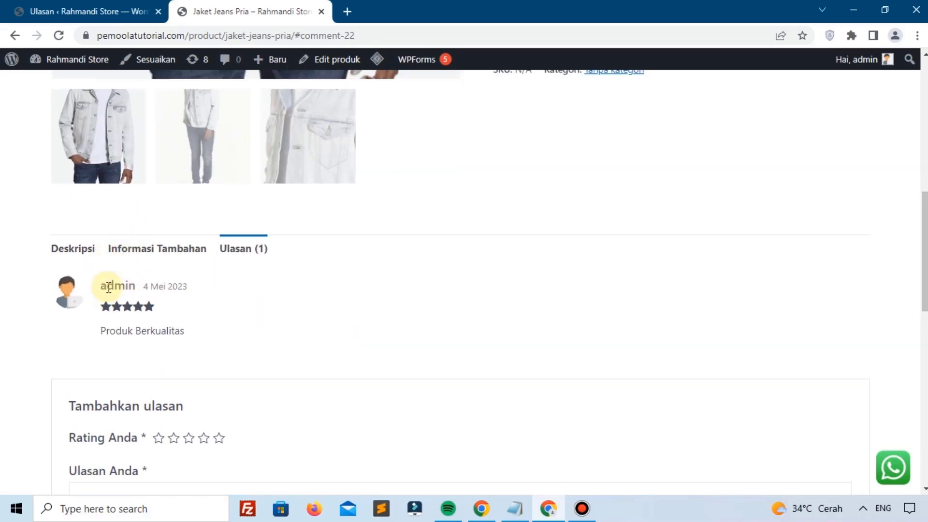
Step: Reload the admin Ulasan list to show the new 'Produk Berkualitas' review
click(72, 11)
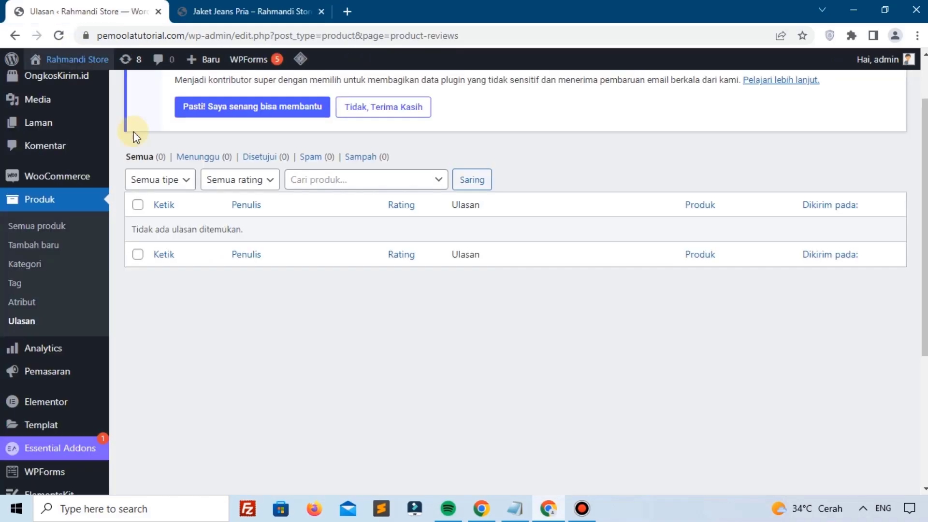
click(21, 322)
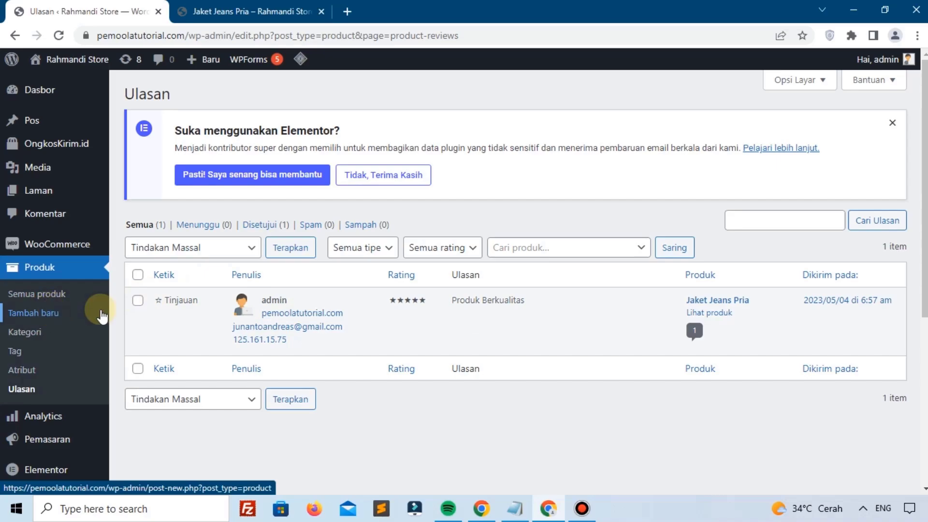
Step: Start a new product and name it 'Jas Pria New'
click(64, 314)
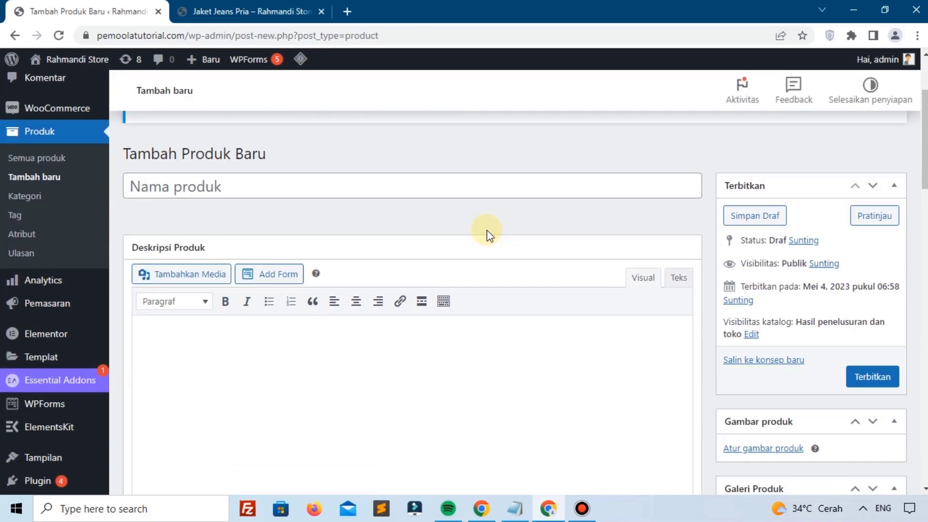
scroll(265, 188, down, 5)
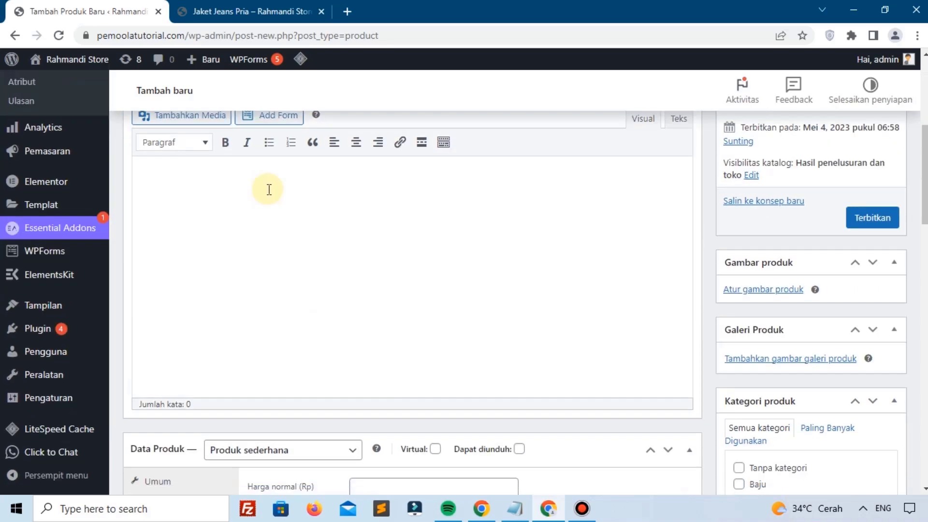
scroll(263, 187, down, 1)
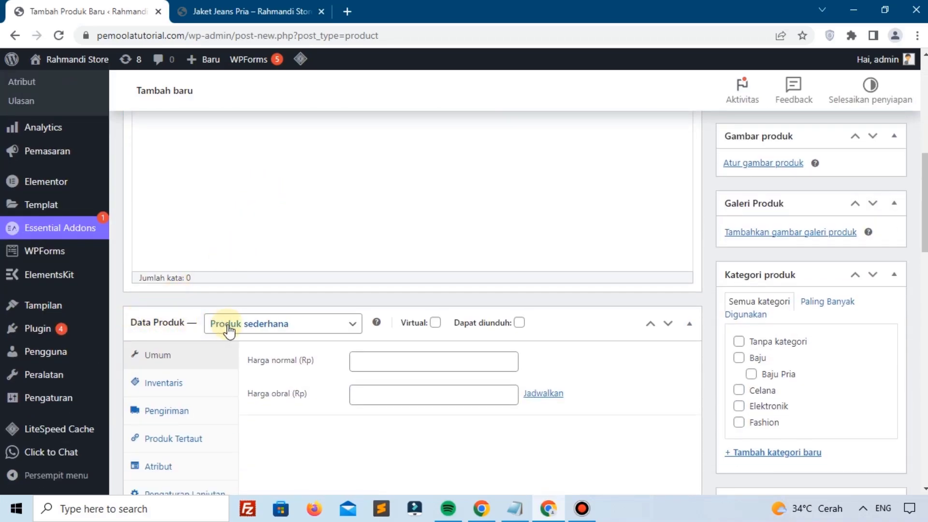
click(322, 333)
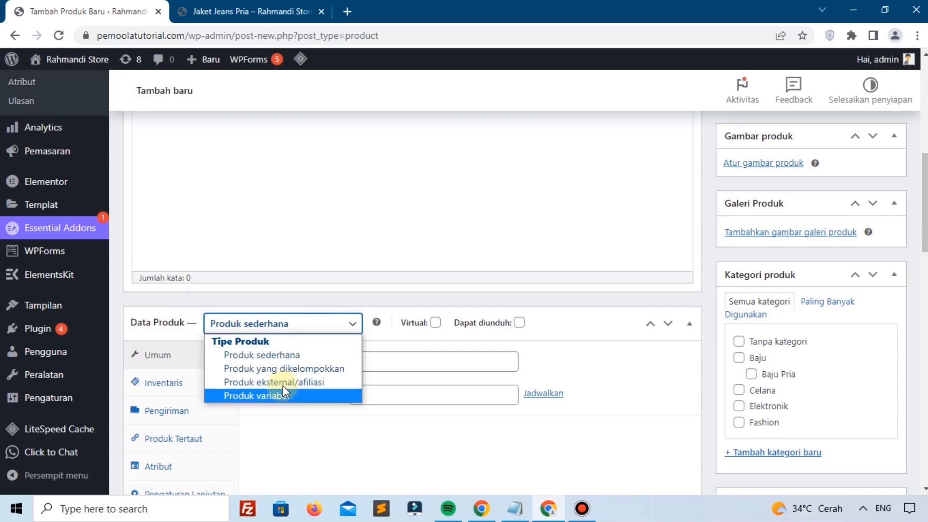
scroll(356, 230, up, 8)
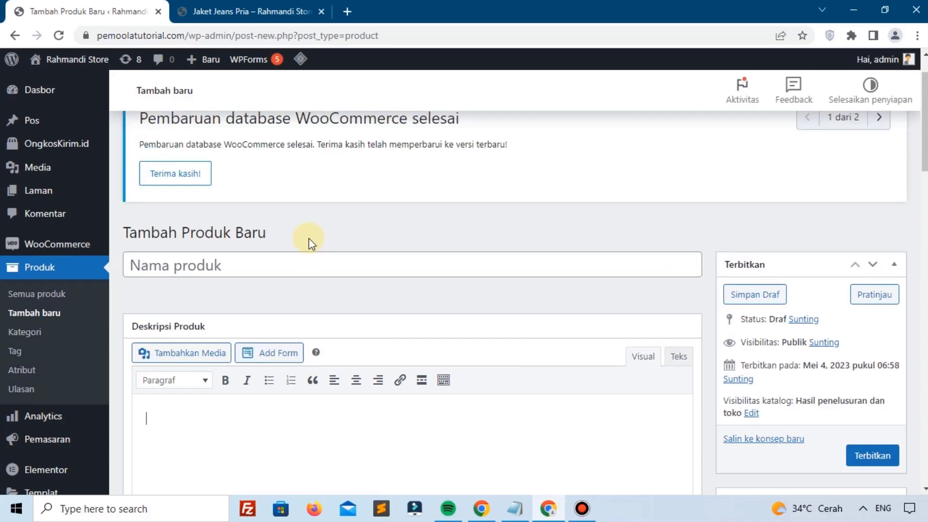
click(196, 261)
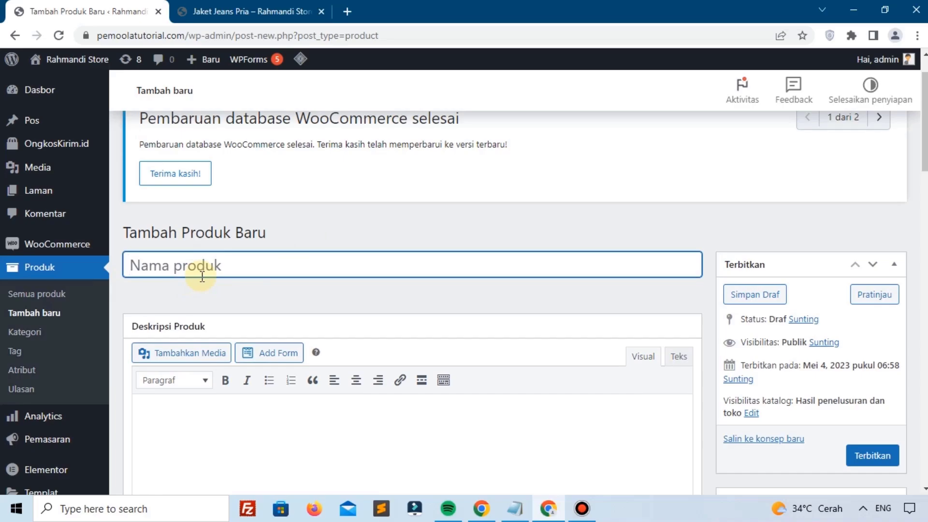
text(Jas Pri)
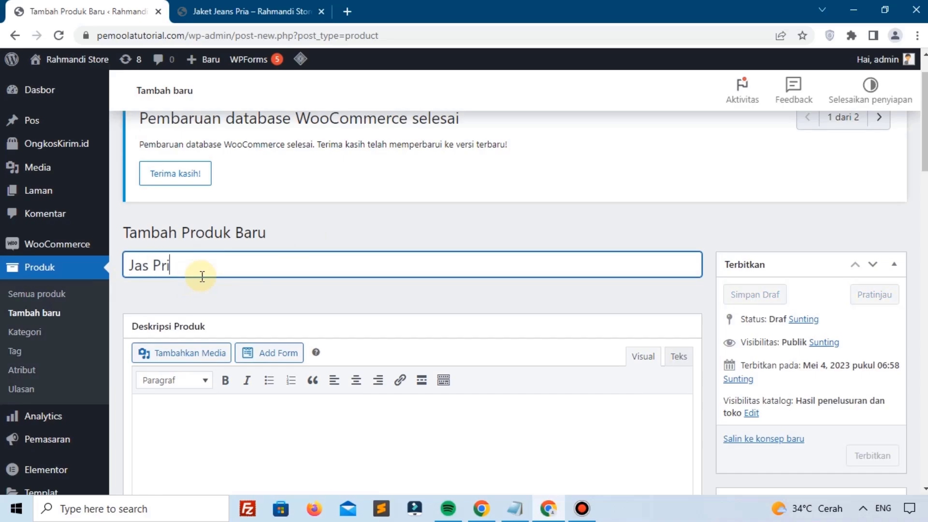
text(an)
key(BackSpace)
text(N)
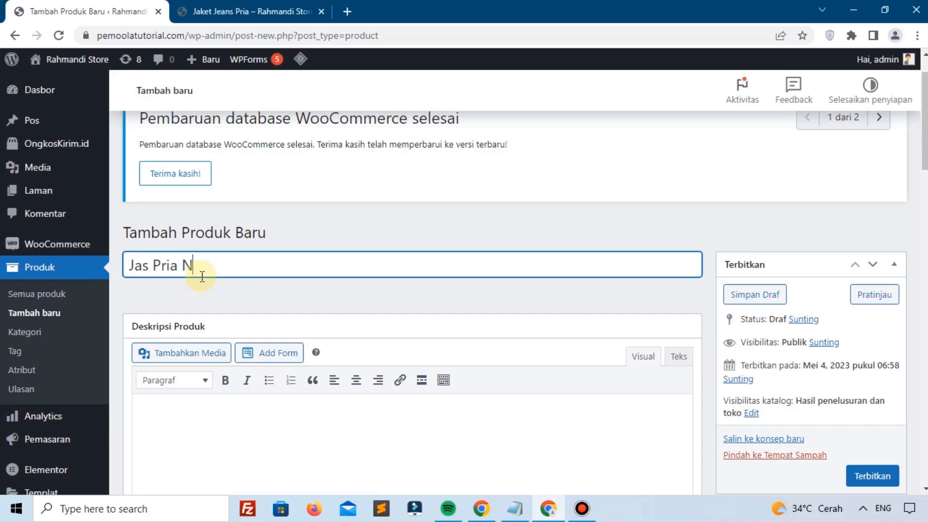
text(ew)
scroll(243, 283, down, 3)
scroll(243, 284, up, 1)
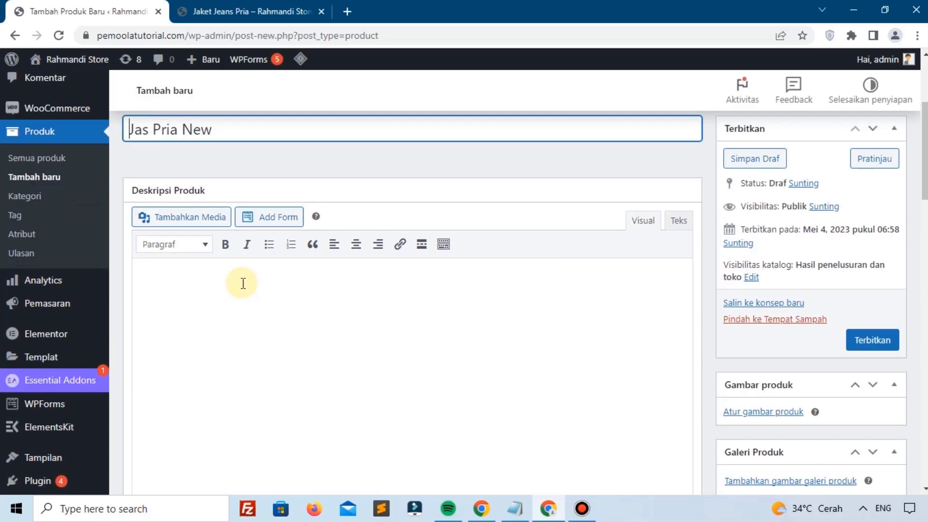
Step: Write the description 'jasa pria' followed by pasted Lorem ipsum text
click(243, 283)
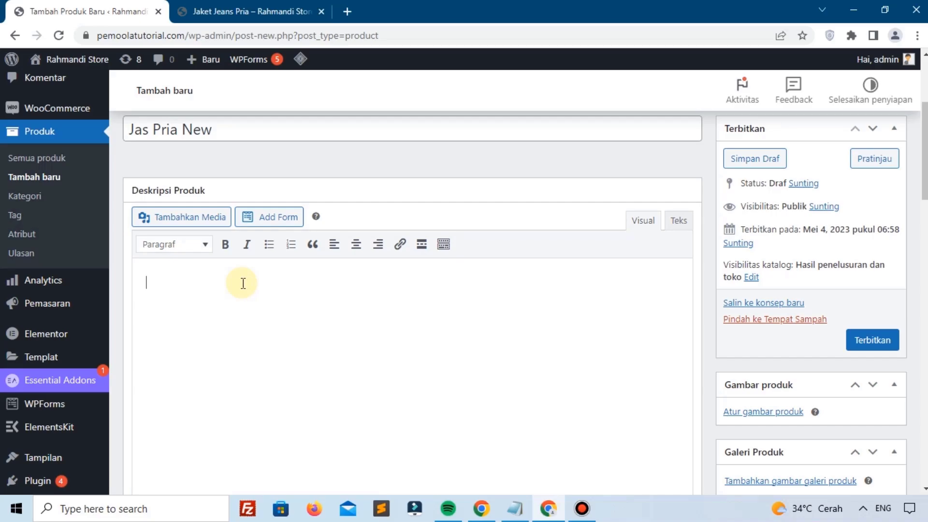
text(Ja)
key(BackSpace)
key(BackSpace)
text(jasa pria)
text(Lorem ipsum dolor sit amet, consectetur adipiscing elit, sed do eiusmod tempor incididunt ut labore et dolore magna aliqua. Ut enim ad minim veniam, quis nostrud exercitation ullamco laboris nisi ut aliquip ex ea commodo consequat. Duis aute irure dolor in reprehenderit in voluptate velit esse cillum dolore eu fugiat nulla pariatur. Excepteur sint occaecat cupidatat non proident, sunt in culpa qui officia deserunt mollit anim id est laborum.)
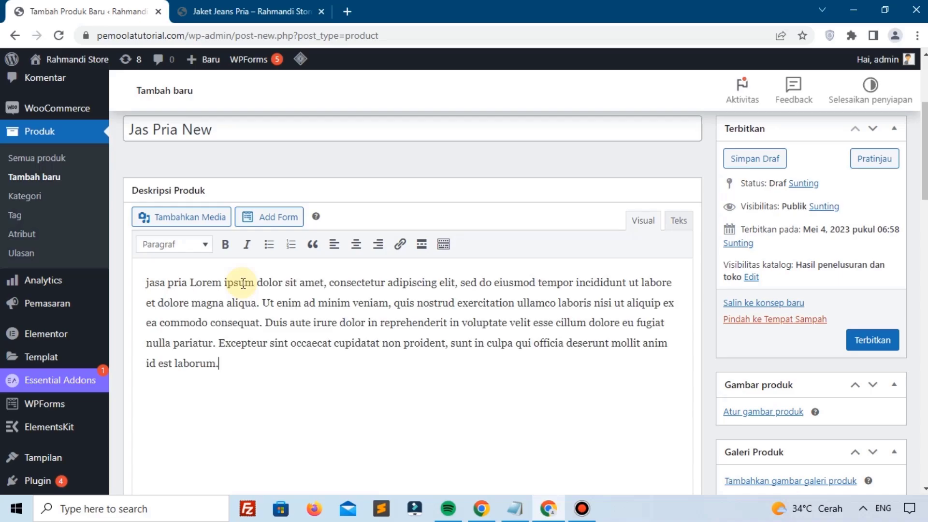
drag(190, 282, 263, 323)
key(ctrl+c)
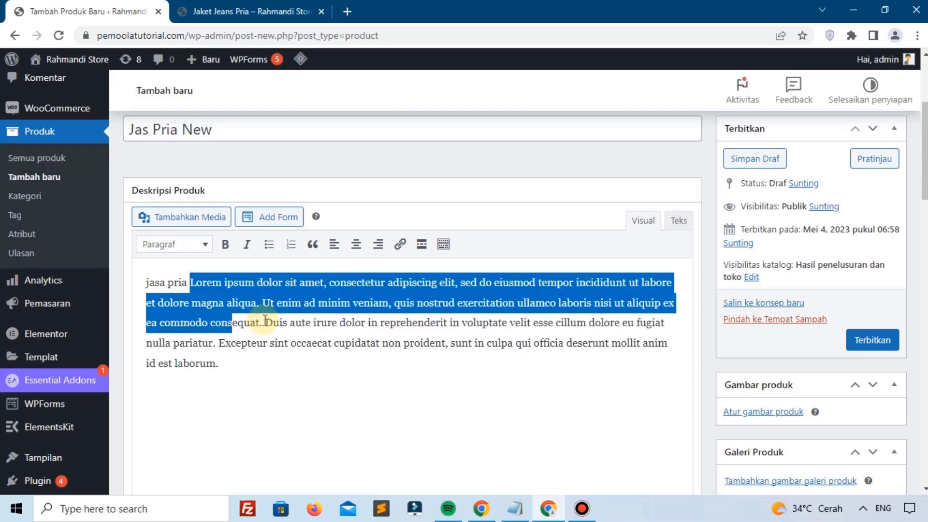
click(278, 319)
scroll(278, 318, down, 4)
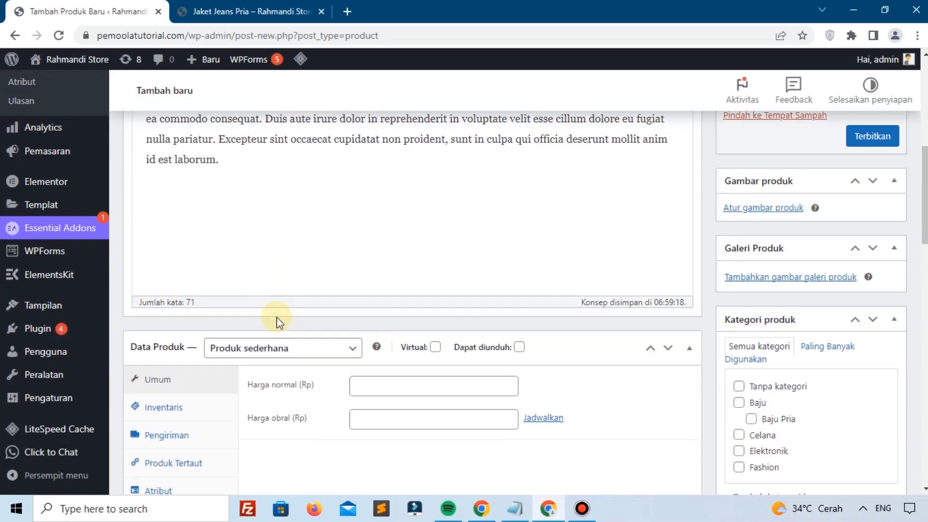
Step: Enter a regular price of 500000 and a sale price of 450000
scroll(276, 317, down, 1)
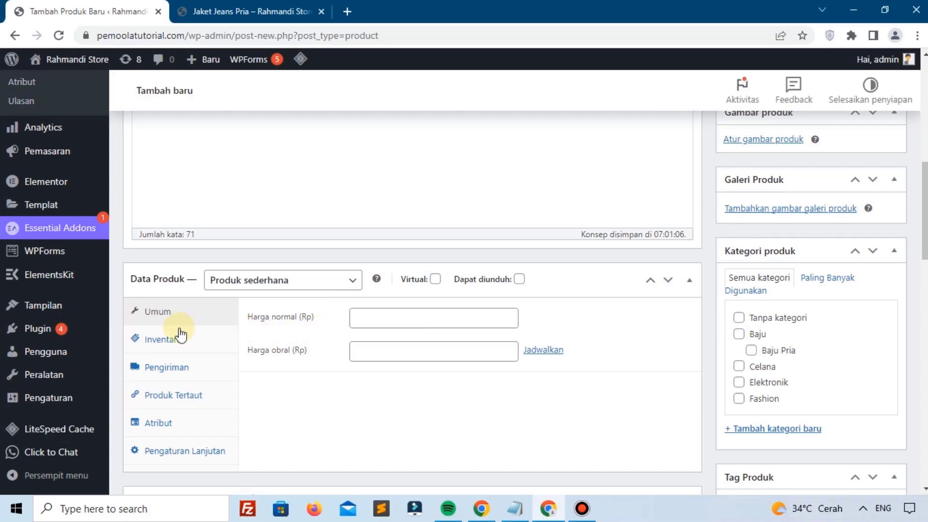
click(385, 320)
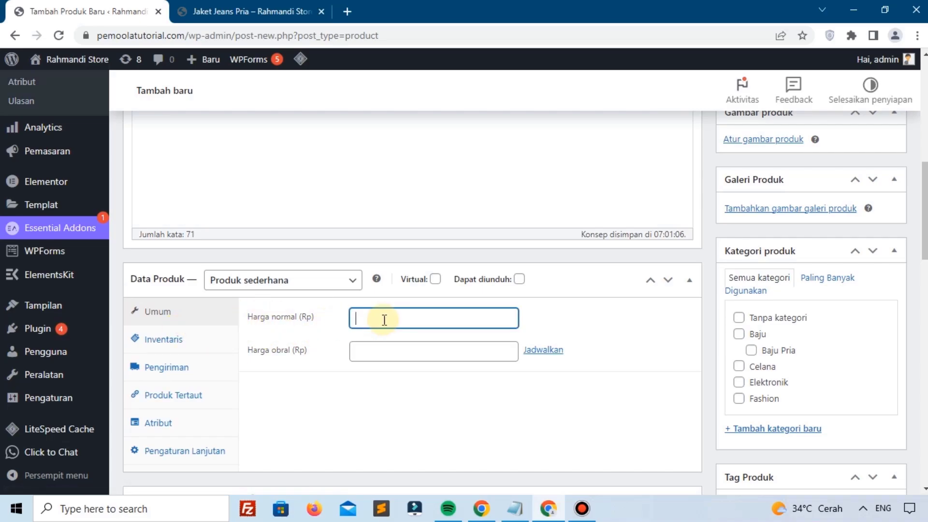
text(56000)
double_click(384, 320)
text(500000)
click(381, 357)
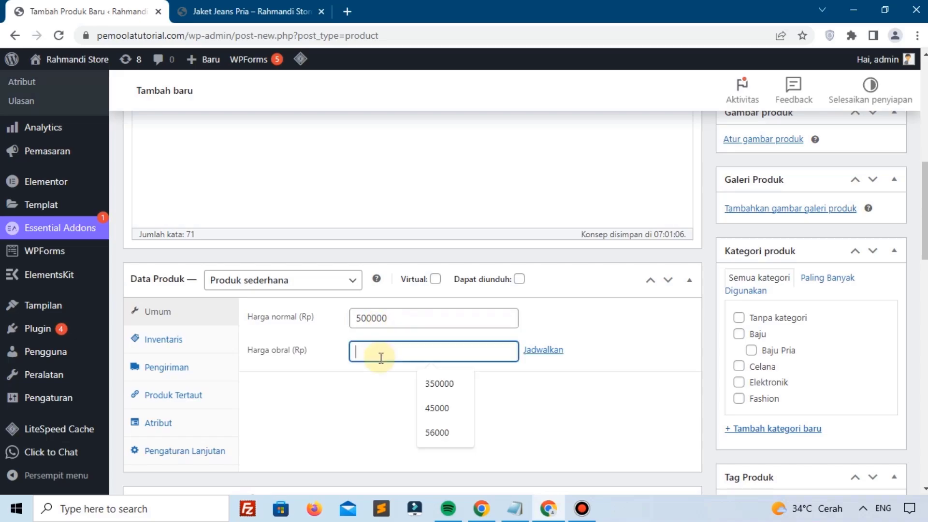
text(45)
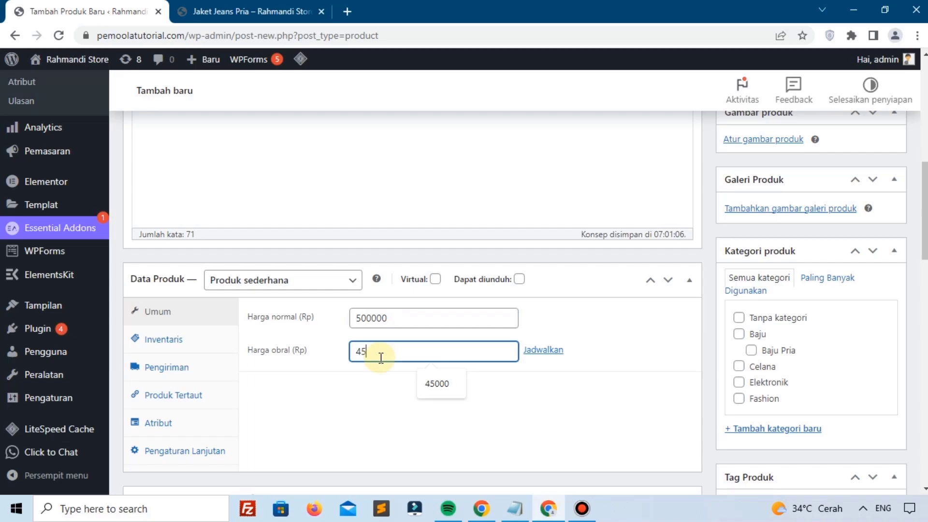
text(0000)
scroll(409, 369, down, 1)
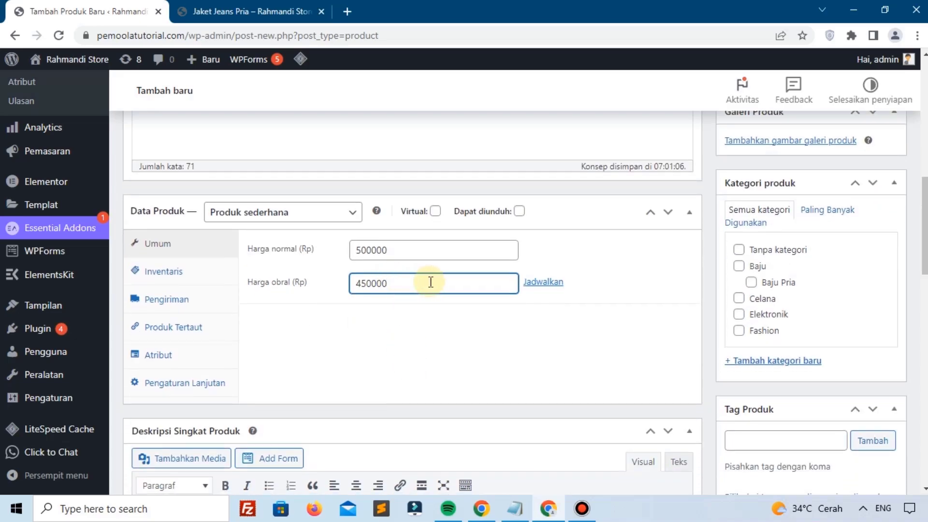
Step: Schedule the sale price from 2023-05-03 to 2023-05-10 using the date pickers
click(548, 282)
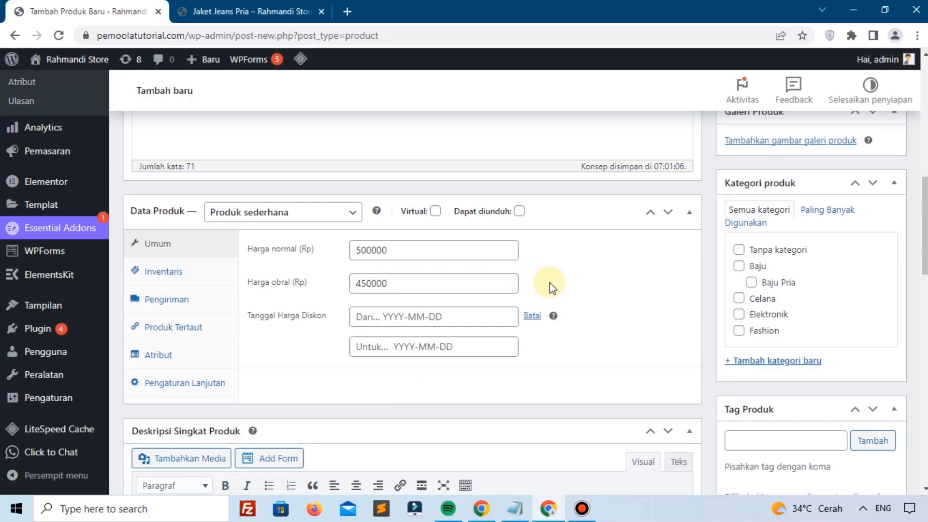
click(369, 319)
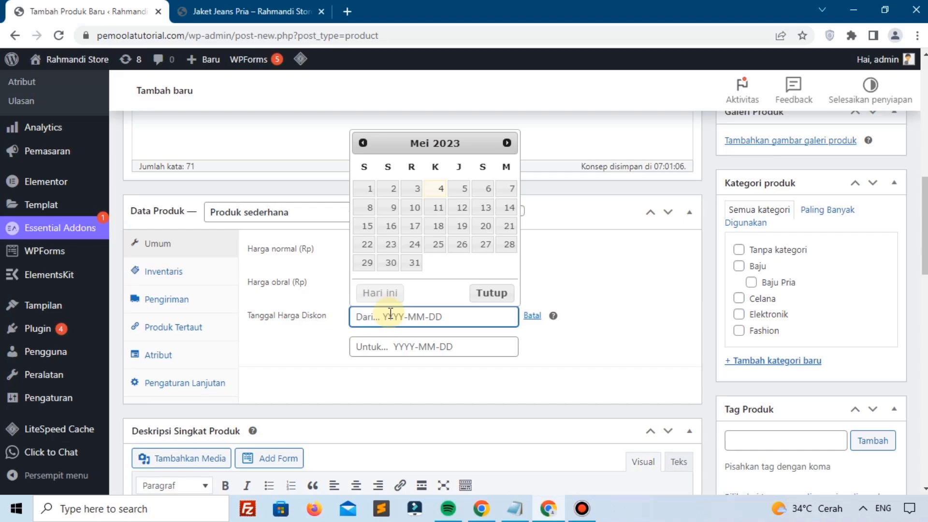
click(416, 196)
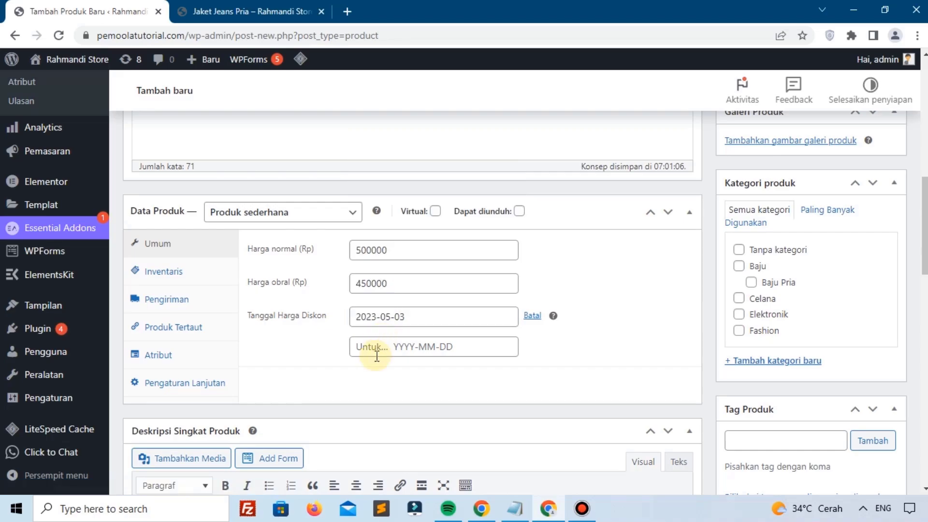
click(377, 356)
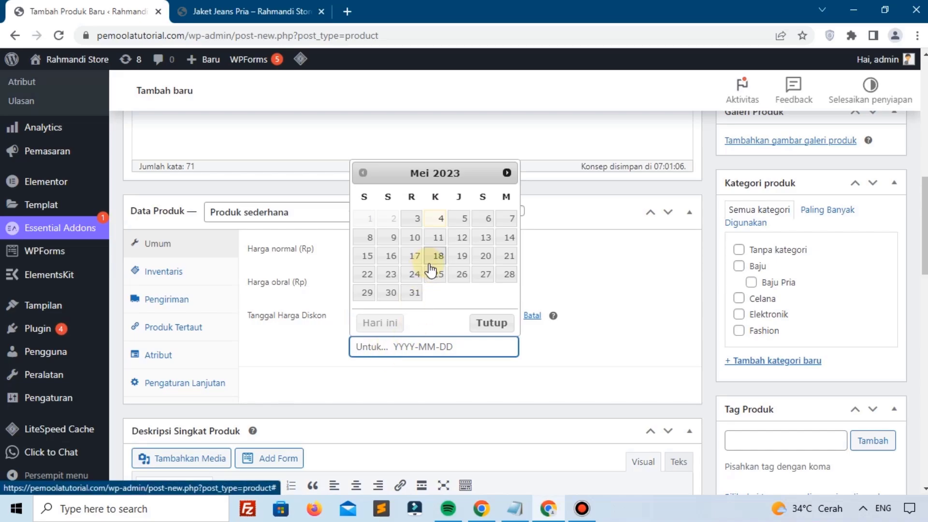
click(414, 238)
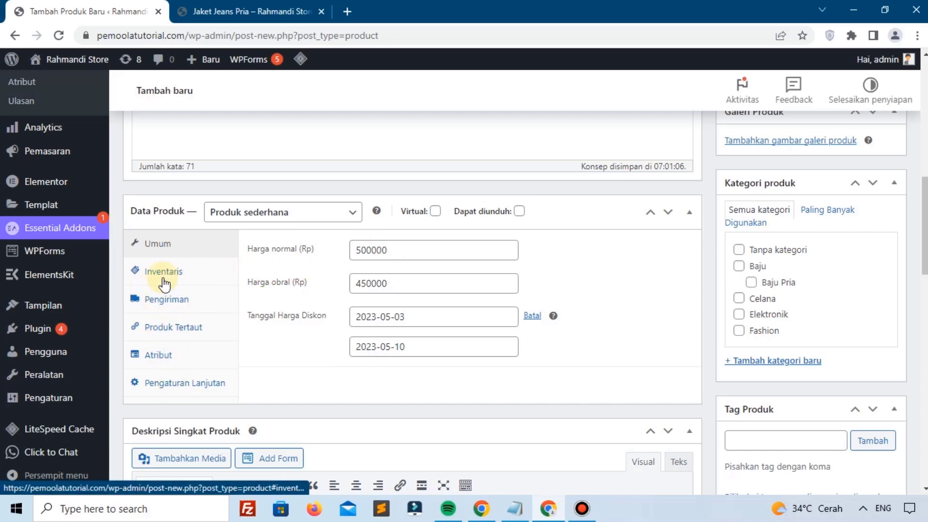
Step: Paste the Lorem ipsum paragraph into the Deskripsi Singkat Produk editor
scroll(221, 309, down, 5)
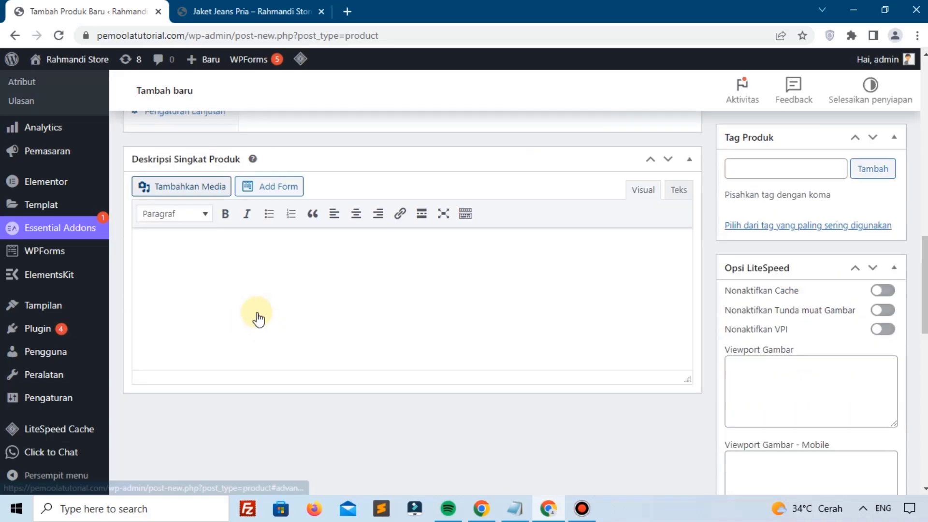
click(328, 257)
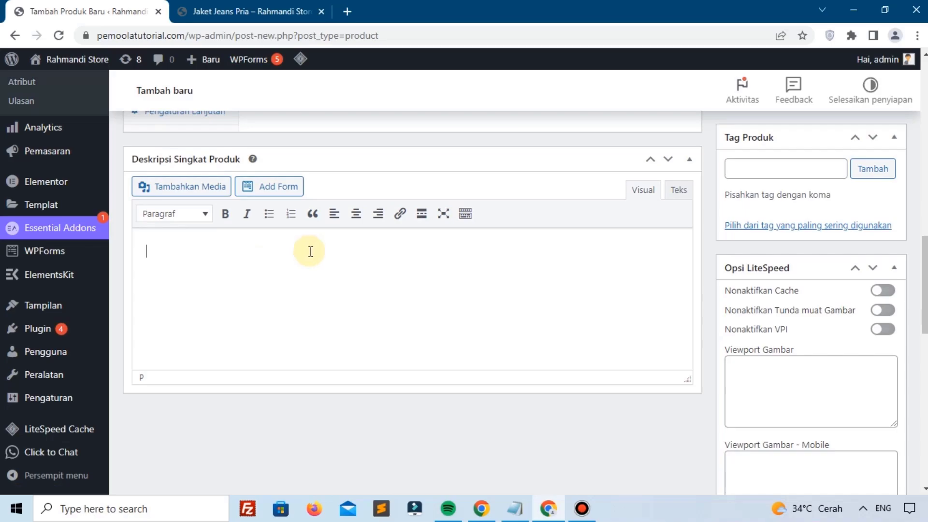
scroll(367, 252, up, 10)
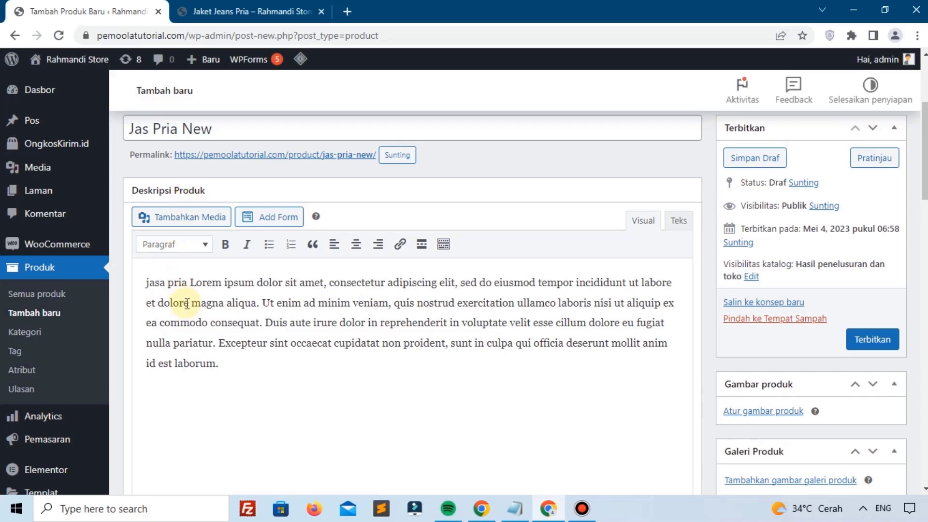
scroll(232, 280, down, 10)
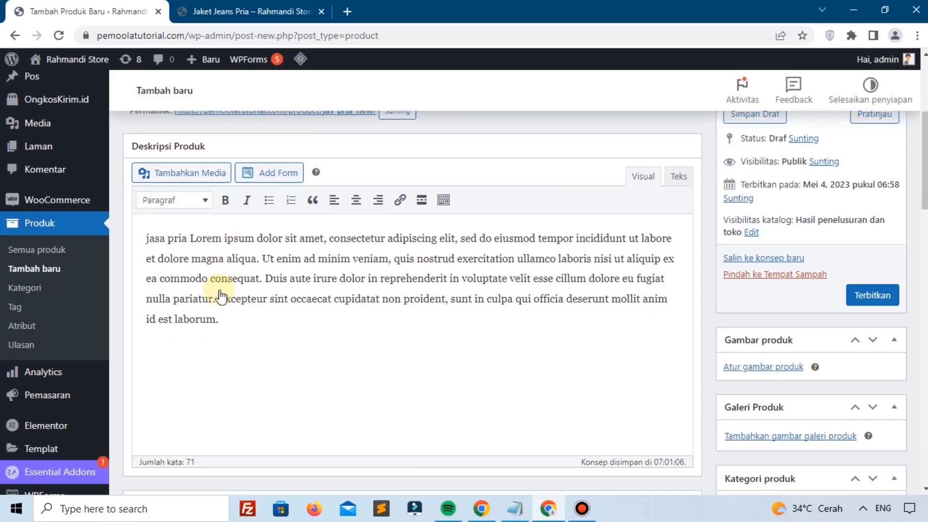
key(ctrl+v)
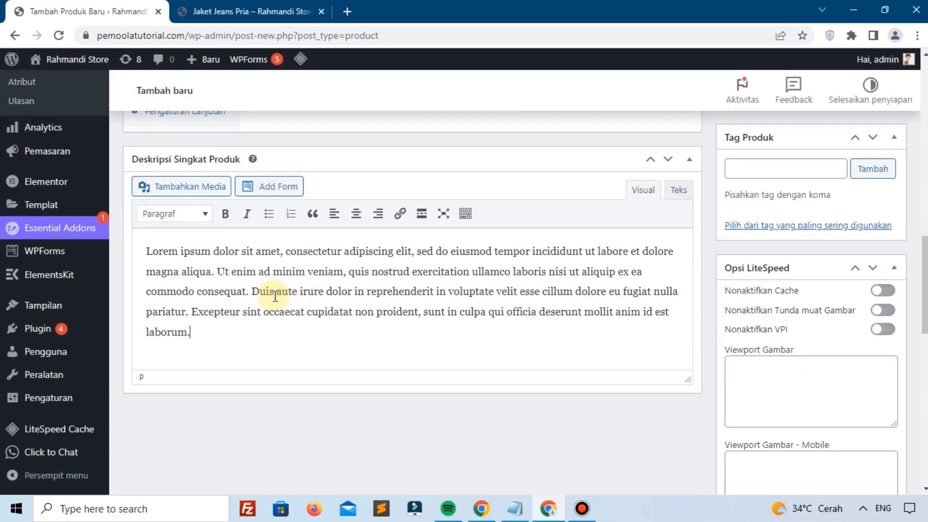
scroll(307, 290, up, 3)
scroll(669, 222, up, 7)
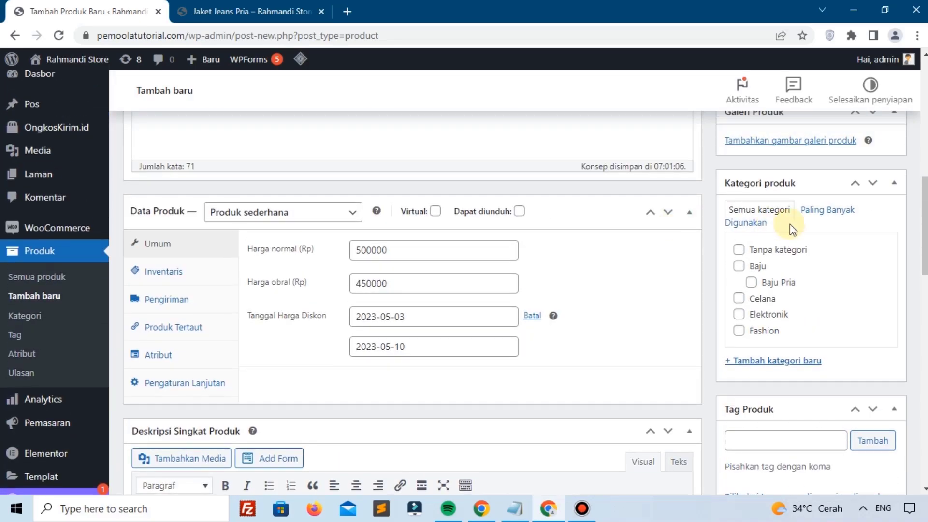
scroll(785, 210, up, 2)
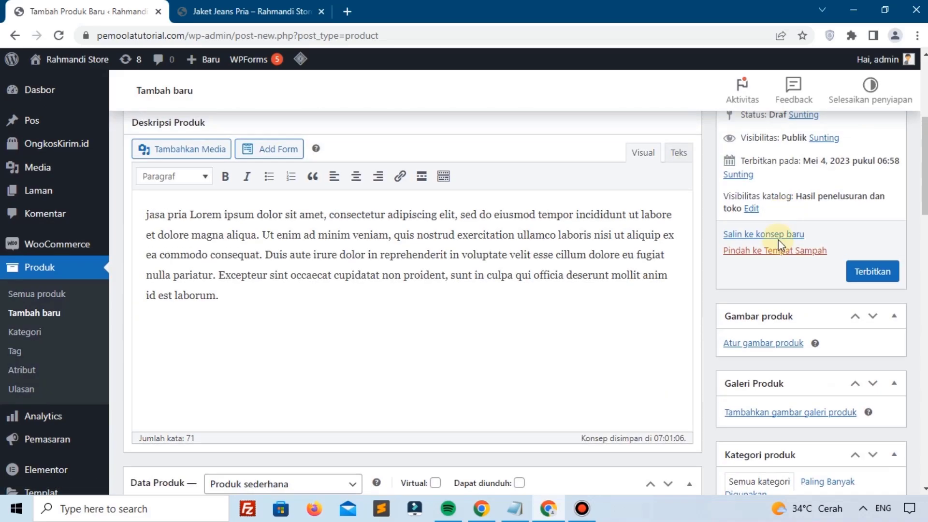
Step: Upload dark2-400x400-1-1.png and set it as the product image
click(755, 344)
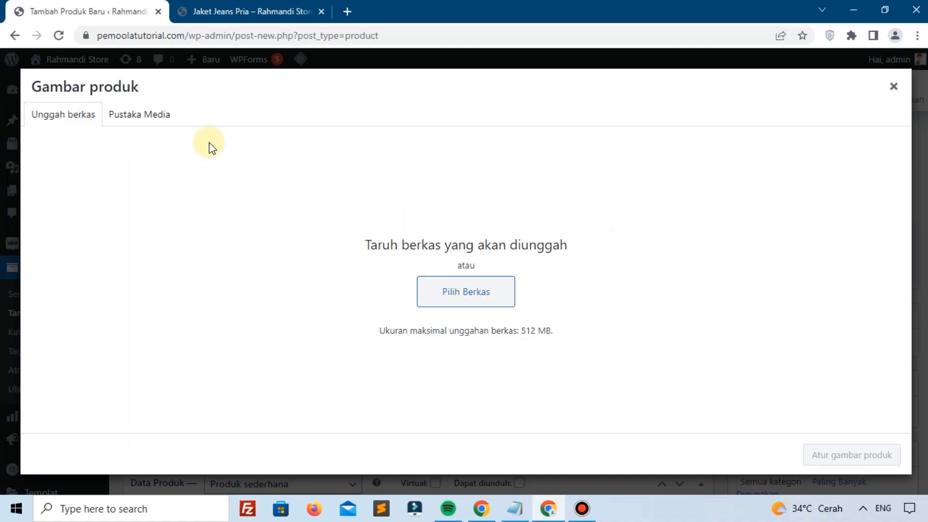
click(434, 292)
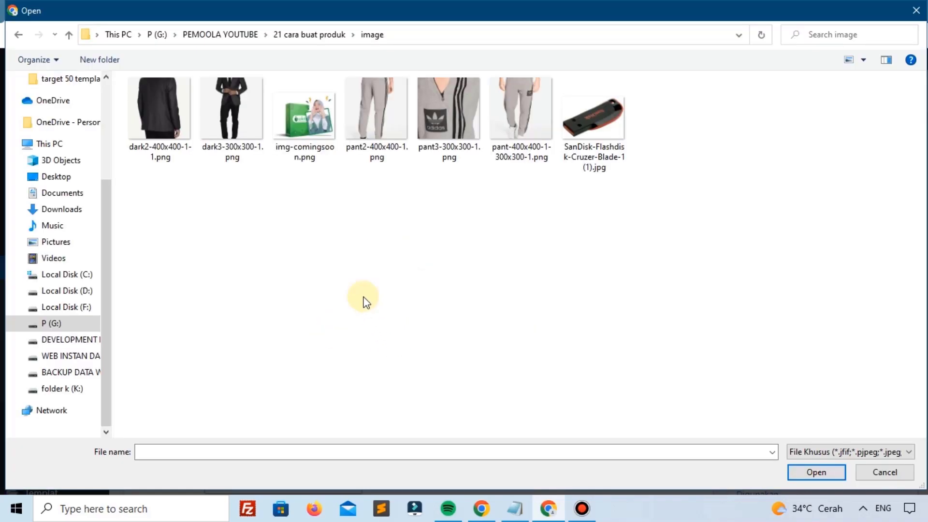
click(162, 116)
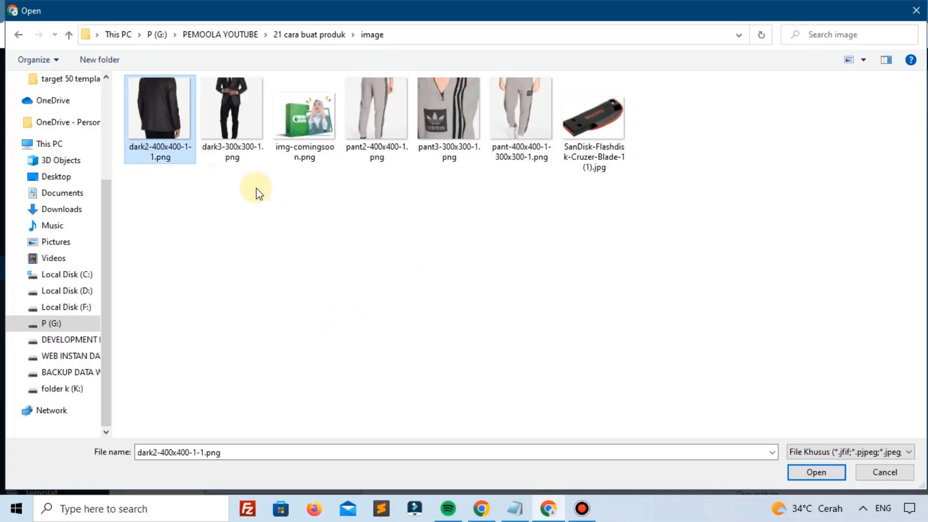
click(814, 468)
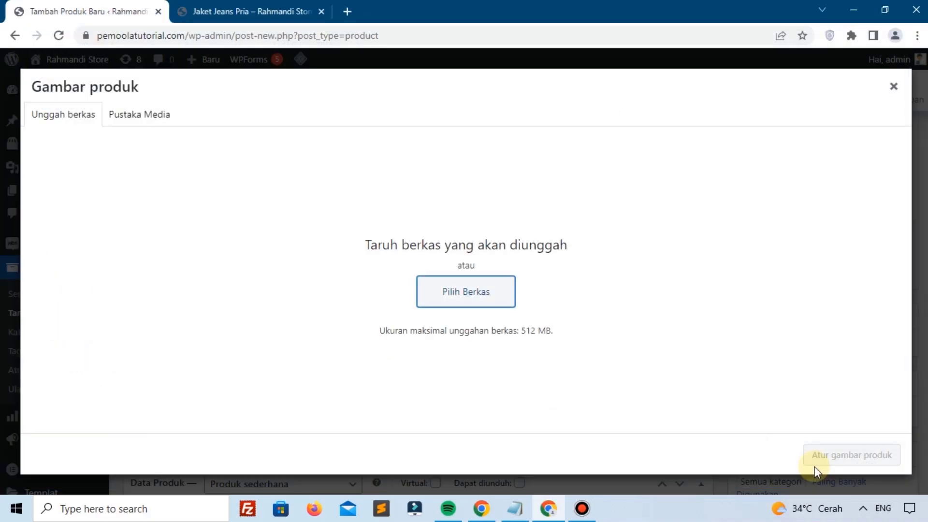
click(829, 457)
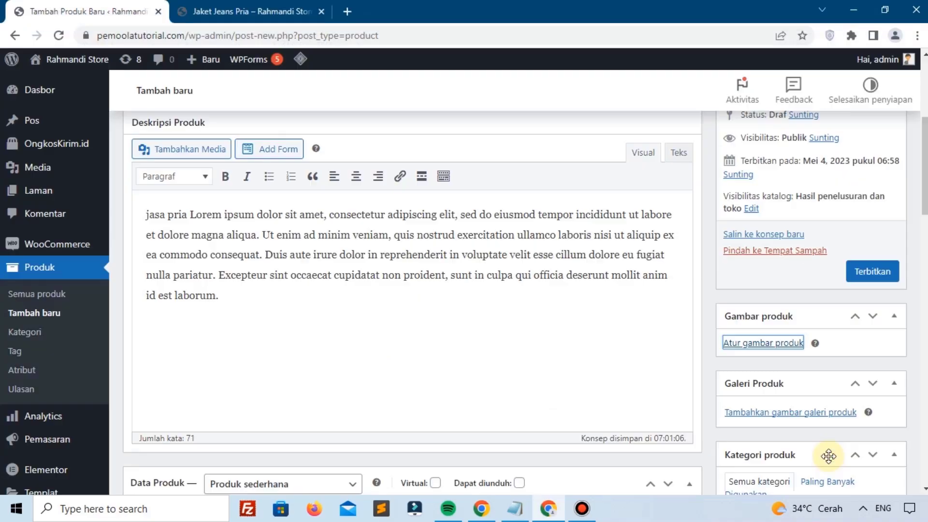
scroll(798, 394, down, 4)
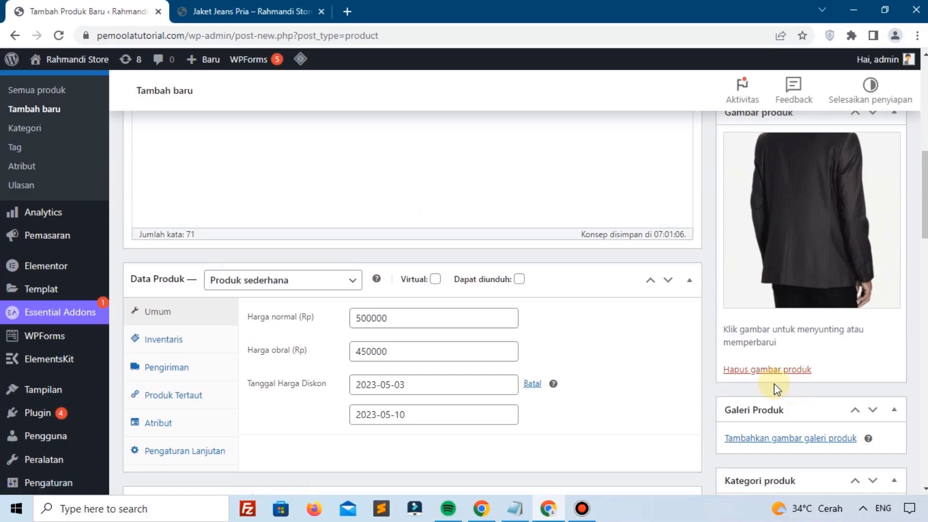
scroll(773, 384, down, 3)
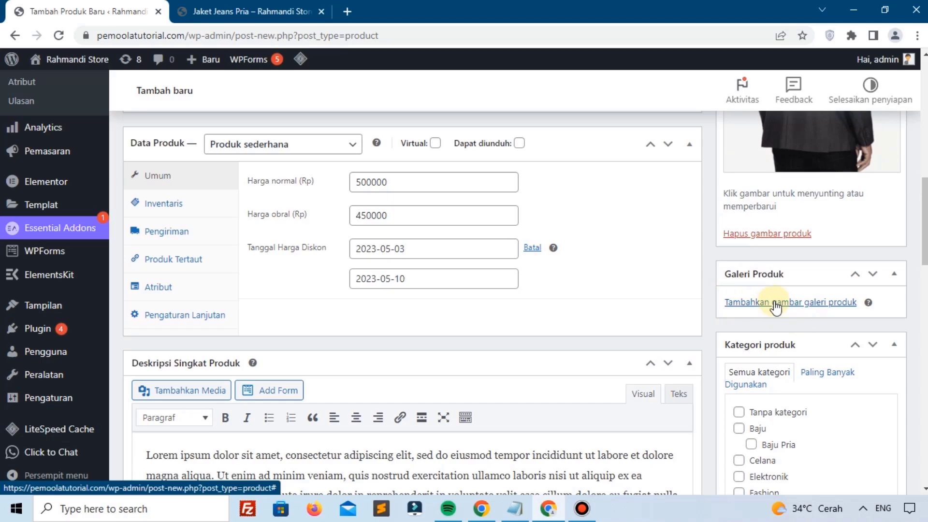
click(786, 303)
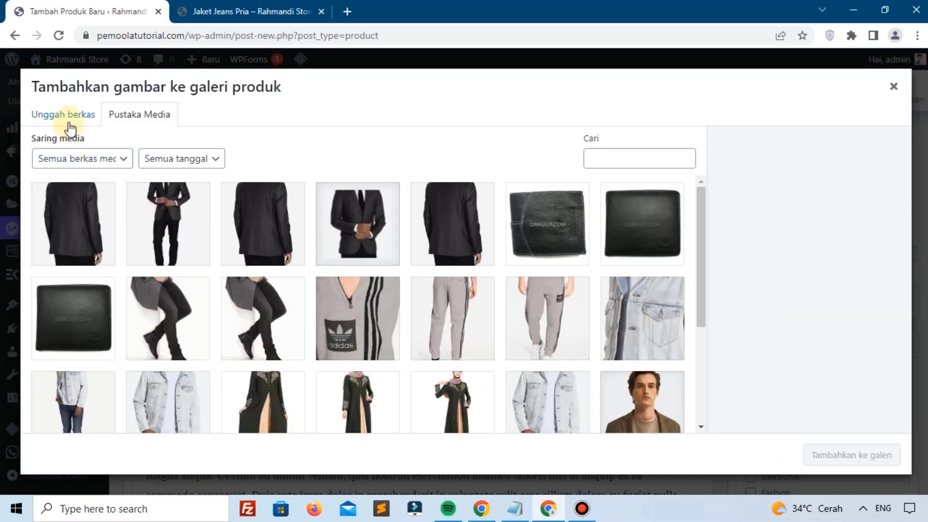
Step: Upload dark2-400x400-1-1.png and dark3-300x300-1.png and add both to the product gallery
click(69, 126)
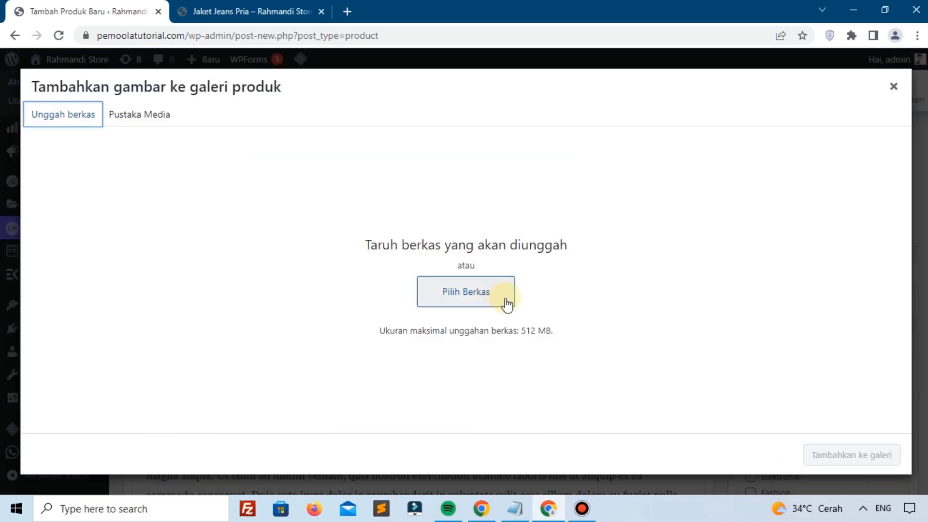
click(505, 299)
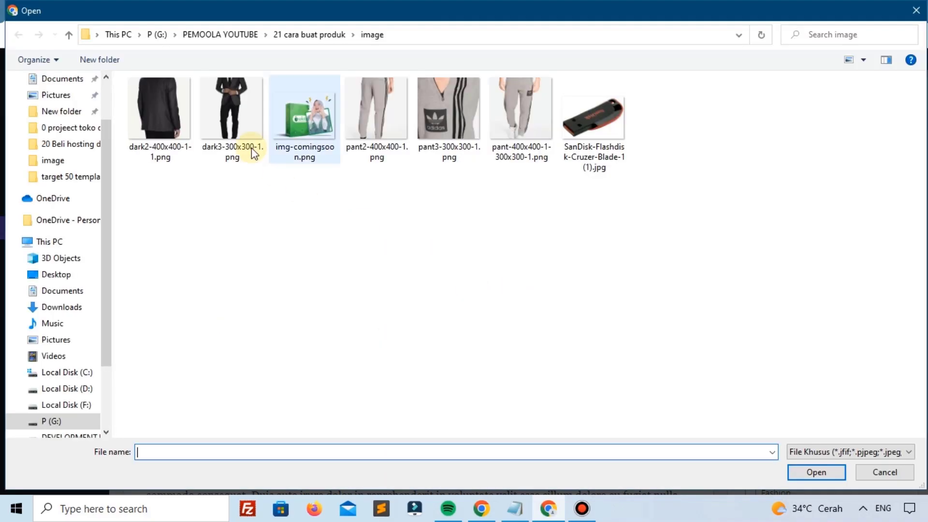
drag(154, 175, 209, 136)
click(199, 194)
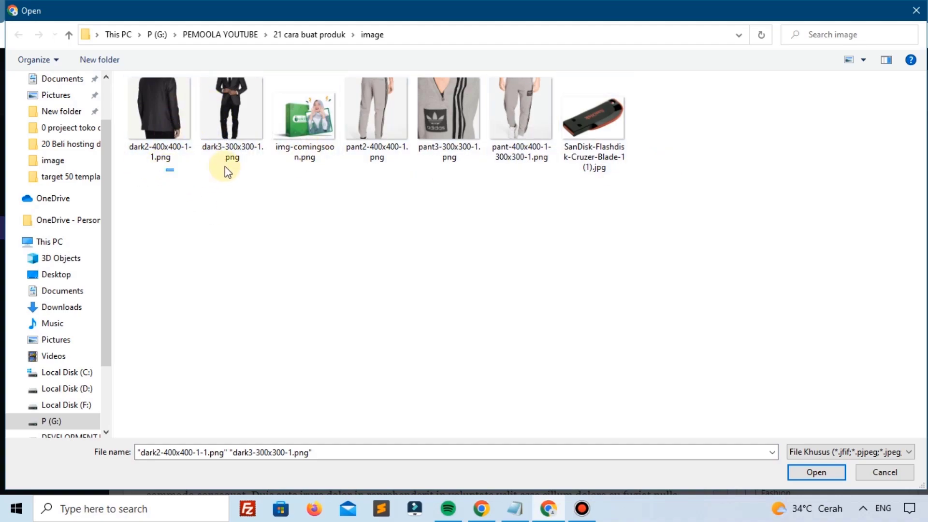
drag(225, 166, 166, 127)
click(818, 473)
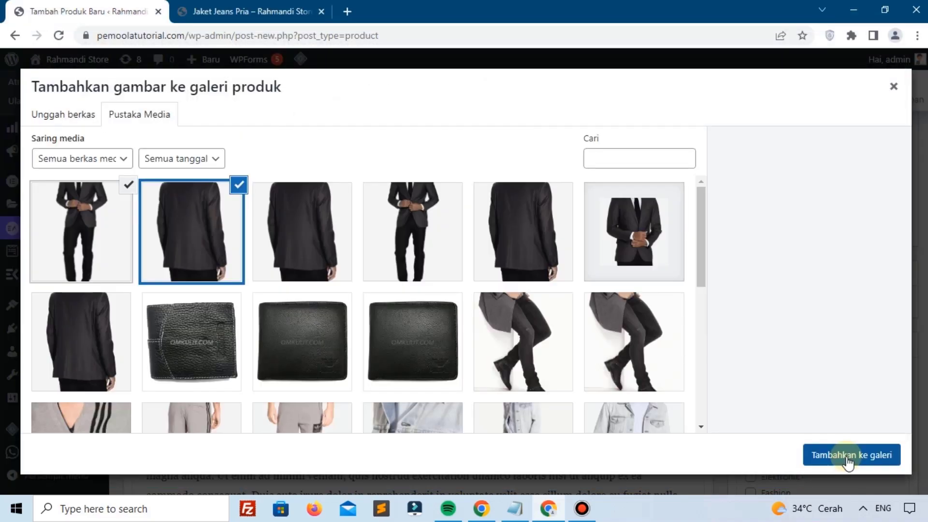
click(846, 457)
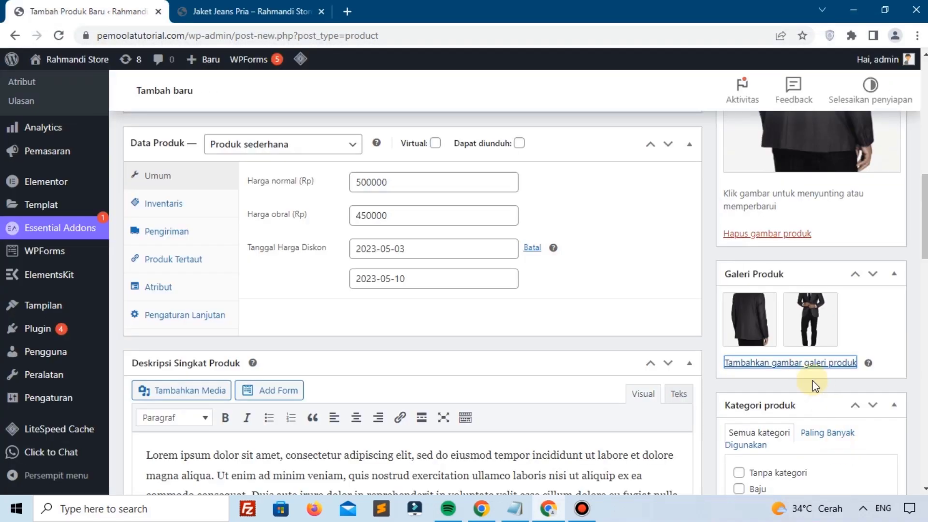
Step: Create a new category 'Jas' and assign it to the product instead of Baju
scroll(772, 322, down, 3)
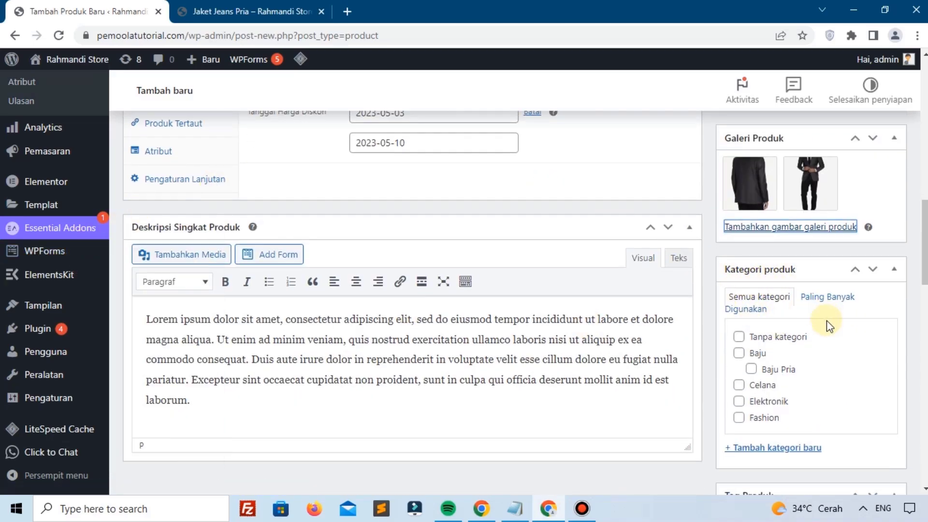
click(737, 353)
scroll(736, 357, down, 1)
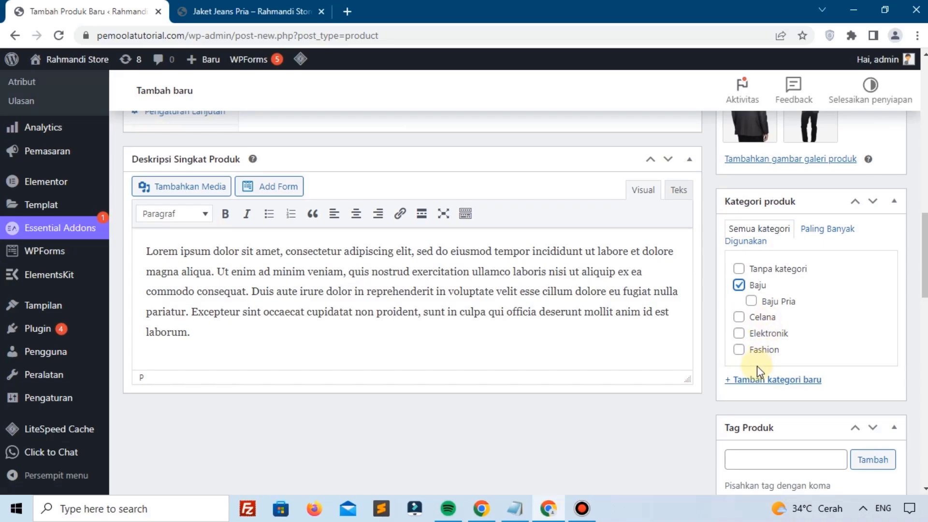
click(775, 382)
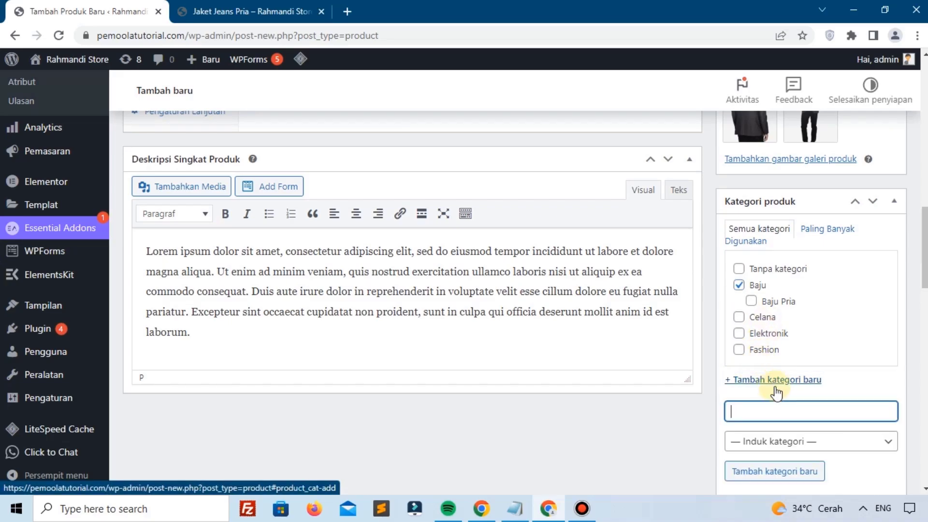
text(Jas)
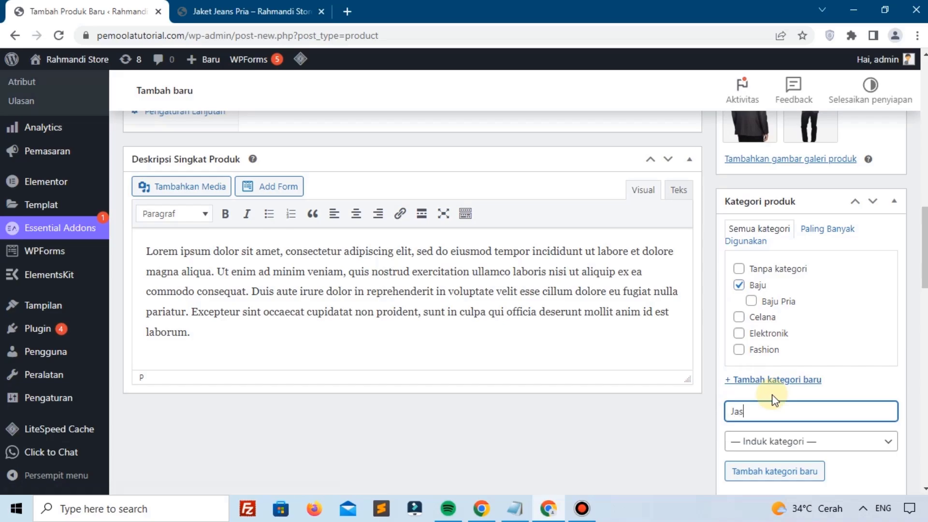
key(Return)
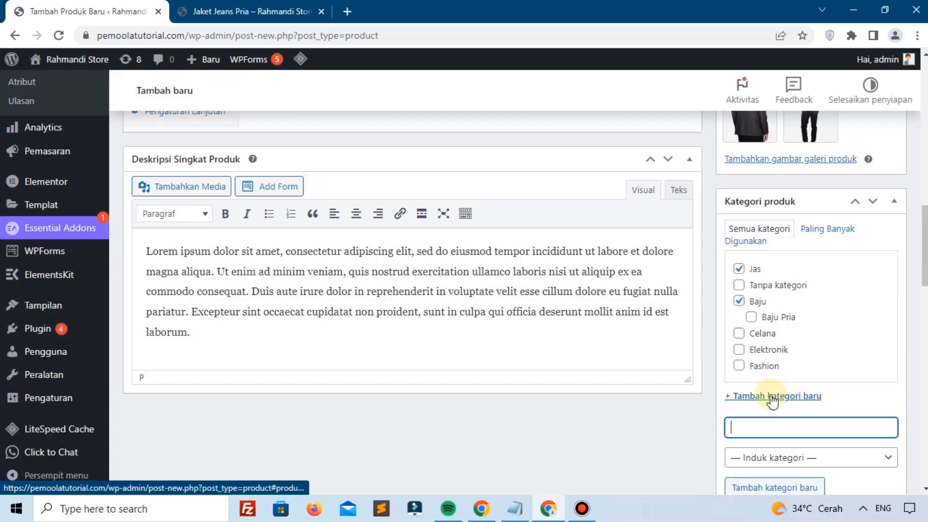
click(739, 300)
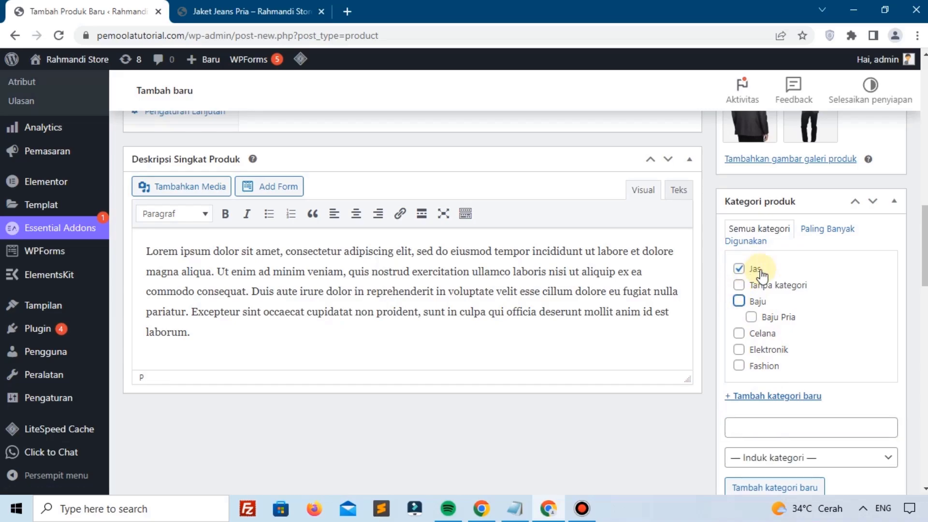
scroll(759, 274, down, 5)
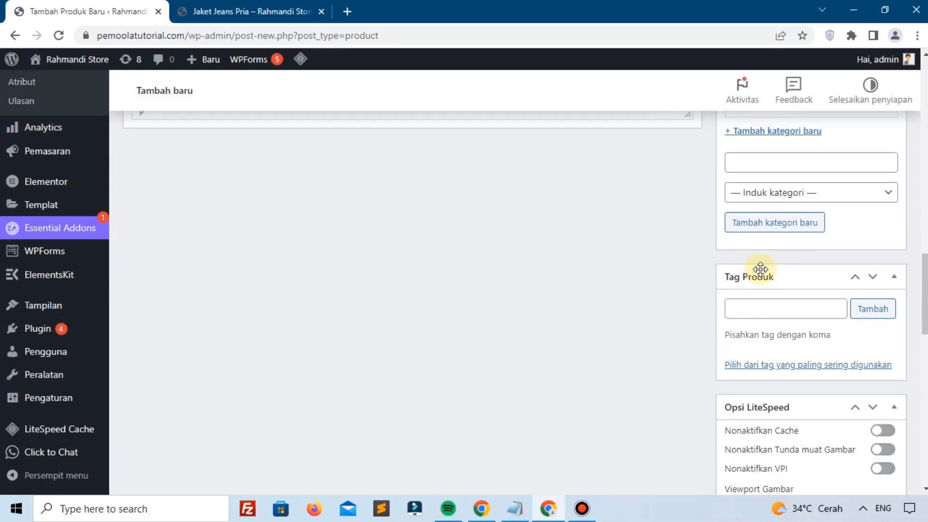
Step: Add the product tag 'Fashion'
click(761, 300)
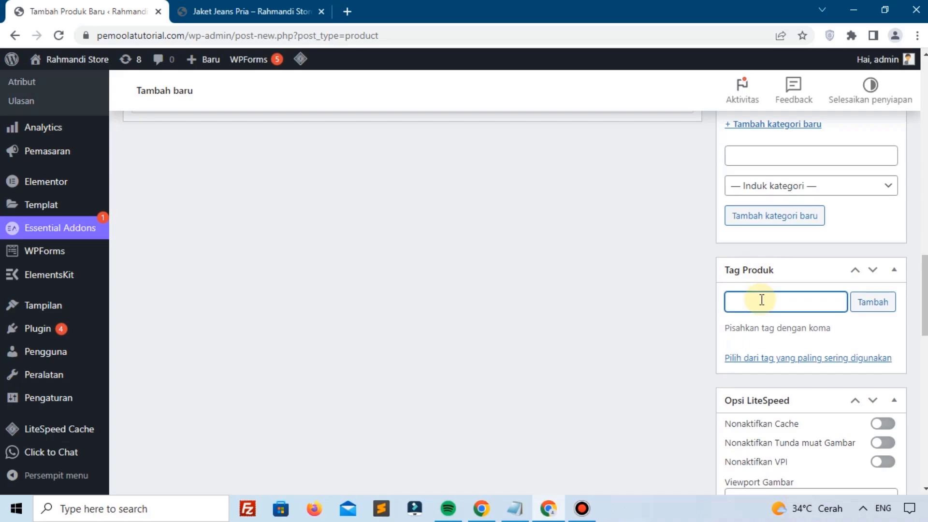
text(Per)
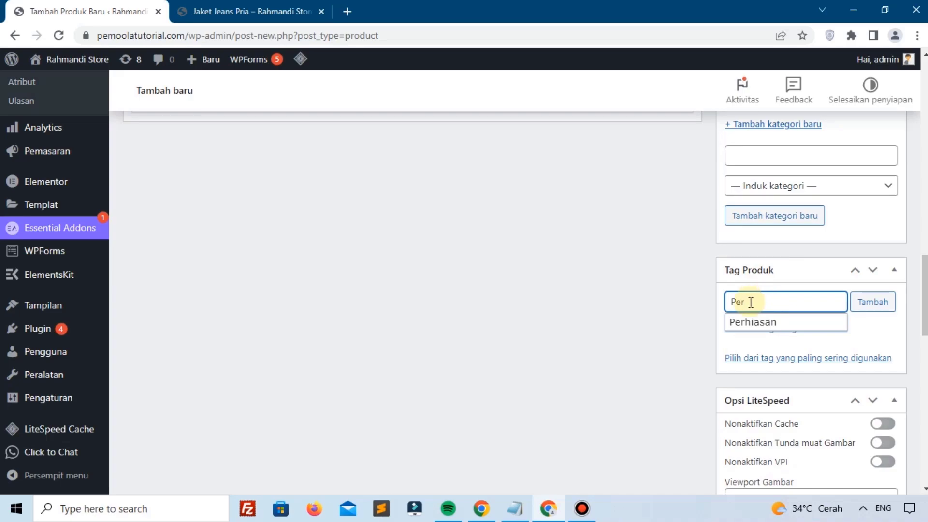
key(BackSpace)
key(BackSpace)
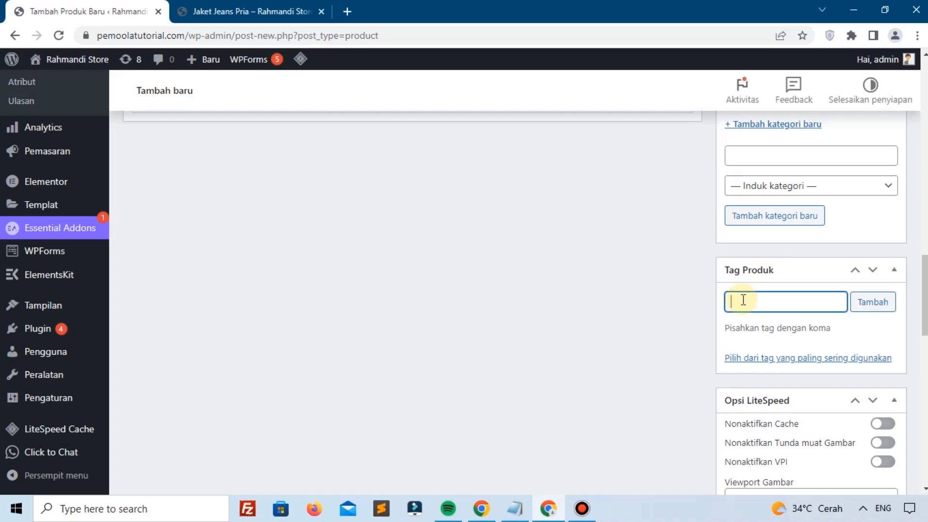
text(Fashion)
key(Return)
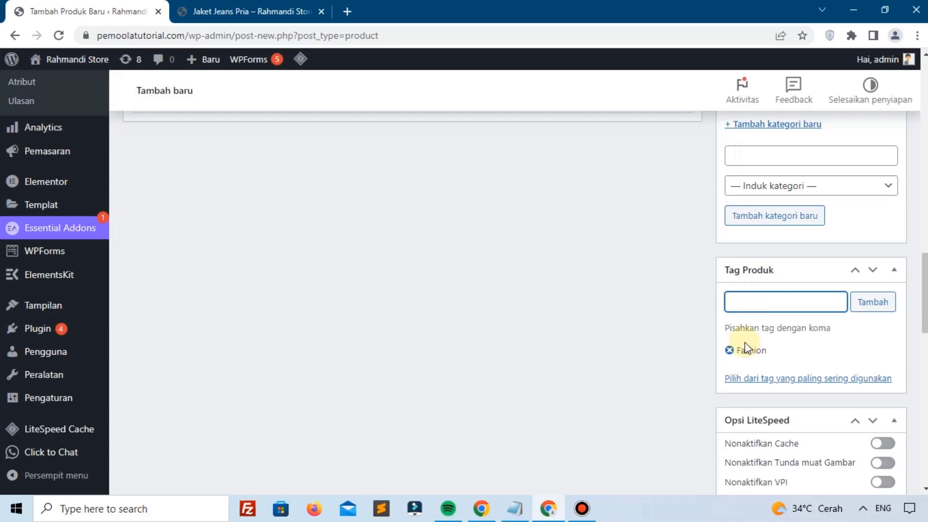
scroll(726, 349, down, 13)
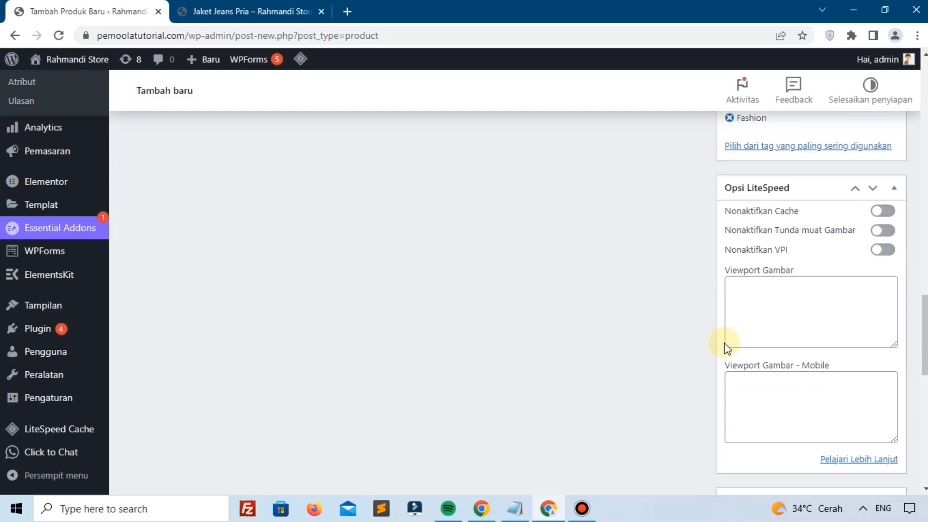
scroll(726, 348, down, 5)
scroll(726, 349, up, 15)
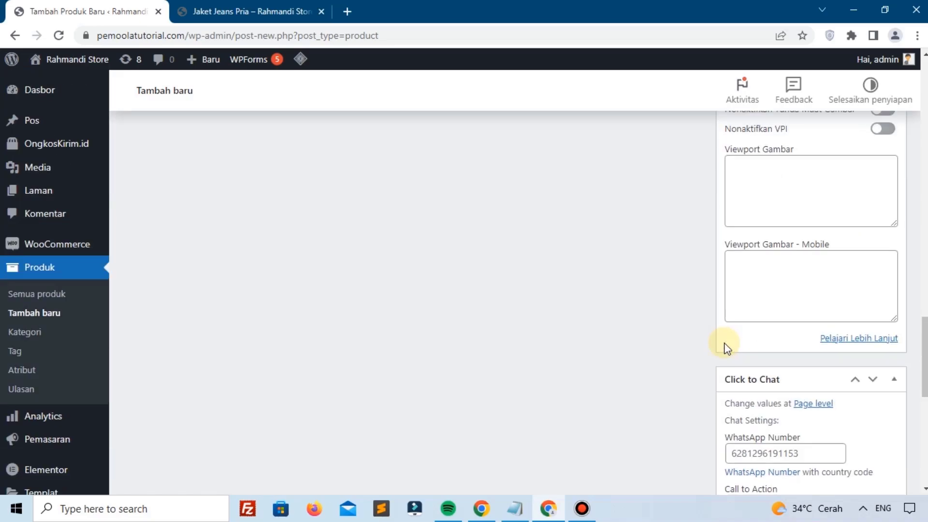
scroll(726, 349, up, 6)
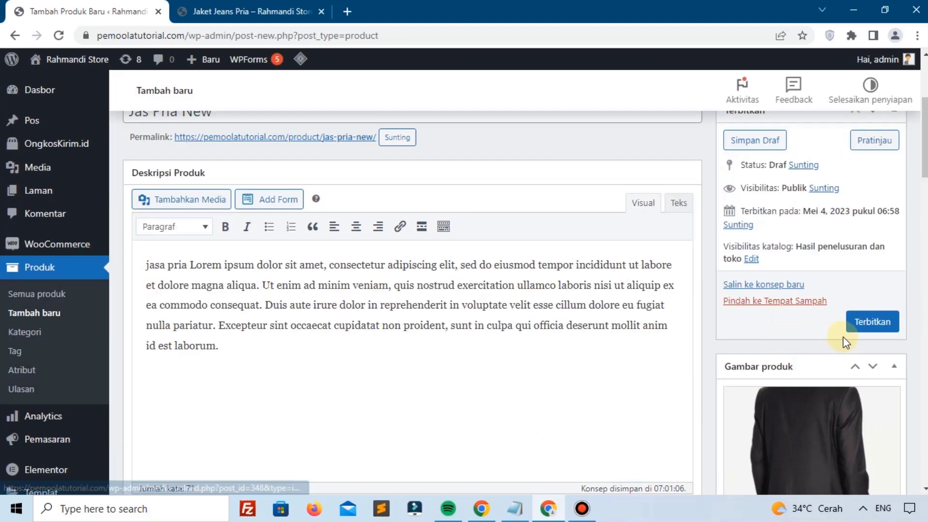
Step: Publish the product and open its Lihat Produk page in a new tab
click(859, 326)
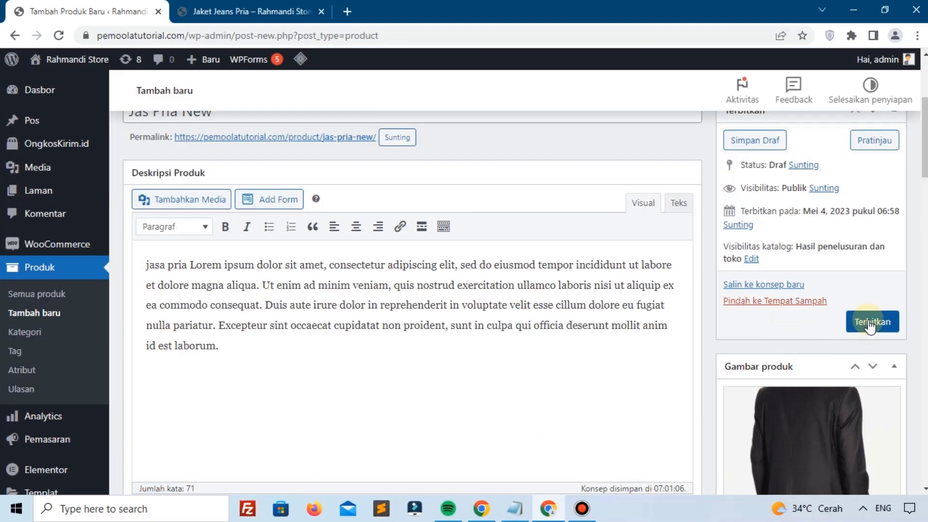
scroll(611, 265, down, 3)
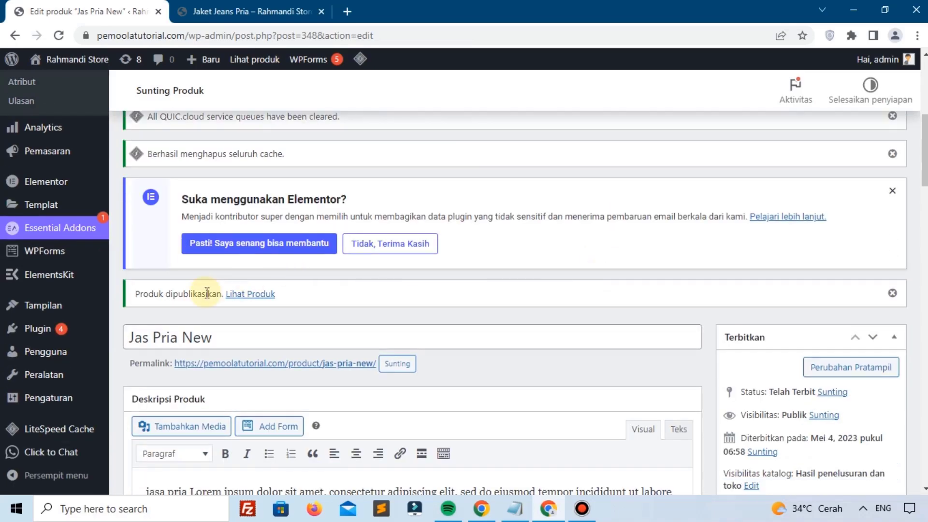
right_click(257, 295)
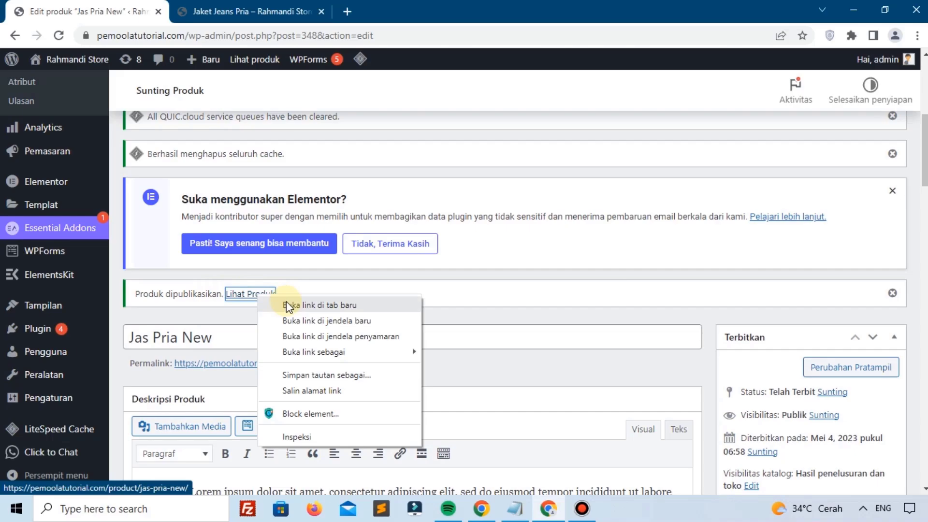
click(287, 304)
click(230, 11)
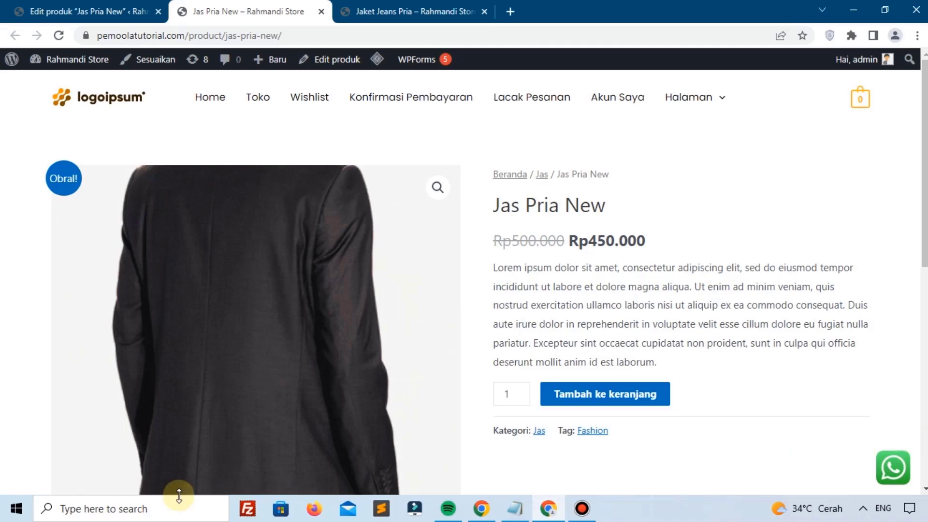
Step: Check the storefront's title, Rp450.000 price, description, Jas category and Fashion tag, then return to the editor
scroll(539, 327, down, 1)
scroll(771, 244, down, 3)
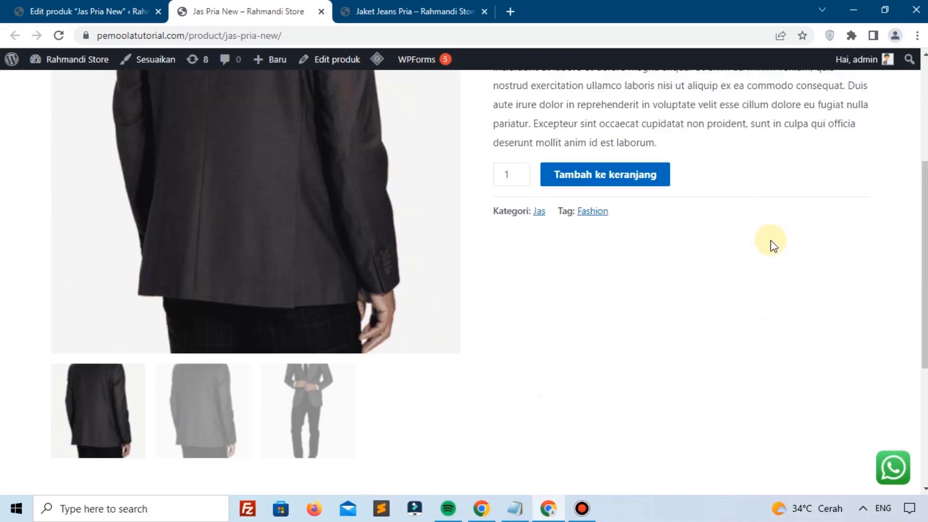
scroll(271, 201, up, 4)
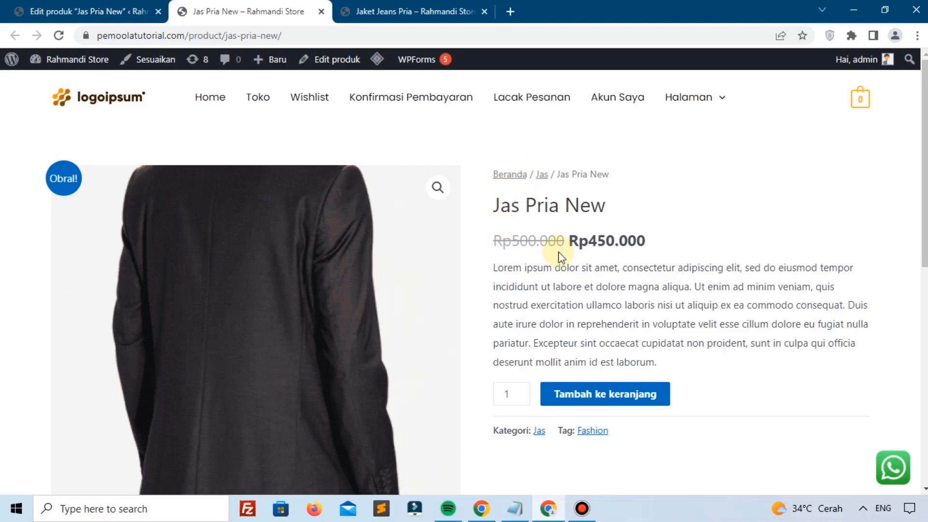
drag(487, 204, 598, 203)
click(598, 203)
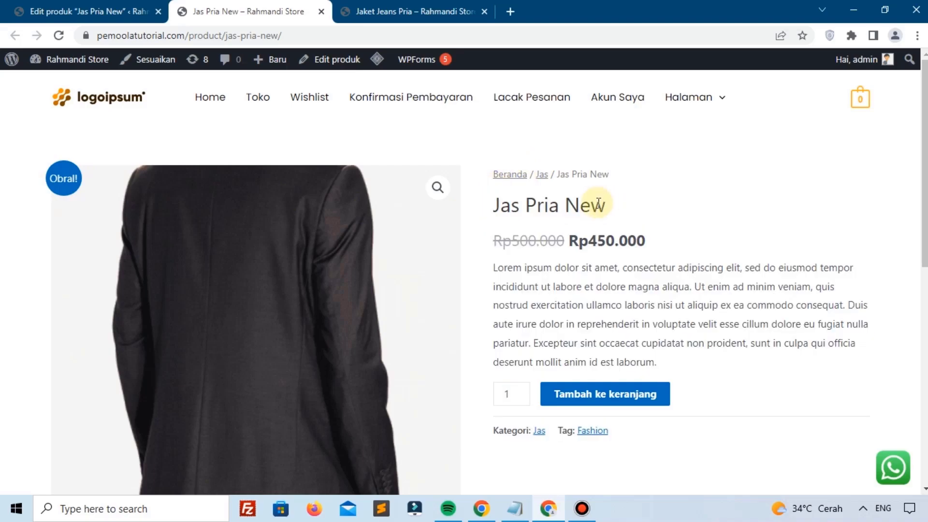
drag(500, 206, 579, 205)
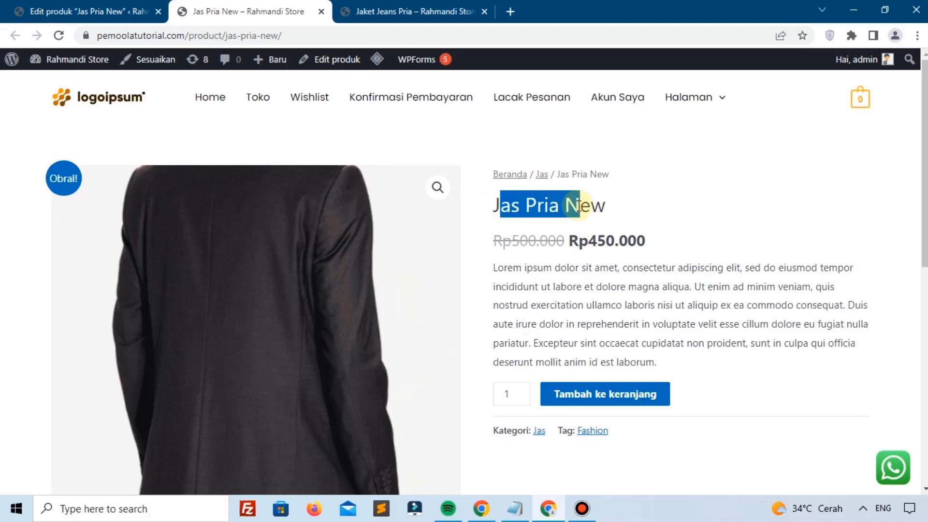
click(550, 240)
scroll(548, 242, down, 2)
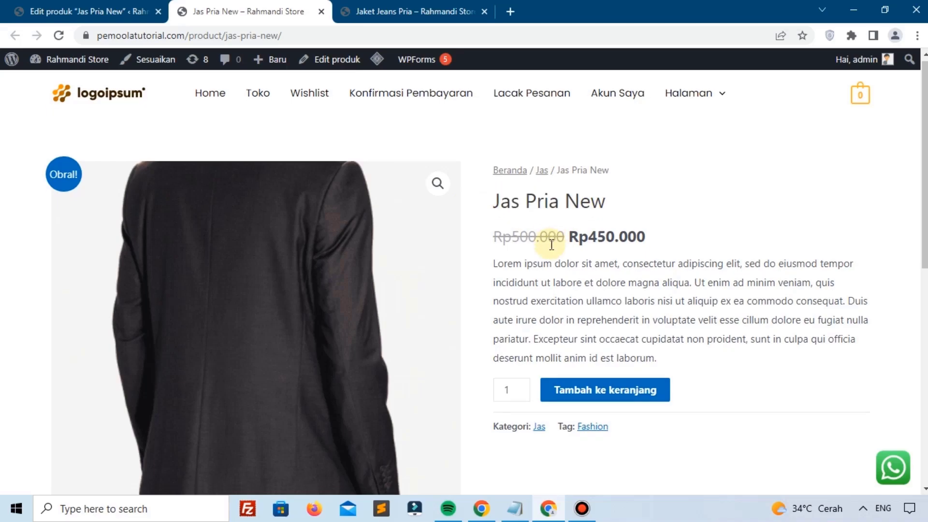
drag(490, 196, 600, 235)
click(580, 238)
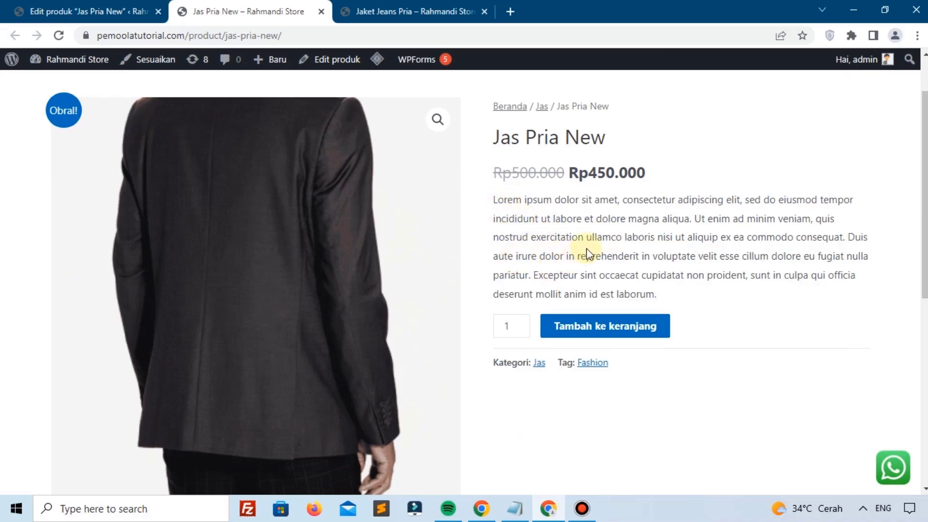
scroll(560, 256, down, 8)
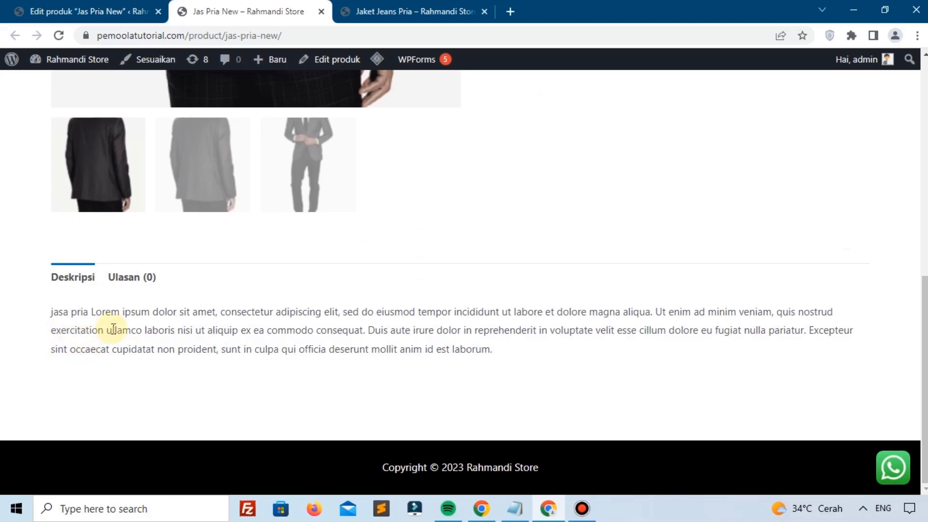
drag(52, 315, 343, 313)
click(87, 11)
Step: Scroll through the product editor and the storefront product page to compare their galleries
scroll(443, 358, down, 5)
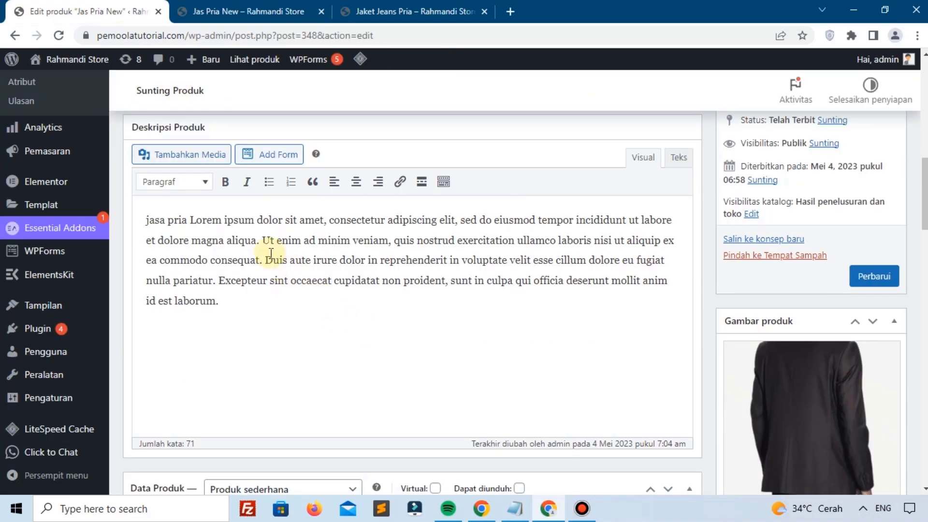
scroll(329, 217, down, 8)
scroll(334, 247, down, 4)
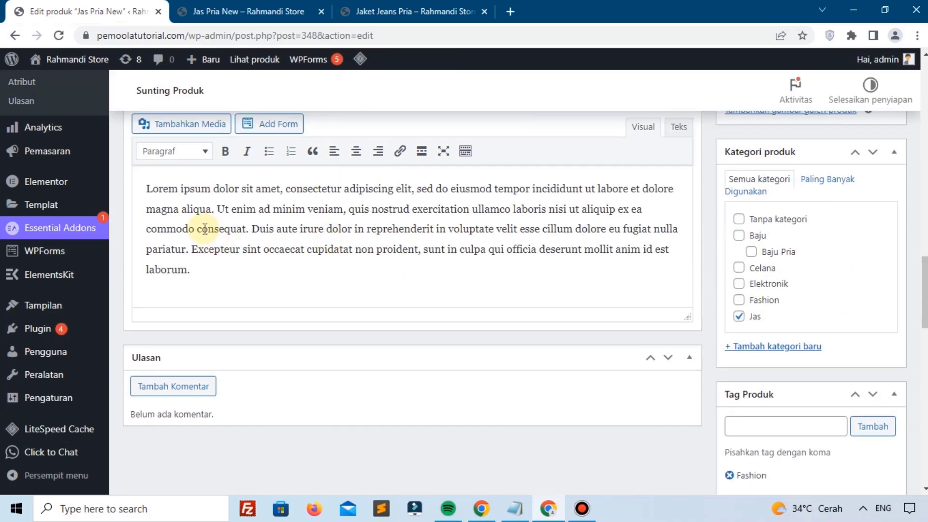
scroll(241, 203, up, 3)
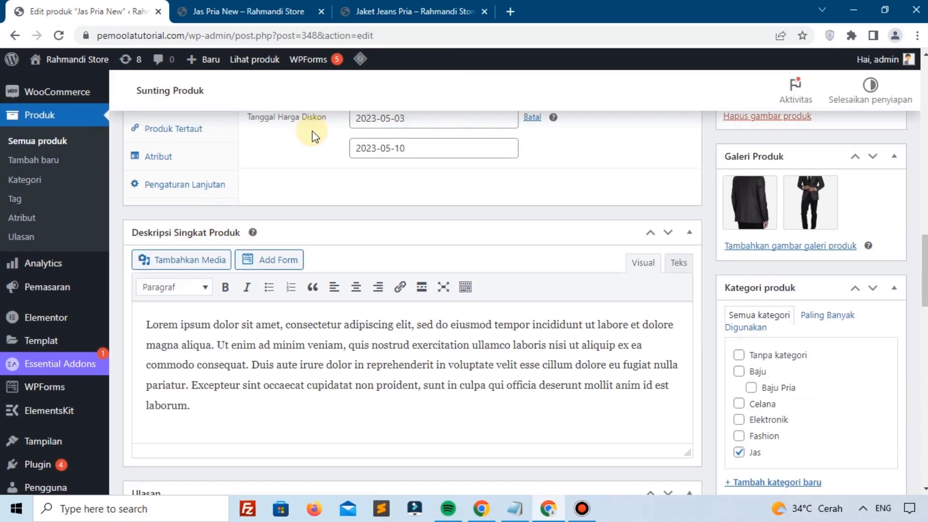
click(261, 11)
scroll(503, 323, up, 6)
scroll(503, 323, up, 2)
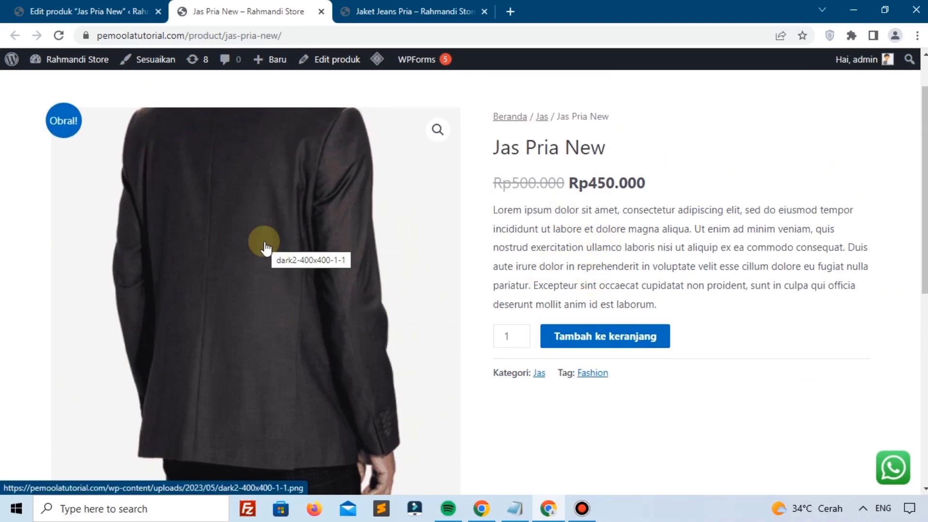
Step: Check the editor gallery, then view the storefront's full-suit and back-of-jacket gallery images
click(92, 9)
scroll(786, 249, up, 7)
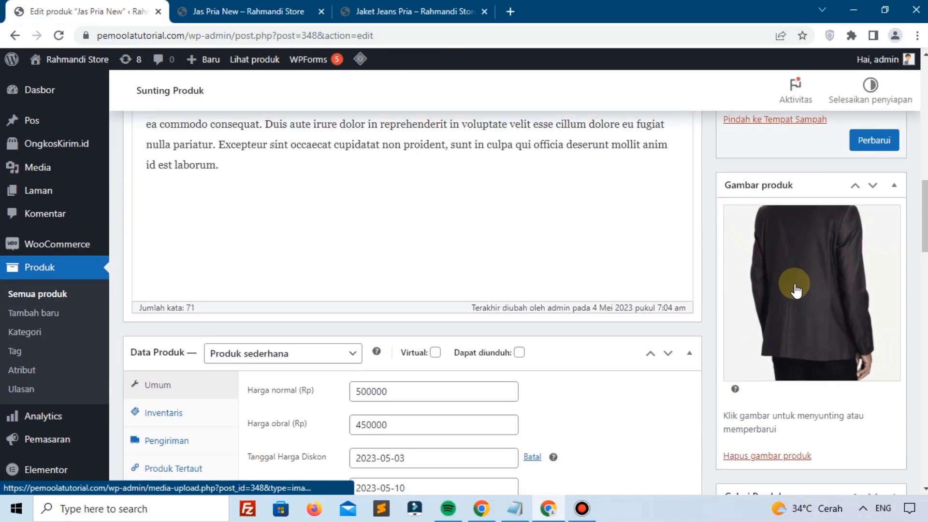
scroll(796, 274, down, 4)
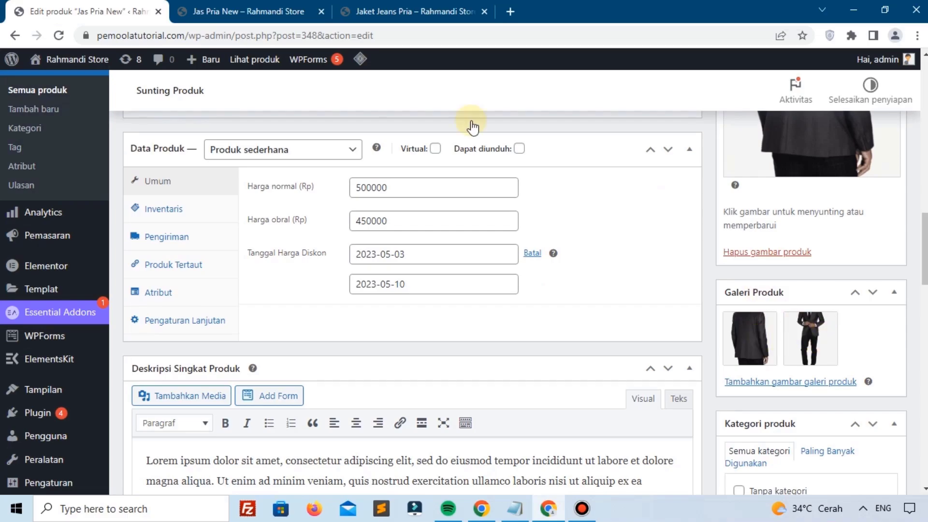
click(290, 11)
scroll(176, 325, down, 5)
click(269, 311)
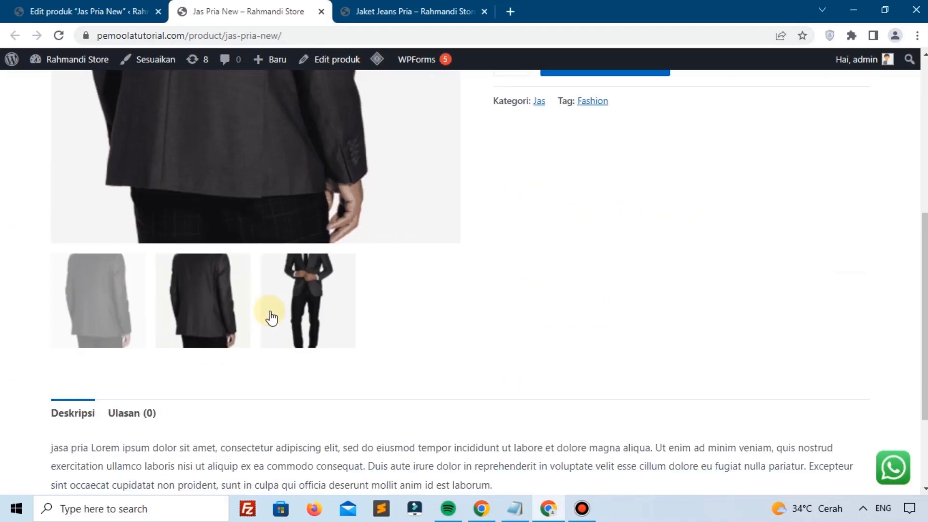
click(93, 325)
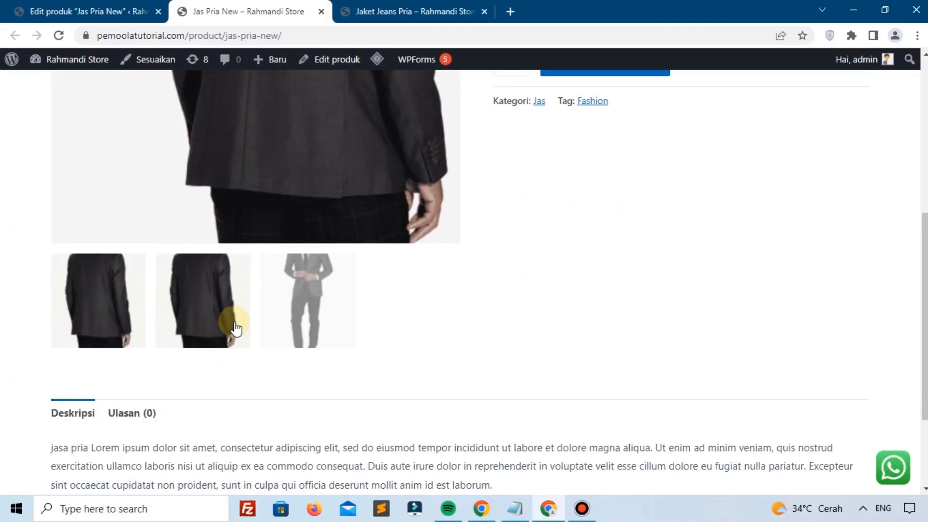
click(272, 313)
Step: Show Jas Pria New's Inventaris settings: empty SKU, untracked stock, status Tersedia
click(97, 7)
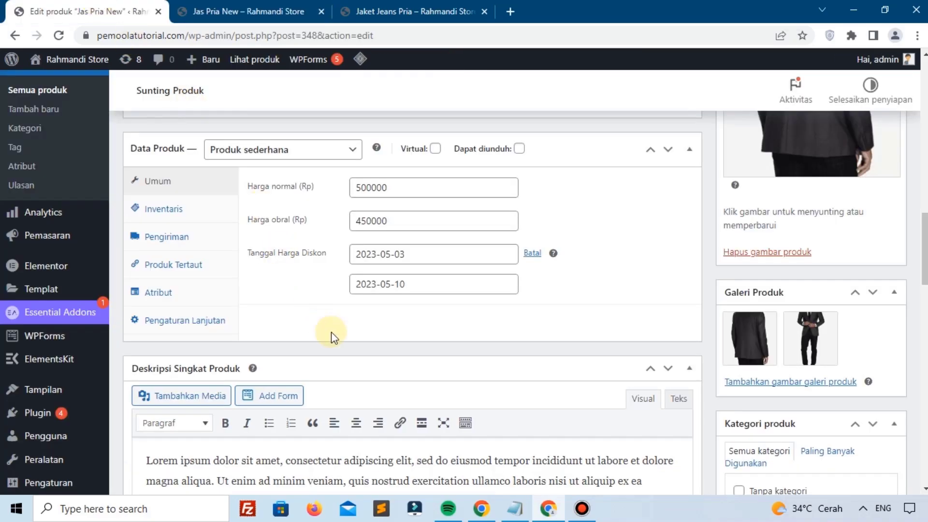
scroll(332, 333, up, 2)
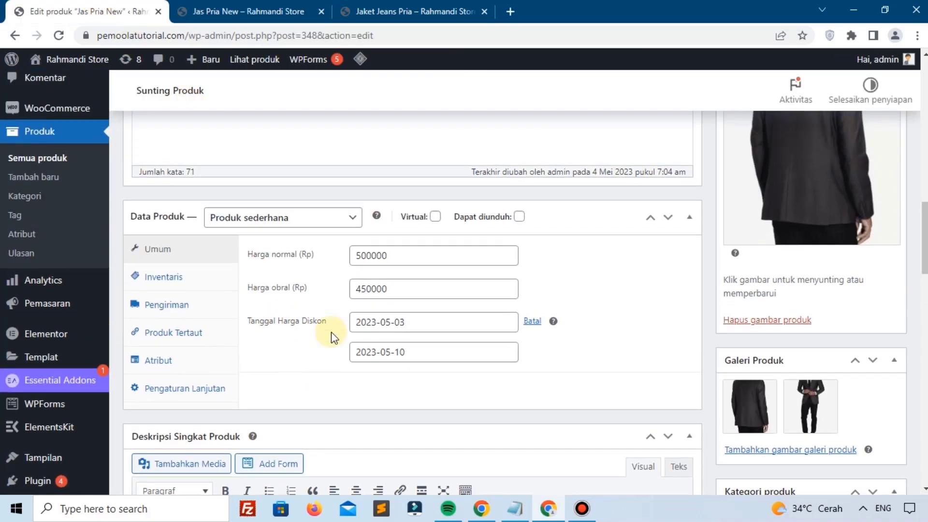
click(163, 285)
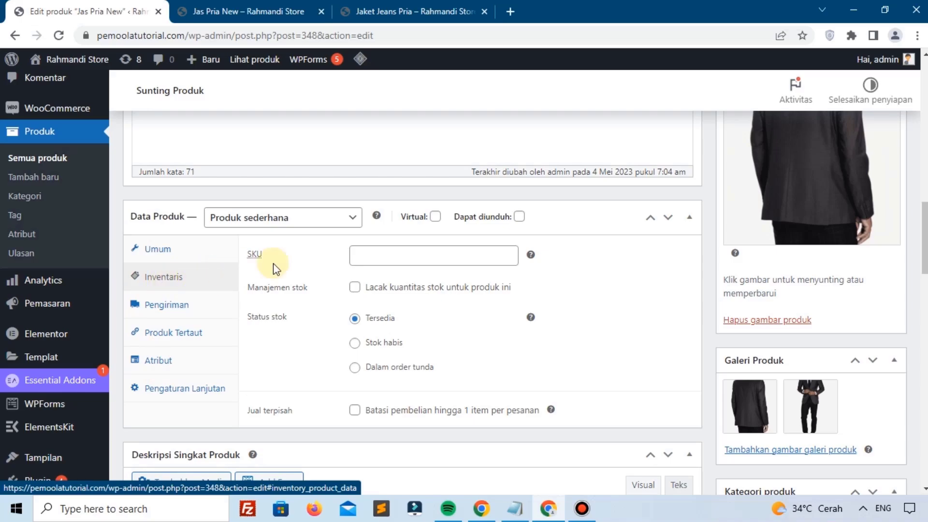
scroll(360, 286, up, 1)
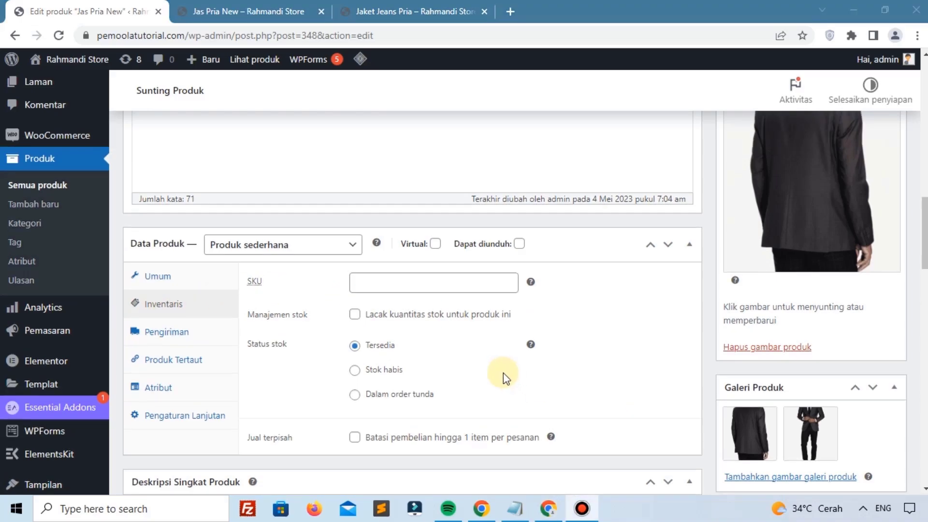
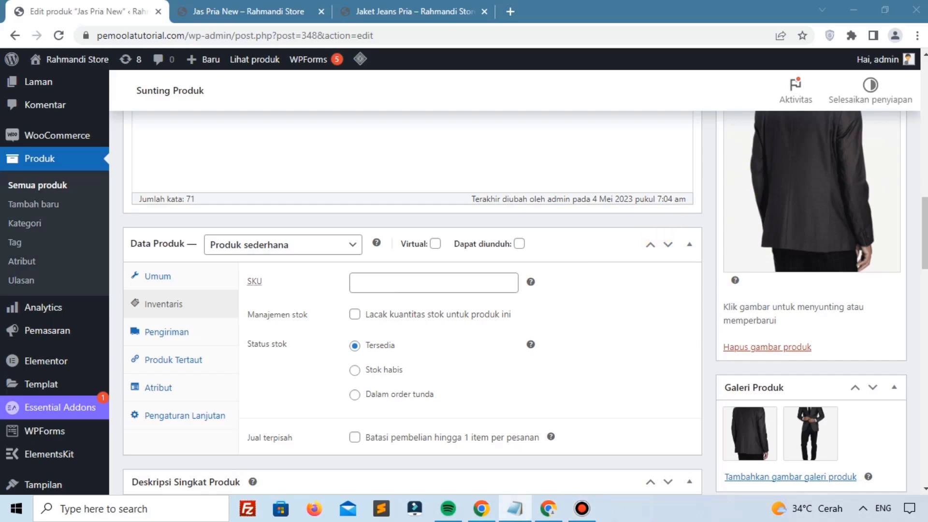
Step: Give Jas Pria New SKU JS-001 and stock tracking with 20 in stock, then save it
click(414, 284)
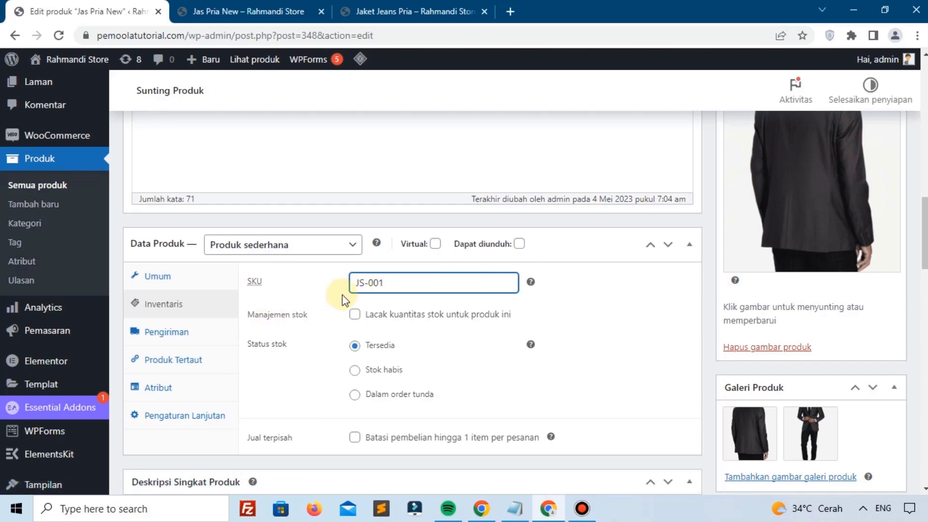
scroll(342, 294, down, 1)
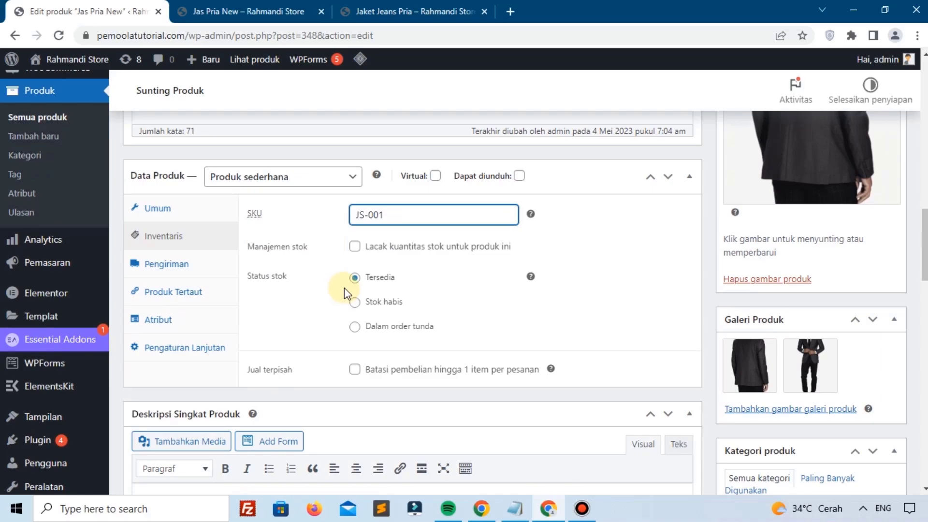
click(355, 247)
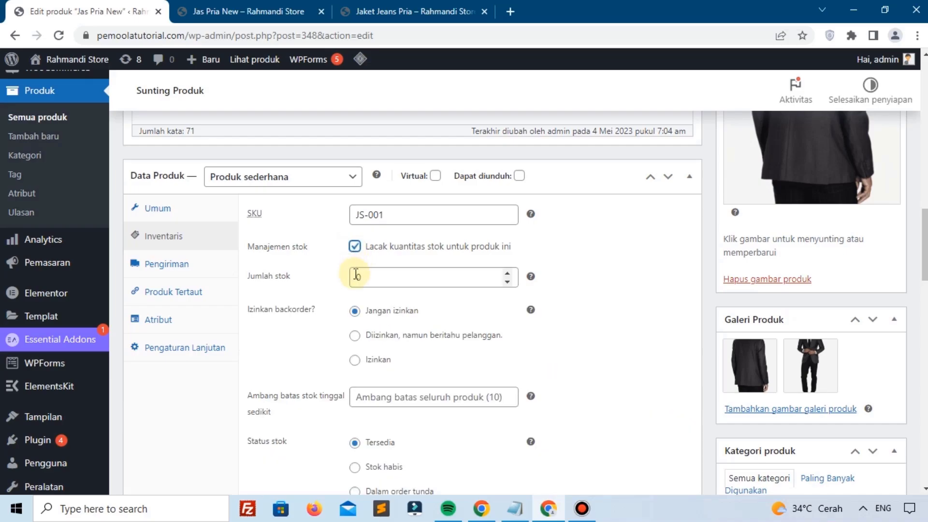
click(357, 275)
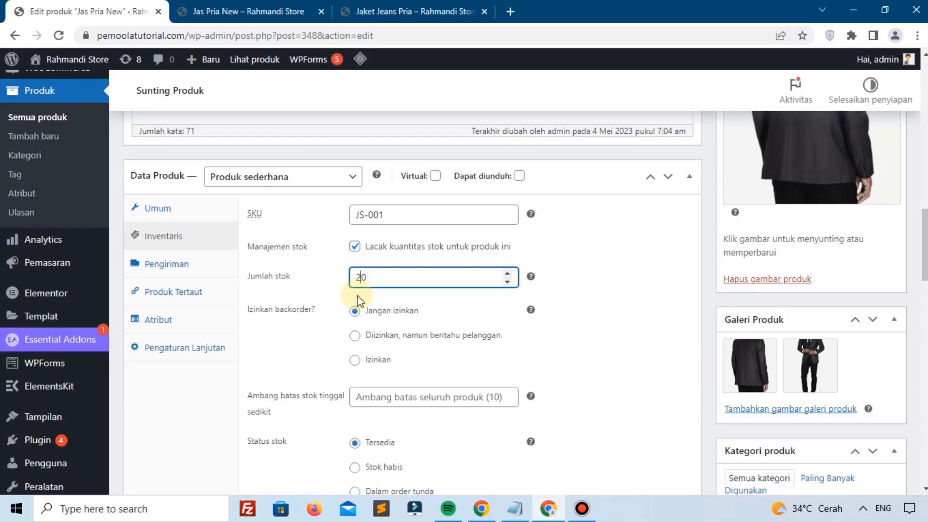
text(2)
scroll(517, 285, up, 5)
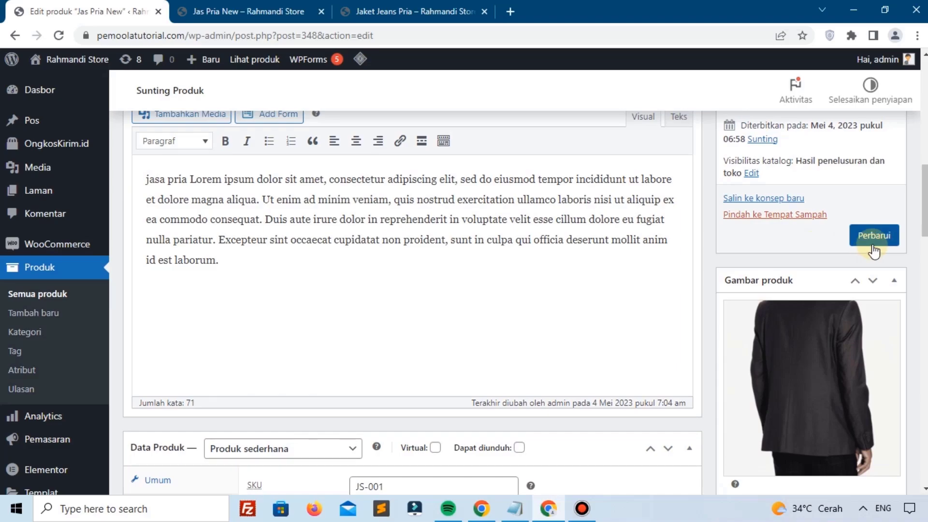
click(874, 237)
Step: Reload the Jas Pria New storefront page and confirm it shows Stok 20
click(183, 7)
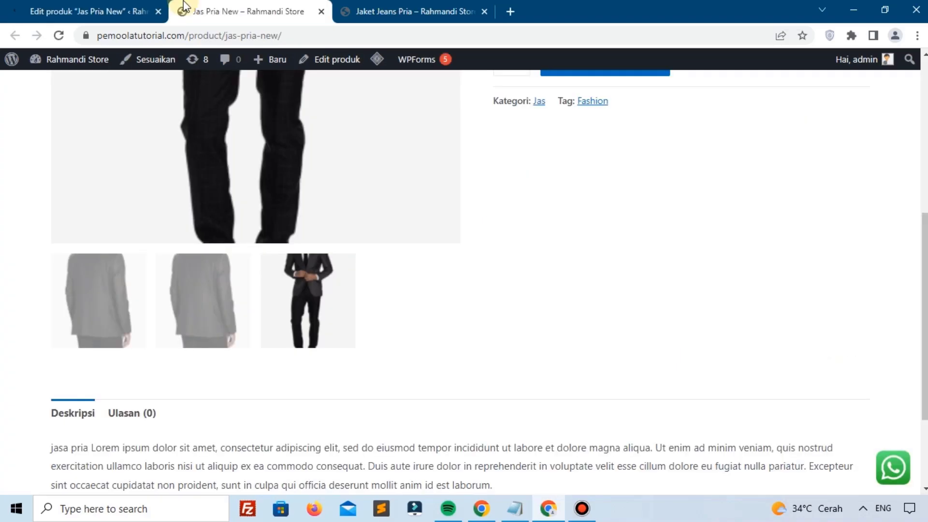
click(63, 34)
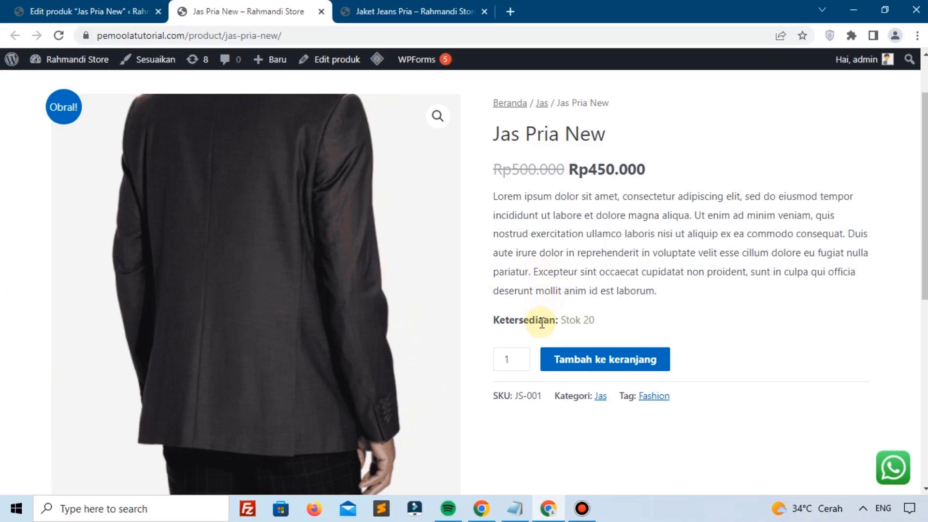
drag(566, 319, 655, 315)
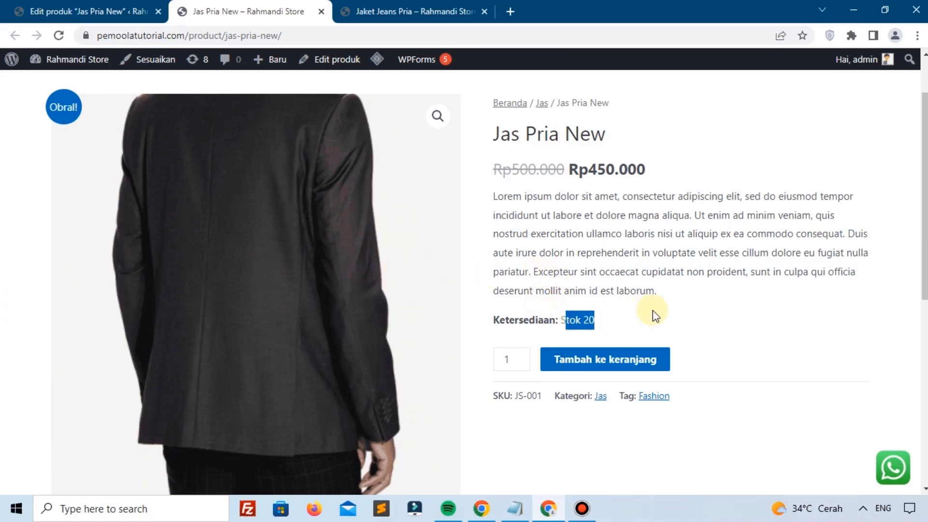
Step: Review the product's Inventaris settings in the editor
click(72, 11)
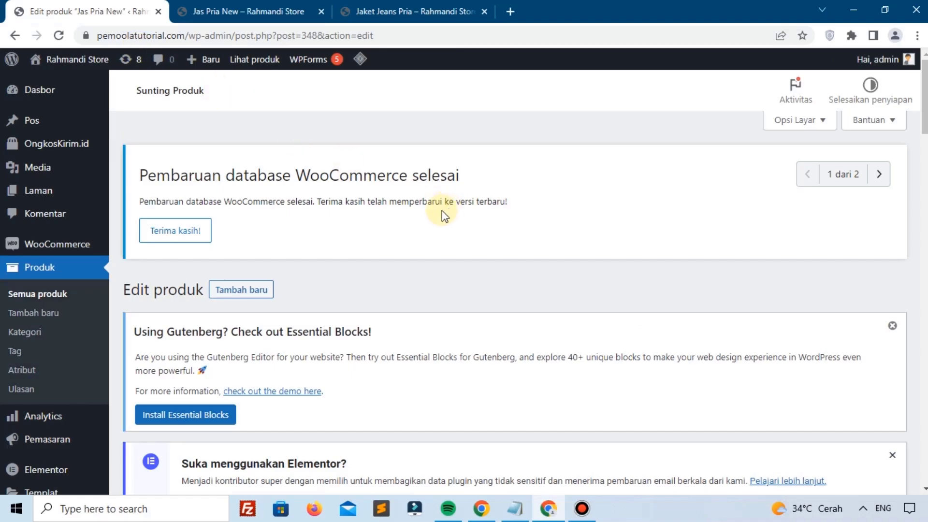
scroll(444, 211, down, 15)
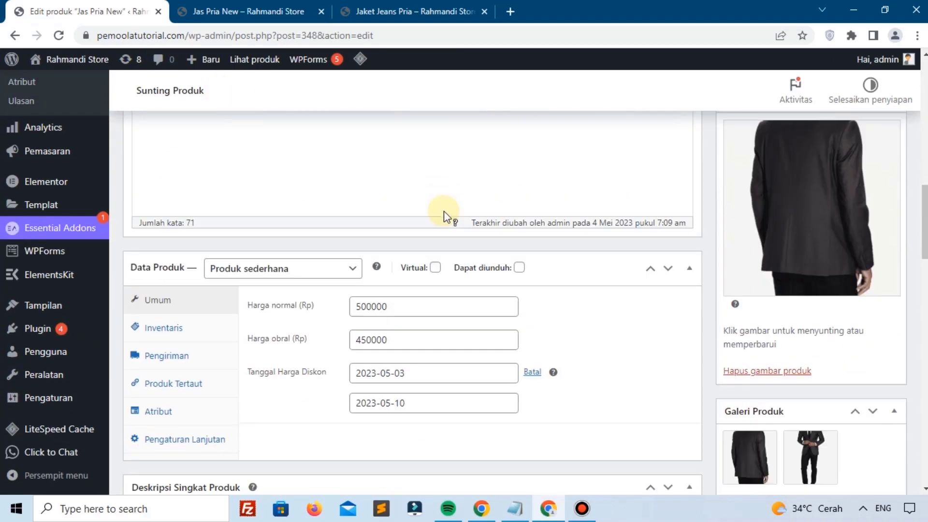
click(155, 268)
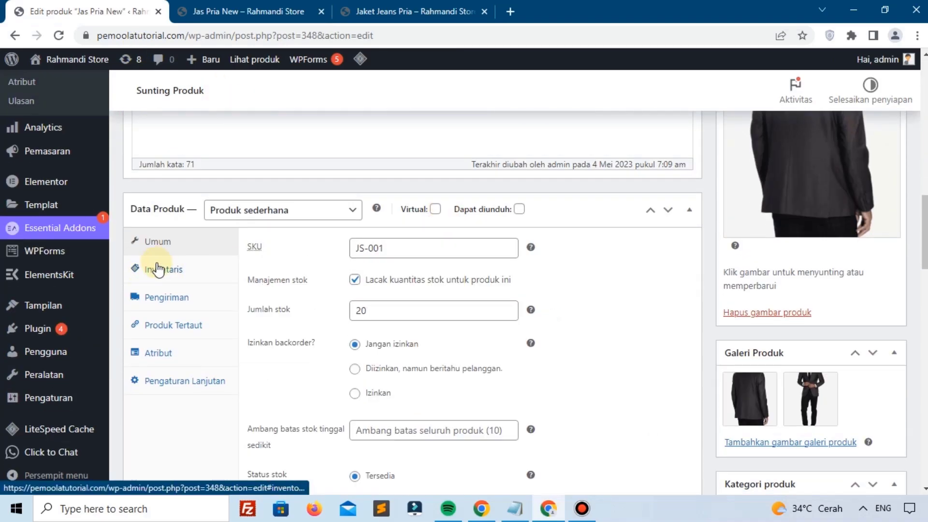
scroll(409, 268, down, 1)
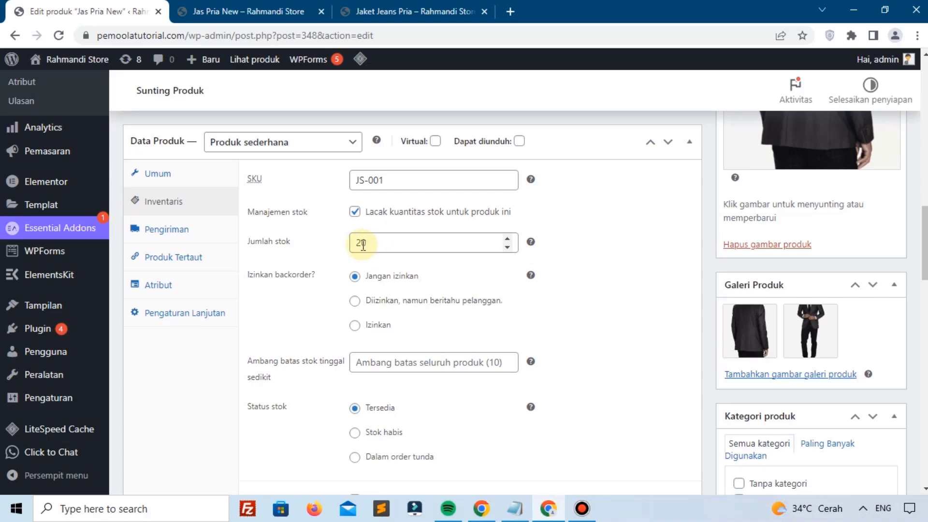
Step: Try adding 25 units to the cart, which is refused as exceeding the stock
click(225, 6)
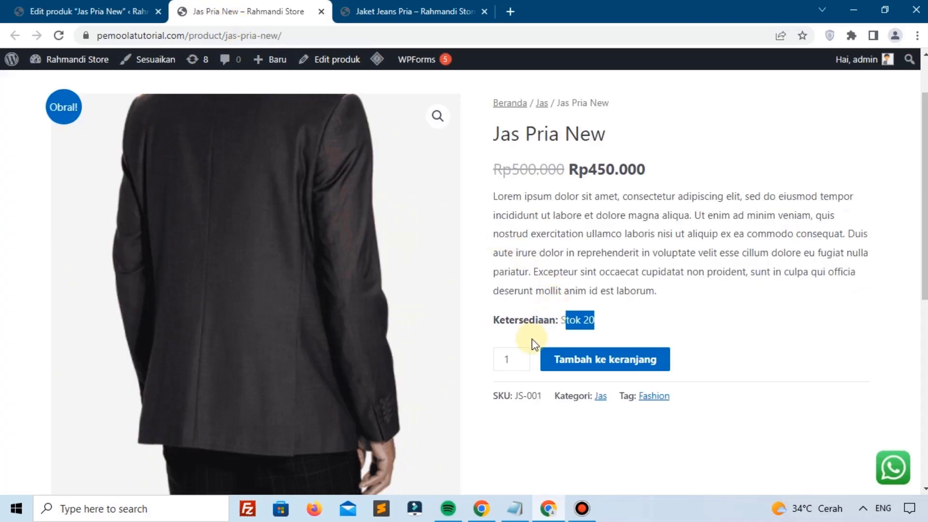
click(513, 352)
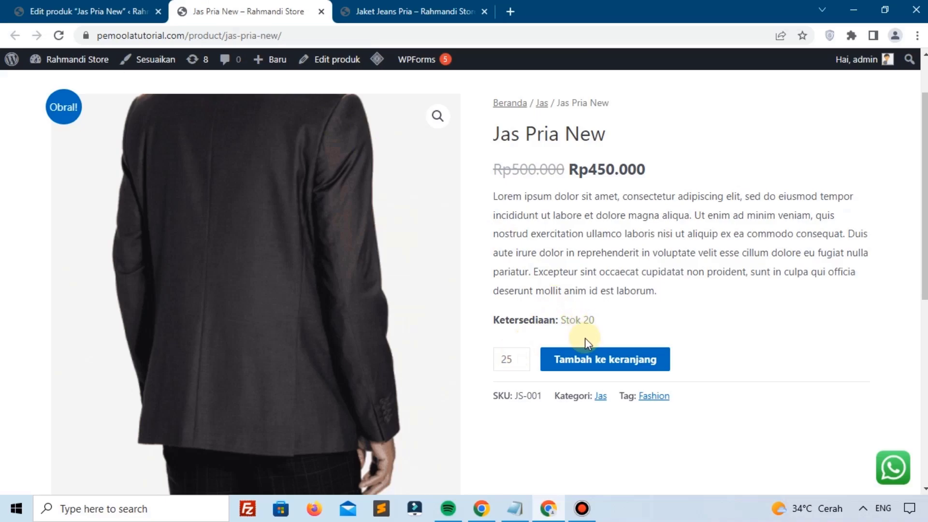
click(589, 361)
Step: Save Jas Pria New with backorders set to 'Diizinkan, namun beritahu pelanggan'
click(87, 11)
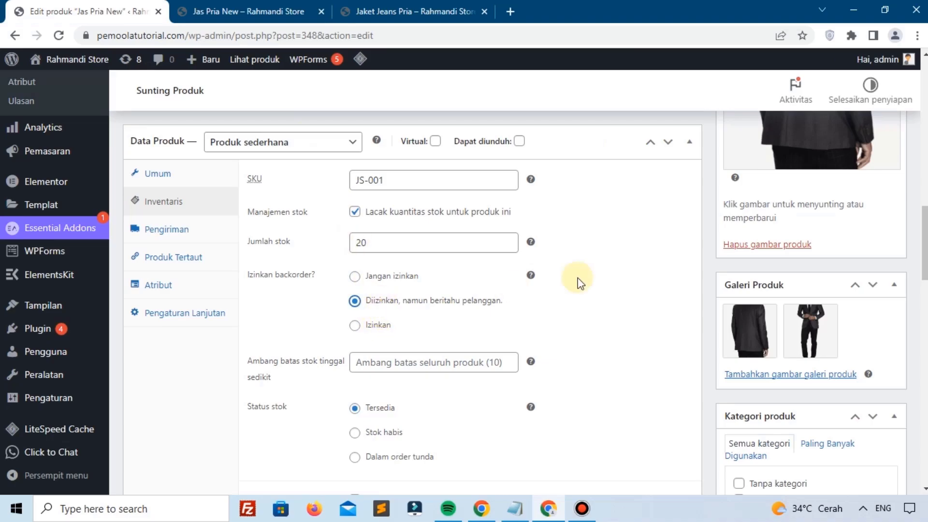
scroll(531, 280, up, 7)
click(855, 275)
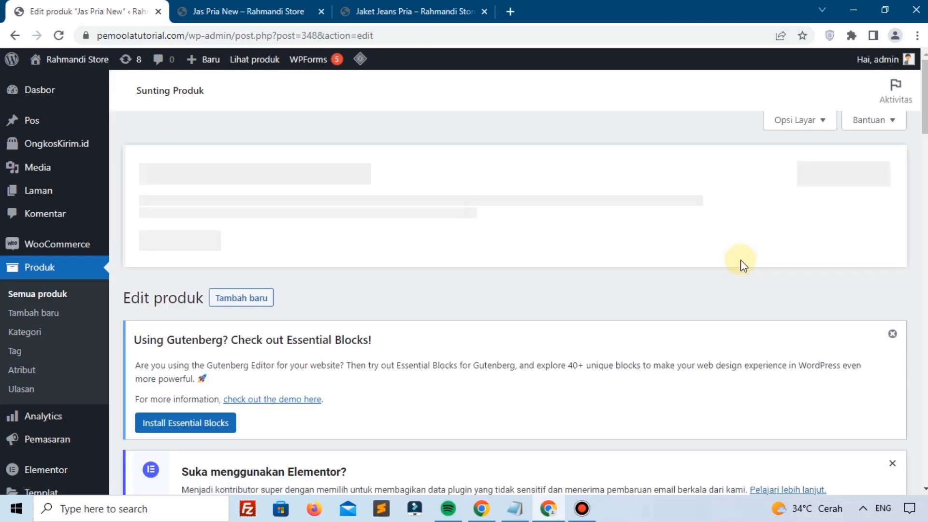
Step: Reload the storefront, now showing Stok 20 (dapat di-inden), and add 25 units to the cart
click(247, 11)
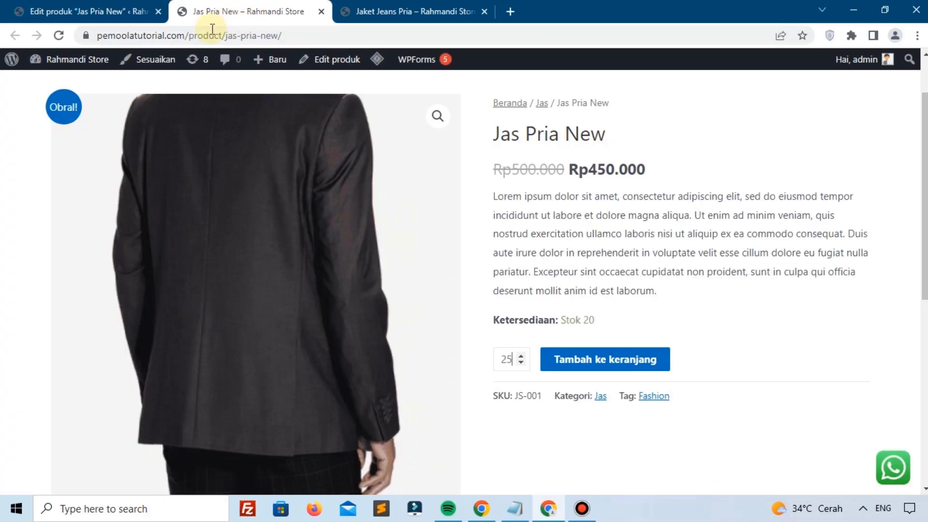
click(59, 35)
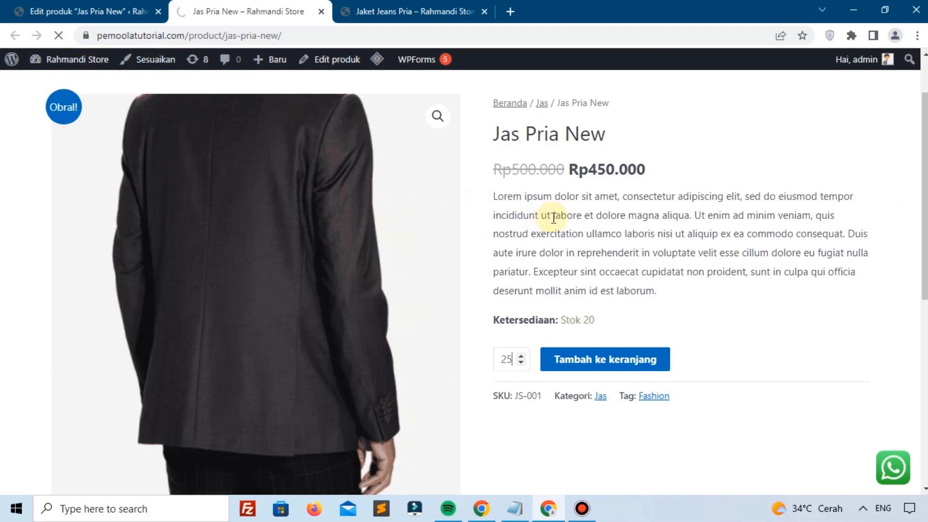
scroll(553, 218, down, 2)
scroll(553, 218, up, 1)
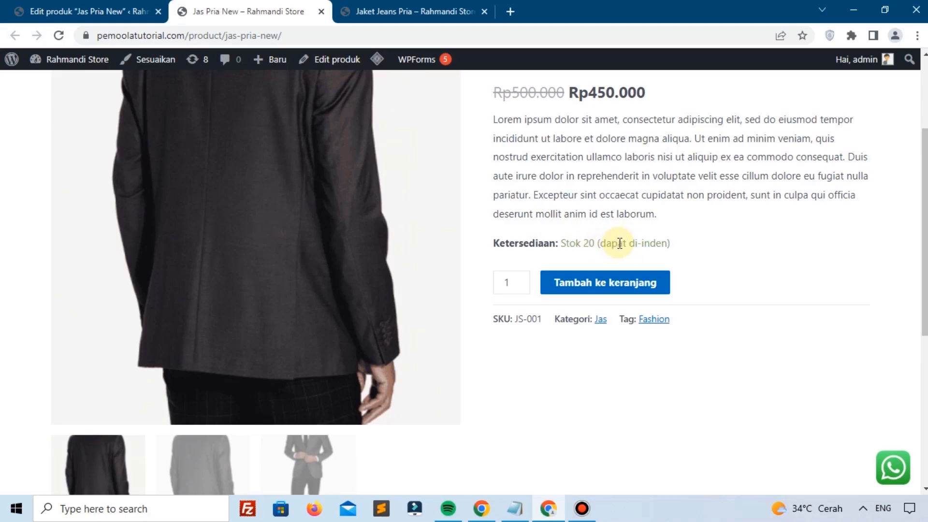
click(505, 282)
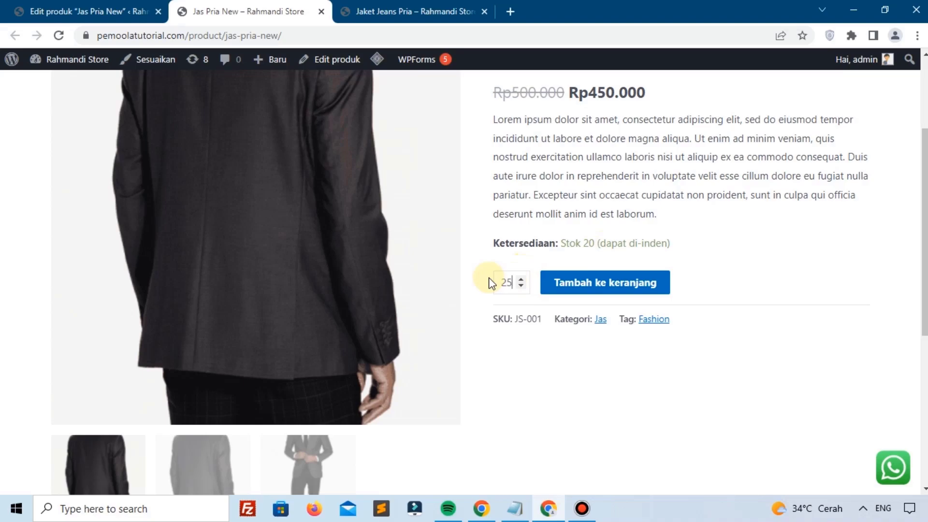
click(580, 283)
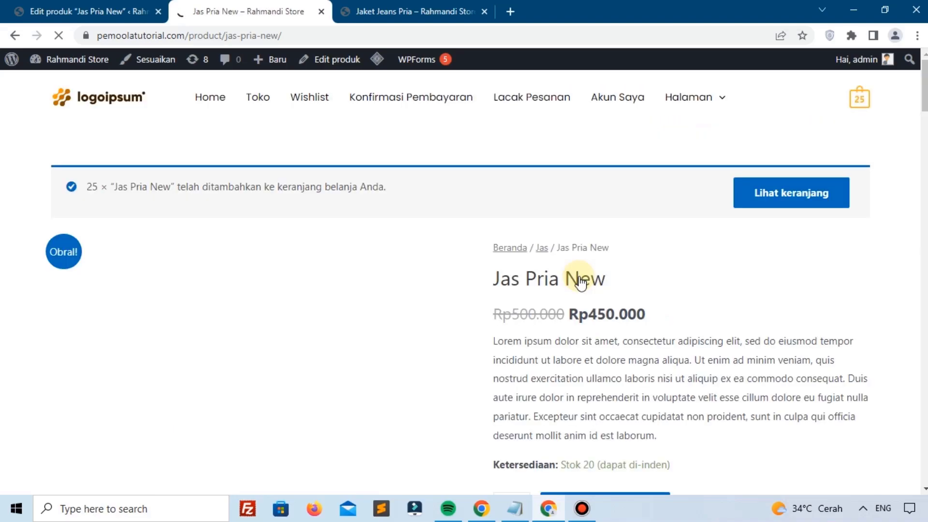
scroll(581, 289, down, 3)
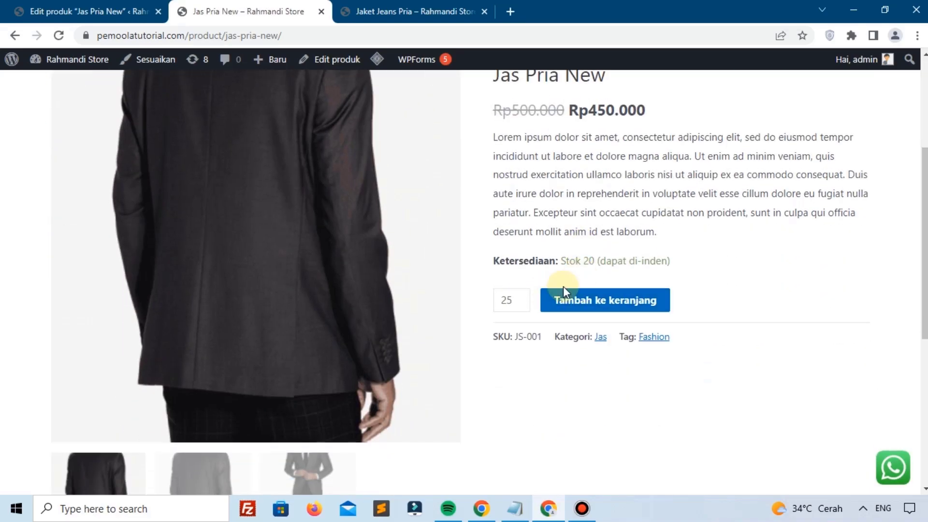
click(84, 6)
Step: Set backorders to Izinkan in Inventaris and save the product
scroll(611, 370, down, 5)
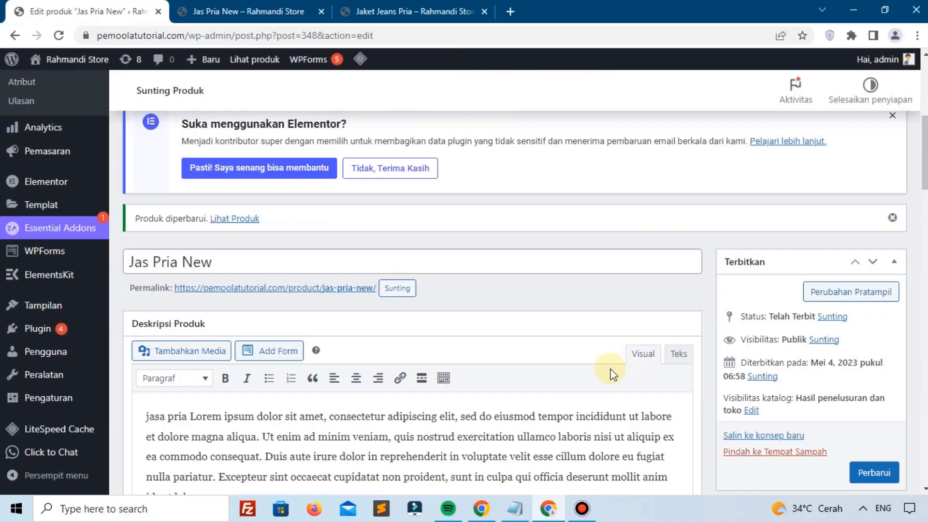
scroll(610, 372, down, 10)
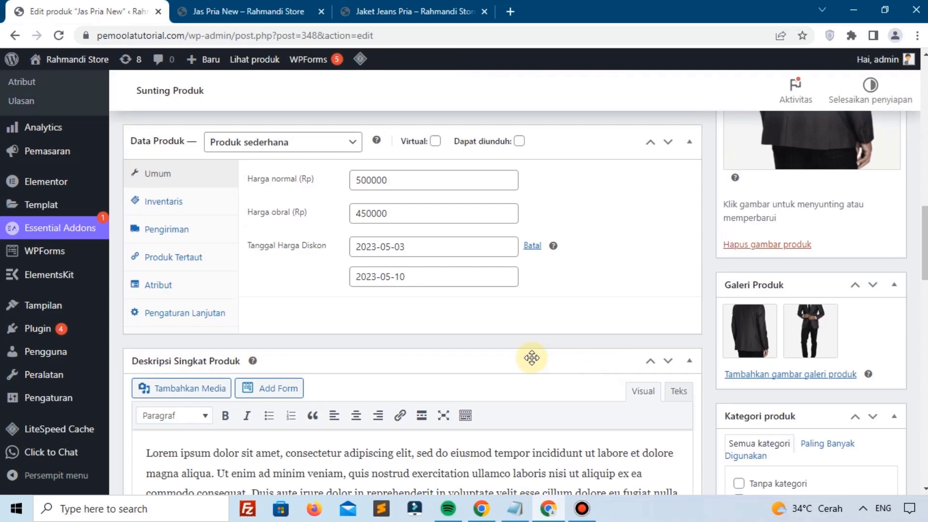
click(187, 205)
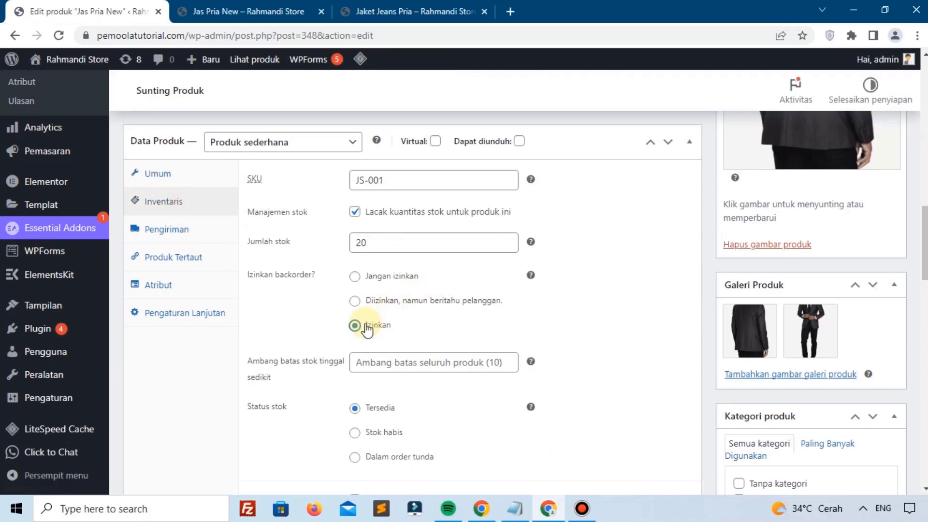
scroll(673, 311, up, 7)
click(858, 272)
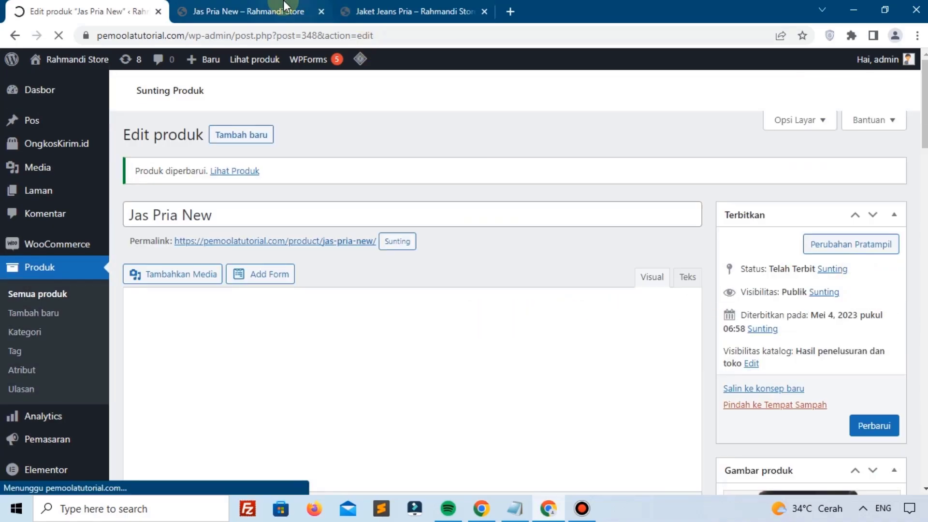
Step: Reload the storefront, confirming resubmission, and add 30 units to the cart
click(280, 11)
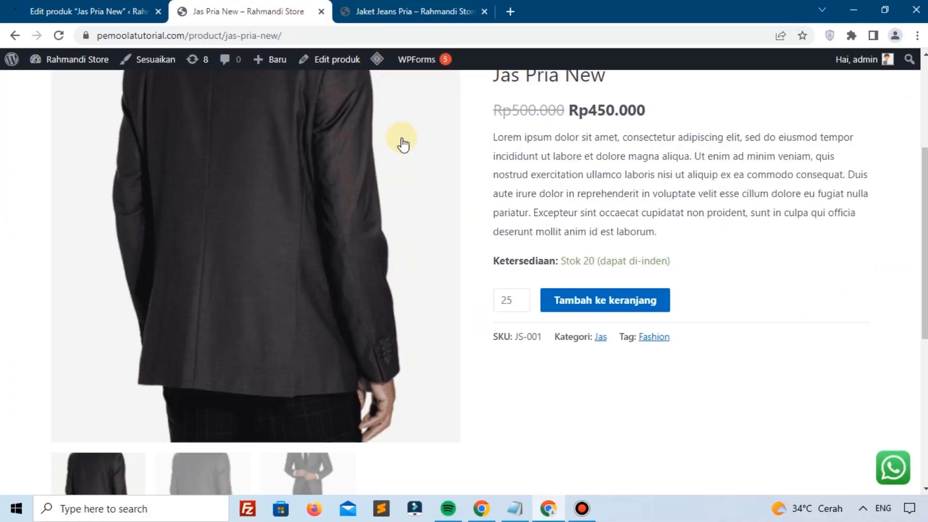
click(59, 36)
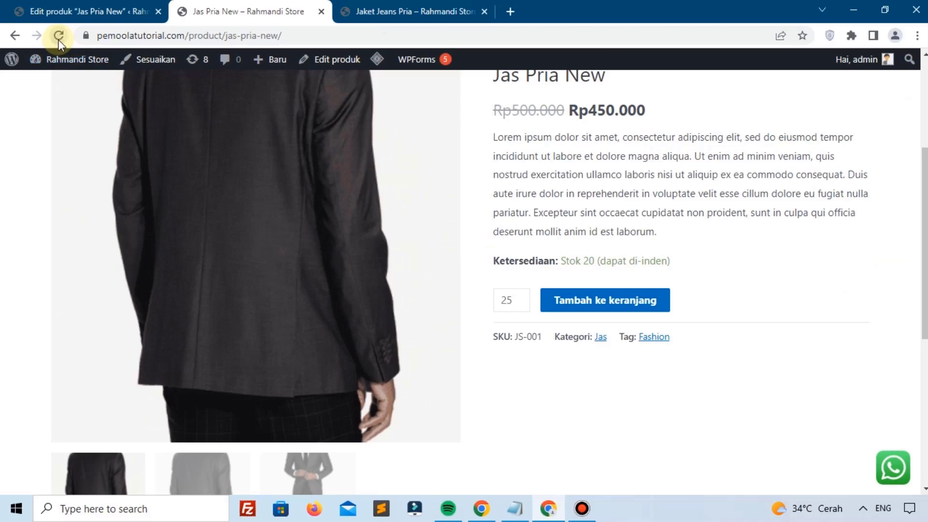
click(516, 152)
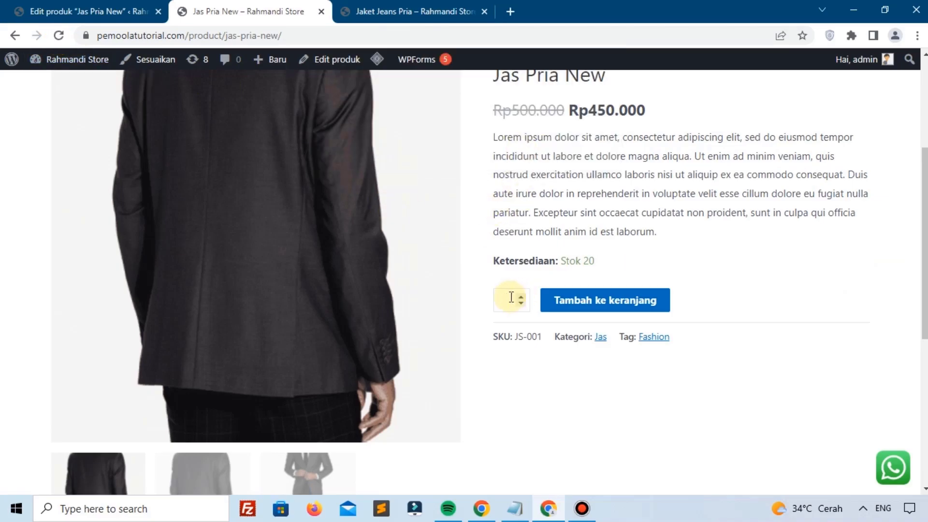
click(553, 307)
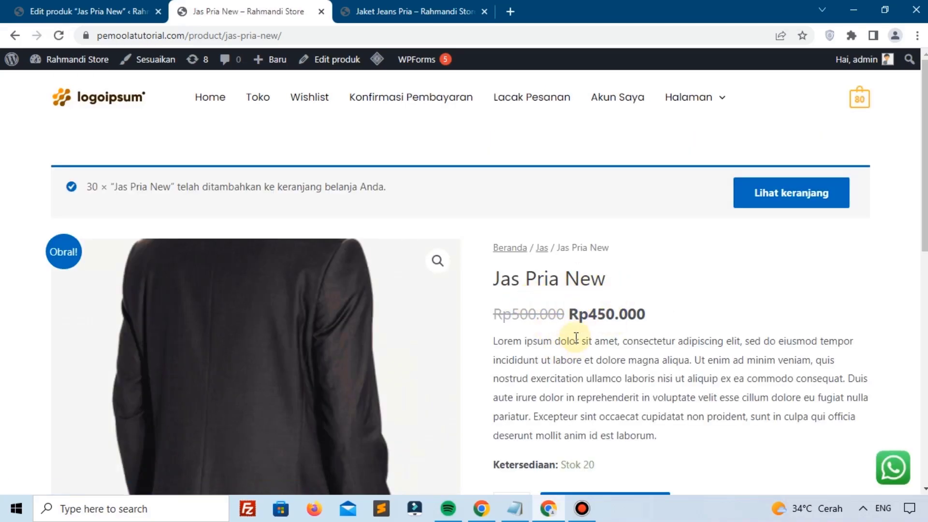
Step: Show Jas Pria New's Inventaris settings (SKU JS-001, stock 20, backorders allowed) and bring Gmail over them
click(77, 11)
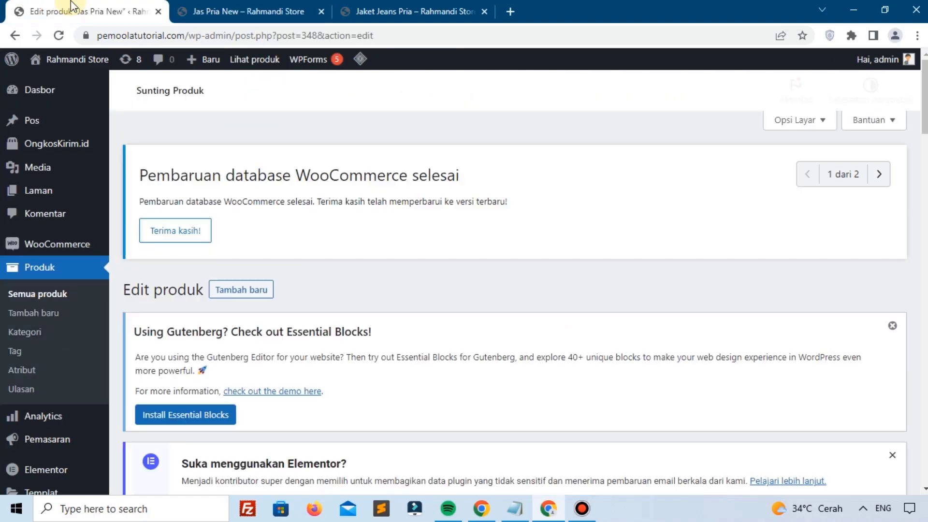
scroll(390, 226, down, 5)
scroll(390, 227, down, 6)
scroll(385, 232, up, 1)
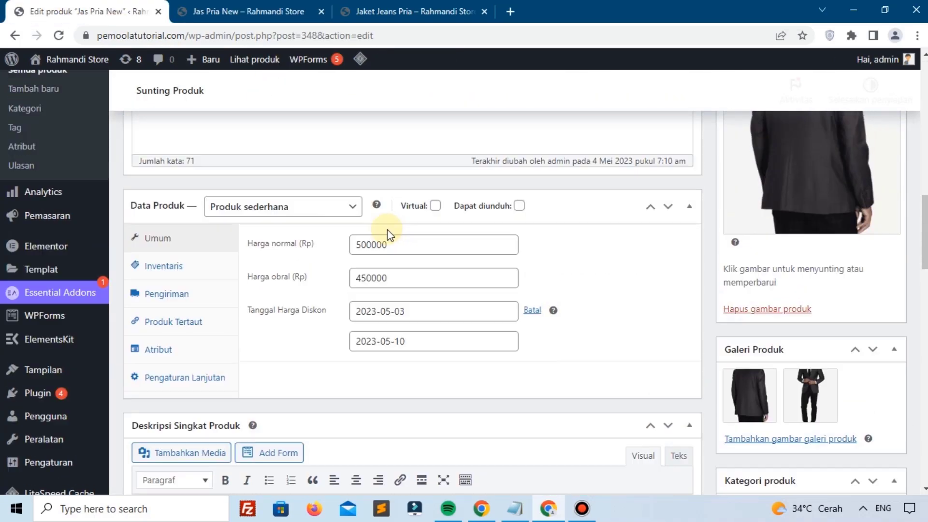
click(193, 274)
scroll(393, 280, down, 3)
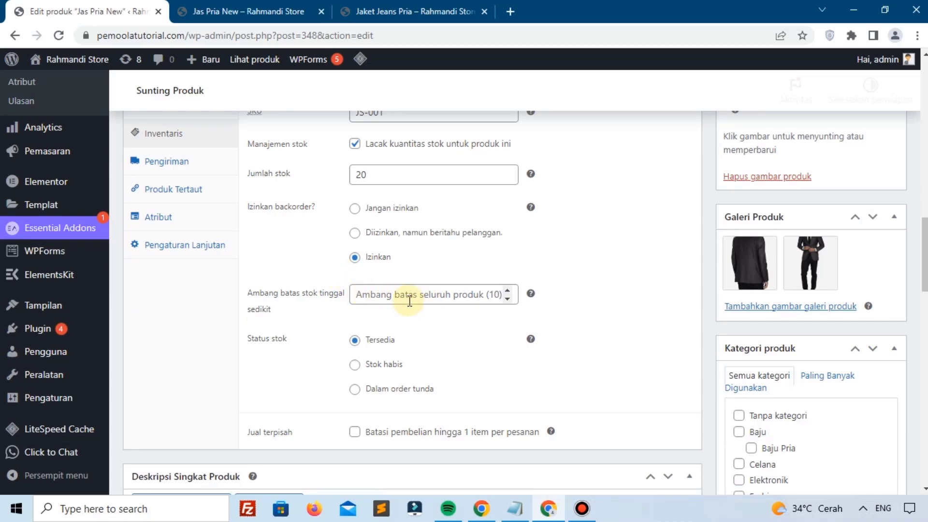
mouse_move(530, 295)
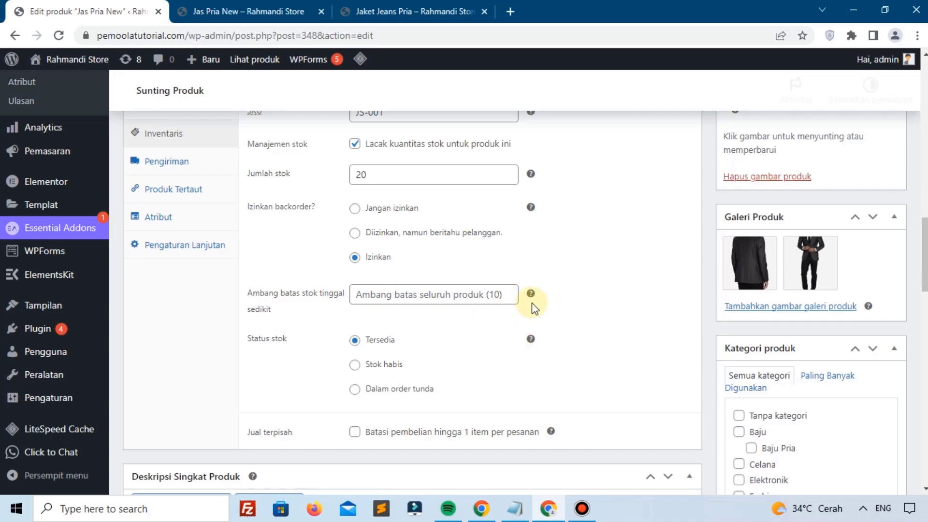
scroll(532, 302, up, 1)
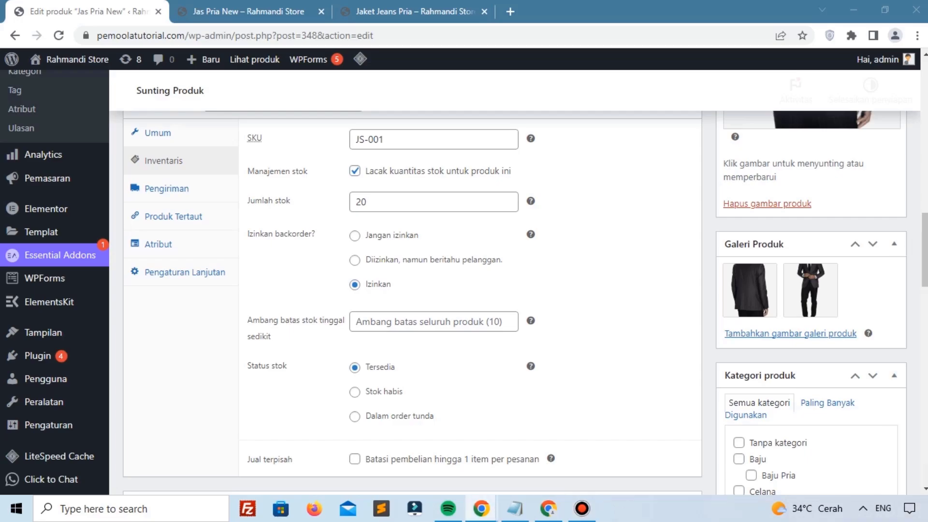
drag(551, 520, 388, 116)
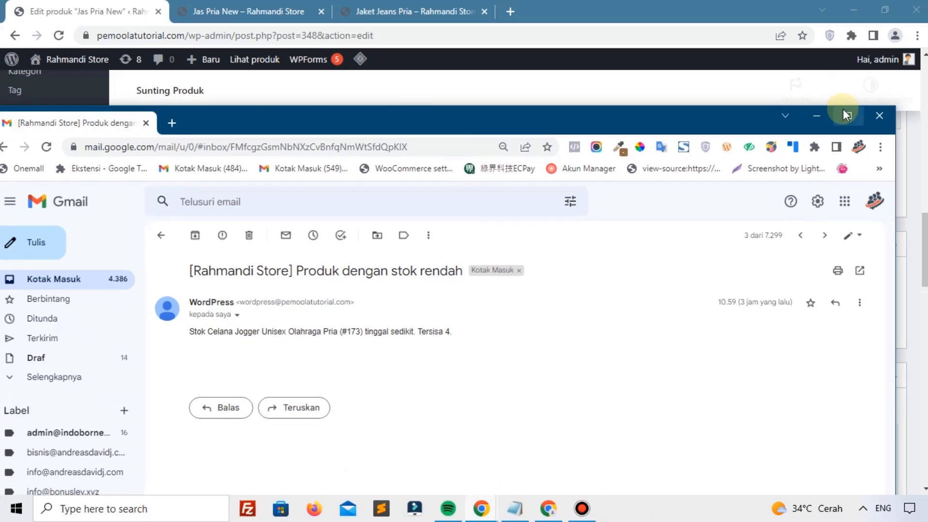
Step: Maximize Gmail and read the alert that Celana Jogger Unisex Olahraga Pria has 4 left
click(844, 114)
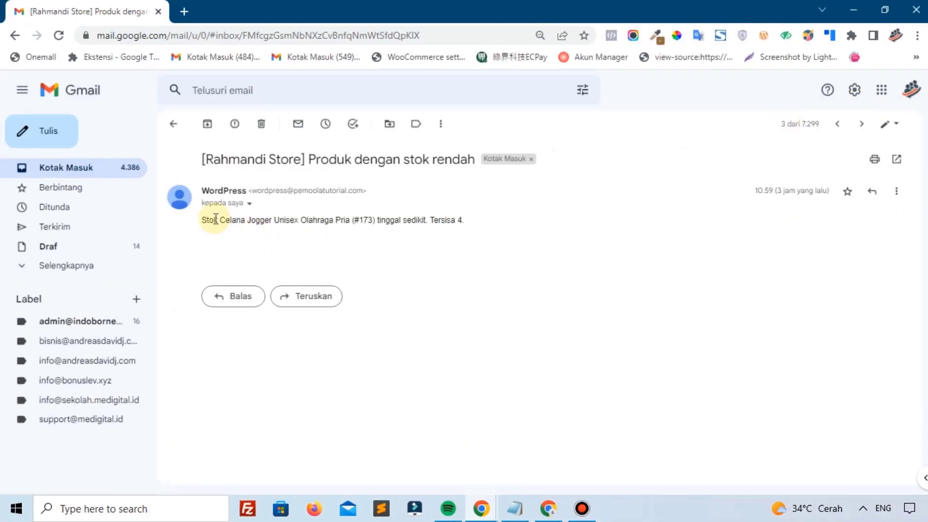
drag(216, 218, 428, 220)
click(434, 221)
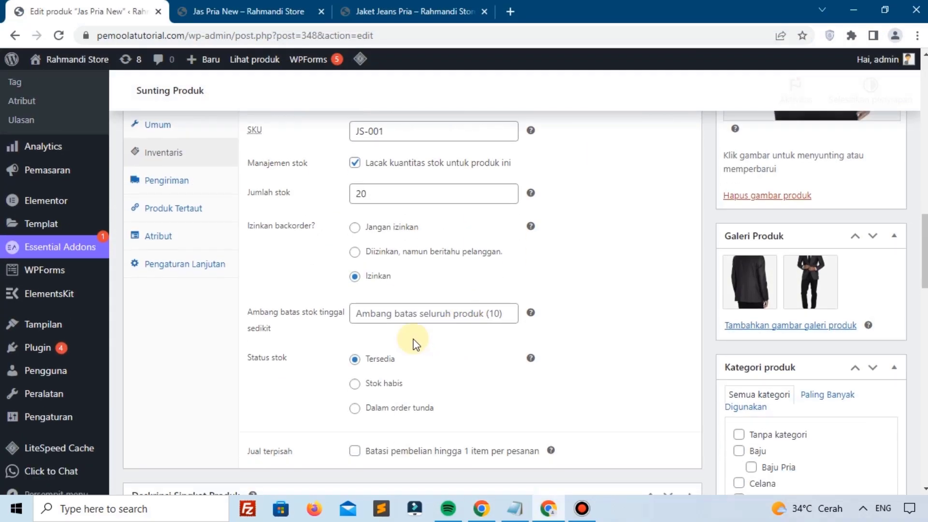
Step: Check the low stock threshold, toggle stock tracking off and on, and set backorders to 'Jangan izinkan'
scroll(414, 340, down, 1)
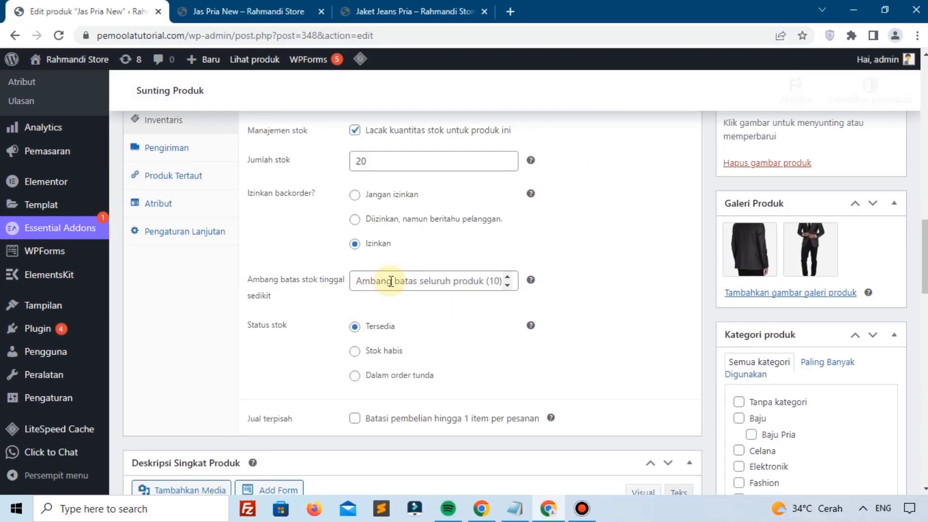
click(391, 282)
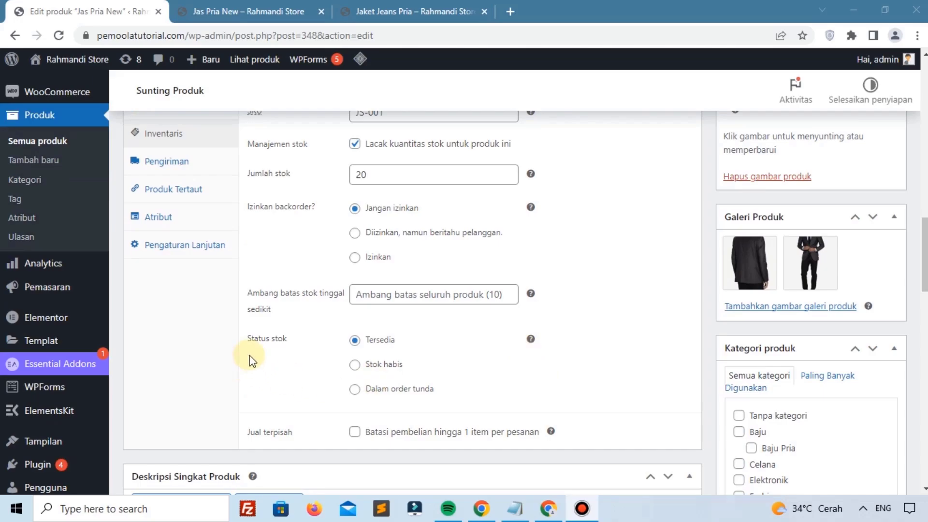
scroll(271, 345, up, 1)
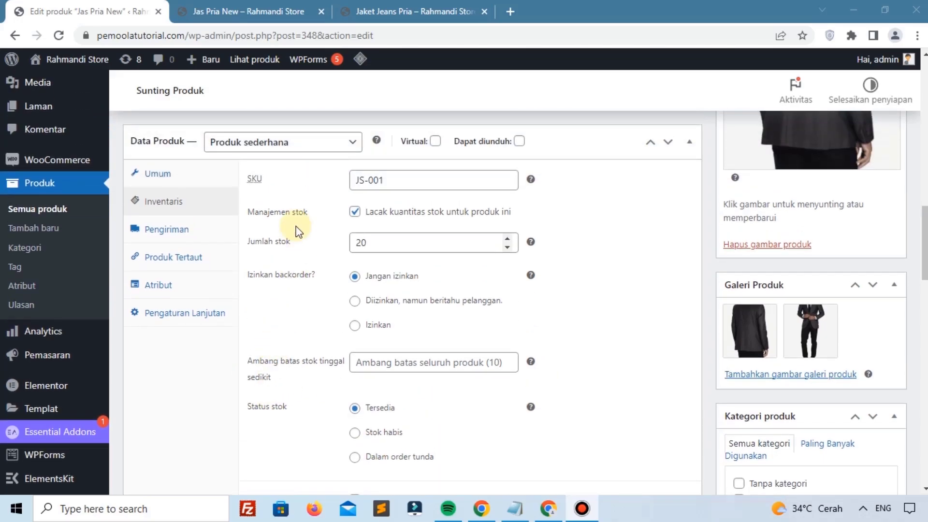
click(356, 212)
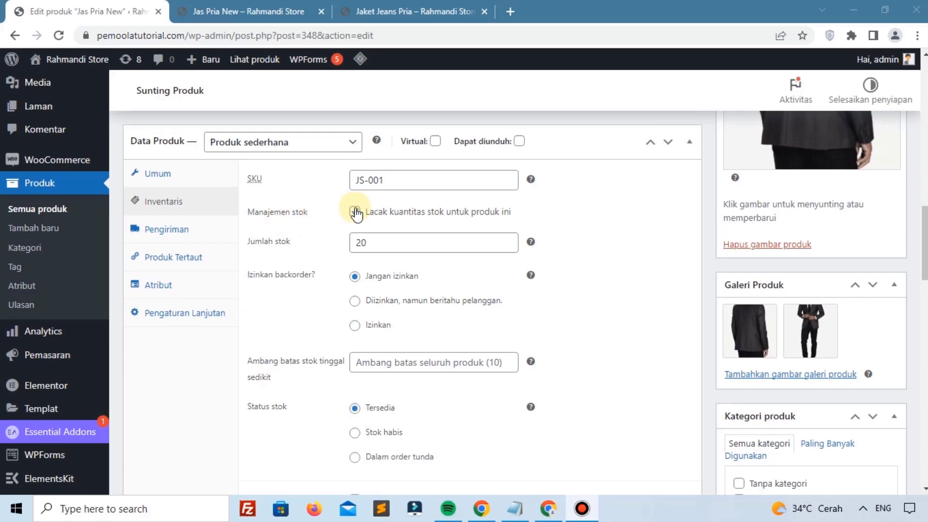
click(356, 212)
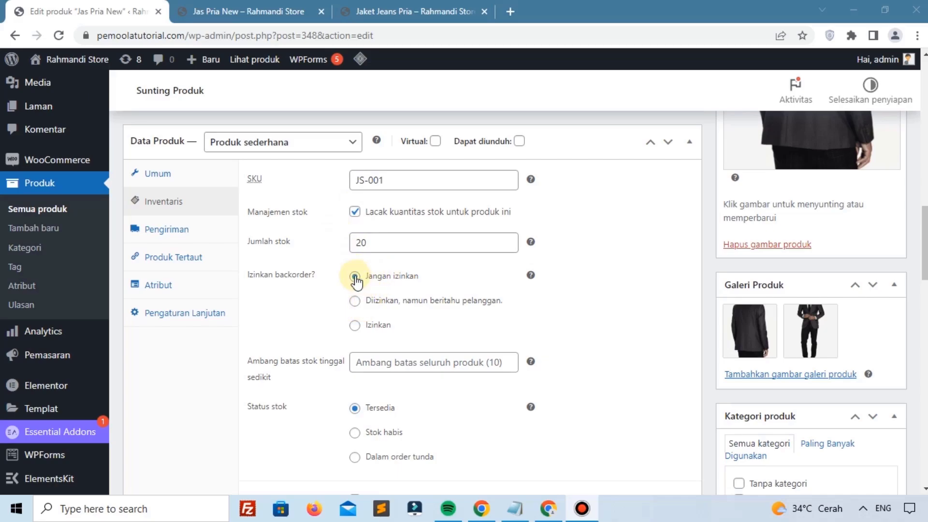
scroll(346, 411, down, 1)
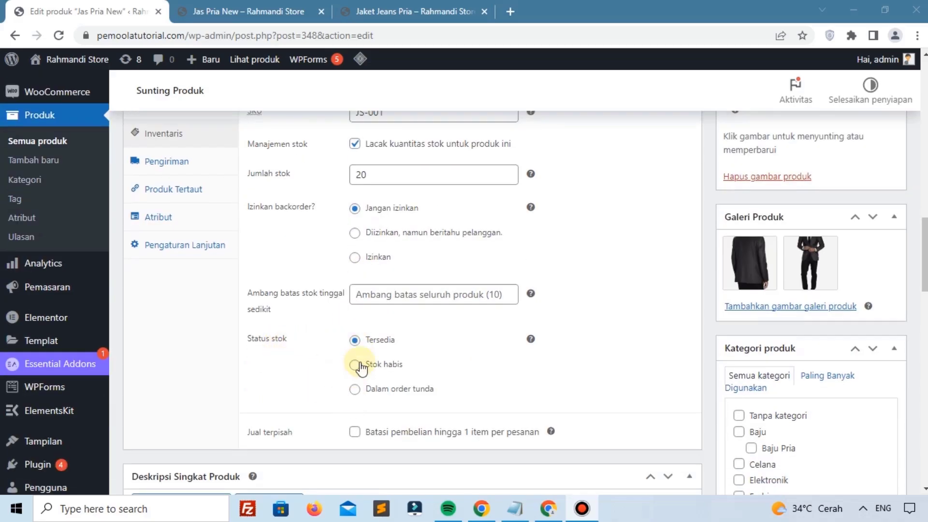
scroll(360, 358, up, 1)
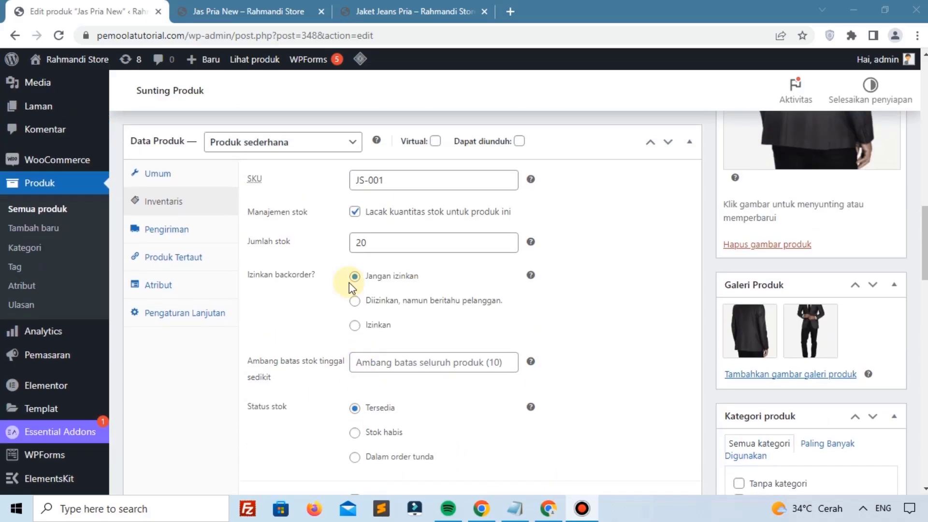
Step: Turn off stock tracking, mark Jas Pria New as Stok habis, and save
click(354, 213)
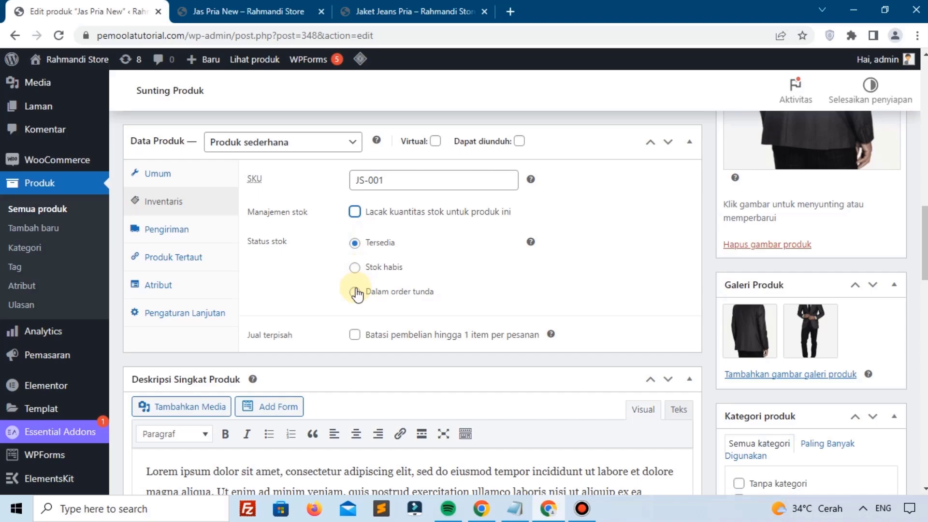
click(356, 267)
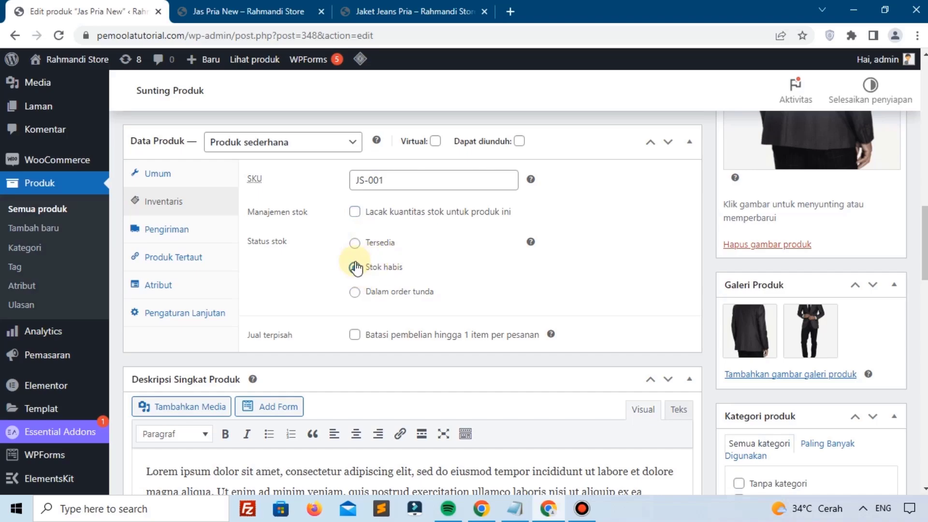
scroll(810, 261, up, 5)
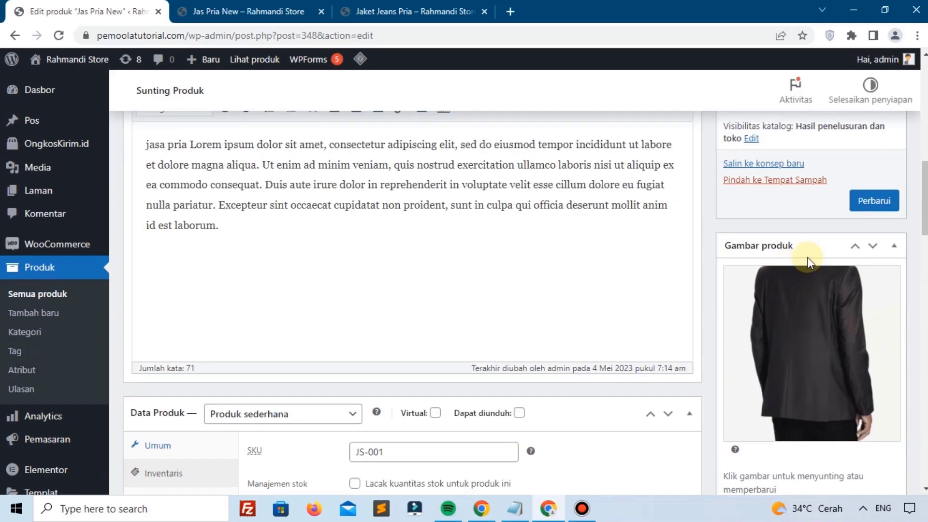
click(875, 200)
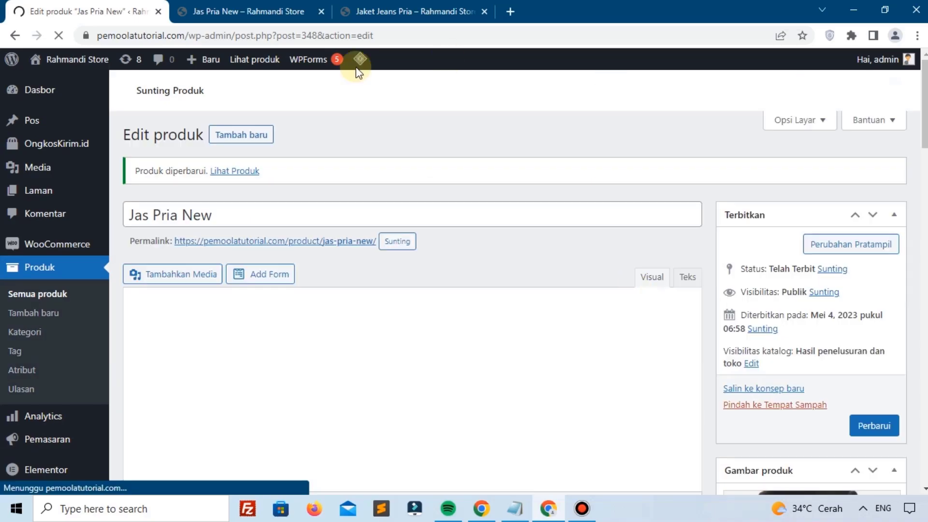
Step: Reload the storefront to confirm it shows Stok habis with no add-to-cart
click(285, 11)
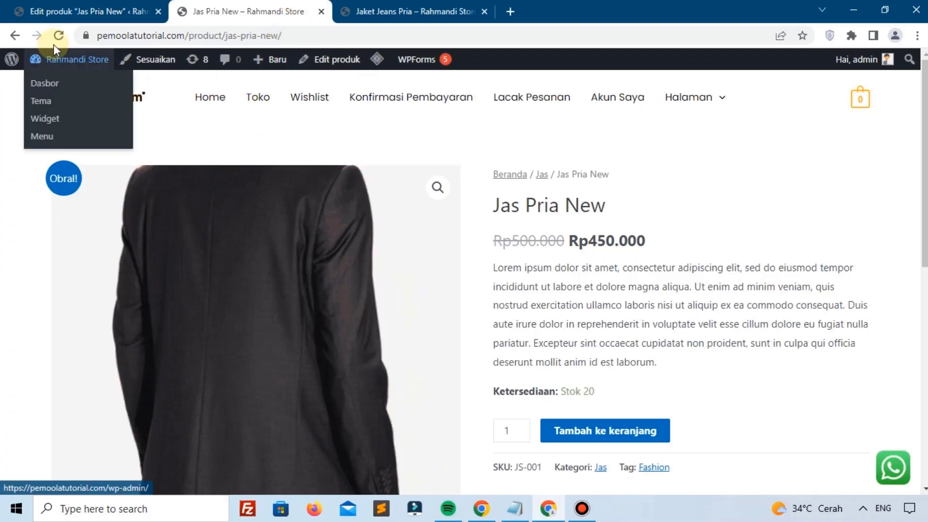
scroll(579, 318, down, 1)
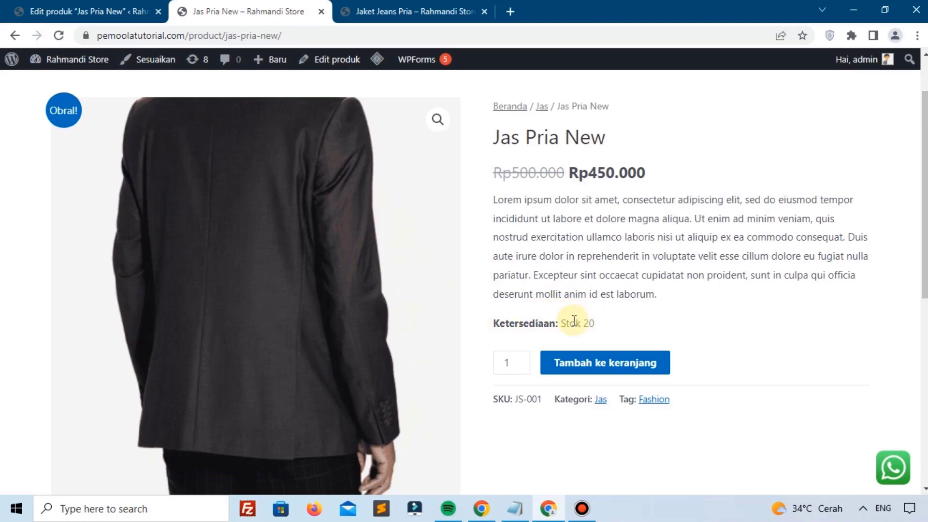
click(59, 36)
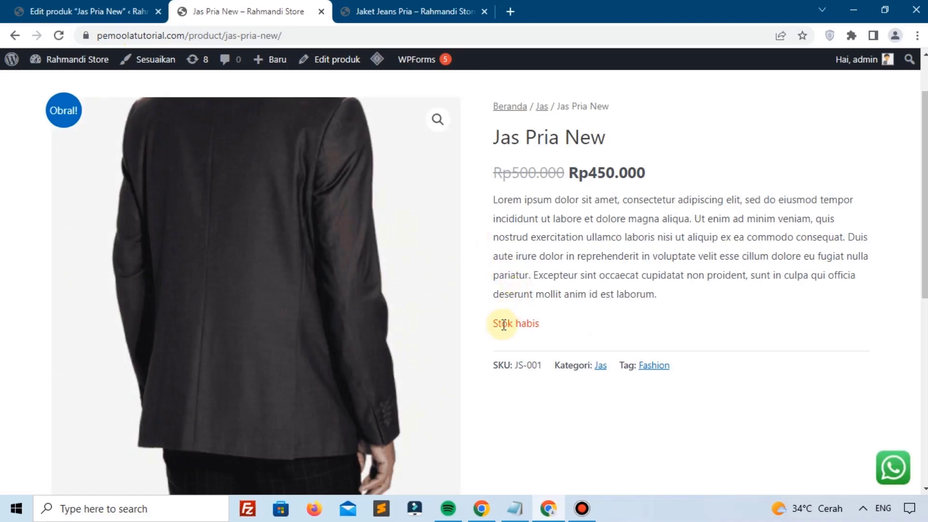
click(140, 11)
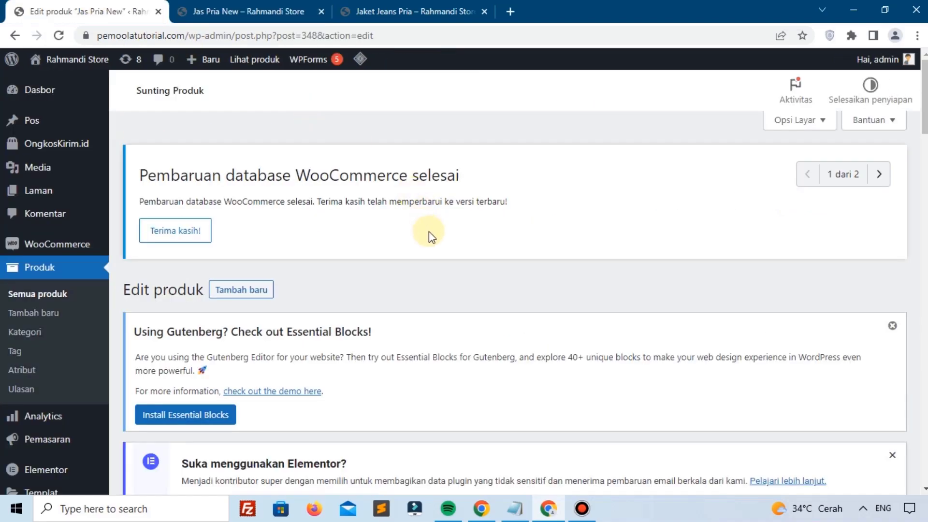
Step: Limit Jas Pria New purchases to one item per order and save the product
scroll(428, 232, down, 15)
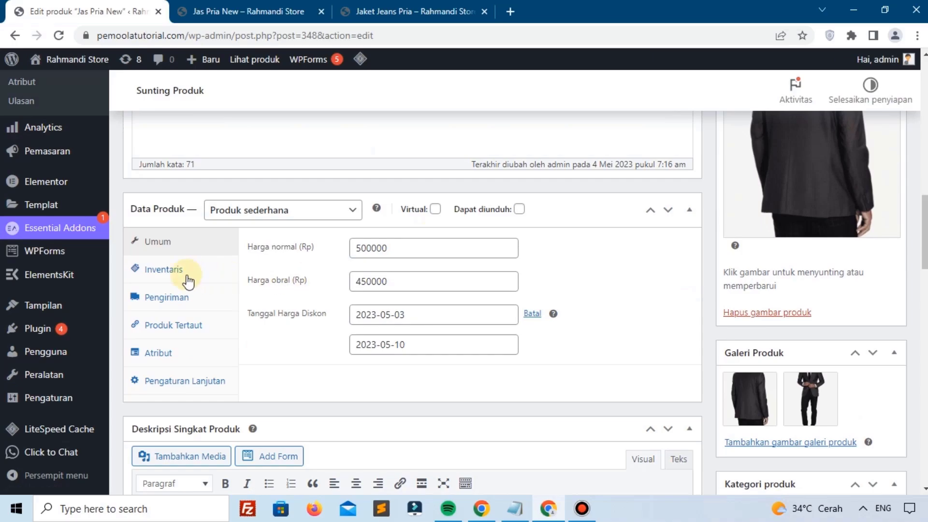
click(188, 277)
scroll(318, 283, down, 1)
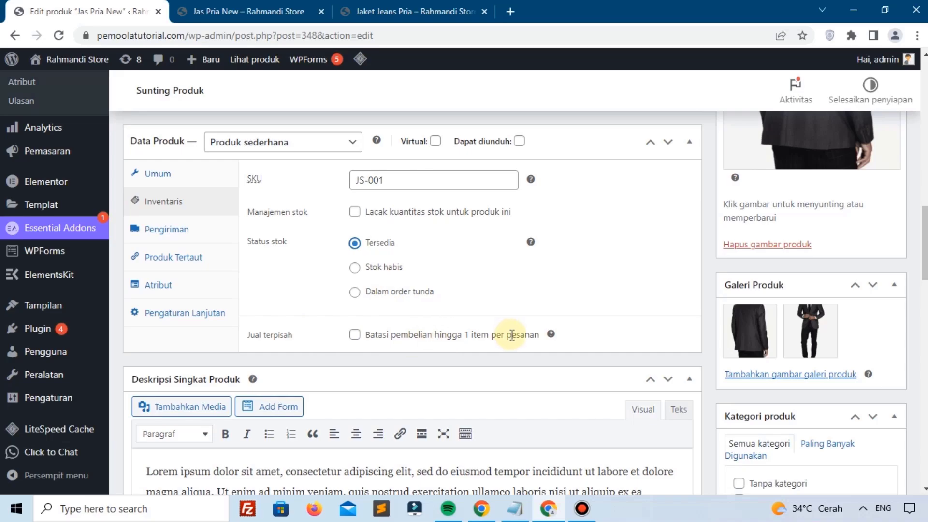
scroll(421, 297, up, 1)
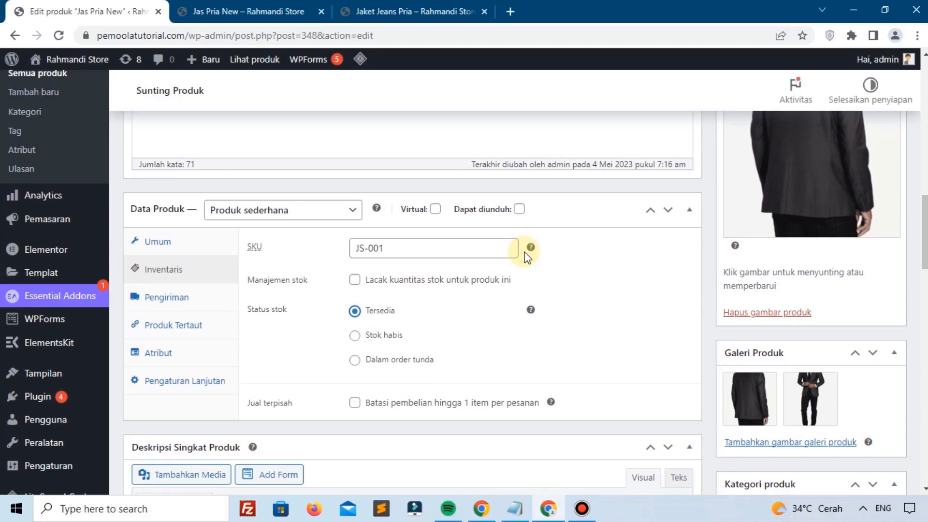
scroll(527, 256, up, 1)
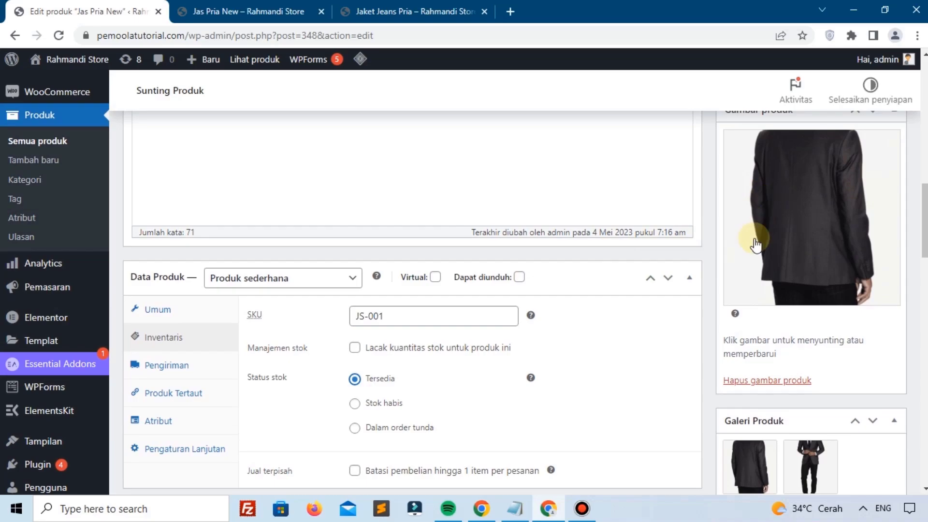
scroll(528, 331, down, 2)
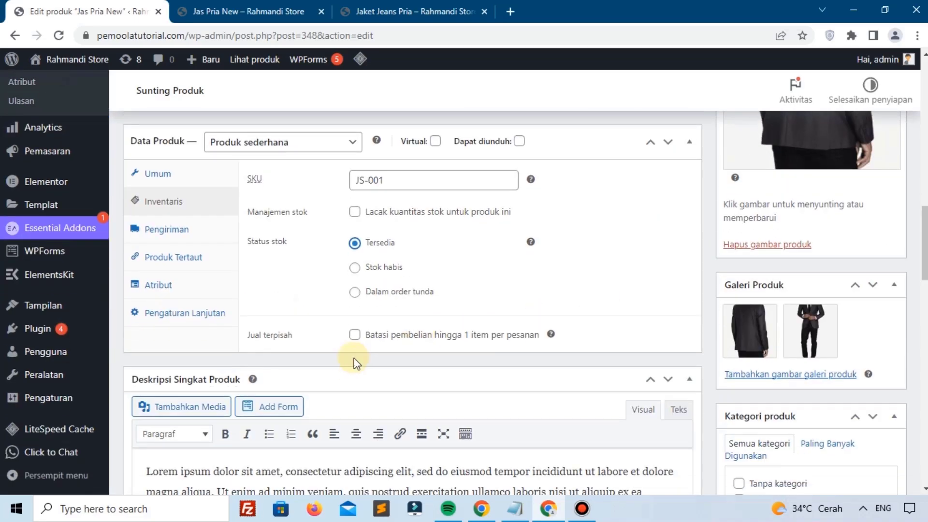
click(355, 339)
scroll(773, 265, up, 3)
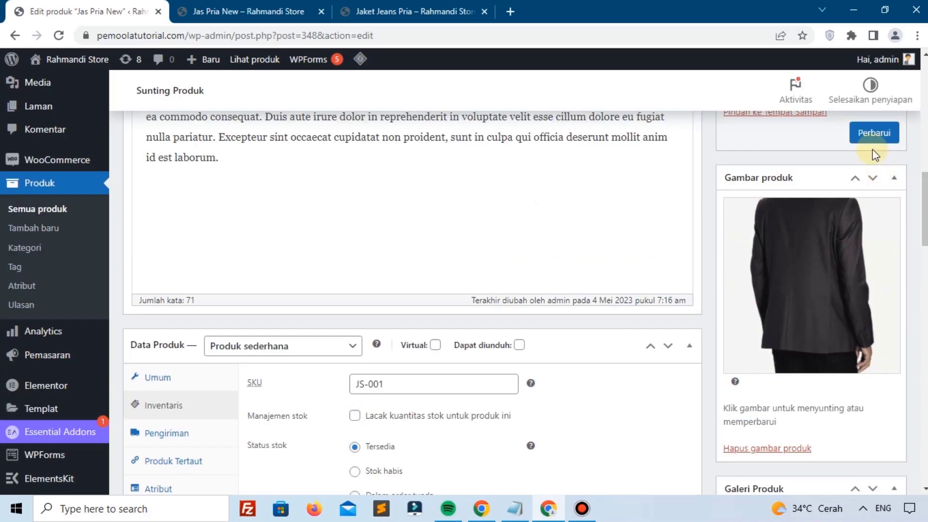
click(871, 136)
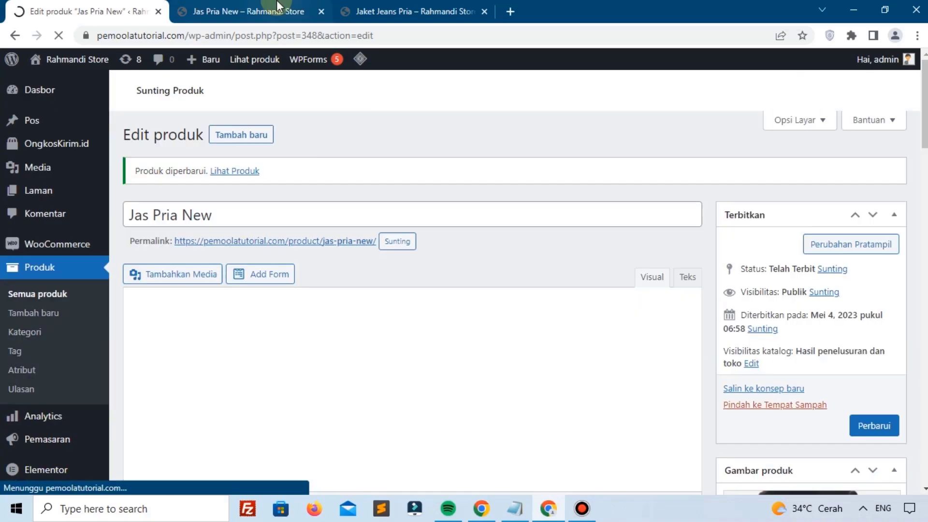
Step: Reload the storefront, which now lets Jas Pria New be added to the cart
click(283, 9)
scroll(389, 130, down, 1)
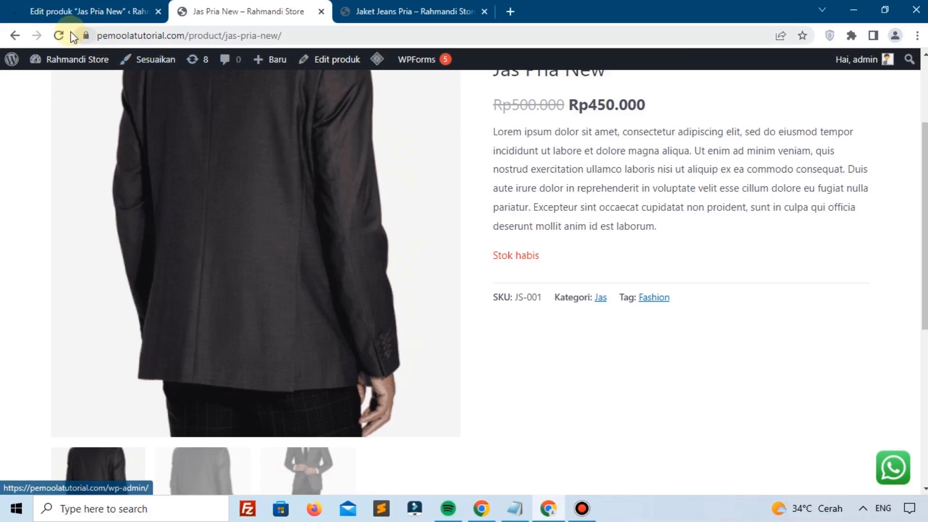
click(58, 35)
scroll(601, 198, up, 1)
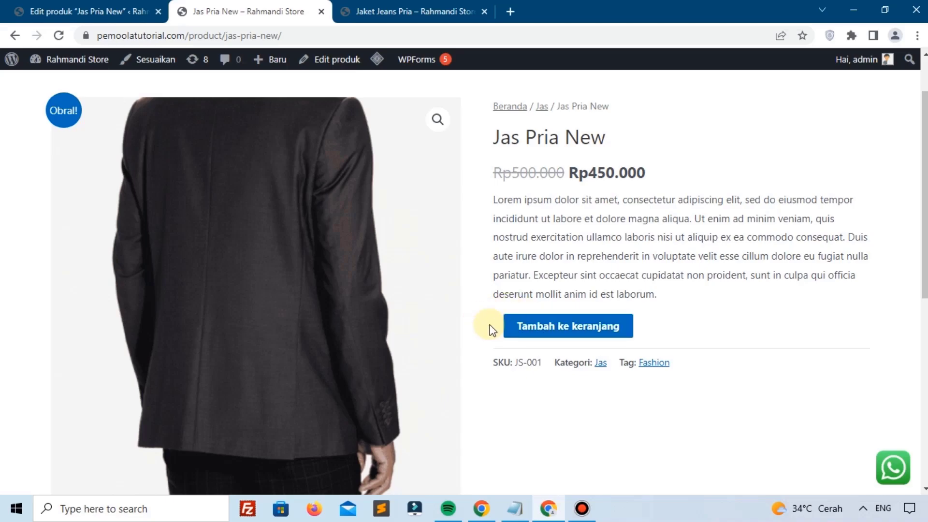
Step: Uncheck the one-item-per-order limit and show the Pengiriman settings (weight 0 kg)
click(87, 12)
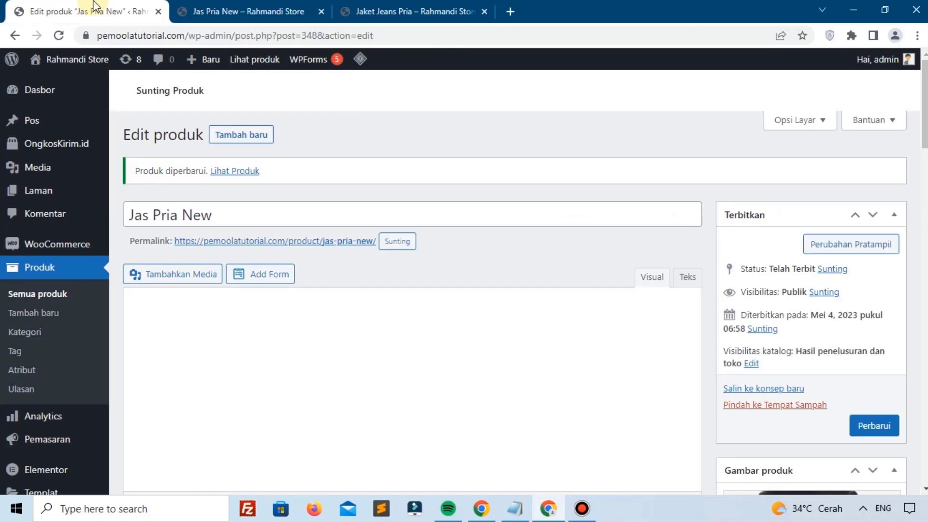
scroll(472, 268, down, 5)
scroll(472, 266, down, 5)
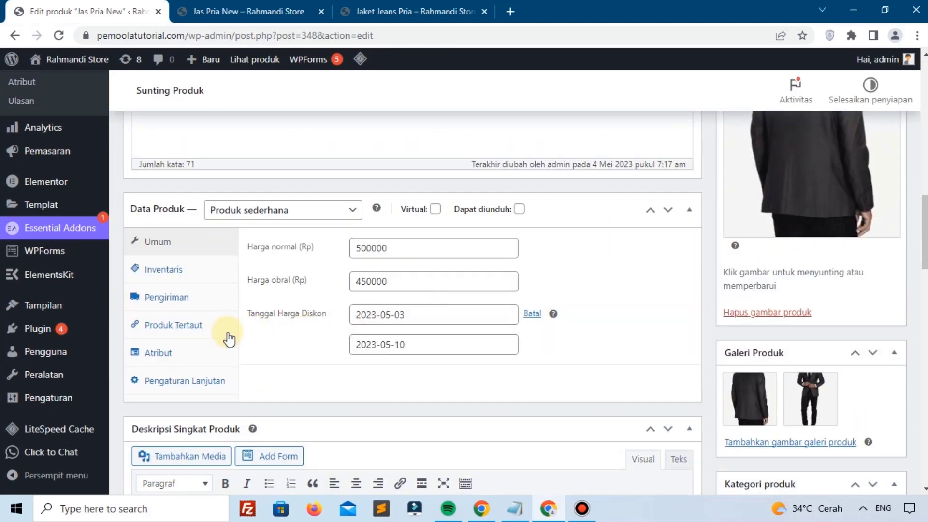
click(165, 270)
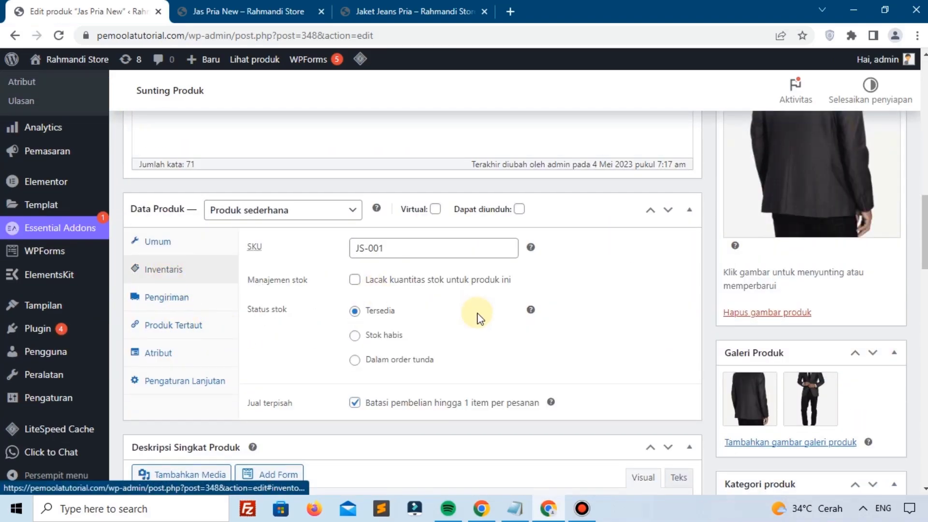
click(356, 403)
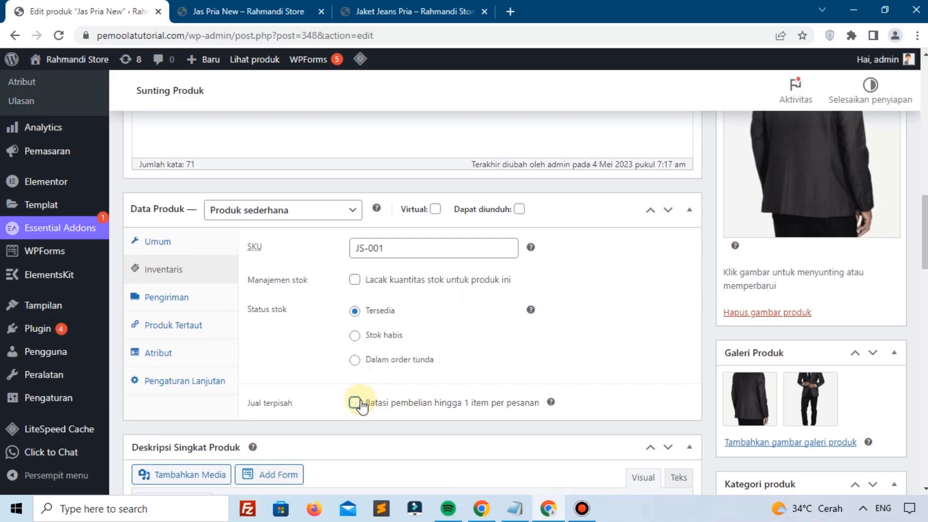
click(207, 296)
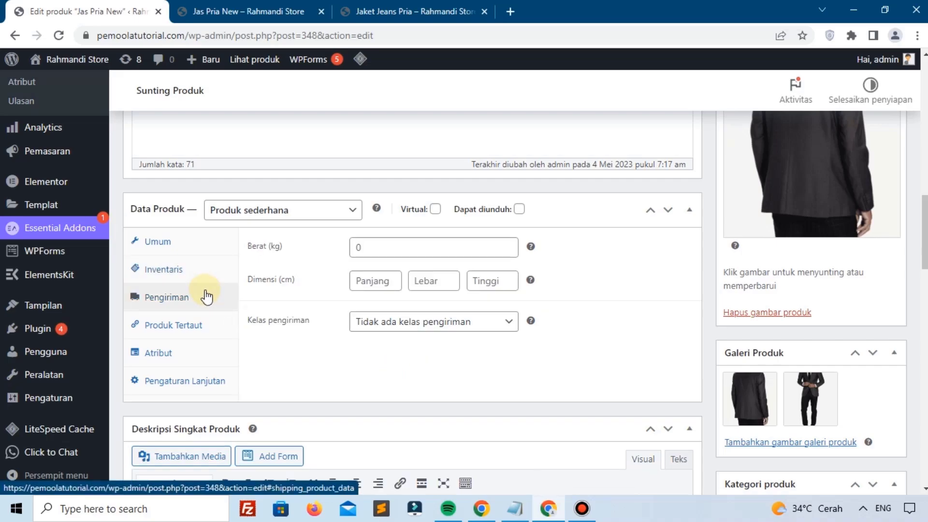
Step: Enter weight 1 kg and dimensions 30 × 15 × 70 cm, leaving the shipping class as none
click(356, 247)
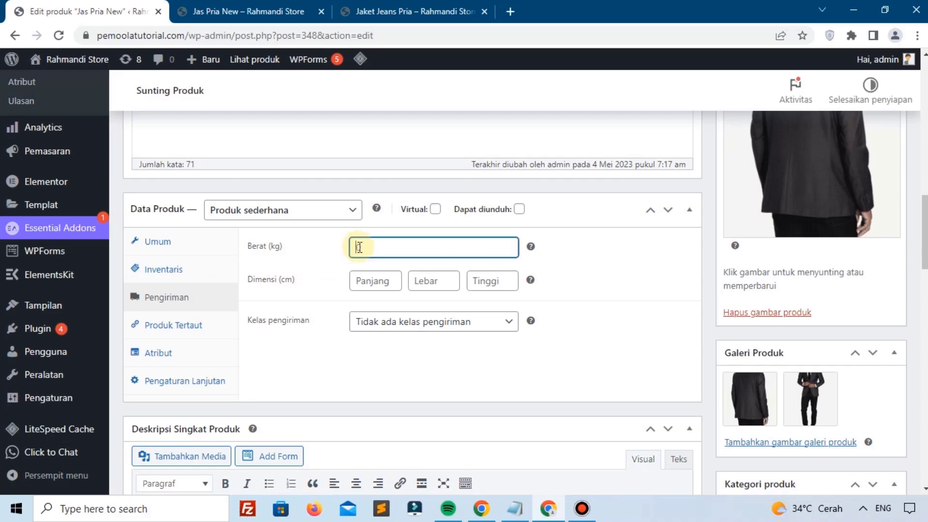
text(1)
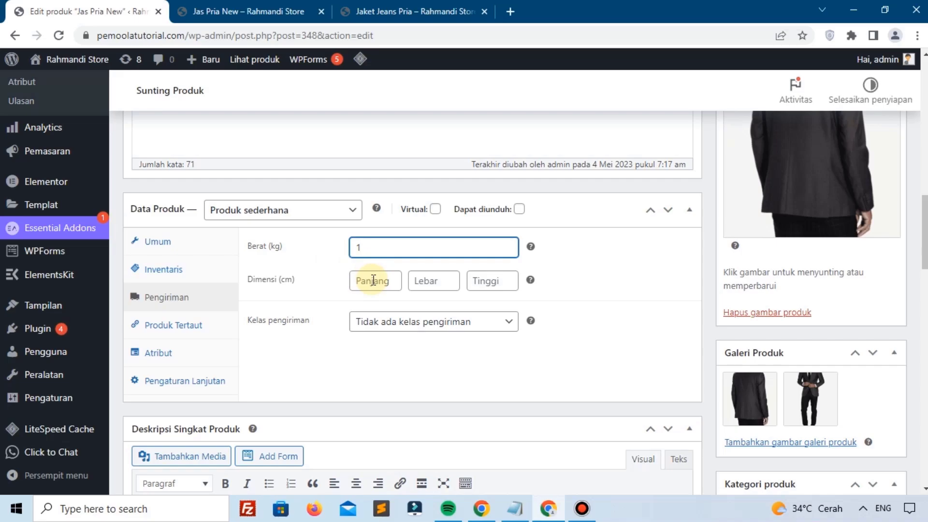
click(373, 280)
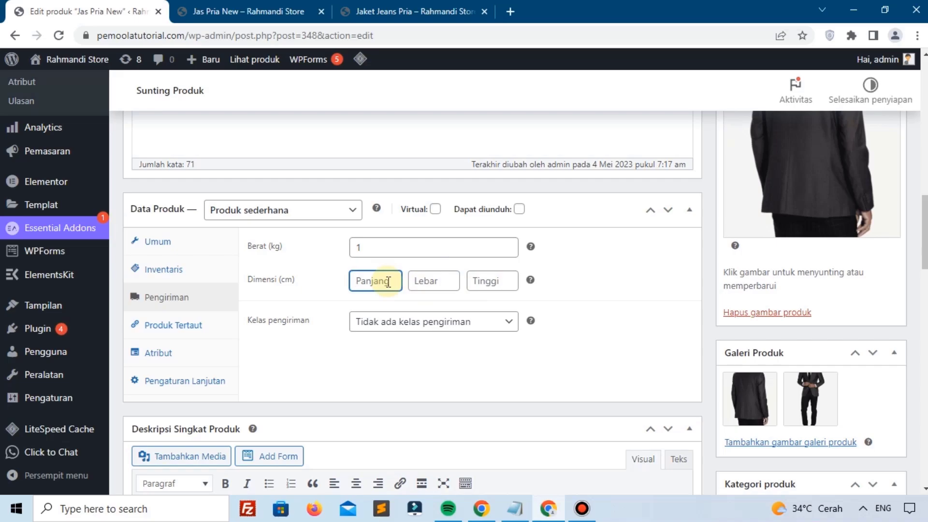
text(30)
click(426, 283)
text(15)
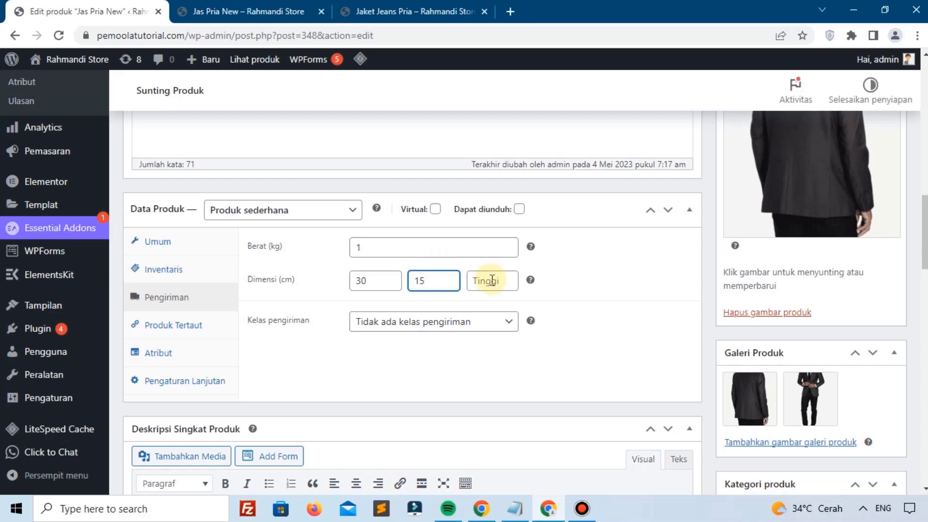
click(491, 280)
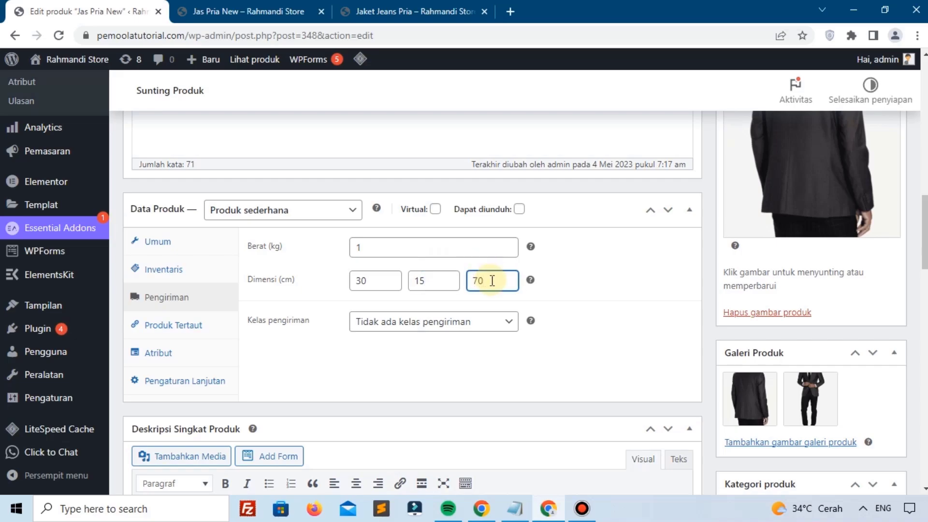
click(370, 325)
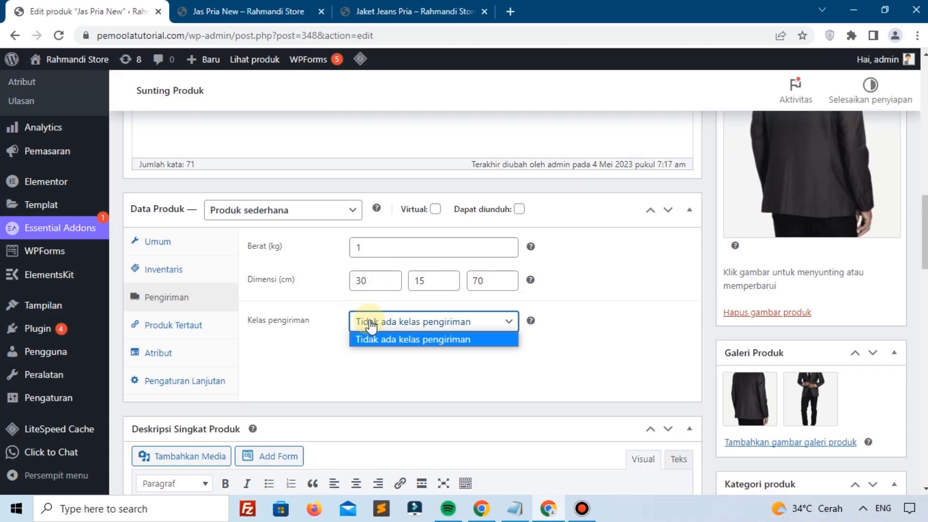
click(323, 351)
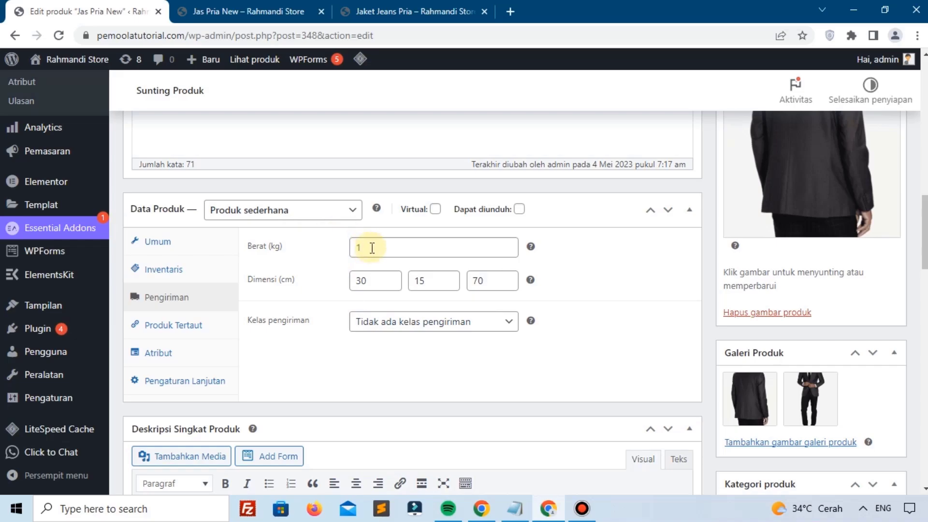
Step: Update Jas Pria New and confirm the storefront's Informasi Tambahan shows Berat 1 kg and Dimensi 30 × 15 × 70 cm
scroll(788, 301, up, 5)
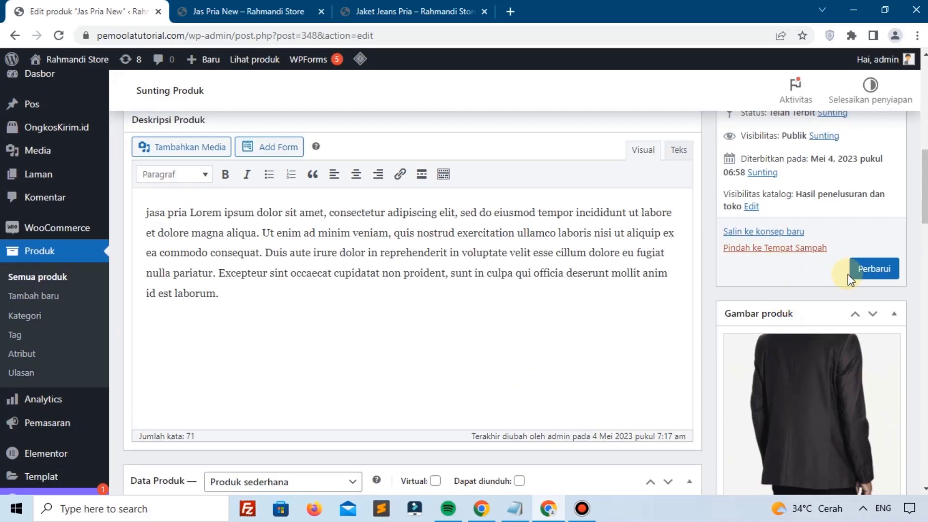
click(249, 11)
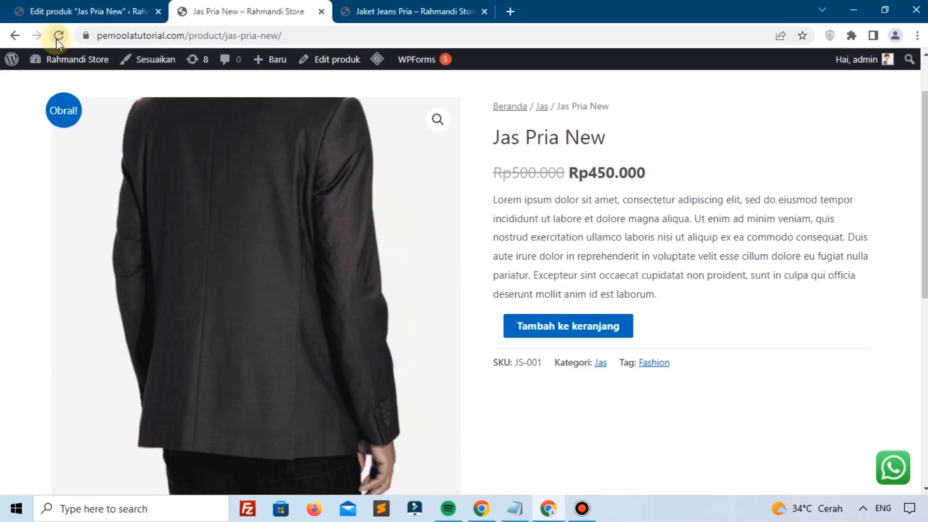
click(58, 36)
scroll(497, 225, down, 8)
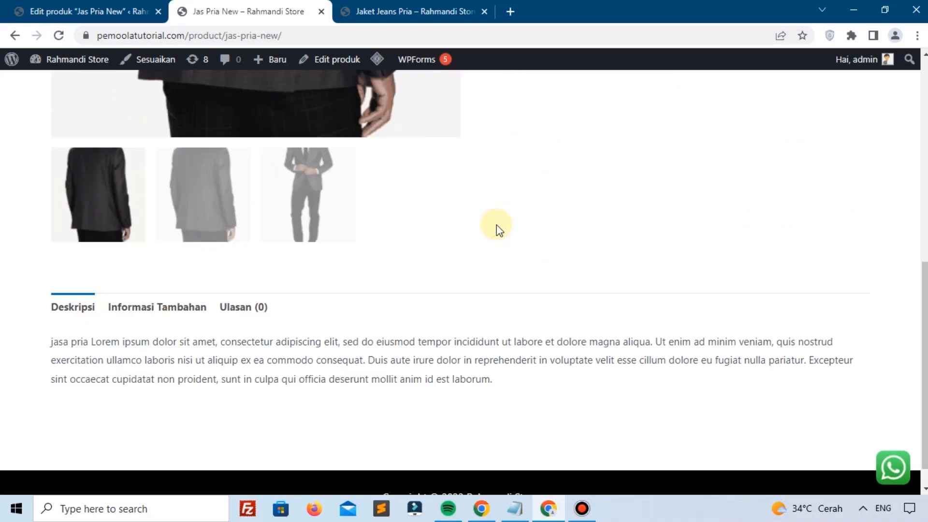
click(160, 287)
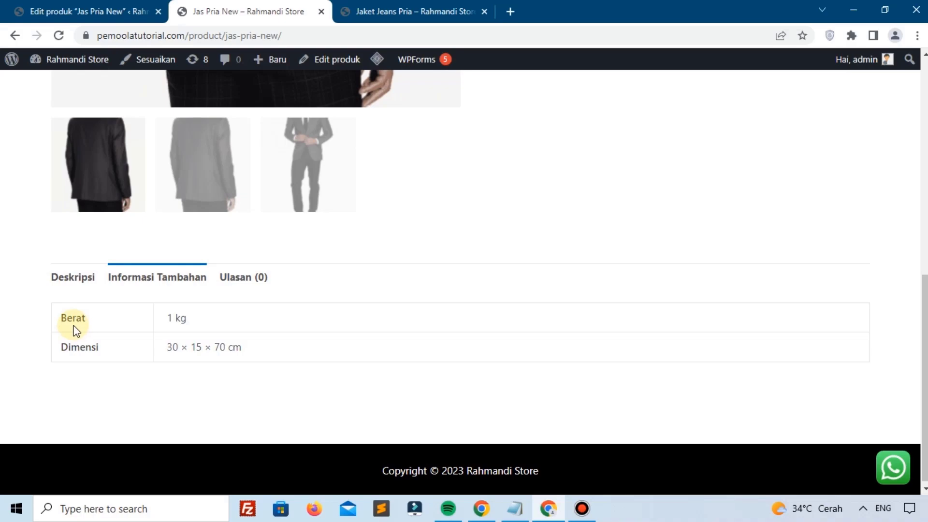
drag(171, 347, 220, 349)
click(104, 14)
scroll(430, 315, down, 10)
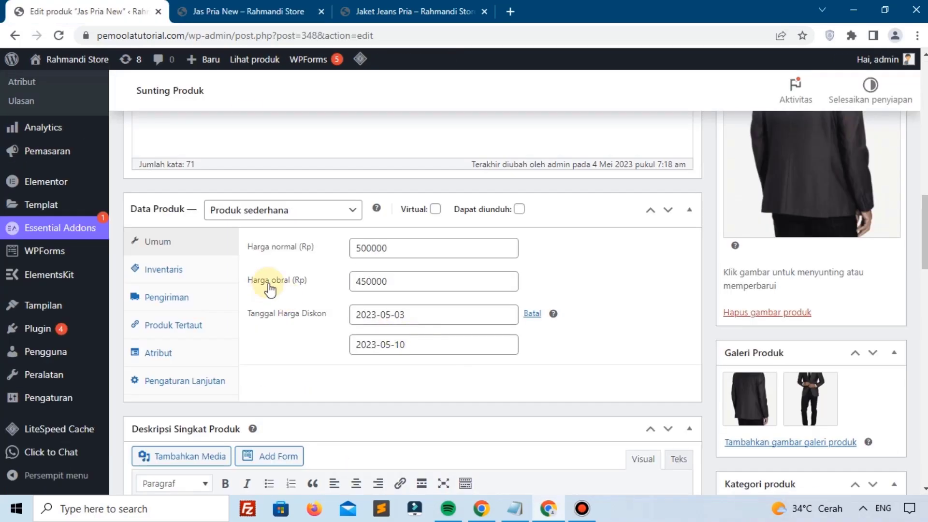
Step: Open the Produk Tertaut settings and focus the Upsells search field
click(176, 309)
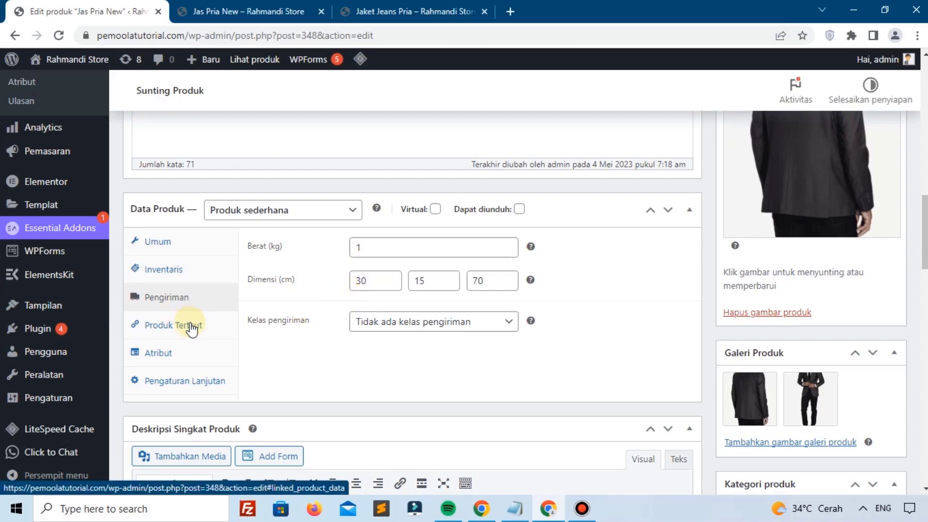
click(193, 329)
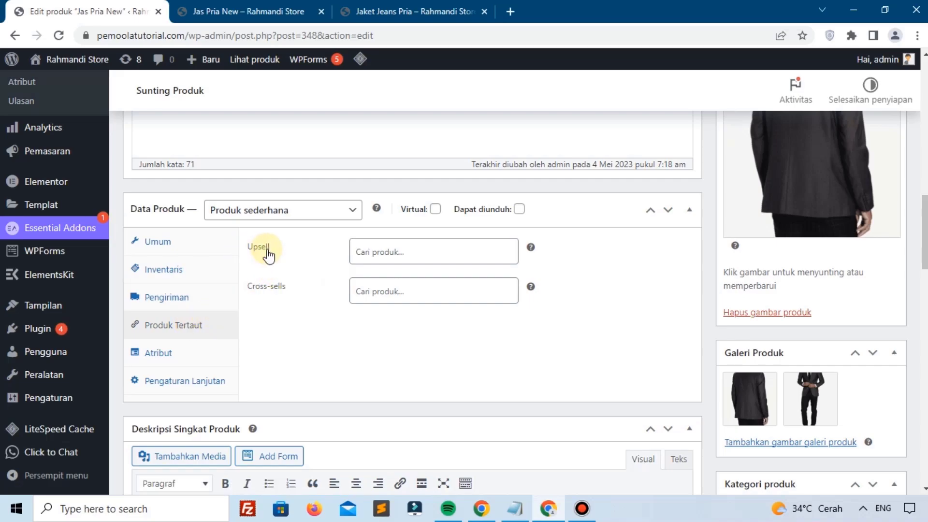
scroll(497, 269, down, 2)
scroll(423, 215, up, 2)
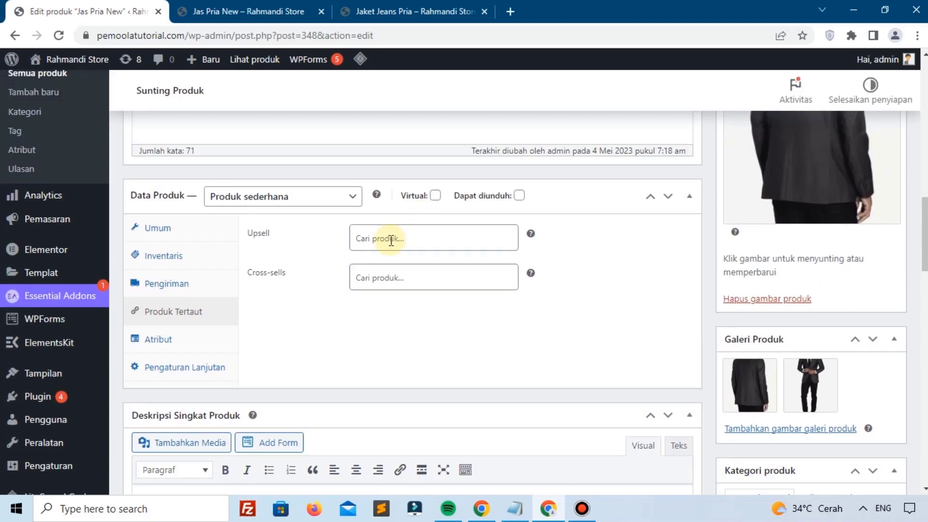
scroll(391, 240, up, 3)
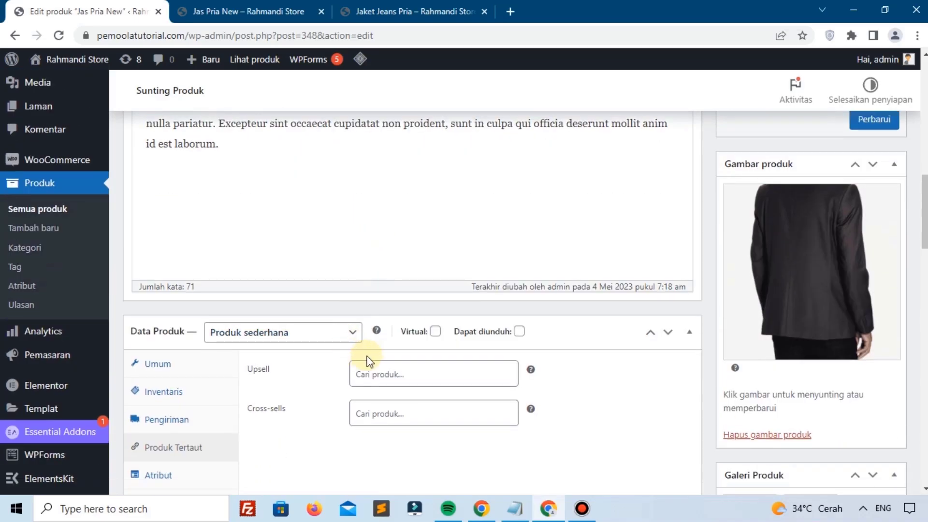
click(390, 373)
Step: Browse the storefront and shop listing to find the wallet product's name
click(249, 11)
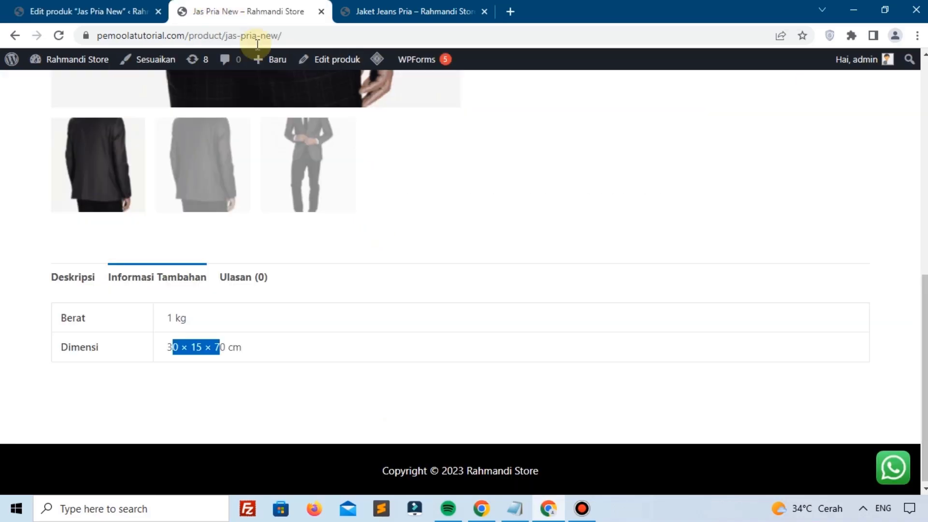
scroll(352, 200, up, 5)
click(414, 11)
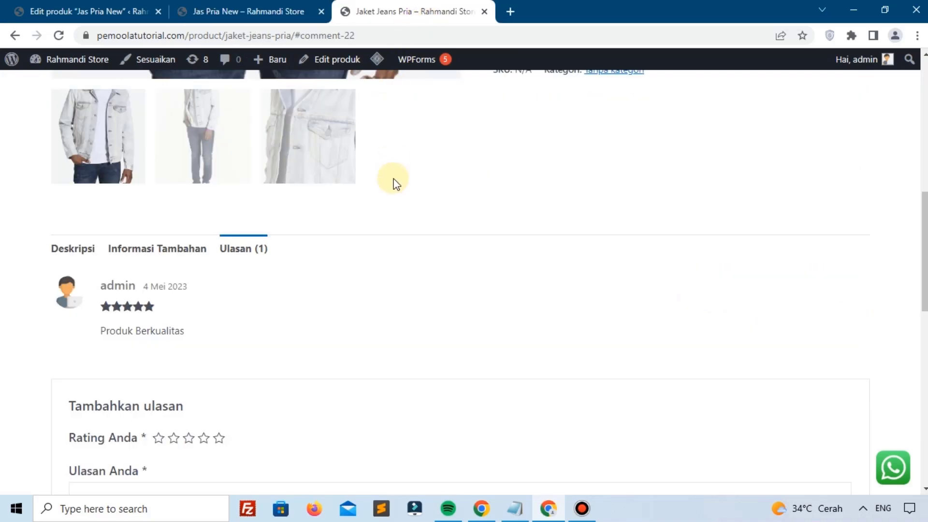
scroll(394, 182, up, 10)
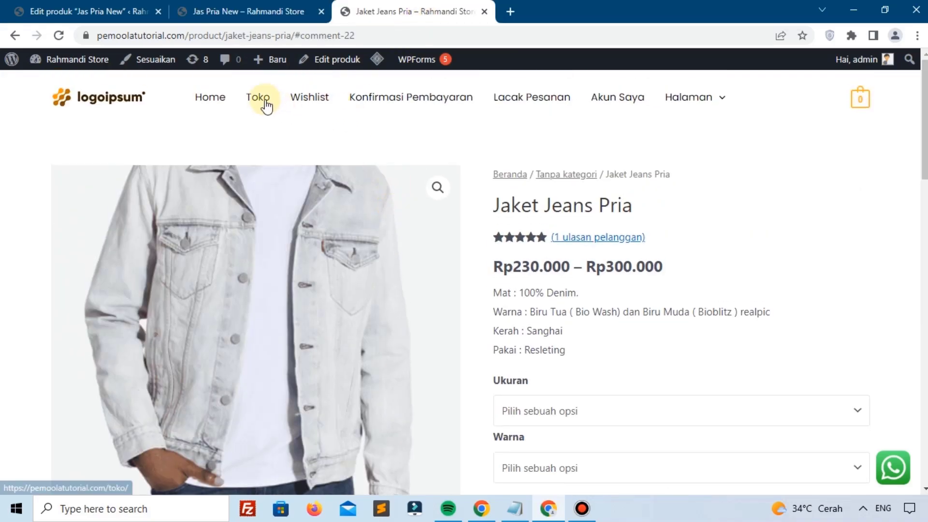
click(267, 106)
scroll(379, 212, down, 3)
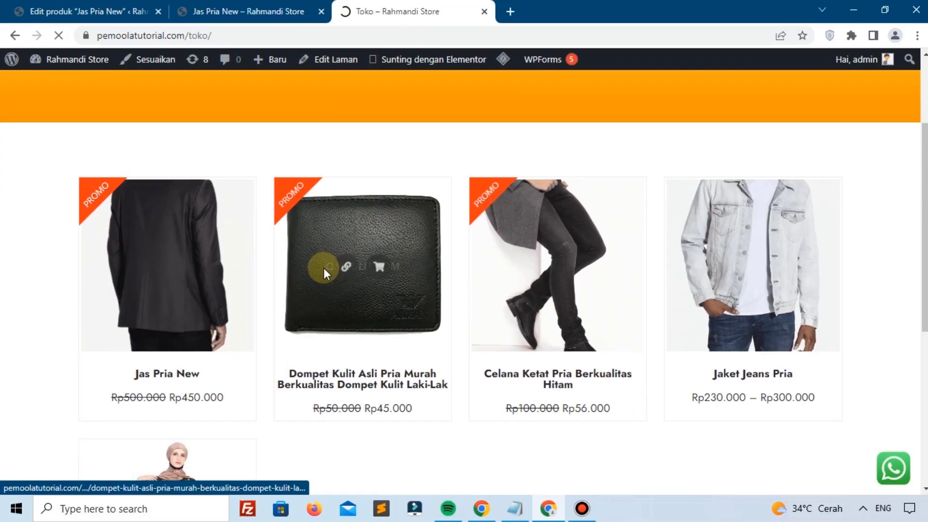
Step: Search 'DOM', add Dompet Kulit Asli Pria as an upsell, and save the product
click(72, 12)
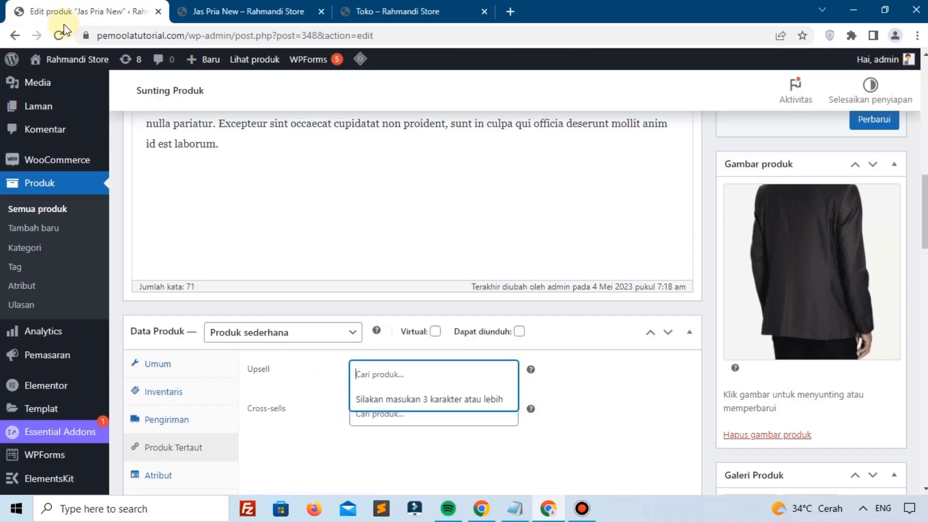
text(DOMPET)
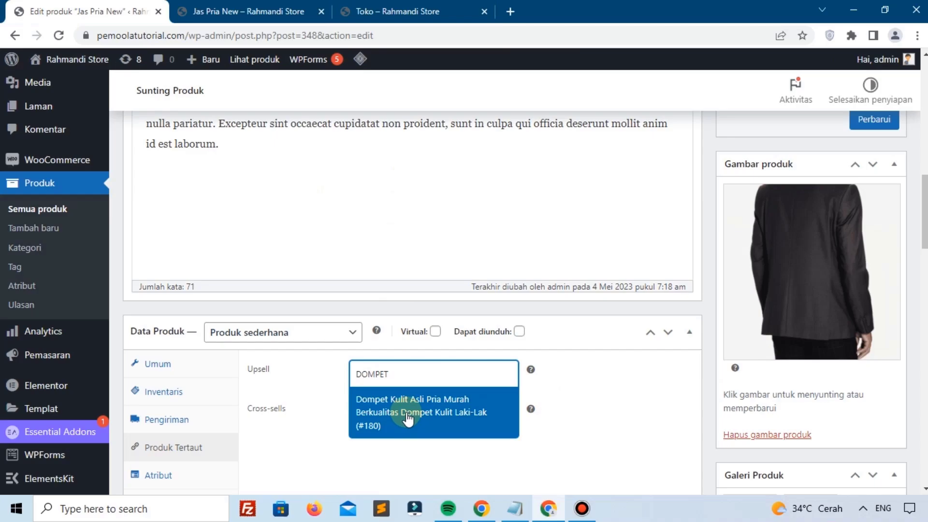
click(407, 416)
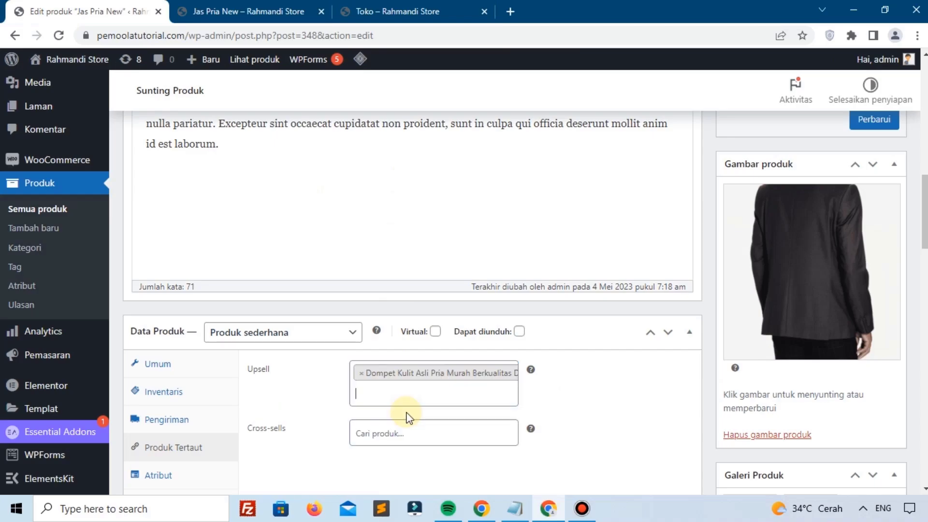
click(871, 124)
Step: Reload the storefront and check the wallet appears under 'Anda mungkin juga suka'
click(248, 11)
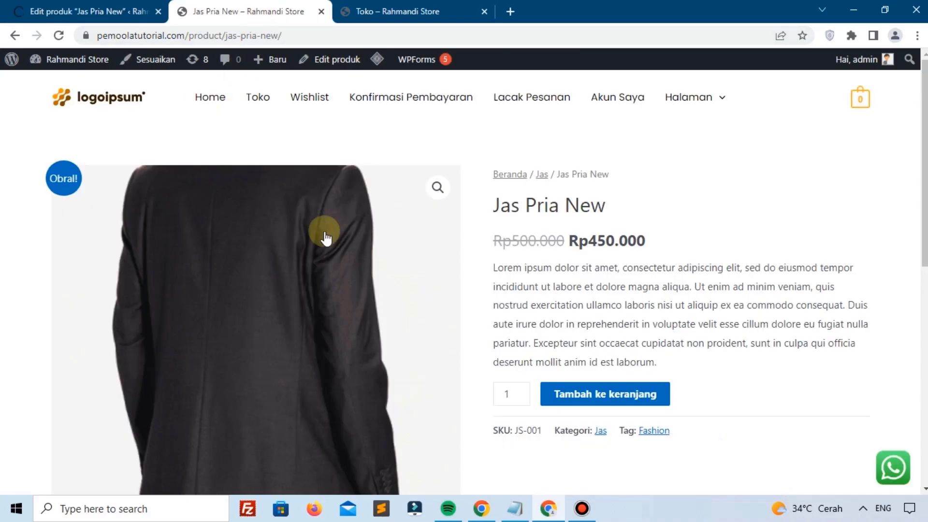
click(58, 36)
scroll(120, 263, down, 8)
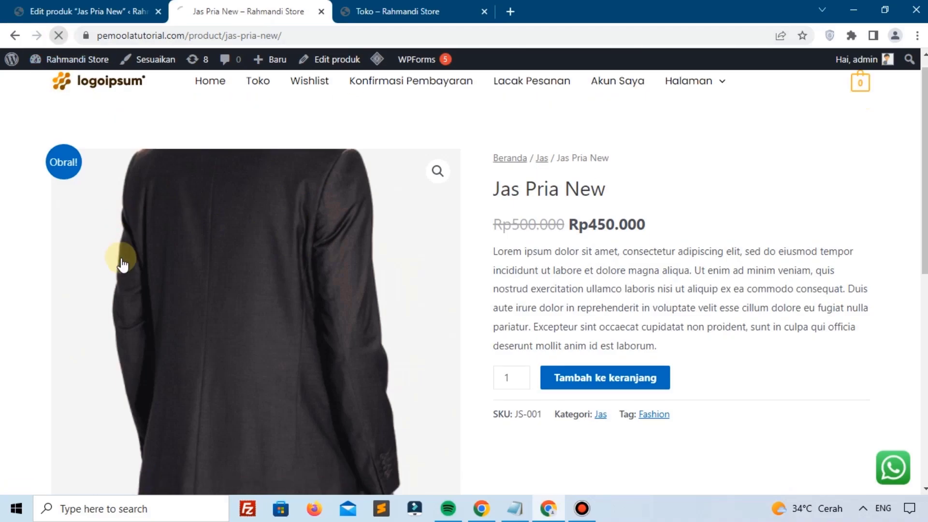
scroll(116, 333, down, 8)
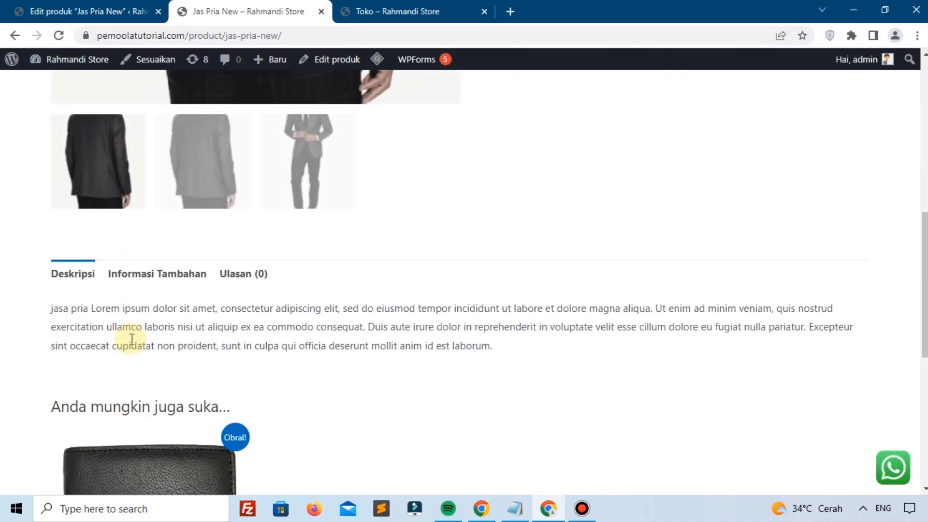
scroll(135, 333, up, 4)
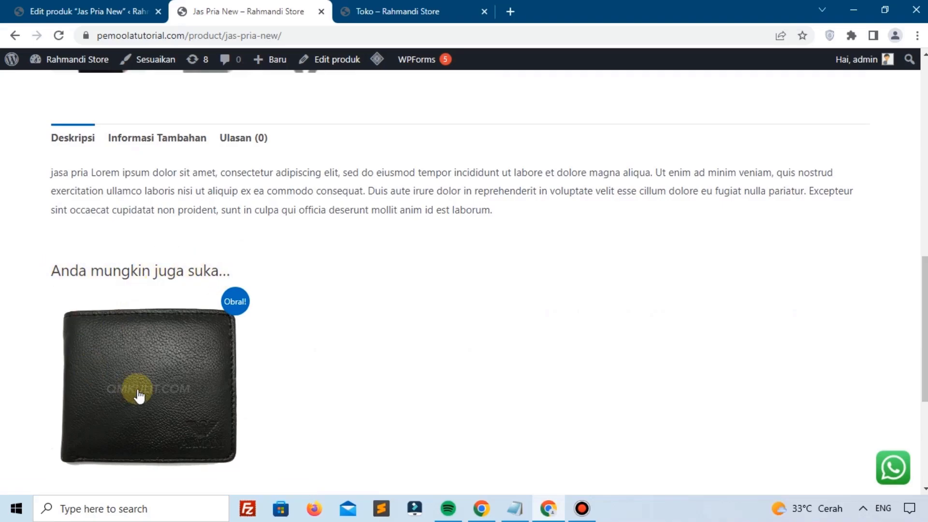
scroll(144, 293, down, 3)
click(85, 10)
Step: Open the Produk Tertaut settings and focus the Cross-sells search field
scroll(353, 389, down, 6)
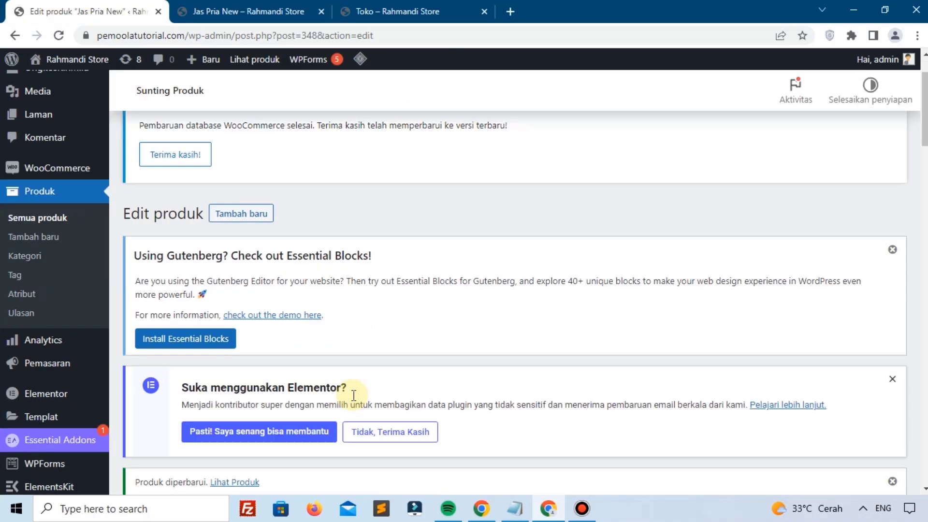
scroll(354, 395, down, 7)
scroll(352, 395, down, 6)
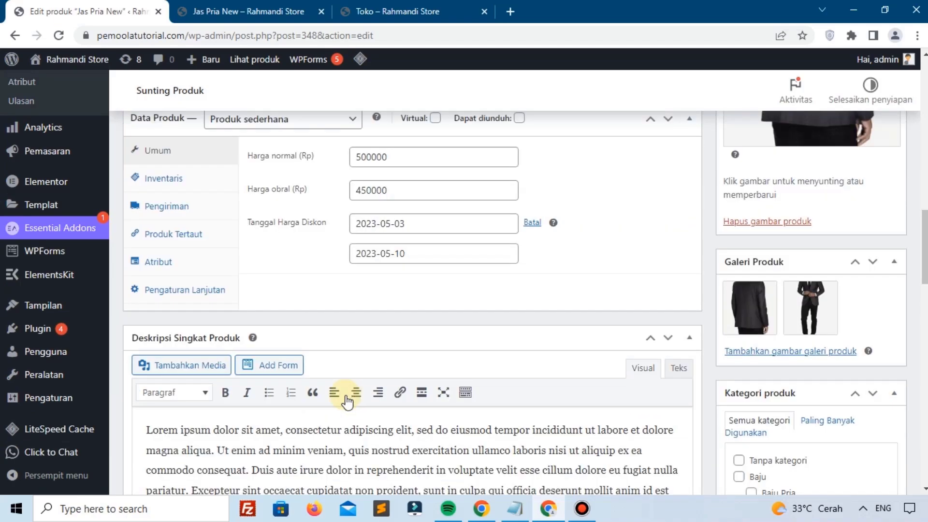
click(184, 192)
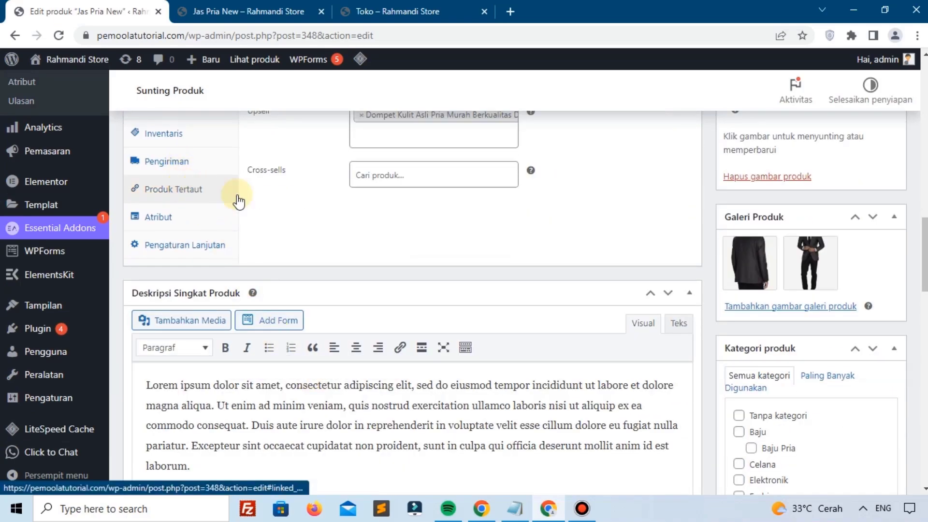
scroll(270, 213, up, 2)
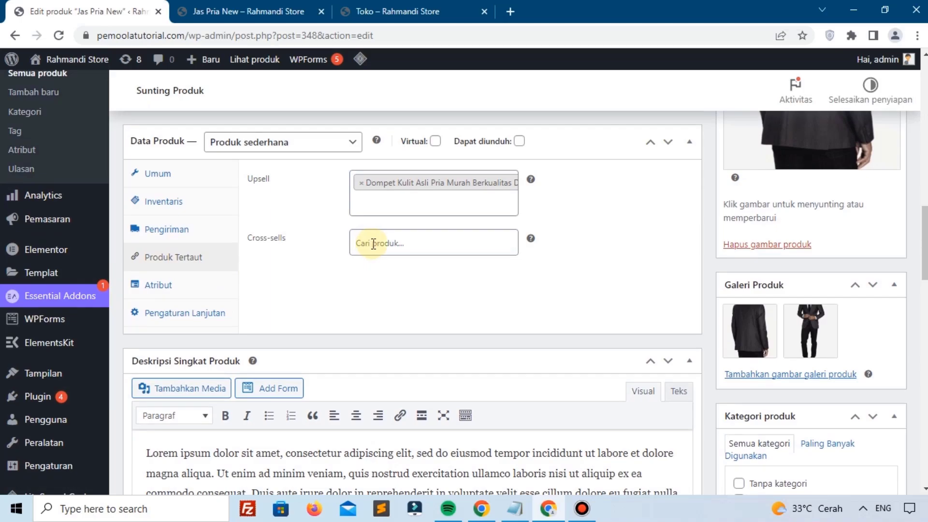
mouse_move(530, 240)
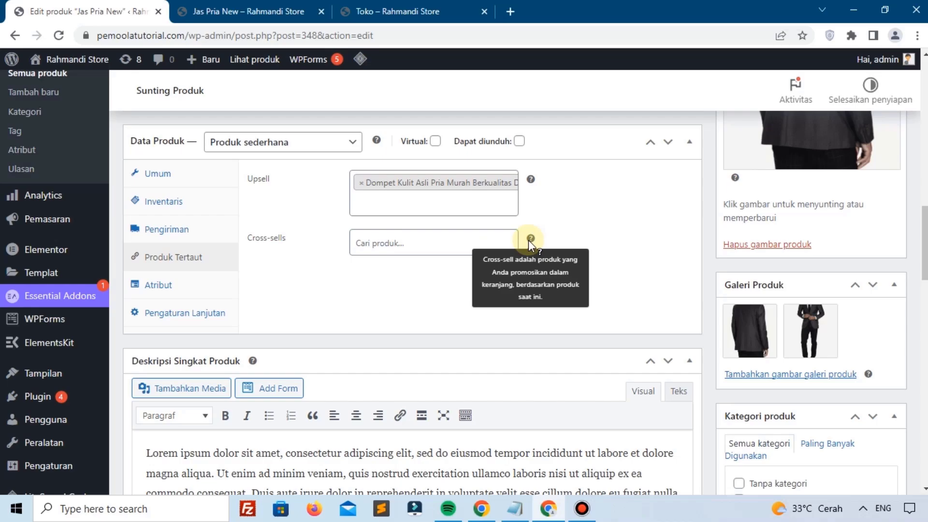
click(398, 246)
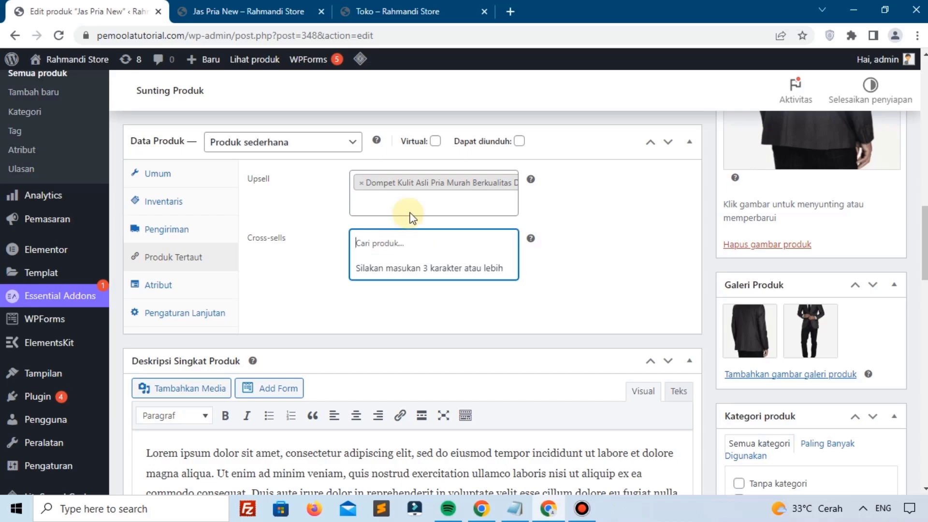
Step: Try a 'celan' cross-sell search while checking the shop listing for product names
click(406, 11)
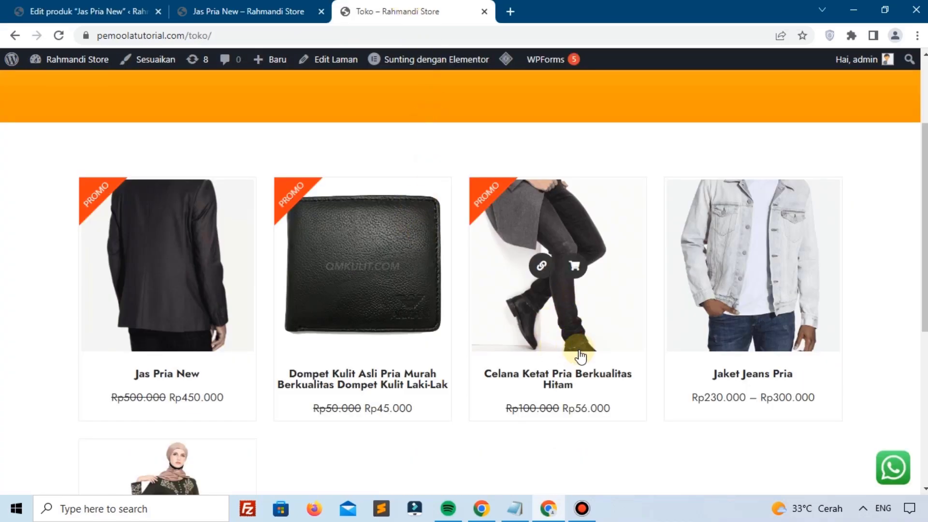
click(51, 12)
text(c)
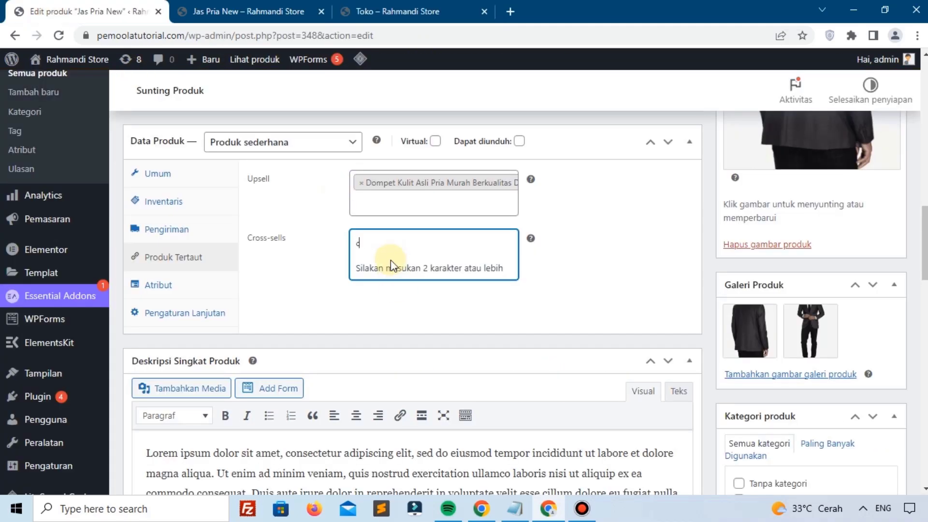
text(elan)
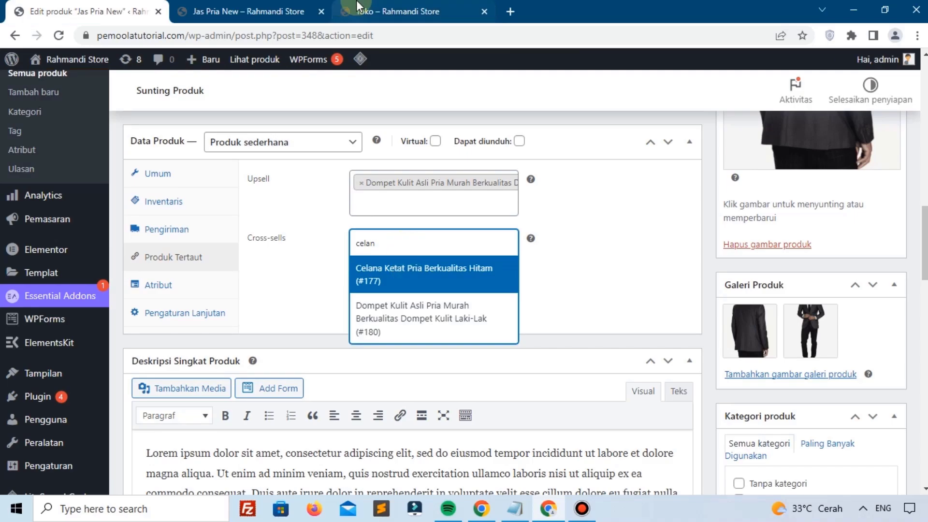
click(367, 11)
scroll(154, 358, down, 4)
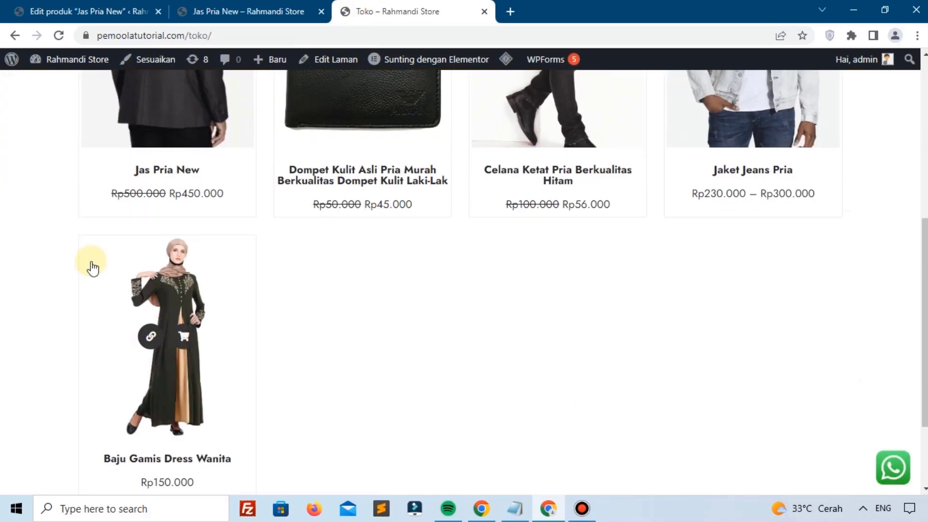
click(87, 11)
Step: Search 'gam', add Baju Gamis Dress Wanita (GMS 01) as a cross-sell, and click Perbarui
click(396, 245)
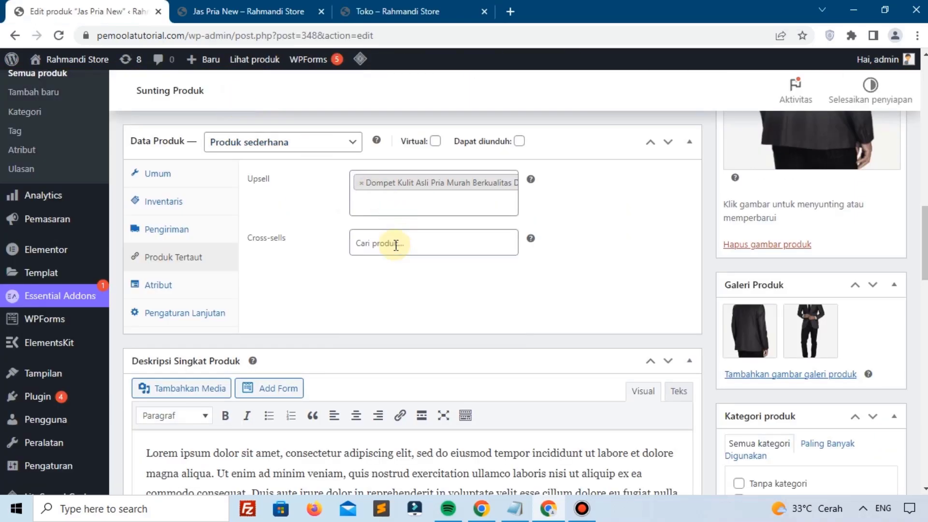
click(396, 245)
text(gamis)
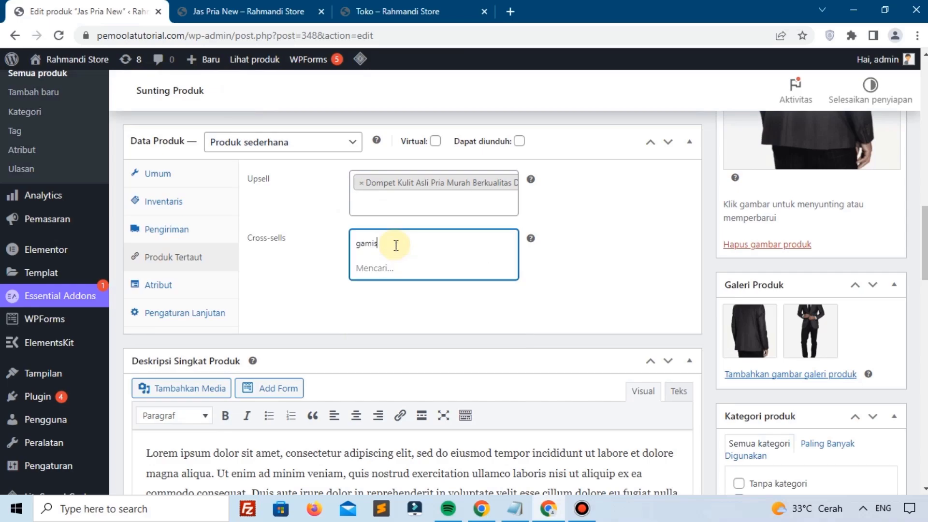
click(395, 263)
scroll(839, 217, up, 4)
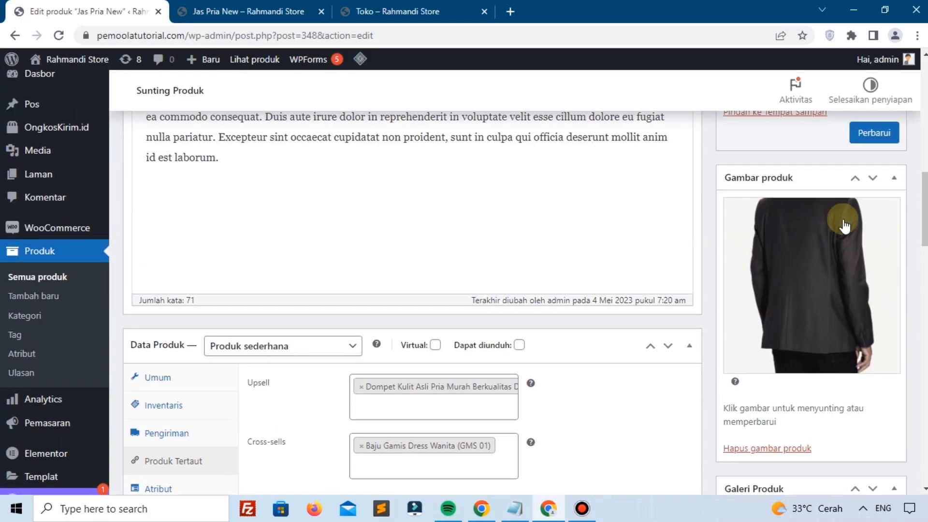
click(865, 144)
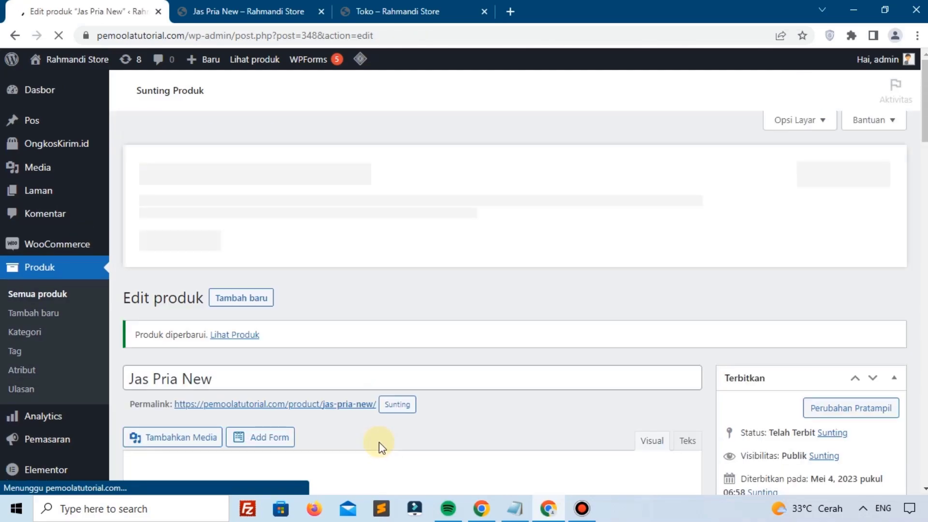
Step: Add Jas Pria New to the cart at Rp450.000 and check Baju Gamis Dress Wanita is suggested
click(183, 6)
scroll(244, 296, up, 10)
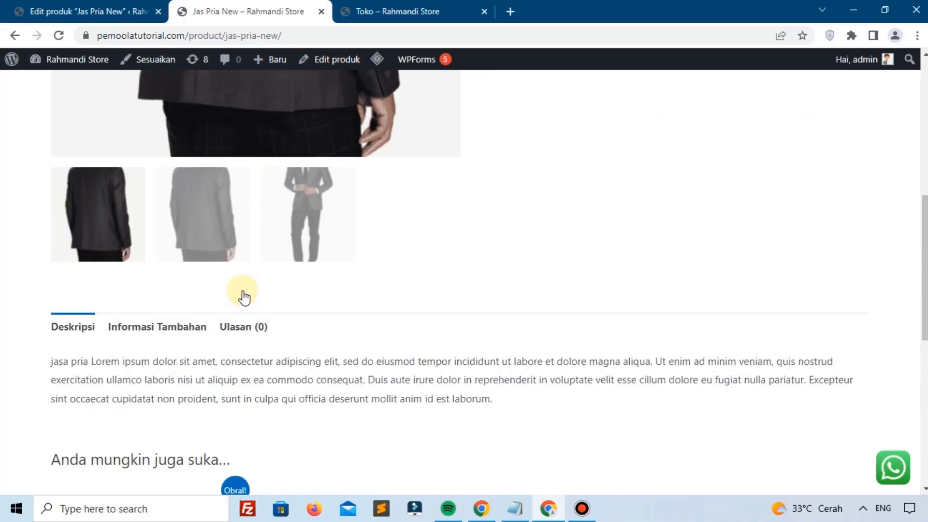
scroll(244, 296, up, 3)
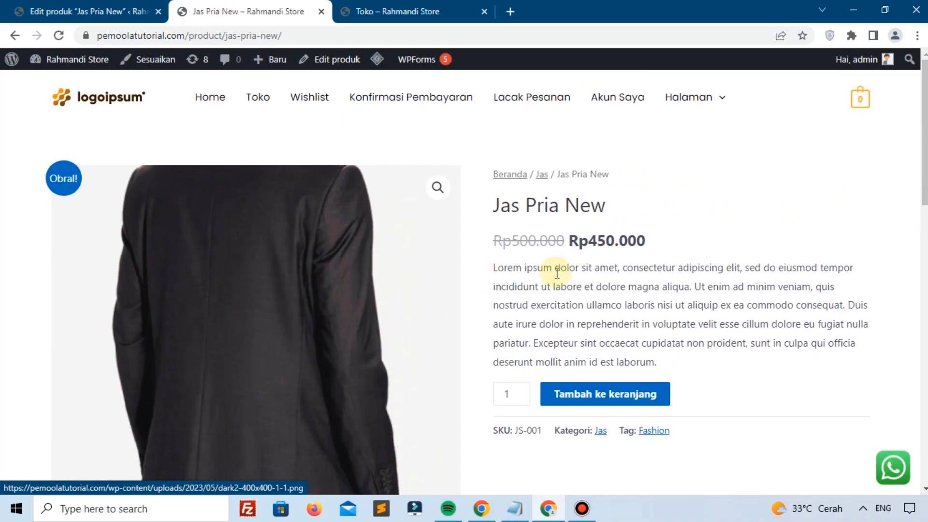
click(575, 402)
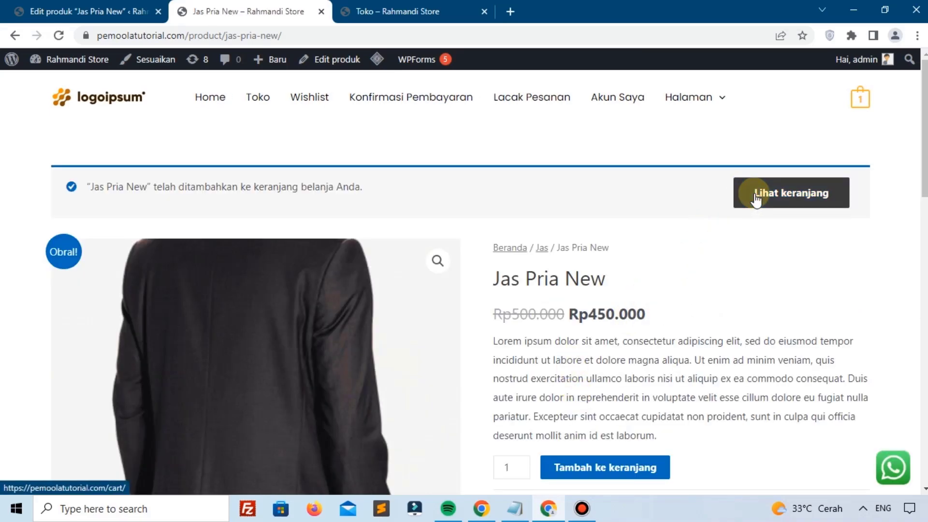
click(756, 198)
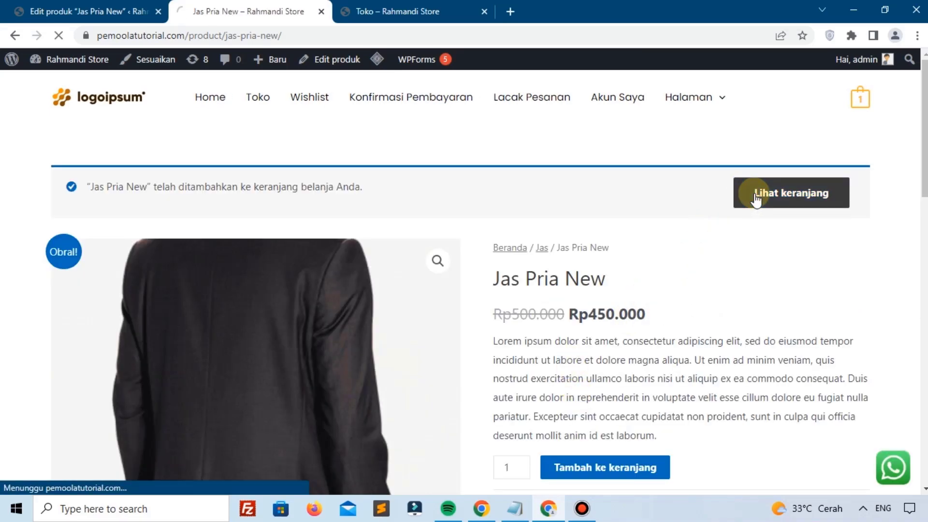
scroll(525, 219, down, 5)
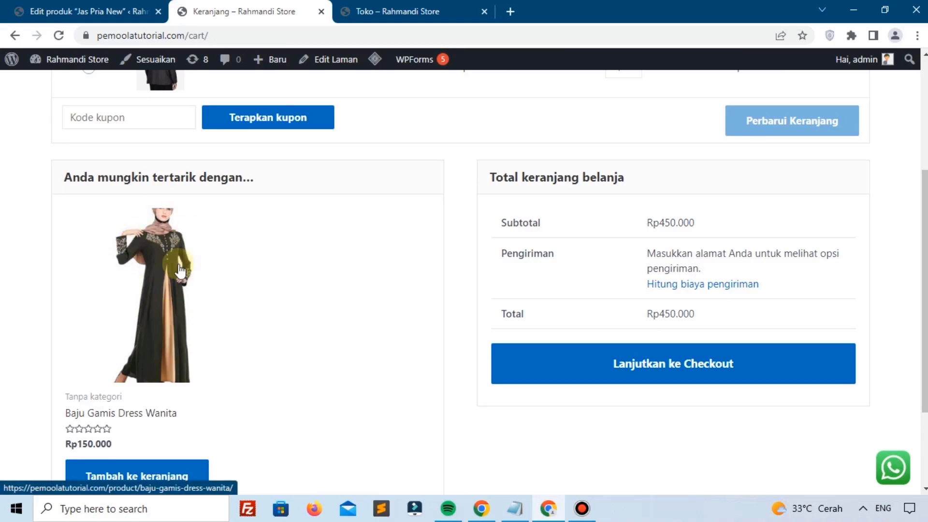
scroll(147, 320, down, 1)
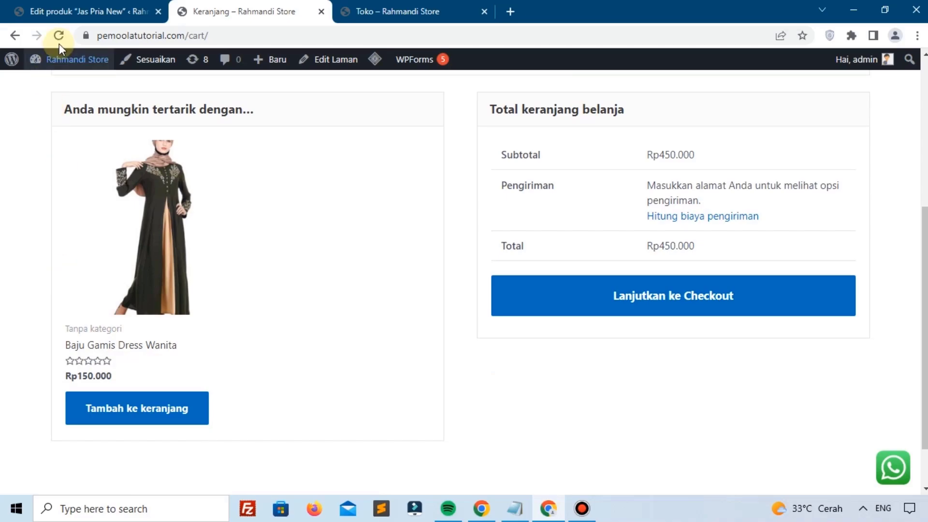
click(73, 19)
Step: Keep Produk sederhana as the type, then switch Aktifkan ulasan off under Pengaturan Lanjutan
scroll(293, 326, down, 10)
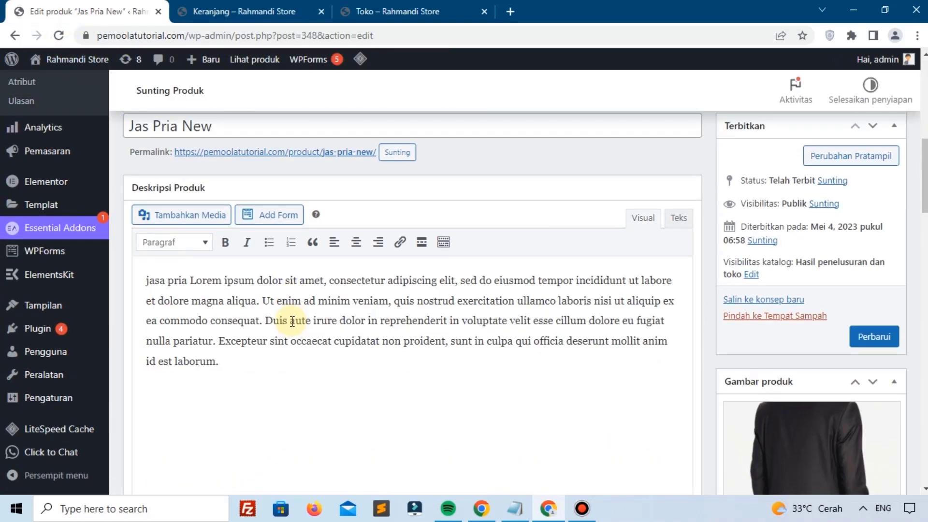
scroll(291, 325, down, 2)
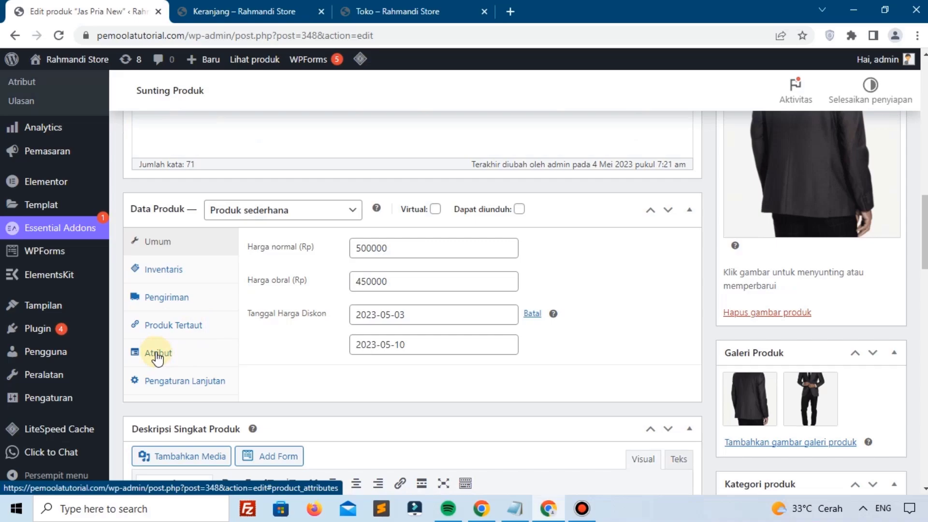
click(262, 209)
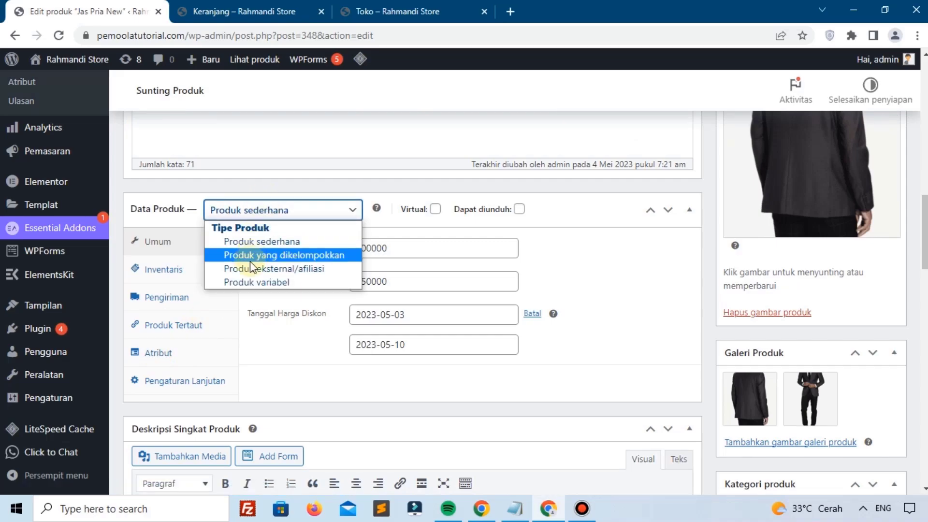
click(181, 358)
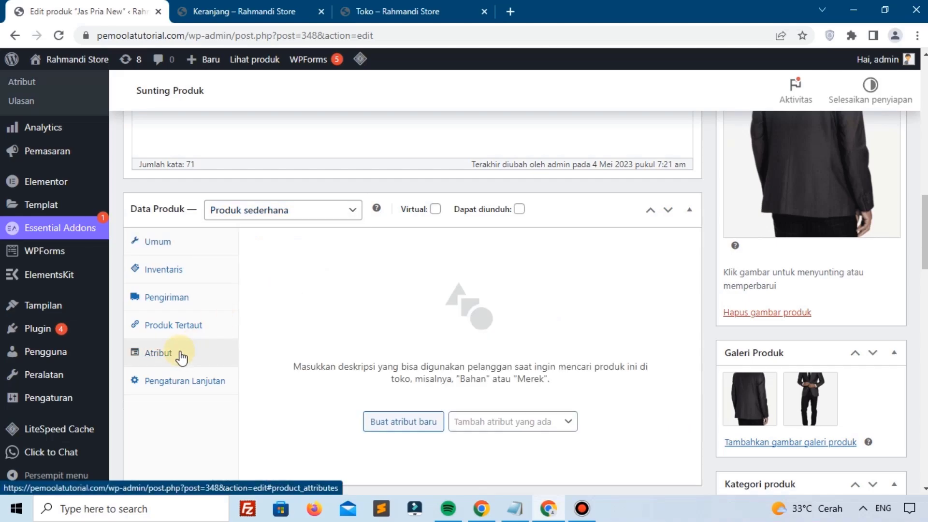
click(175, 381)
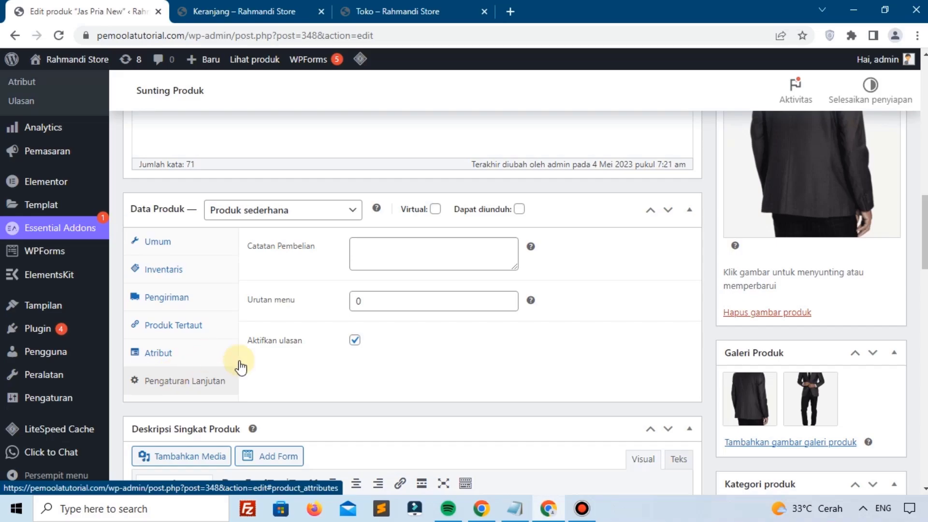
click(354, 340)
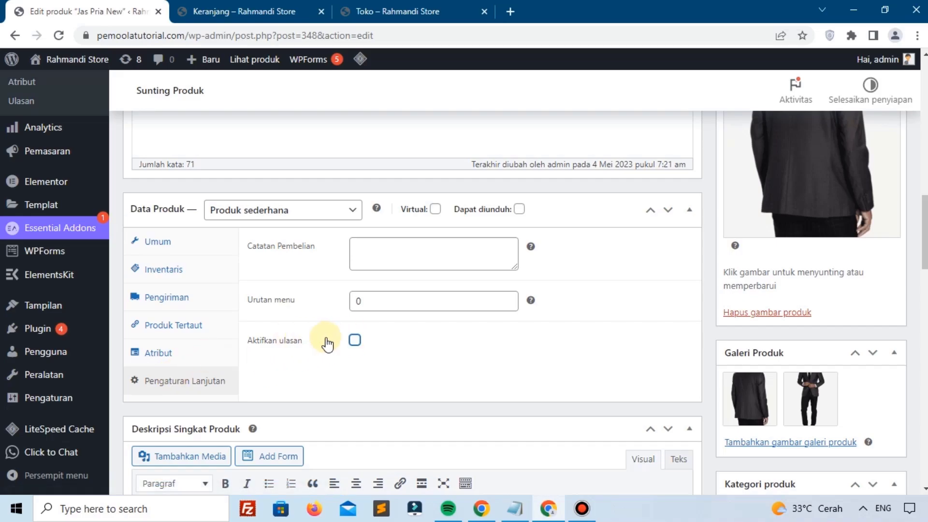
click(354, 341)
click(244, 11)
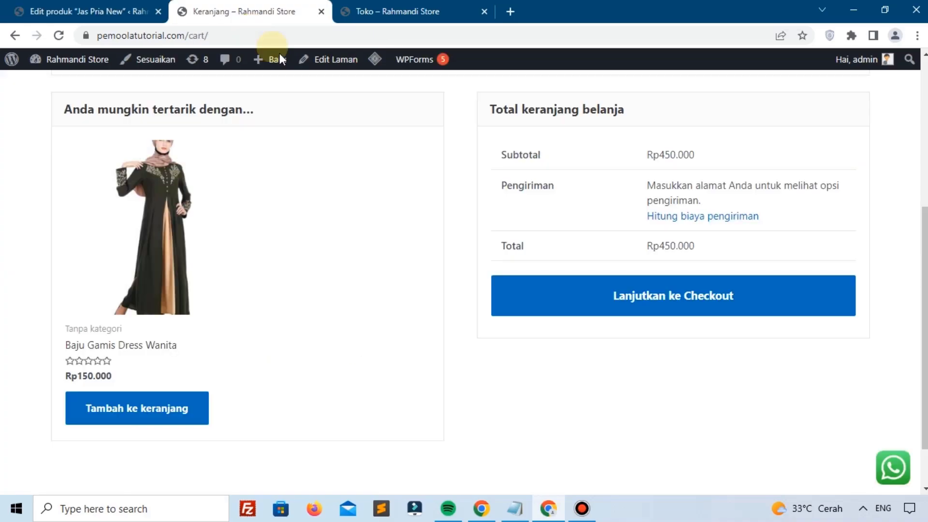
scroll(368, 210, up, 5)
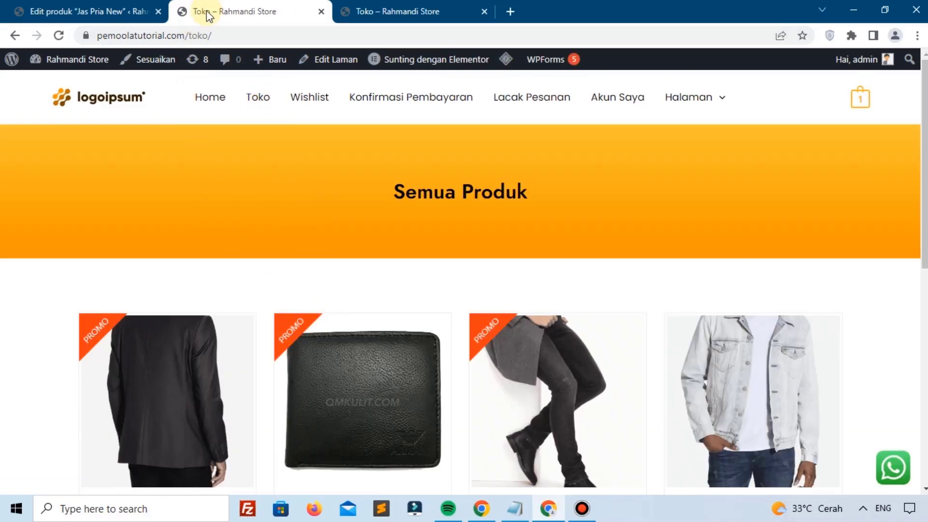
click(136, 11)
scroll(269, 228, up, 8)
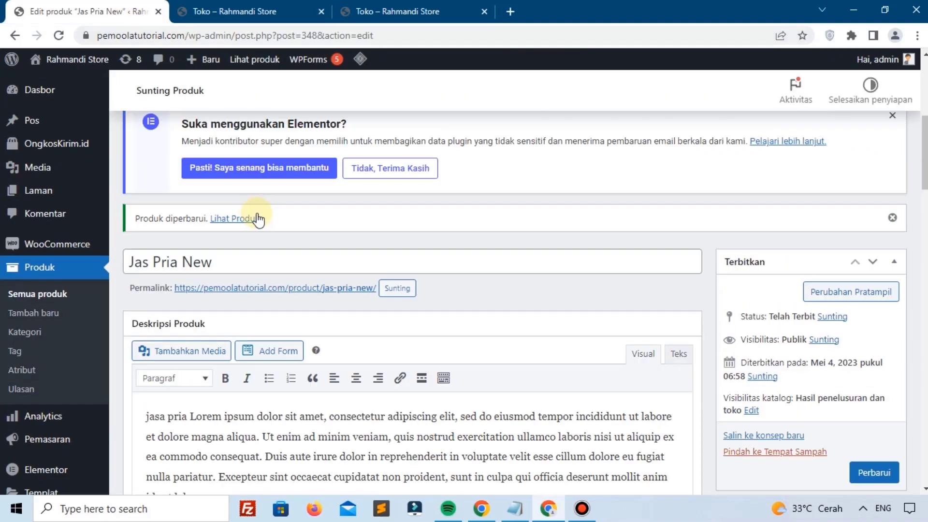
Step: Open the Jas Pria New storefront page in a new tab and check its Ulasan tab
right_click(259, 219)
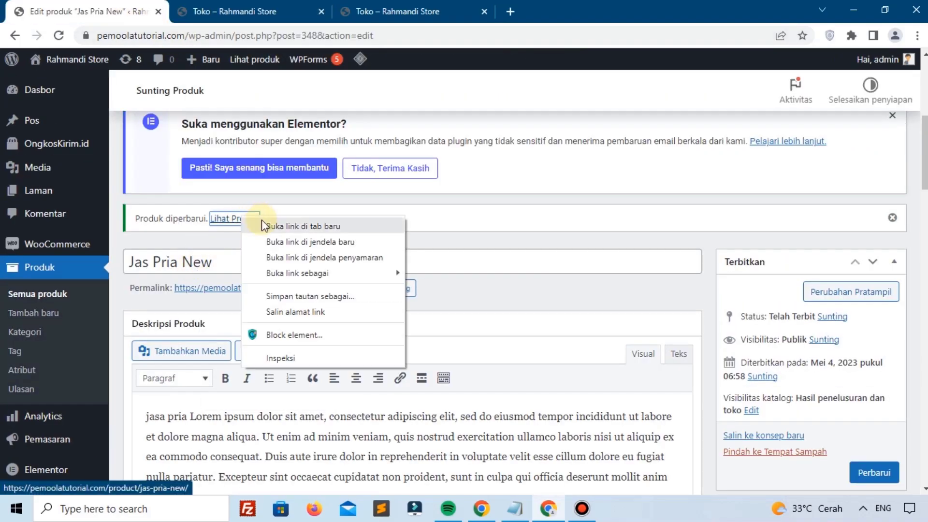
click(285, 226)
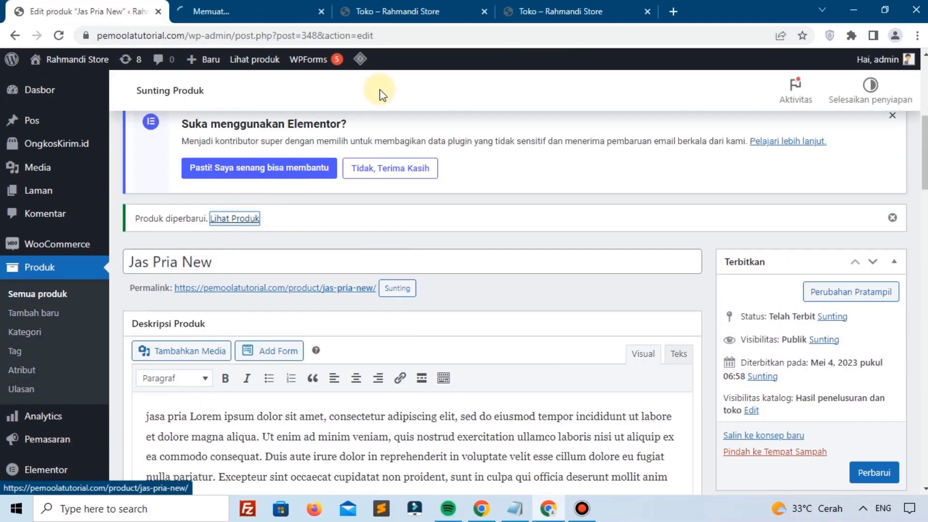
click(483, 11)
click(235, 5)
scroll(385, 285, down, 7)
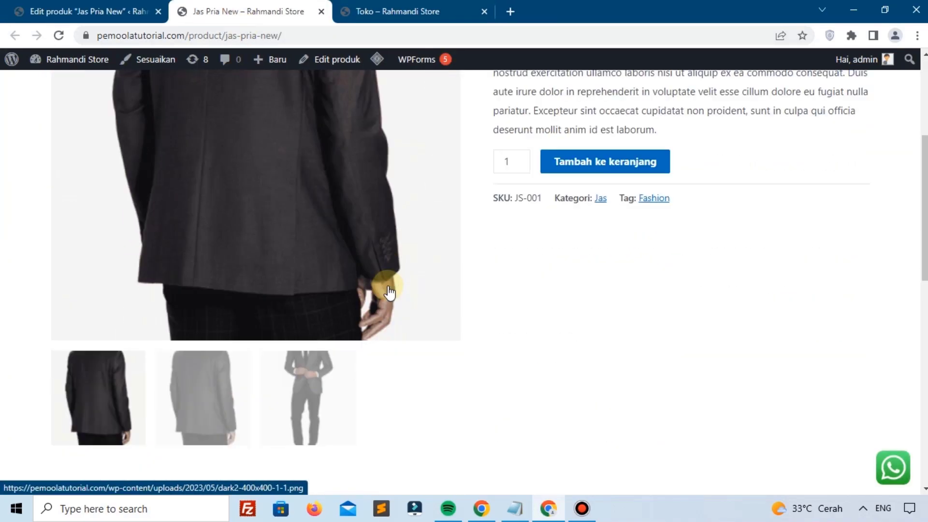
scroll(387, 289, down, 3)
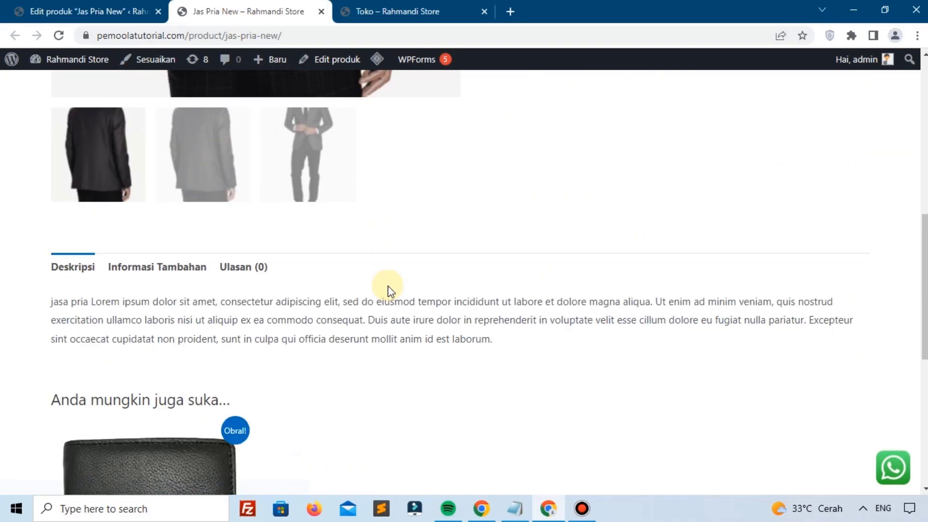
click(235, 274)
scroll(259, 281, down, 3)
Step: Untick Aktifkan ulasan, update the product, and reload the storefront page
key(ctrl+Page_Up)
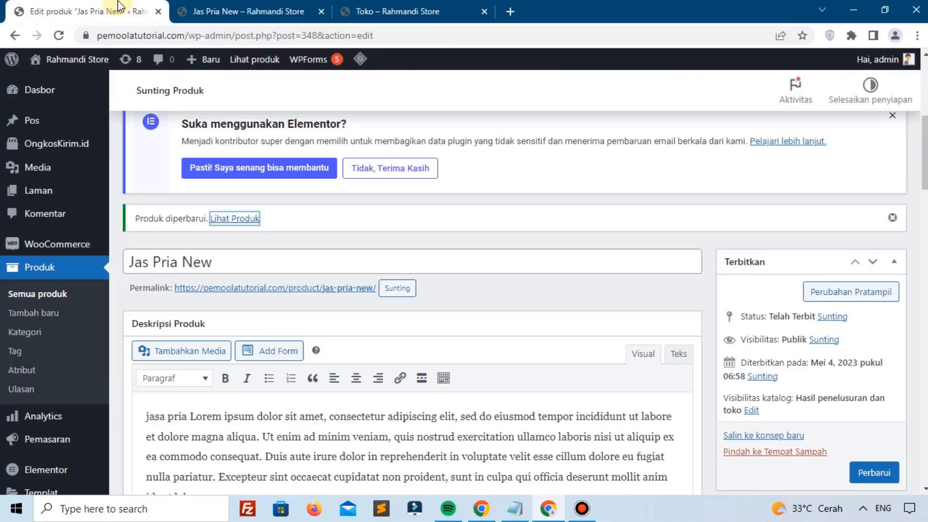
scroll(424, 289, down, 10)
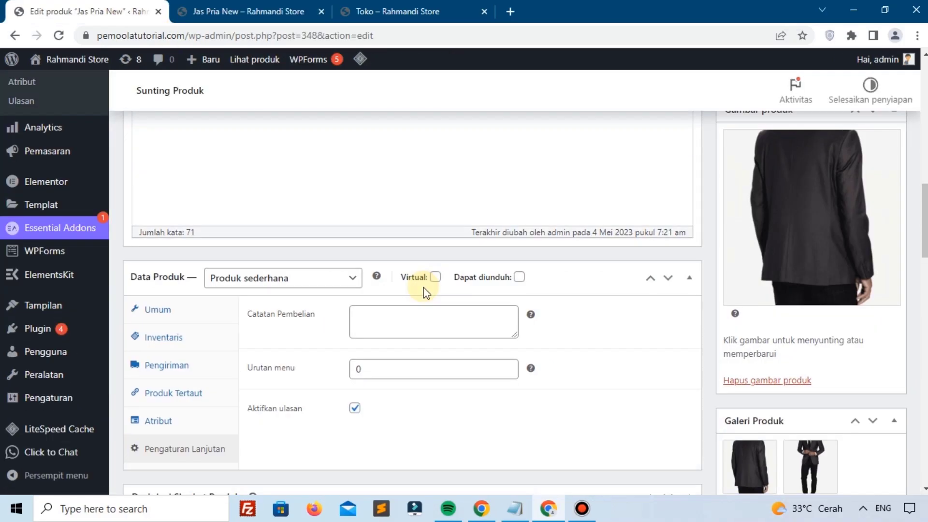
click(355, 341)
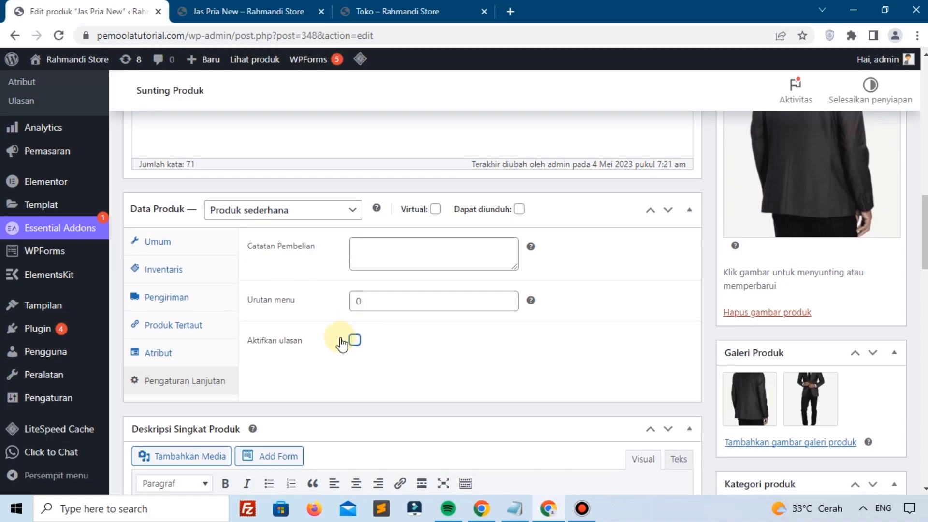
scroll(613, 348, up, 6)
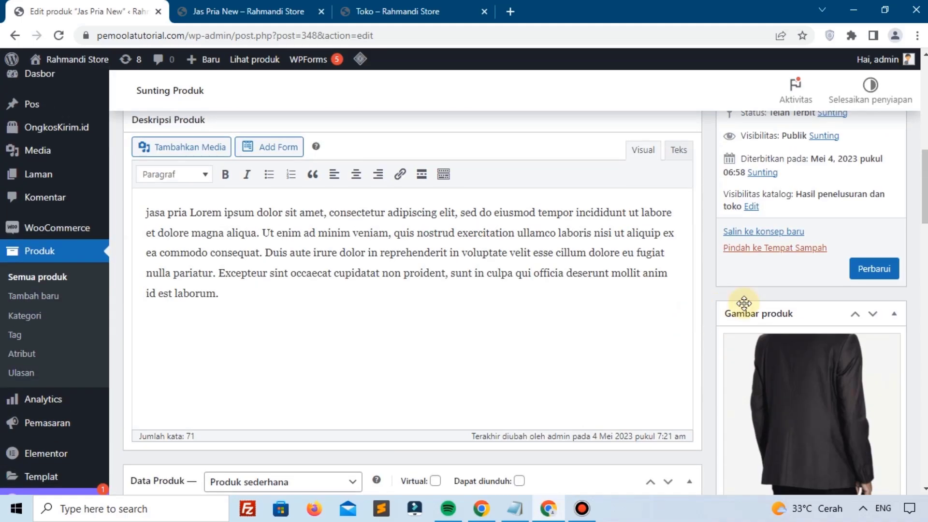
click(874, 269)
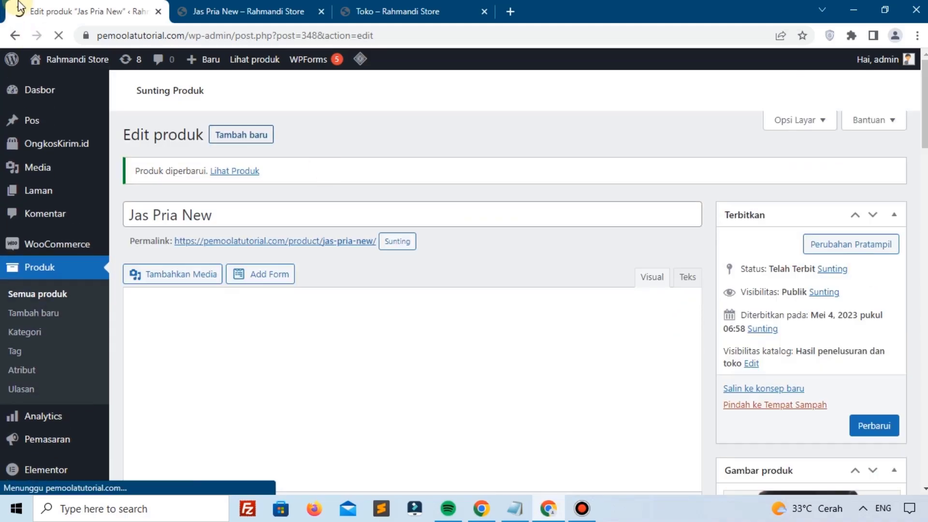
click(276, 6)
click(59, 35)
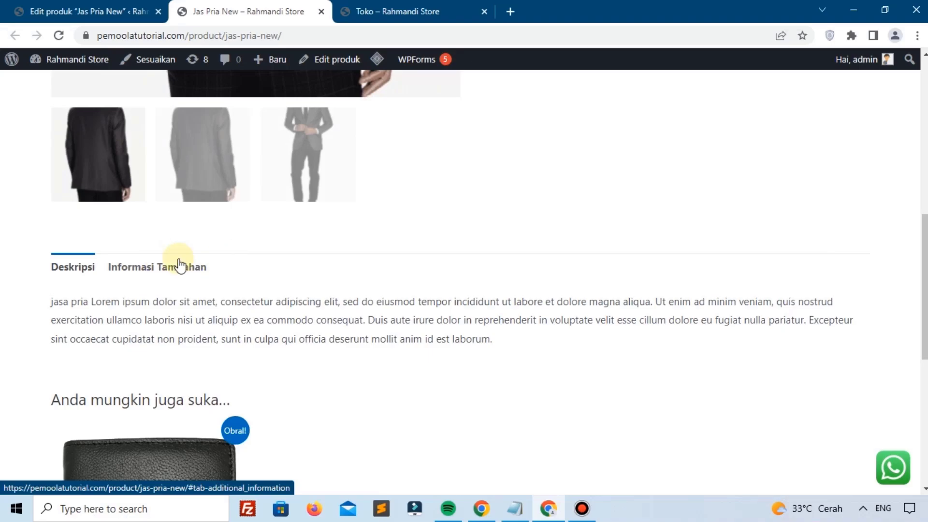
click(106, 10)
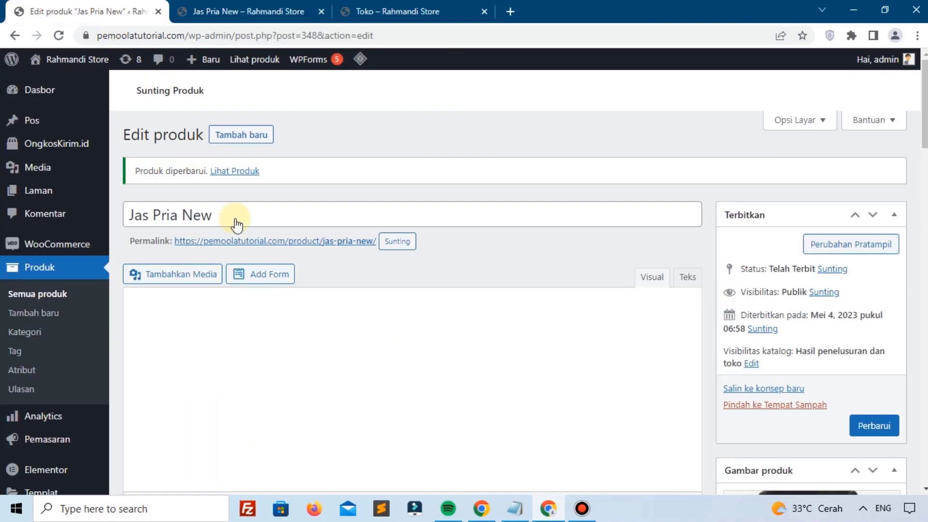
scroll(264, 273, down, 5)
scroll(264, 277, down, 10)
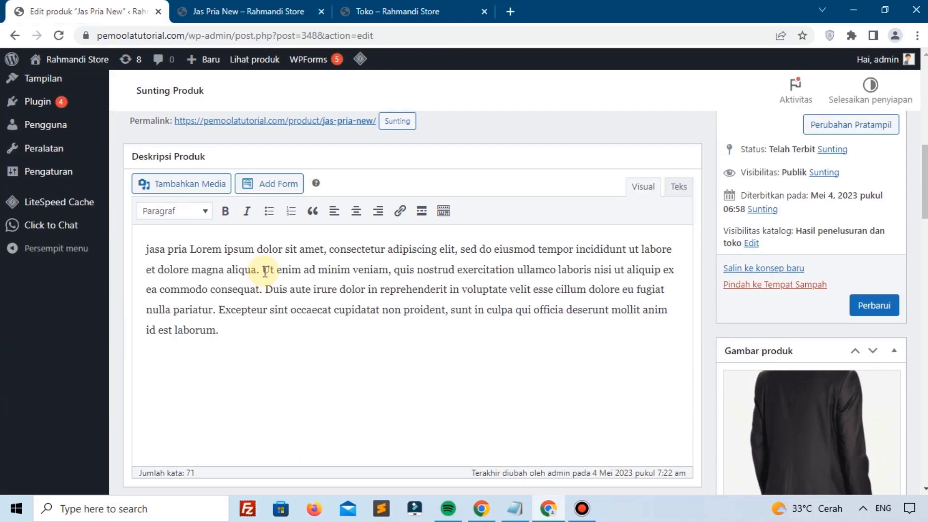
scroll(264, 277, up, 3)
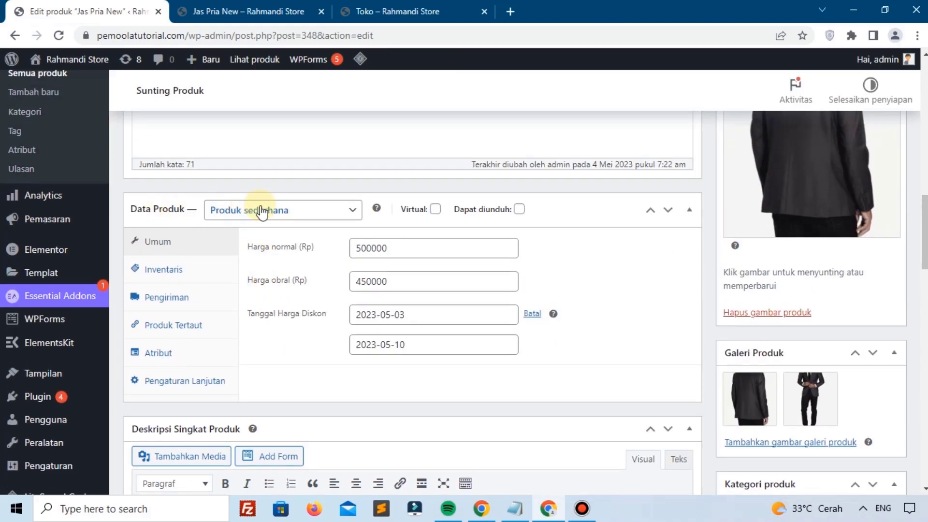
click(249, 218)
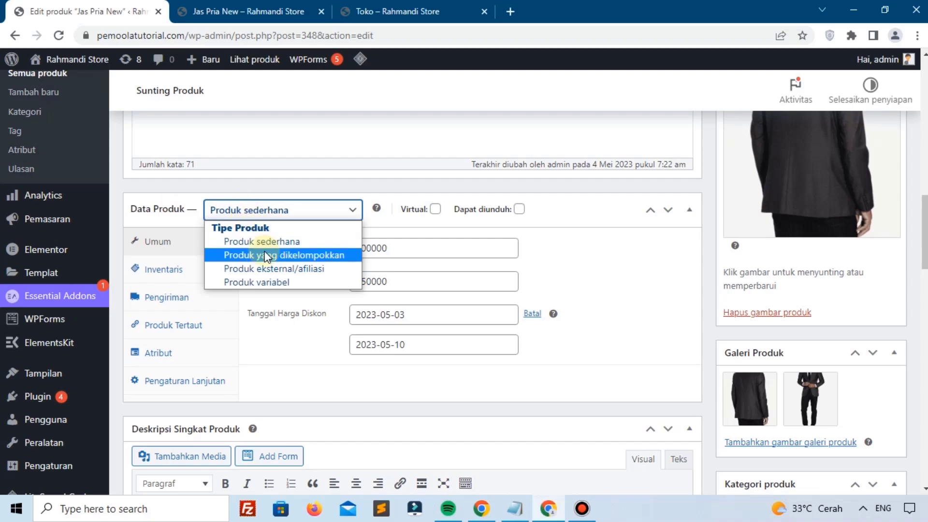
click(364, 166)
scroll(358, 184, up, 10)
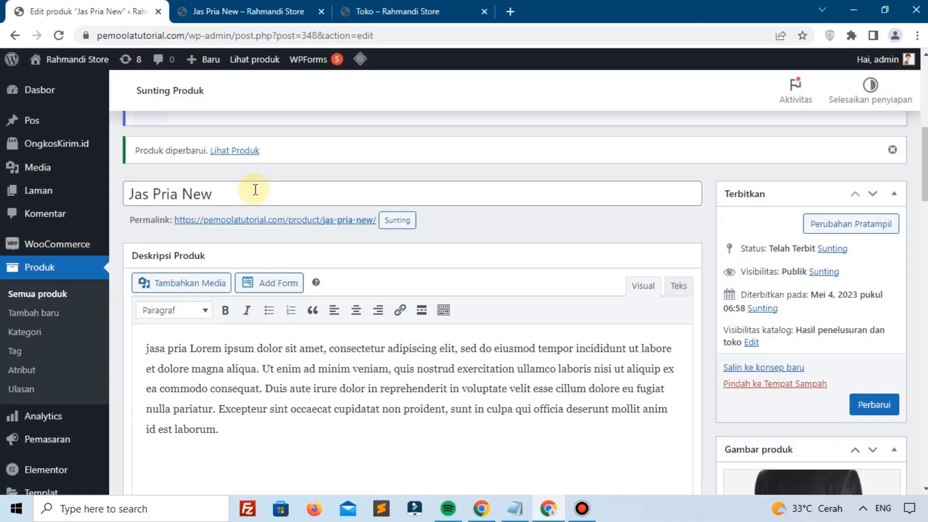
scroll(255, 190, up, 7)
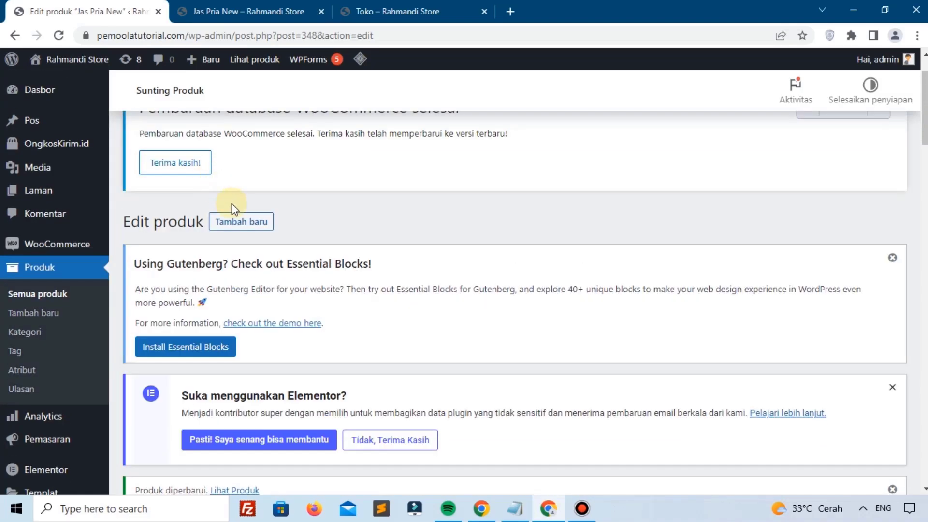
Step: Start a new product named Flashdisk
click(241, 221)
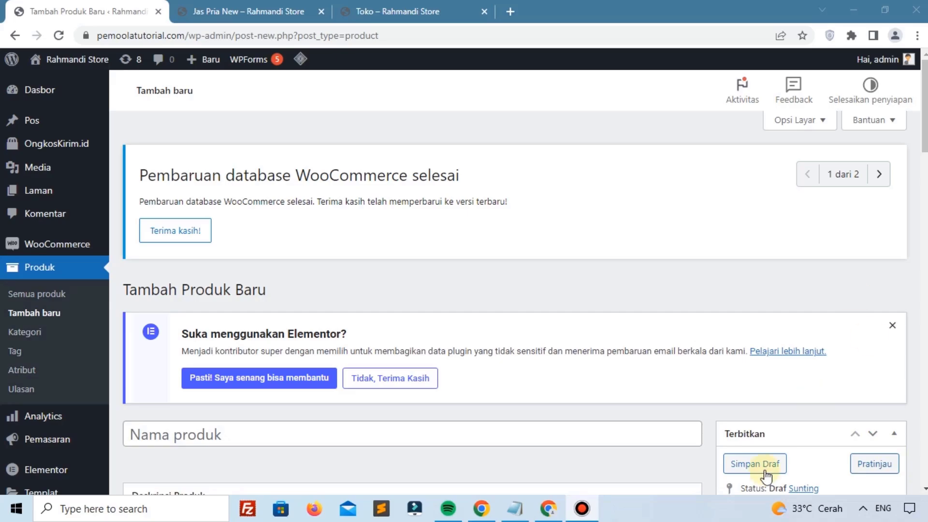
scroll(526, 379, down, 3)
click(478, 300)
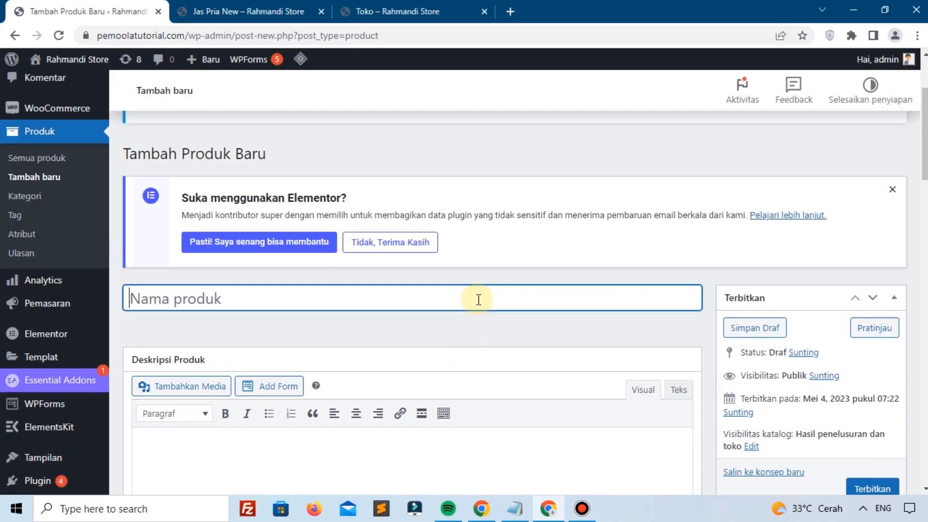
text(Flashdisk)
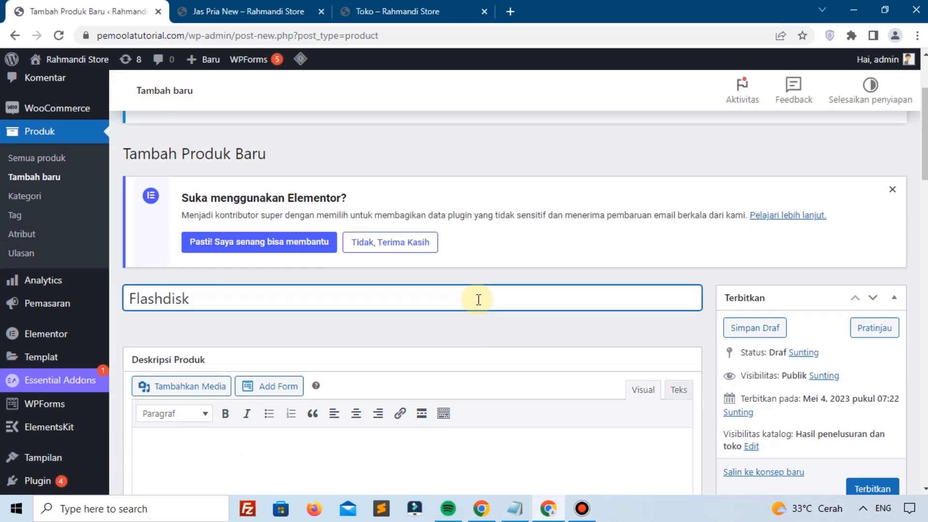
Step: Paste the Lorem ipsum text into the Flashdisk product description
scroll(828, 84, down, 4)
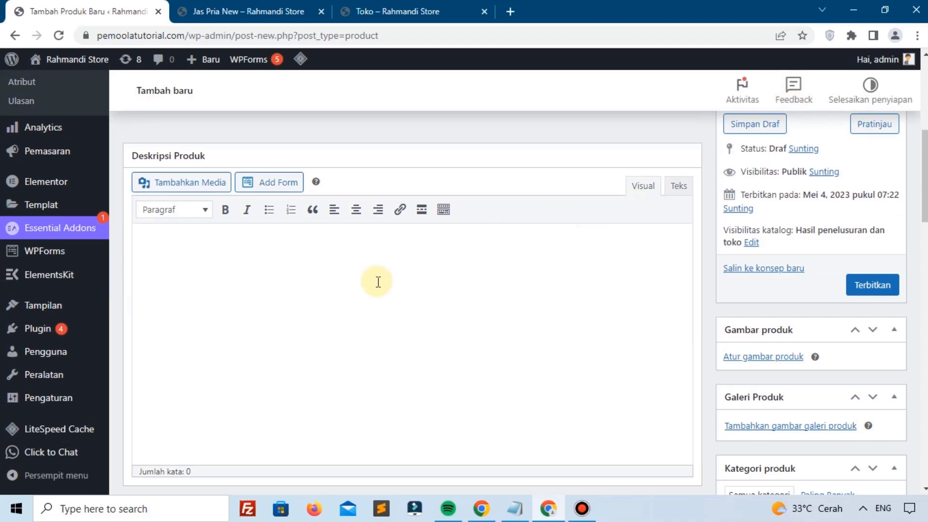
click(378, 283)
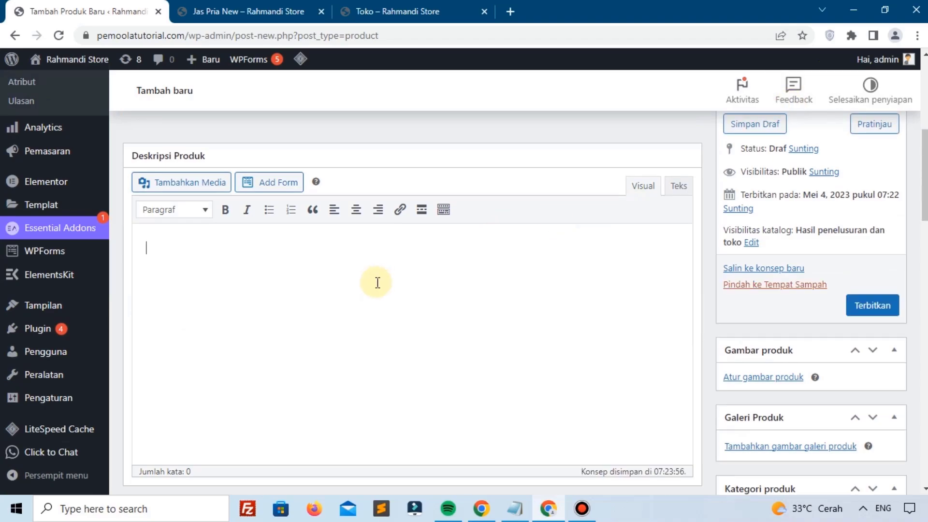
text(Lorem ipsum dolor sit amet, consectetur adipiscing elit, sed do eiusmod tempor incididunt ut labore et dolore magna aliqua. Ut enim ad minim veniam, quis nostrud exercitation ullamco laboris nisi ut aliquip ex ea commodo consequat. Duis aute irure dolor in reprehenderit in voluptate velit esse cillum dolore eu fugiat nulla pariatur. Excepteur sint occaecat cupidatat non proident, sunt in culpa qui officia deserunt mollit anim id est laborum.)
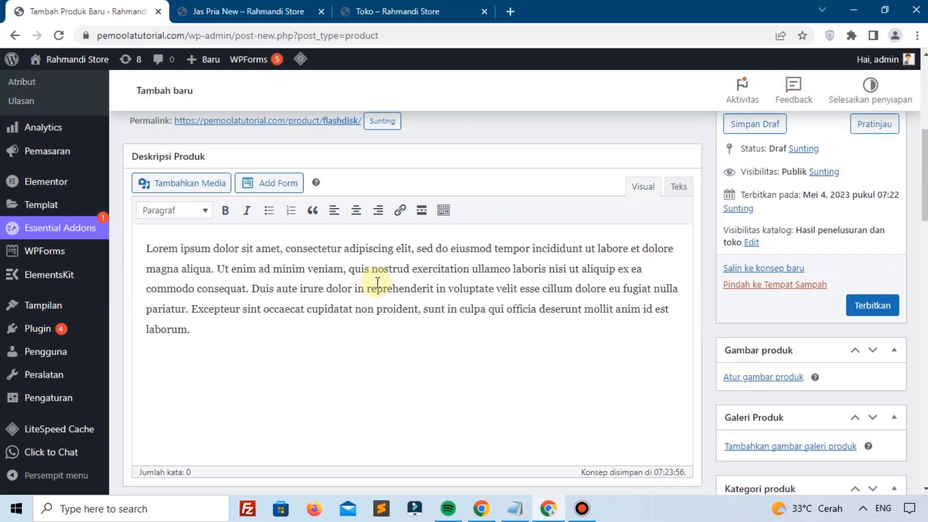
scroll(339, 308, down, 4)
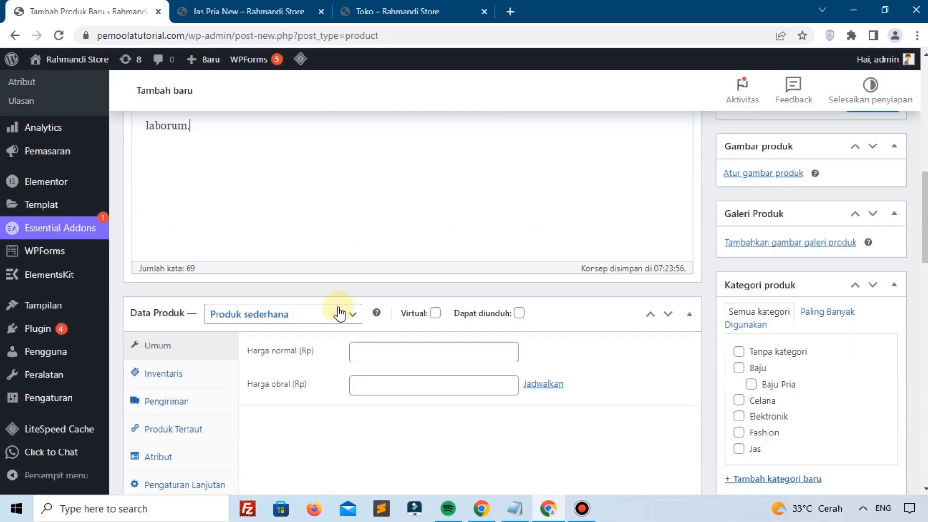
click(269, 315)
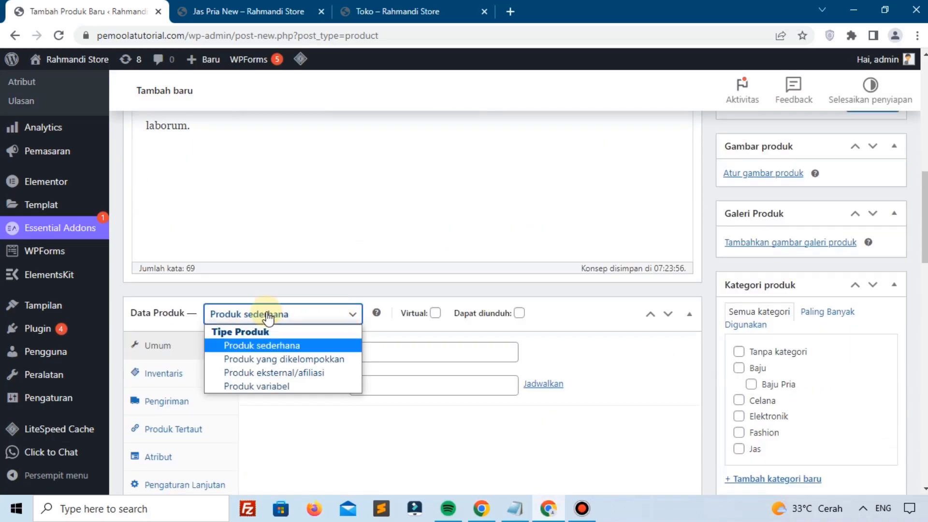
Step: Make Flashdisk a grouped product (Produk yang dikelompokkan) with SKU FD-001
click(261, 360)
click(364, 351)
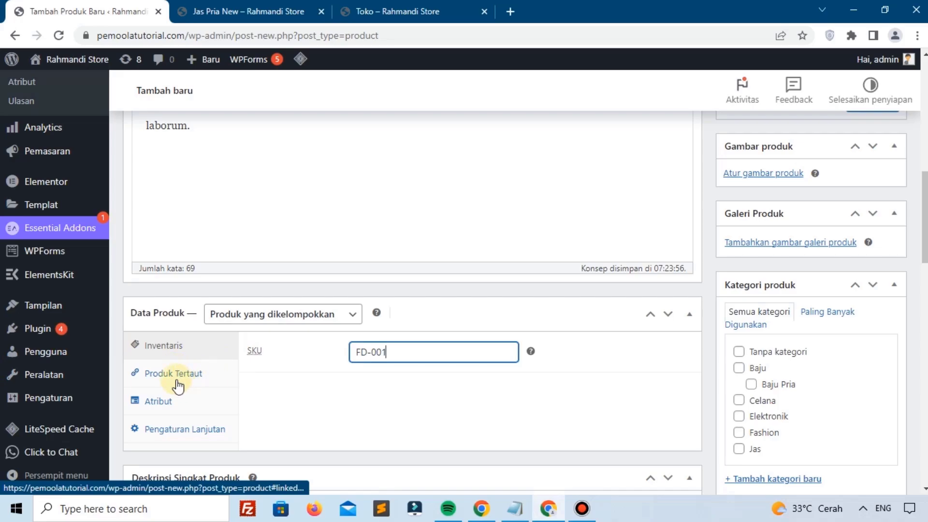
scroll(435, 375, down, 5)
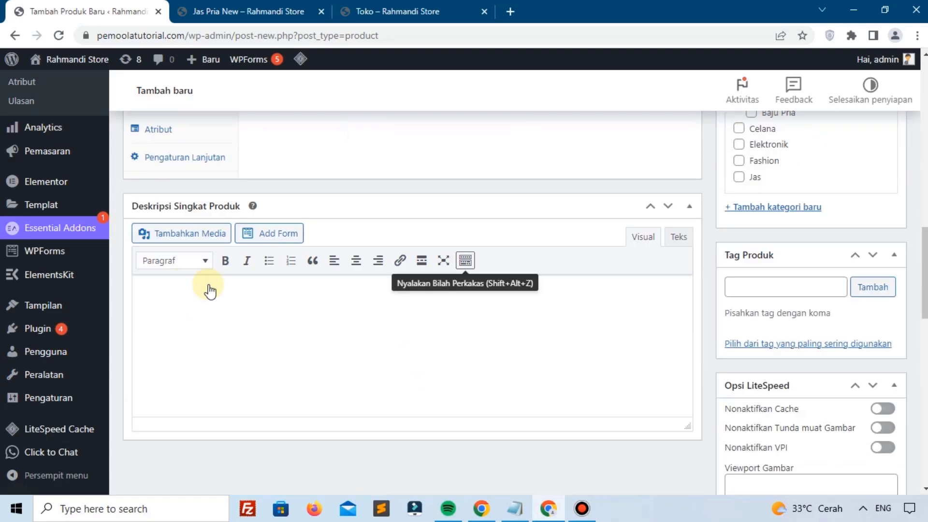
scroll(210, 290, up, 3)
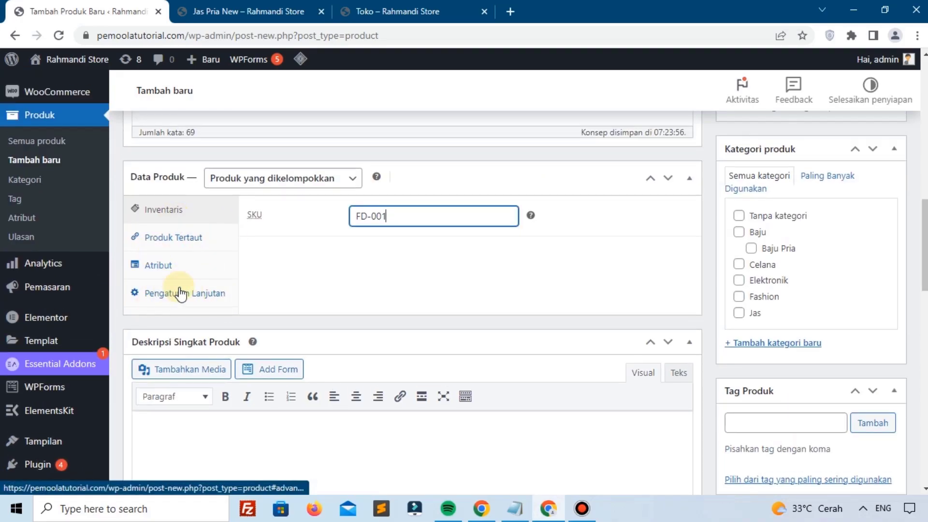
scroll(257, 338, down, 3)
Step: Paste Lorem ipsum into the Deskripsi Singkat Produk
click(260, 339)
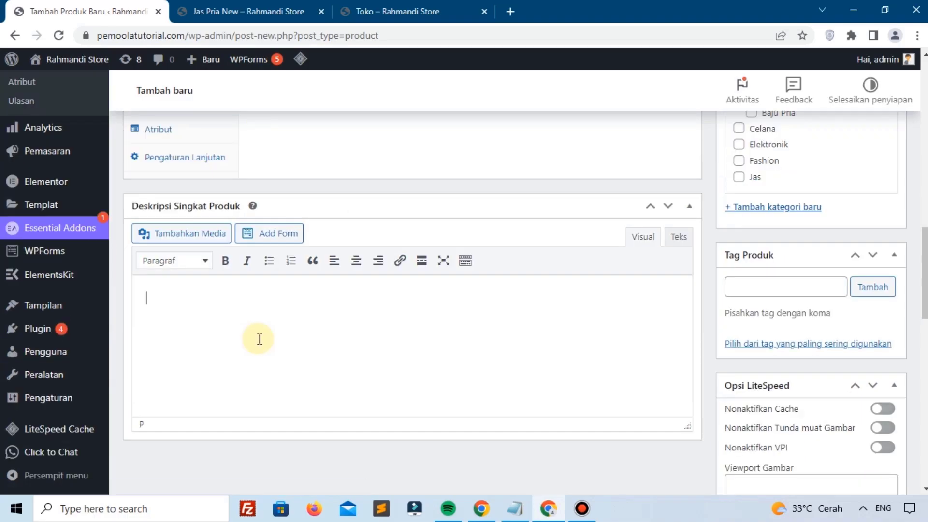
text(Lorem ipsum dolor sit amet, consectetur adipiscing elit, sed do eiusmod tempor incididunt ut labore et dolore magna aliqua. Ut enim ad minim veniam, quis nostrud exercitation ullamco laboris nisi ut aliquip ex ea commodo consequat. Duis aute irure dolor in reprehenderit in voluptate velit esse cillum dolore eu fugiat nulla pariatur. Excepteur sint occaecat cupidatat non proident, sunt in culpa qui officia deserunt mollit anim id est laborum.)
scroll(497, 360, up, 12)
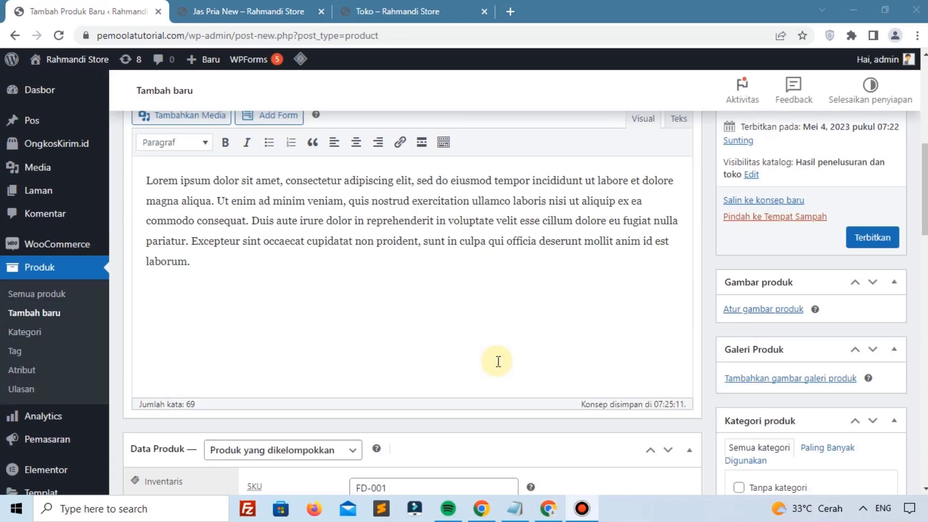
Step: Upload the SanDisk flashdisk photo and set it as the product image
scroll(754, 227, down, 3)
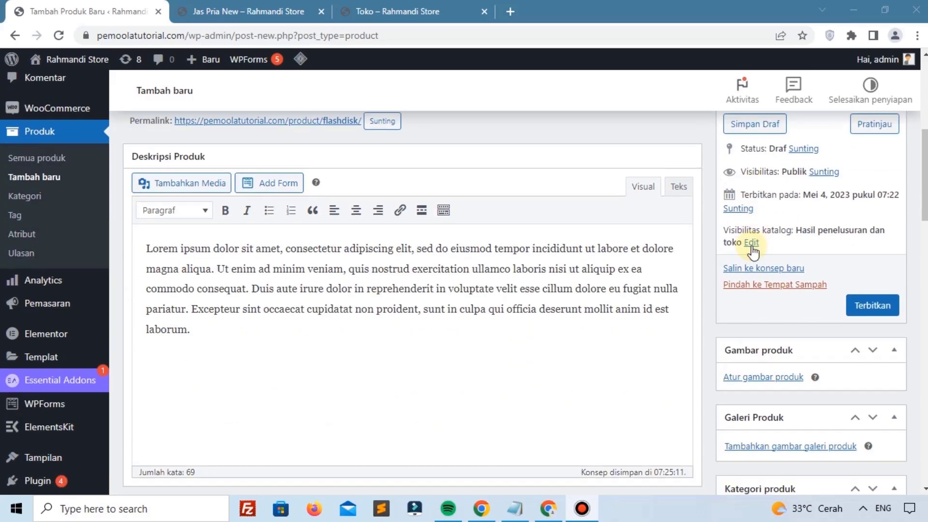
click(766, 377)
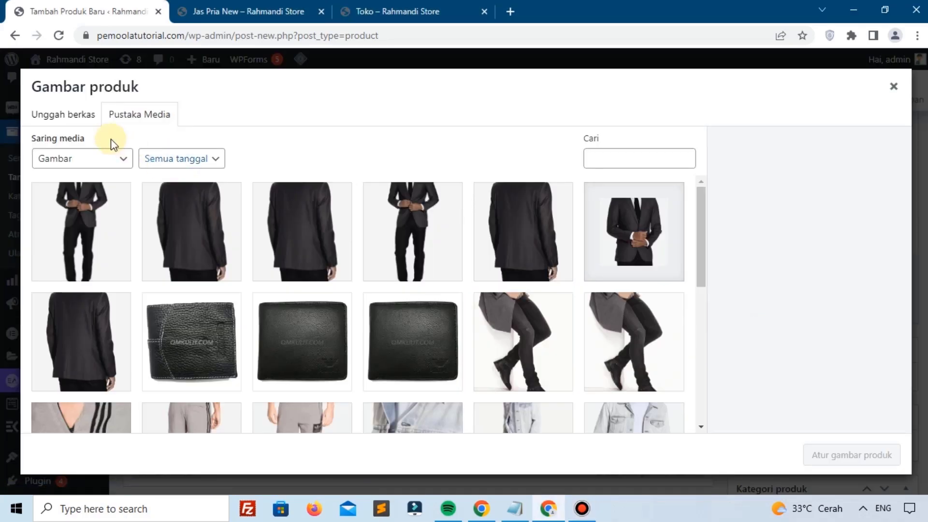
click(87, 121)
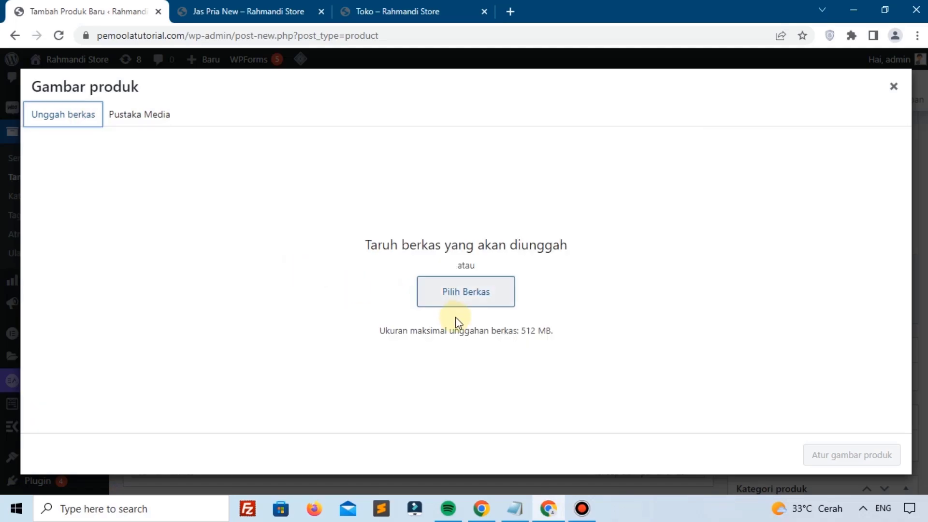
click(454, 309)
click(585, 129)
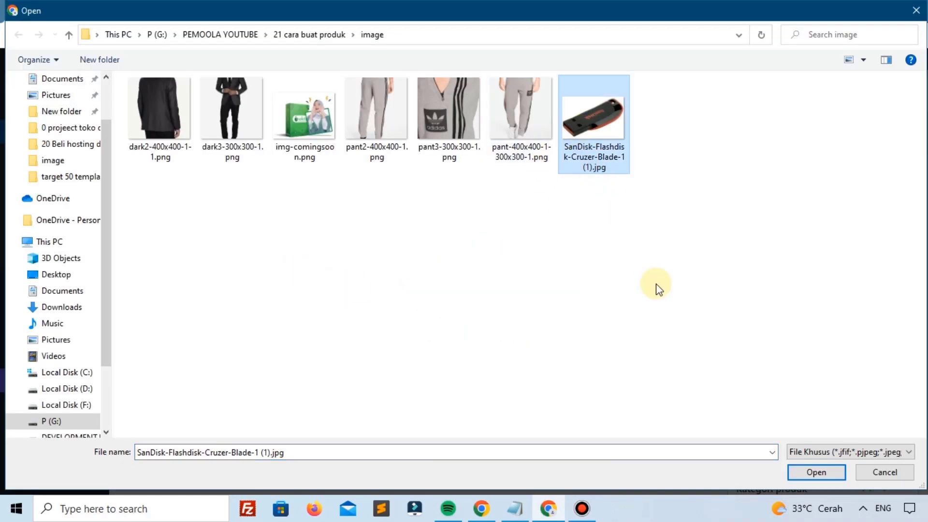
click(818, 471)
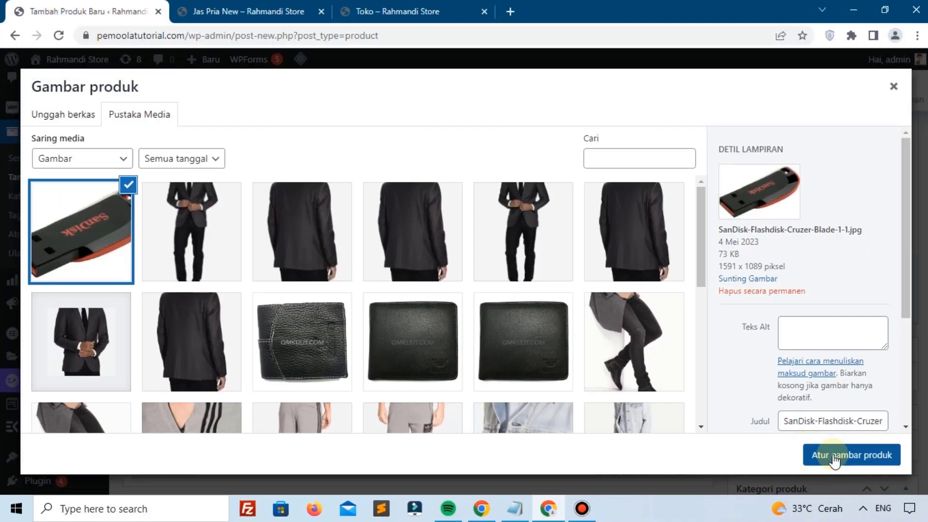
click(834, 455)
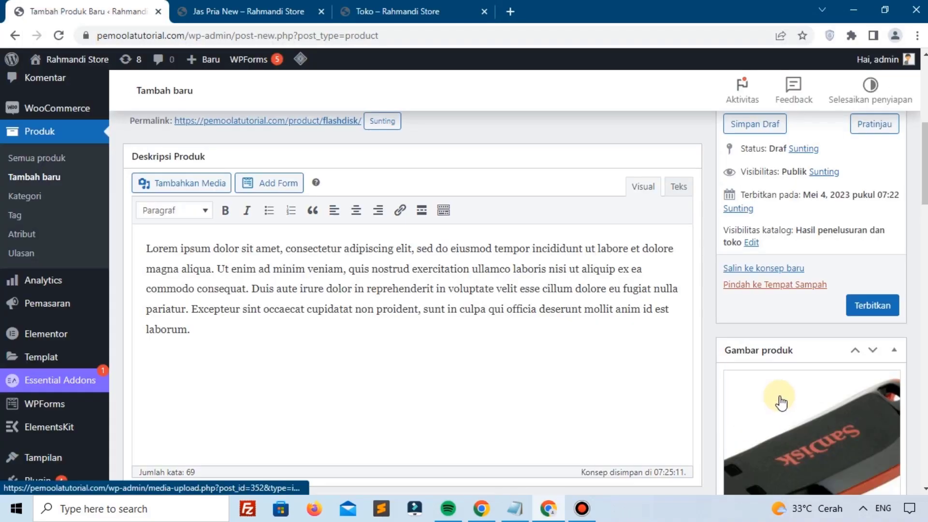
Step: Assign Flashdisk to the Elektronik product category
scroll(770, 367, down, 4)
scroll(771, 365, down, 3)
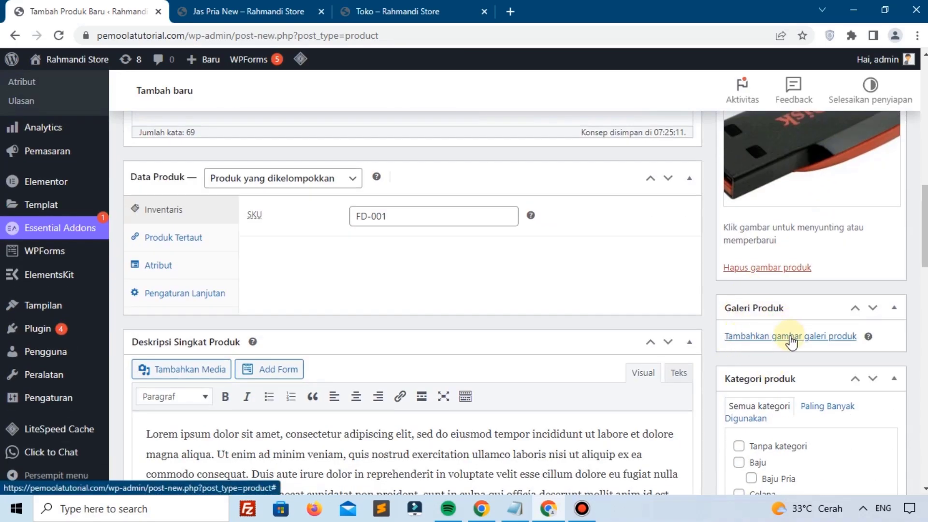
scroll(783, 334, down, 3)
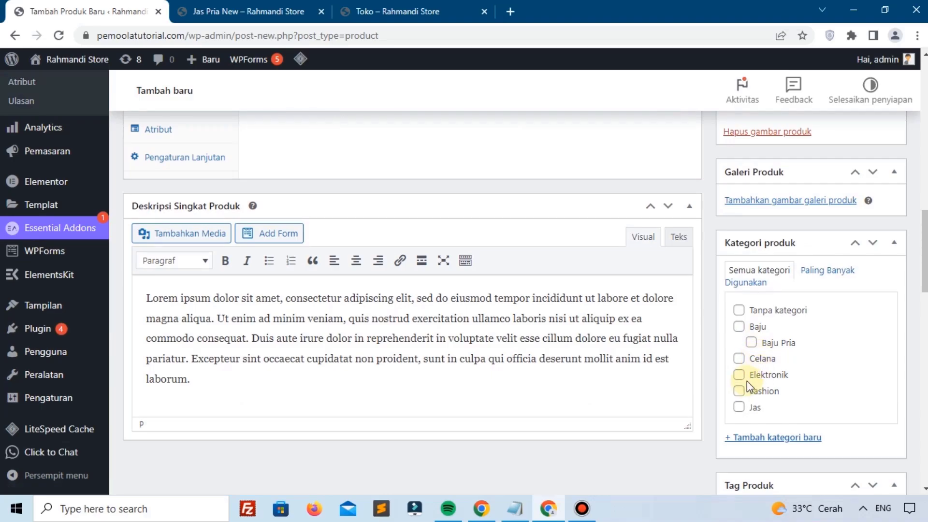
click(740, 375)
scroll(742, 379, down, 5)
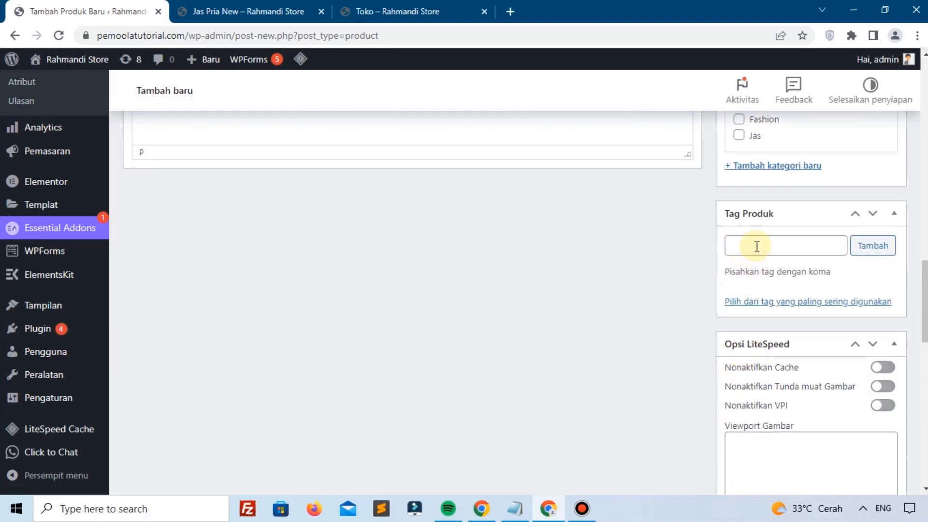
click(759, 243)
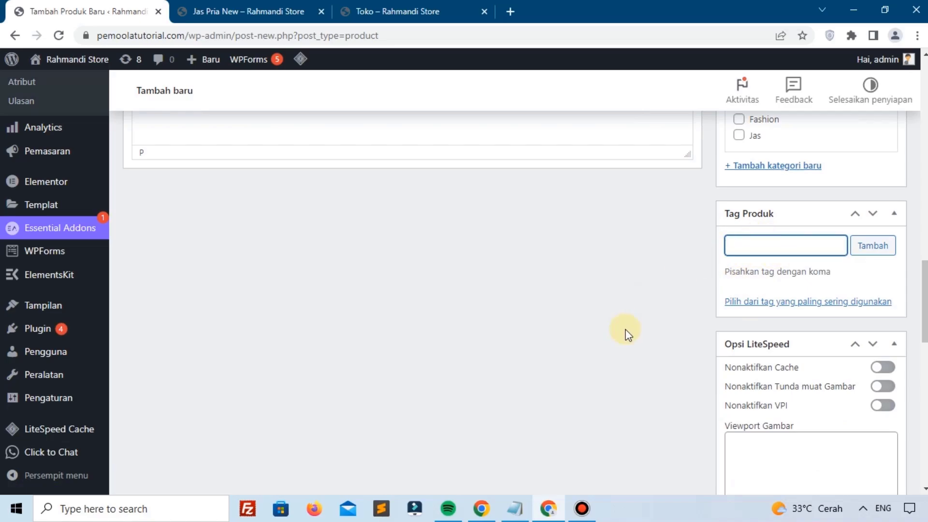
scroll(667, 311, down, 9)
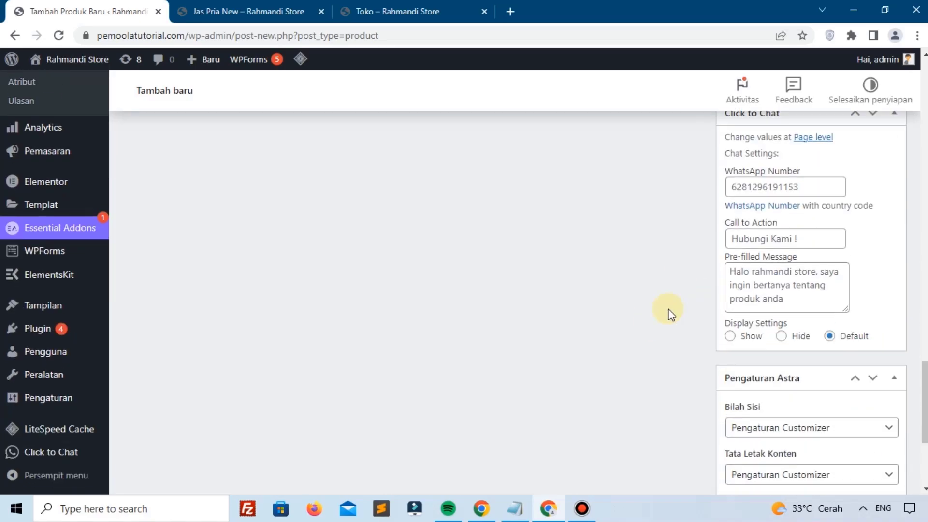
scroll(671, 313, down, 4)
scroll(670, 313, up, 20)
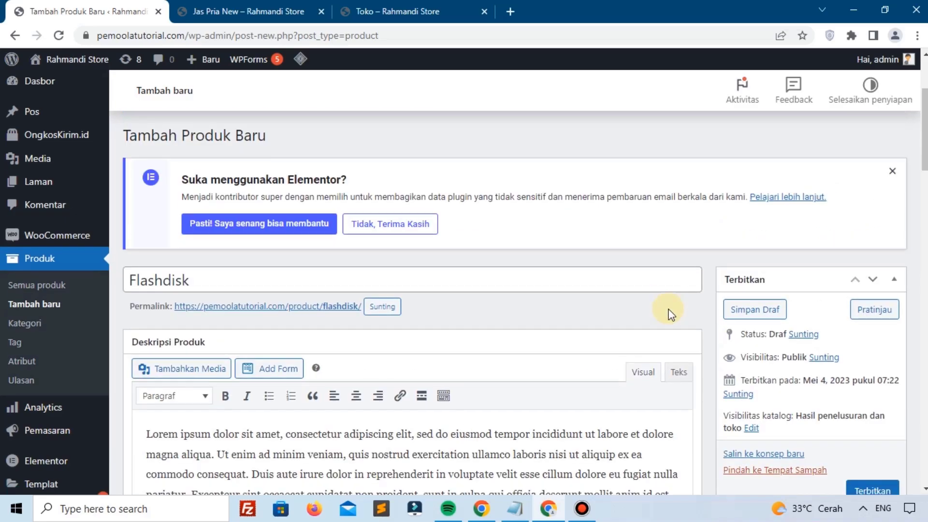
Step: Publish the Flashdisk product and check the 'Produk dipublikasikan' notice at the top of the page
scroll(671, 313, down, 5)
scroll(826, 296, up, 2)
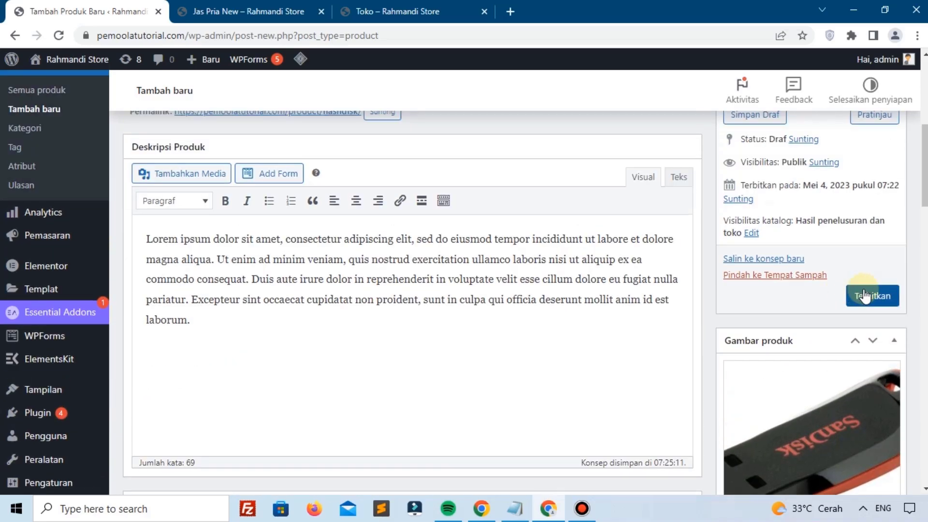
click(864, 296)
scroll(352, 369, down, 3)
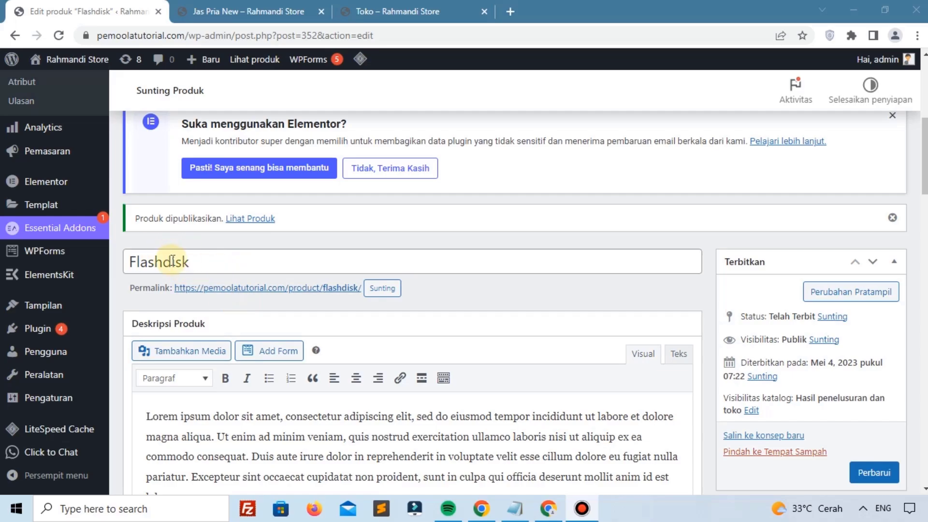
scroll(172, 261, up, 7)
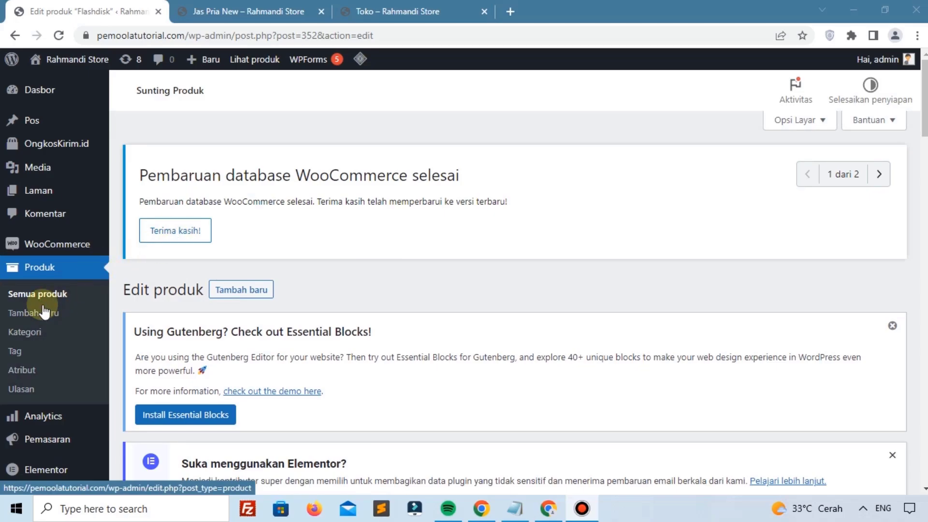
Step: Start a new product titled '128 GB' and paste Lorem ipsum as its description
click(58, 302)
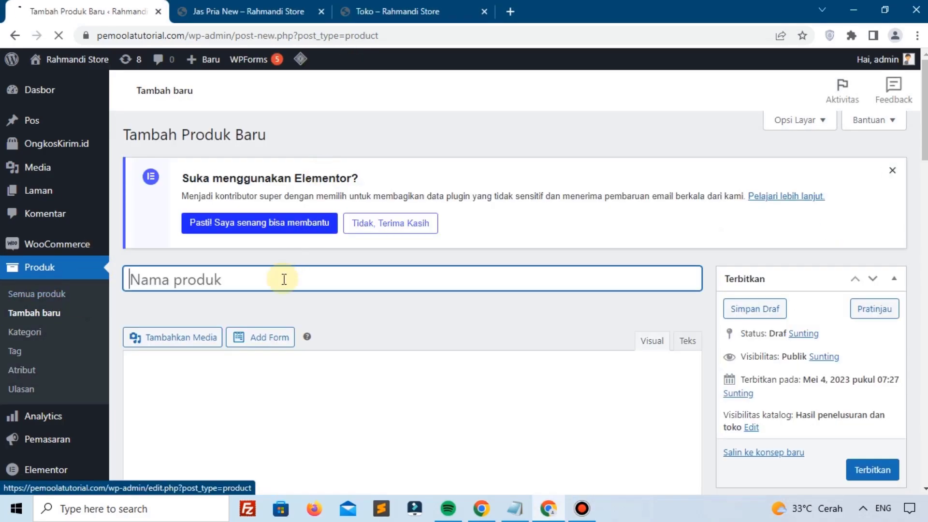
text(1)
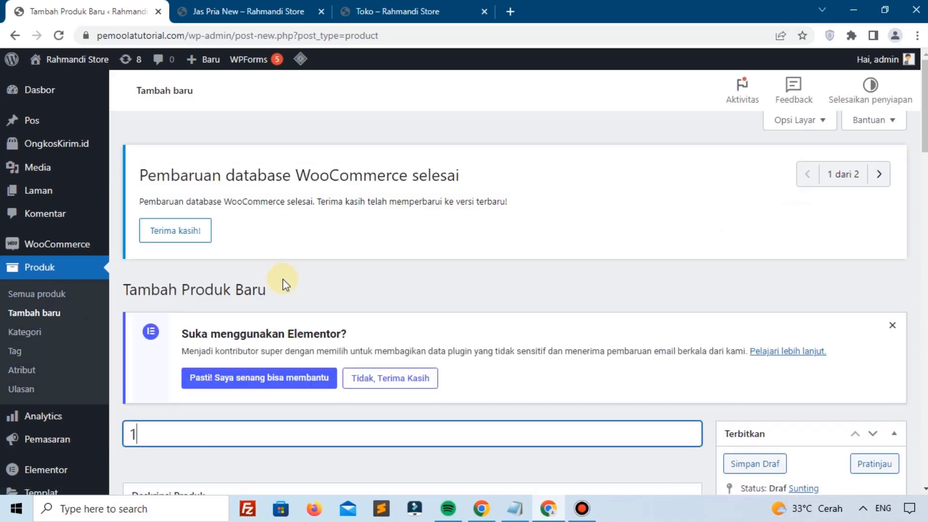
text(28 GB)
scroll(282, 279, down, 5)
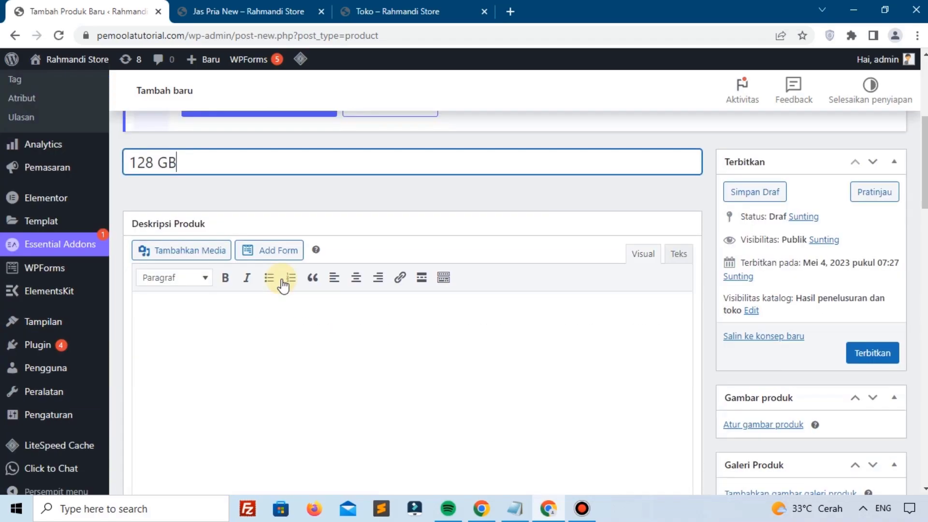
click(296, 339)
text(Lorem ipsum dolor sit amet, consectetur adipiscing elit, sed do eiusmod tempor incididunt ut labore et dolore magna aliqua. Ut enim ad minim veniam, quis nostrud exercitation ullamco laboris nisi ut aliquip ex ea commodo consequat. Duis aute irure dolor in reprehenderit in voluptate velit esse cillum dolore eu fugiat nulla pariatur. Excepteur sint occaecat cupidatat non proident, sunt in culpa qui officia deserunt mollit anim id est laborum.)
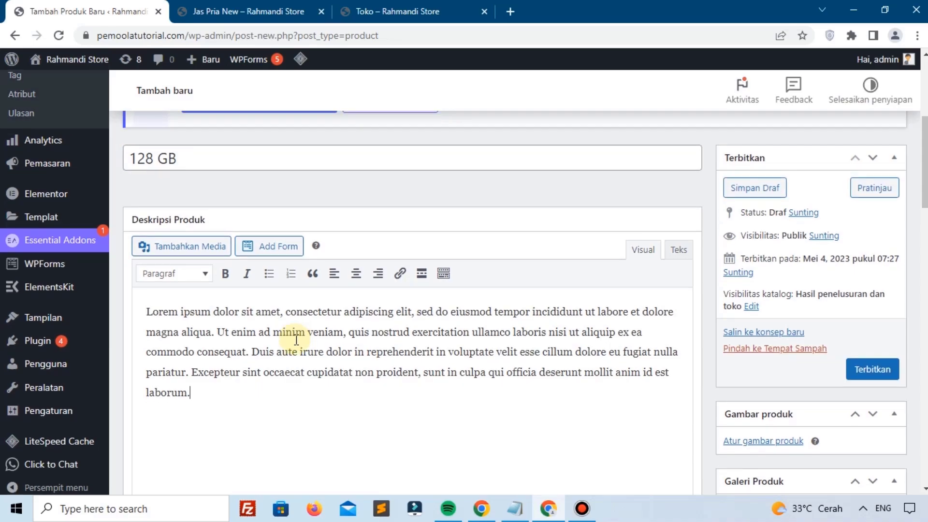
scroll(338, 319, down, 4)
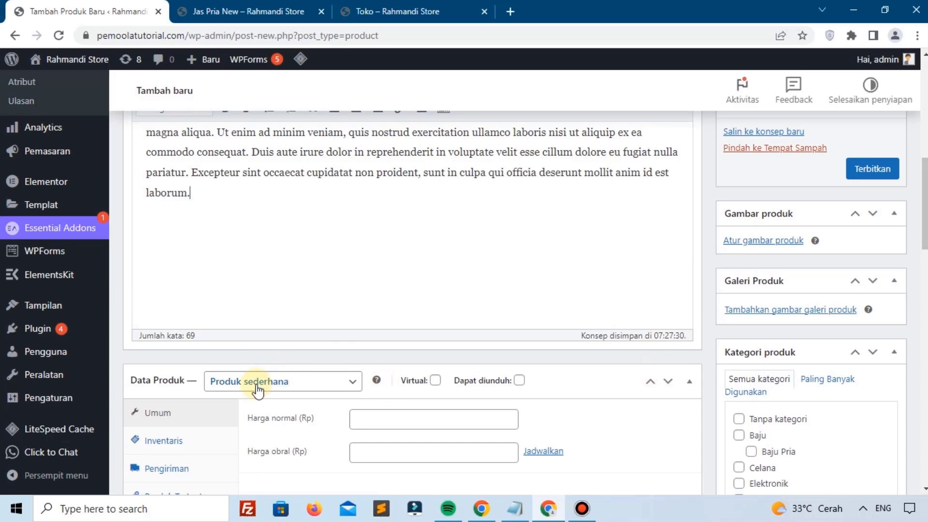
Step: Set the regular price (Harga normal) to 250000
click(389, 418)
scroll(392, 420, down, 1)
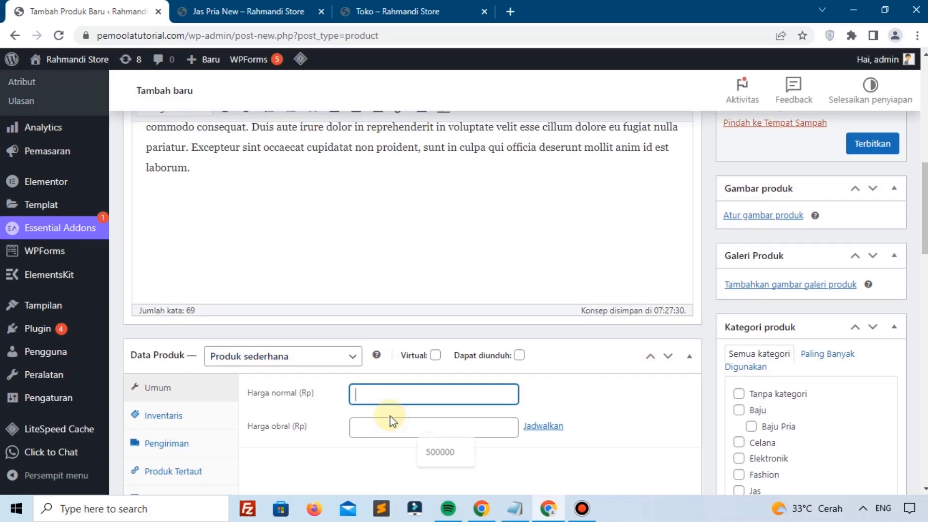
scroll(391, 421, down, 2)
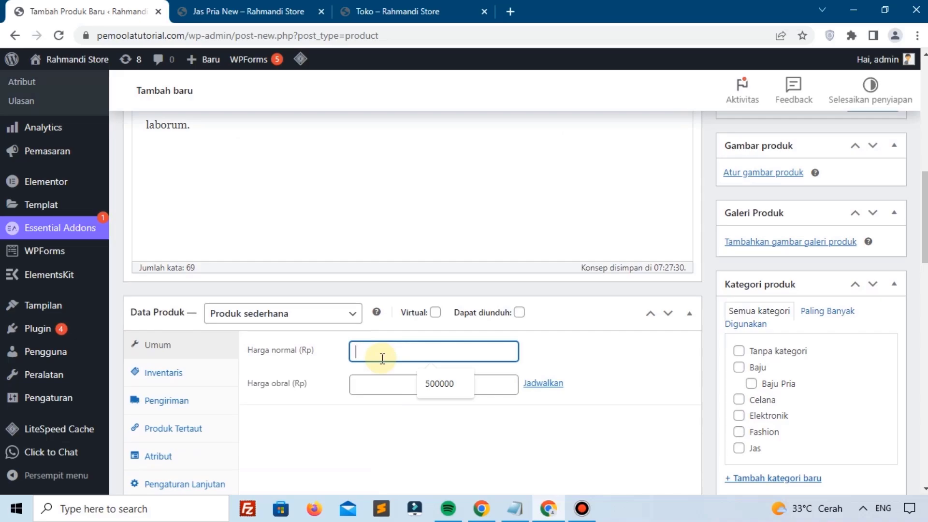
text(250000)
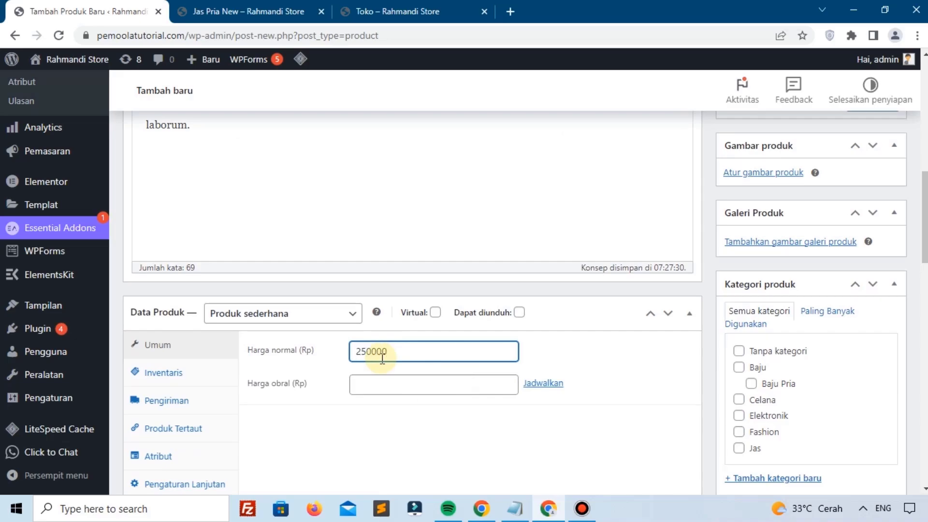
scroll(383, 358, down, 3)
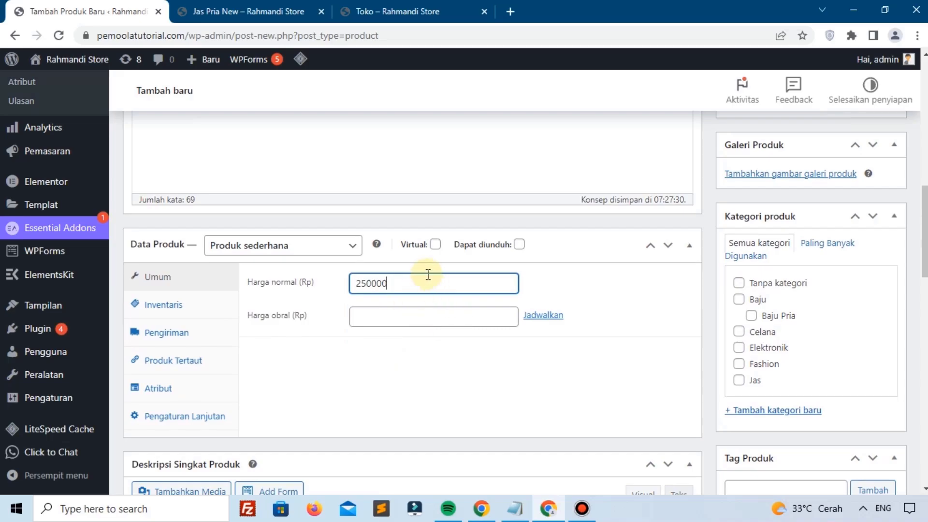
Step: Look through the Inventory, Shipping, Linked Products and Attributes tabs, ending back on General
click(179, 313)
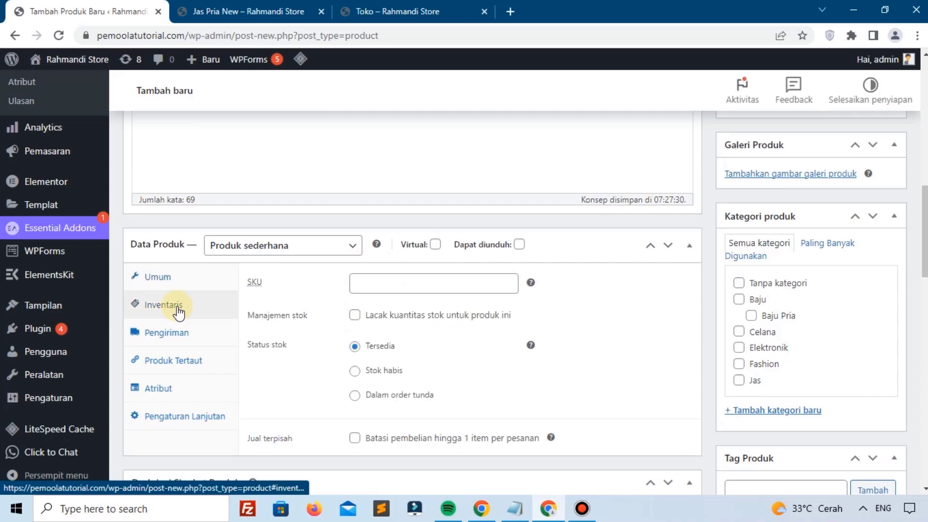
click(176, 336)
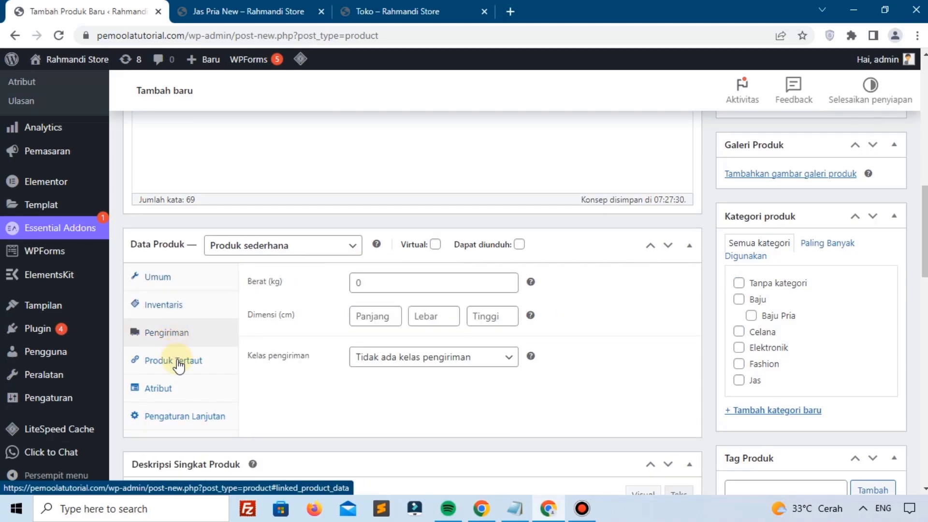
click(181, 361)
click(171, 389)
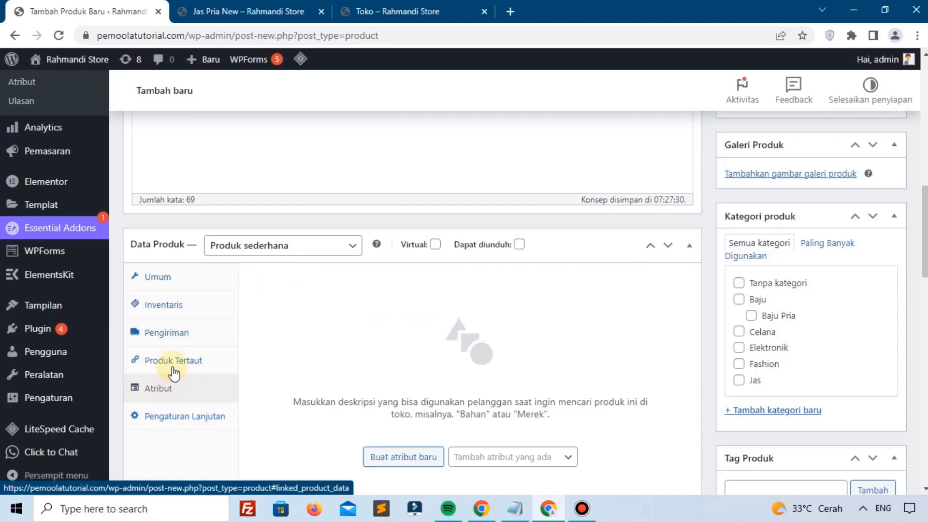
click(167, 306)
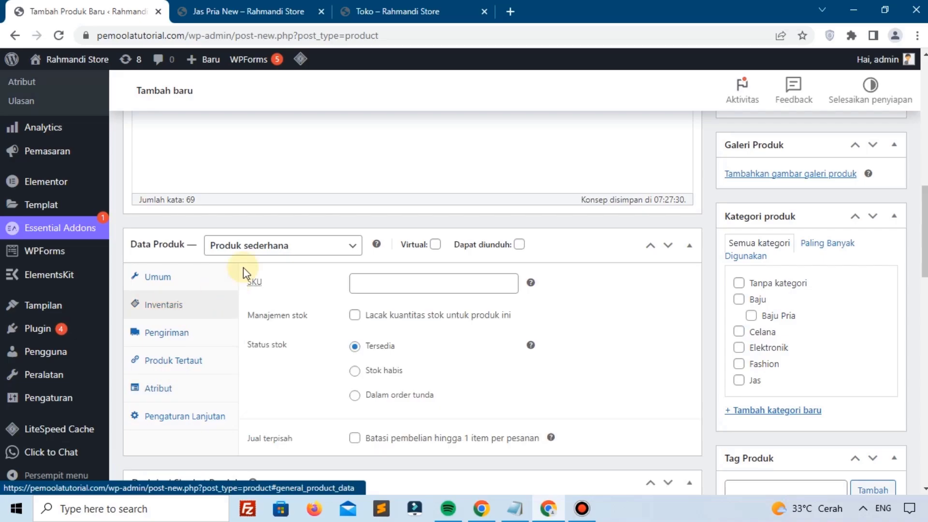
click(182, 276)
Step: Paste Lorem ipsum into the short description
scroll(379, 314, down, 4)
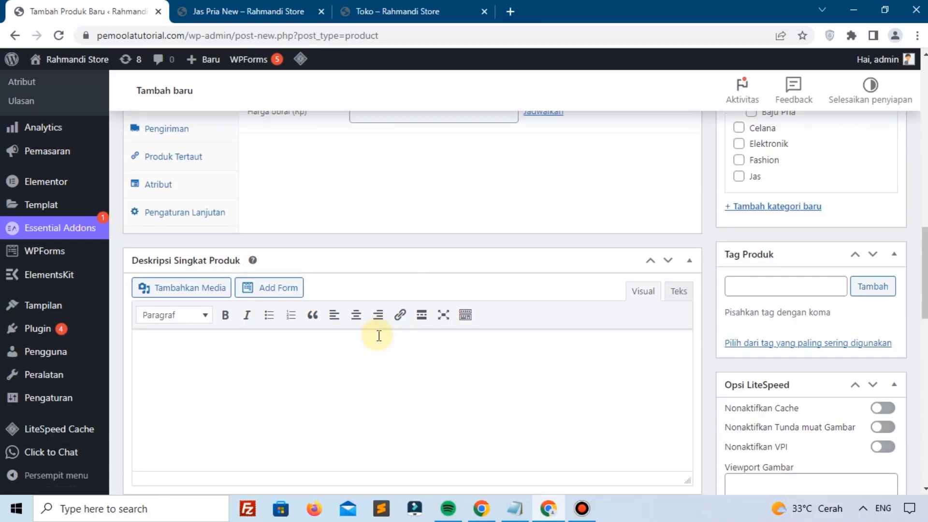
click(384, 355)
text(Lorem ipsum dolor sit amet, consectetur adipiscing elit, sed do eiusmod tempor incididunt ut labore et dolore magna aliqua. Ut enim ad minim veniam, quis nostrud exercitation ullamco laboris nisi ut aliquip ex ea commodo consequat. Duis aute irure dolor in reprehenderit in voluptate velit esse cillum dolore eu fugiat nulla pariatur. Excepteur sint occaecat cupidatat non proident, sunt in culpa qui officia deserunt mollit anim id est laborum.)
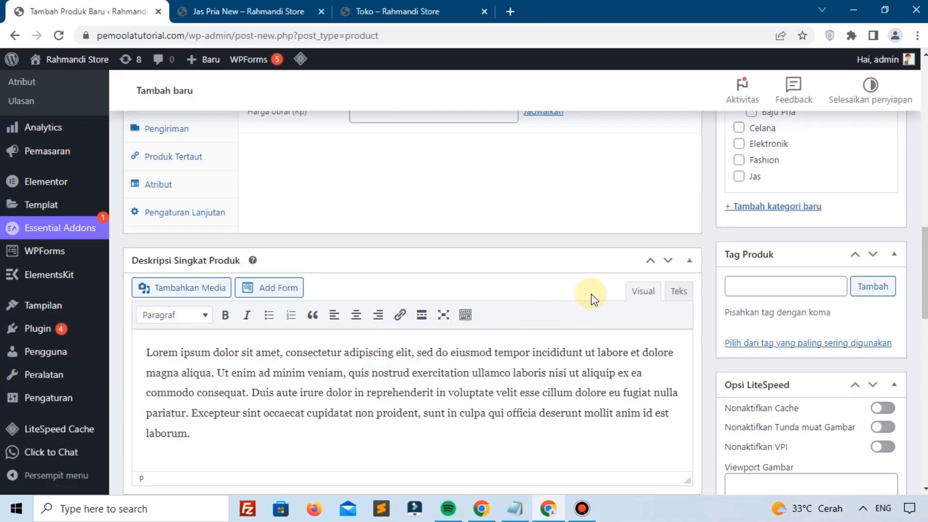
scroll(591, 294, up, 5)
scroll(590, 294, up, 1)
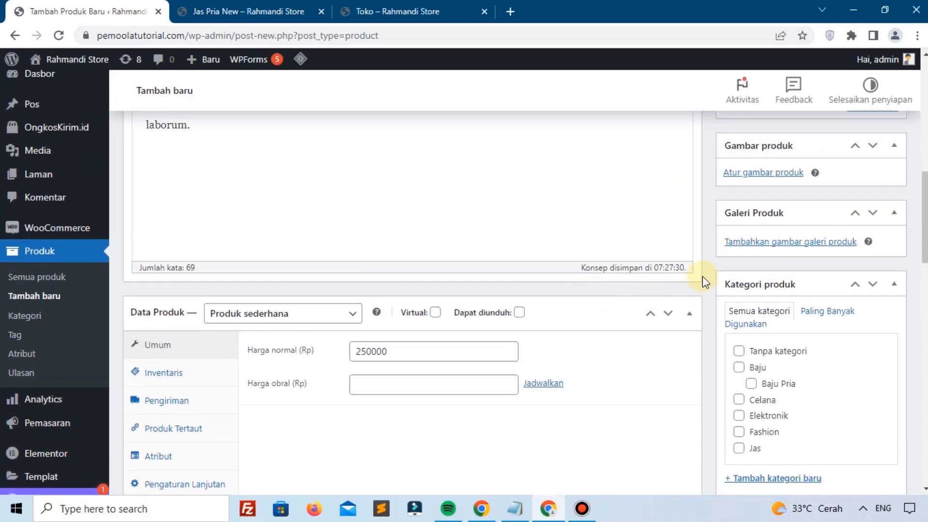
Step: Set the SanDisk flashdisk photo from the media library as the product image
click(738, 174)
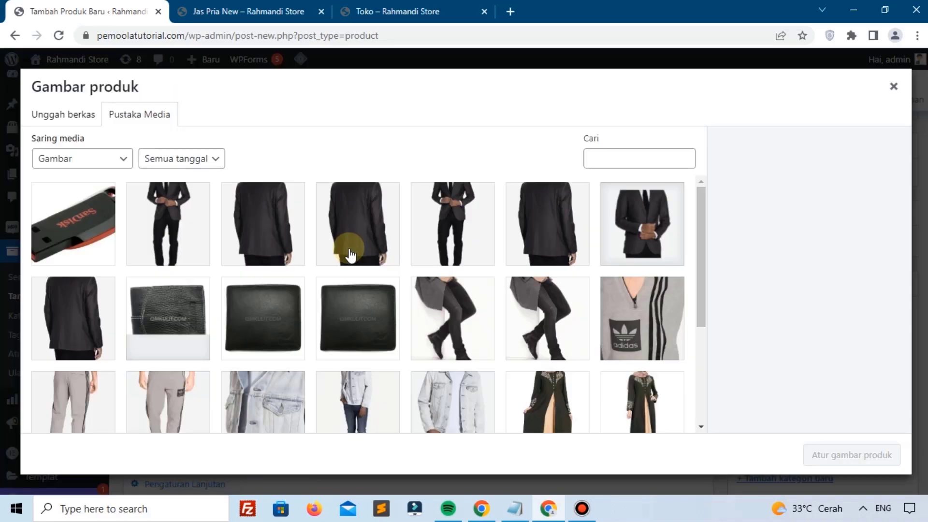
click(100, 223)
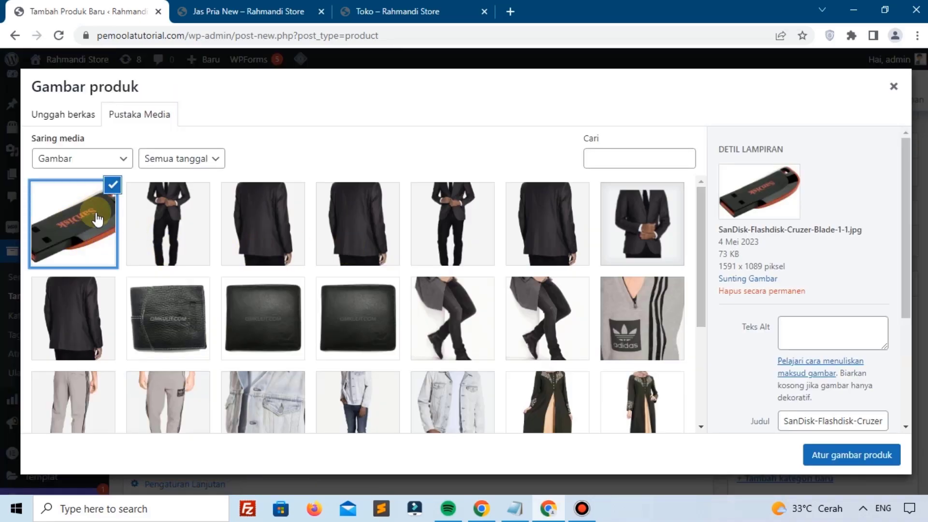
click(68, 115)
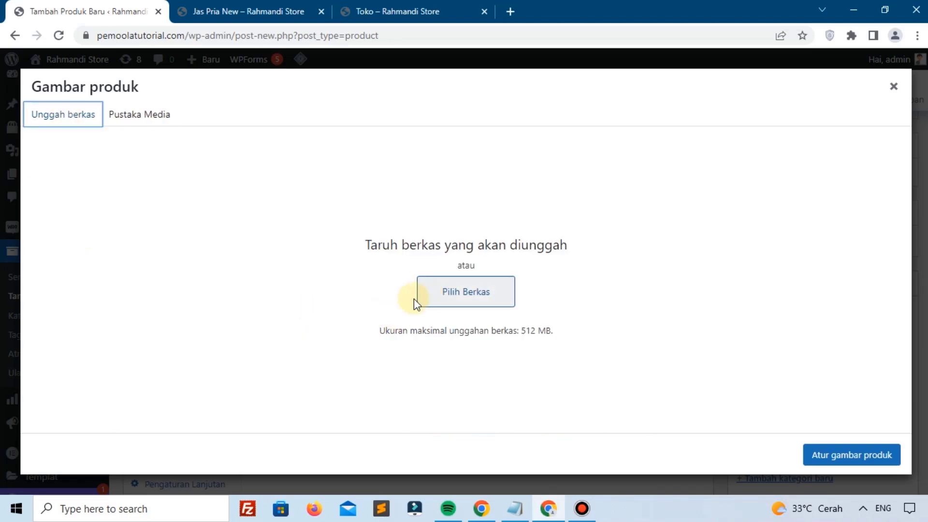
click(161, 121)
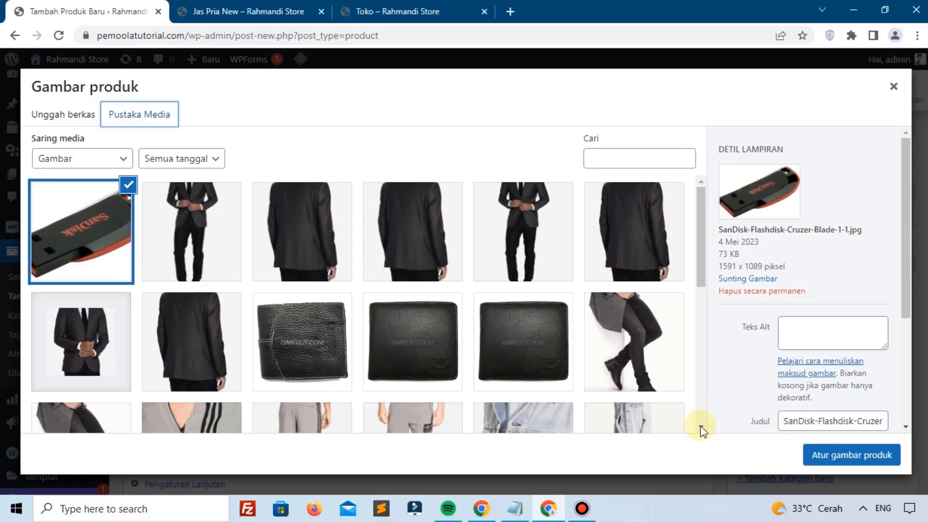
click(830, 455)
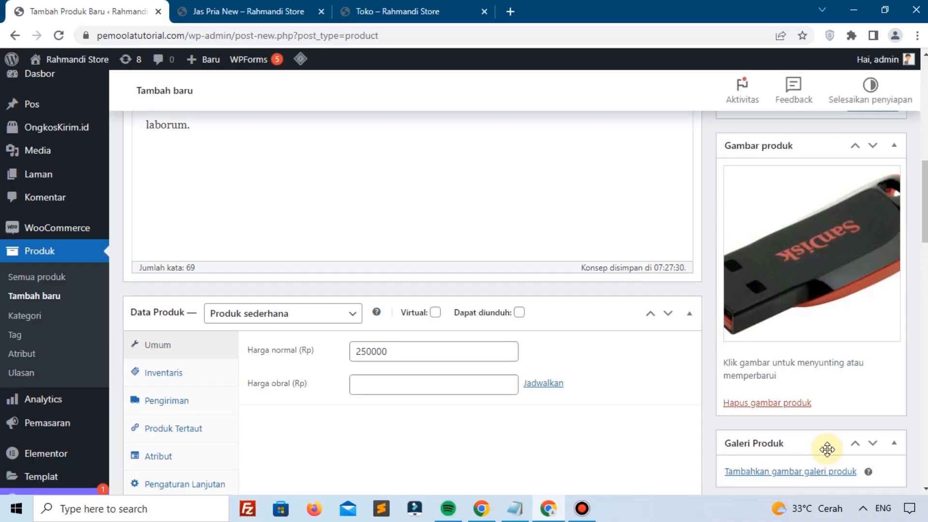
Step: Tick the Elektronik product category
scroll(743, 314, down, 5)
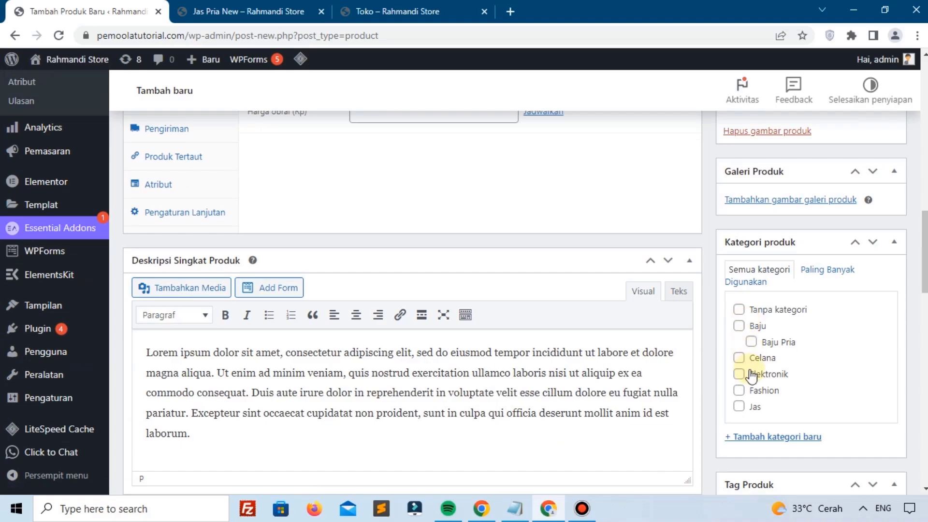
scroll(744, 373, down, 4)
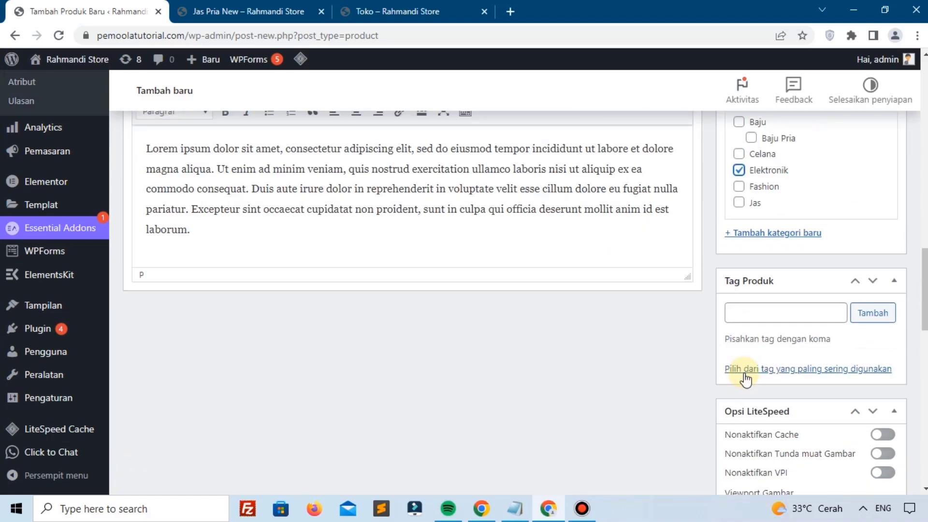
click(820, 310)
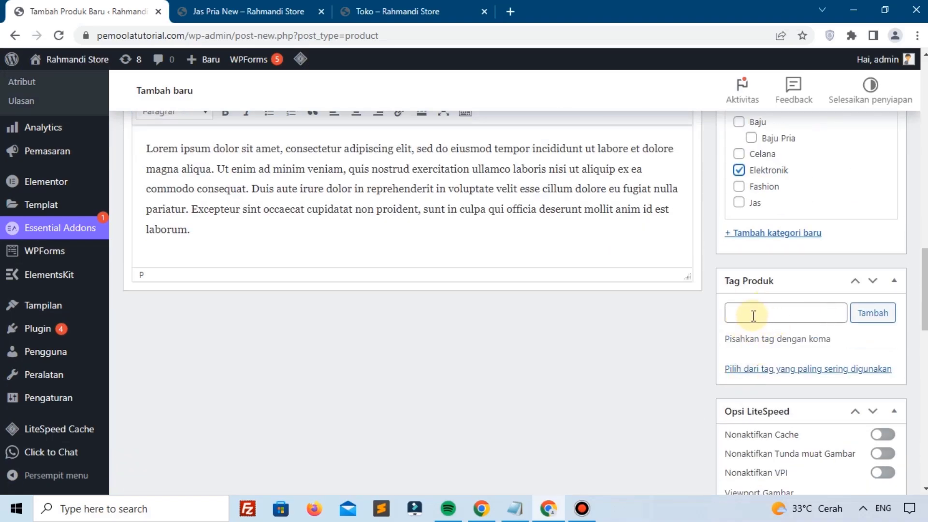
scroll(752, 319, up, 10)
scroll(753, 320, up, 5)
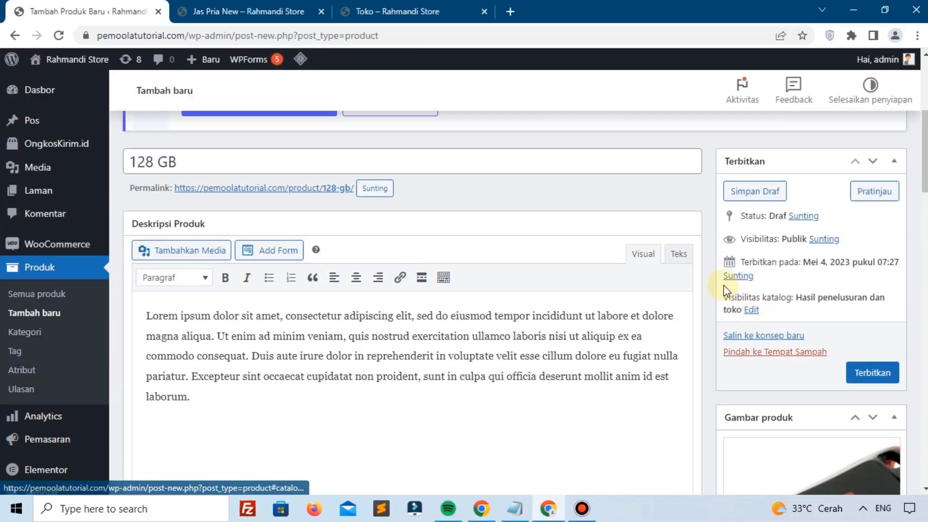
Step: Set catalog visibility to Disembunyikan (hidden) and publish the 128 GB product
click(752, 310)
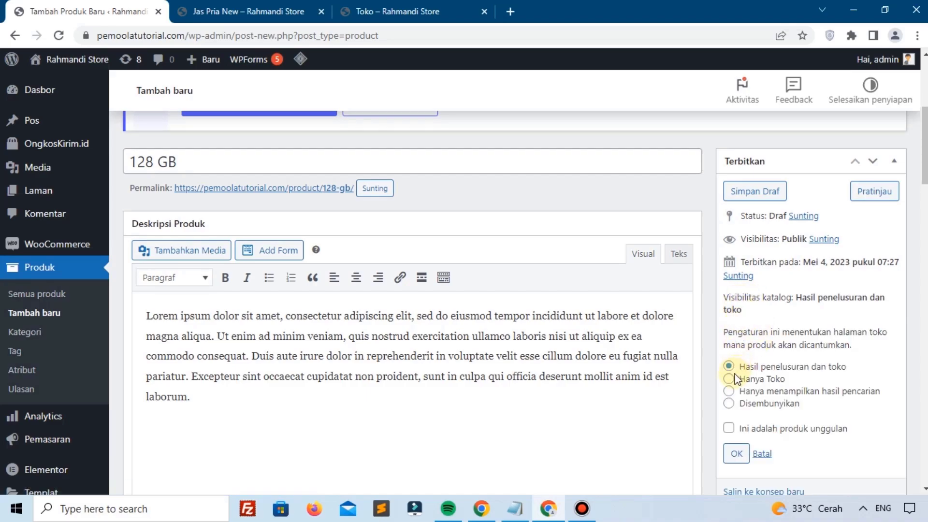
click(729, 403)
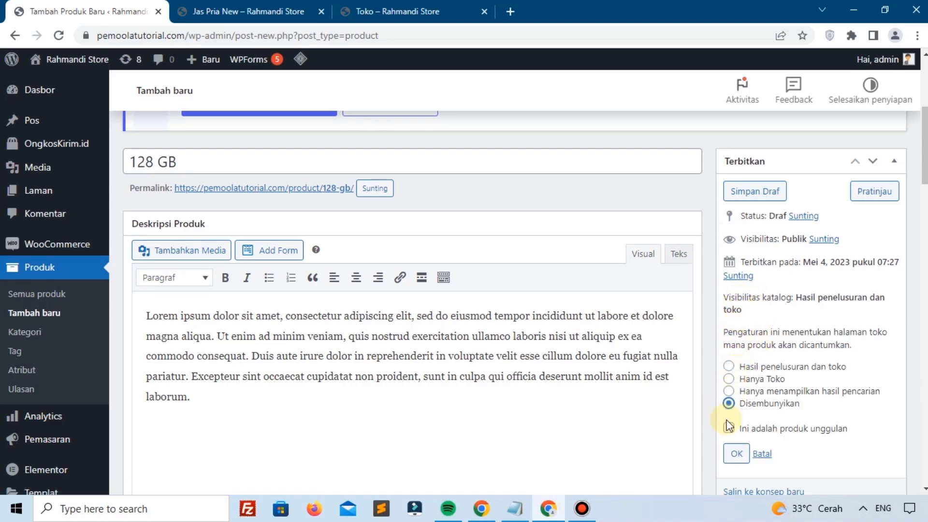
click(735, 449)
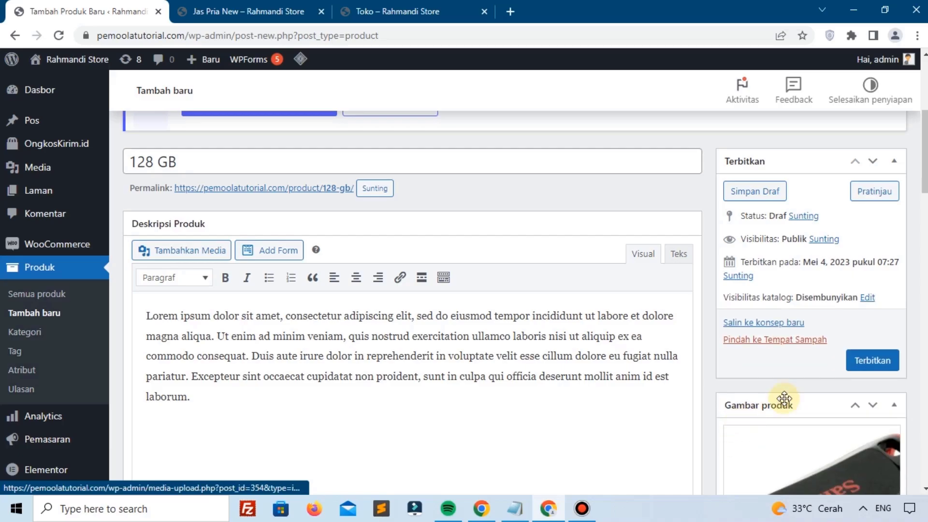
click(861, 367)
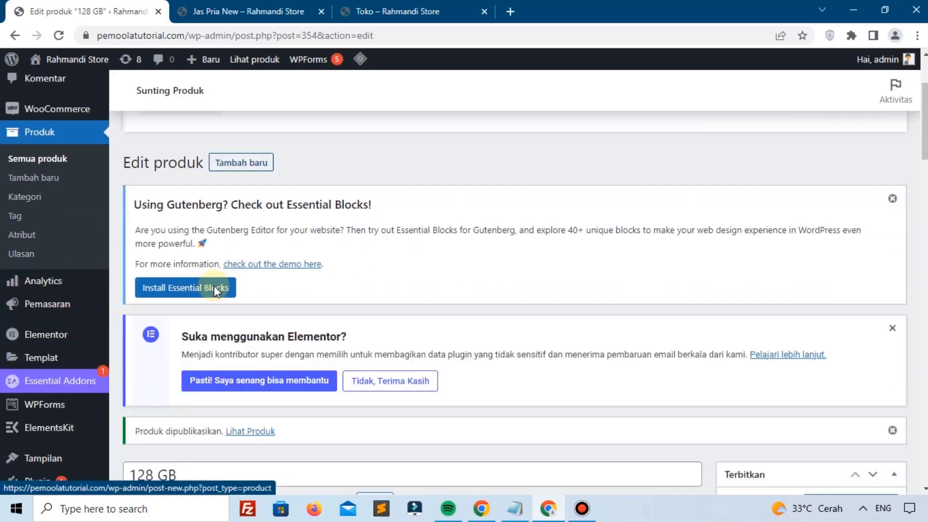
scroll(208, 290, down, 3)
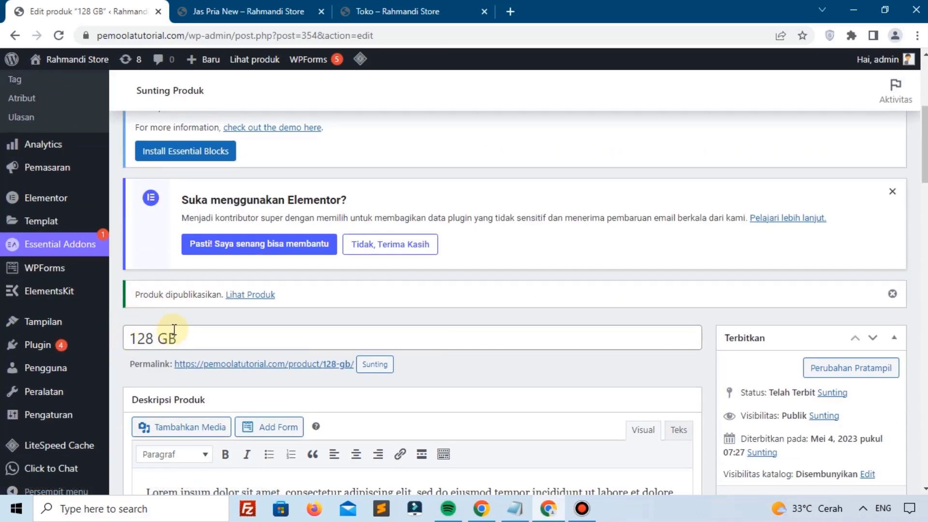
scroll(213, 236, up, 3)
Step: Start a new product named '256 GB' and paste the Lorem ipsum description
click(252, 159)
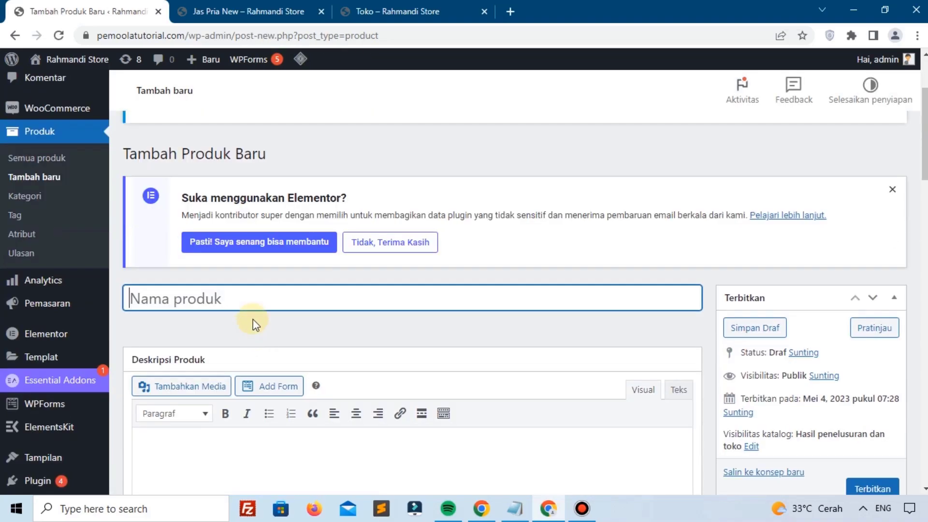
text(256 GB)
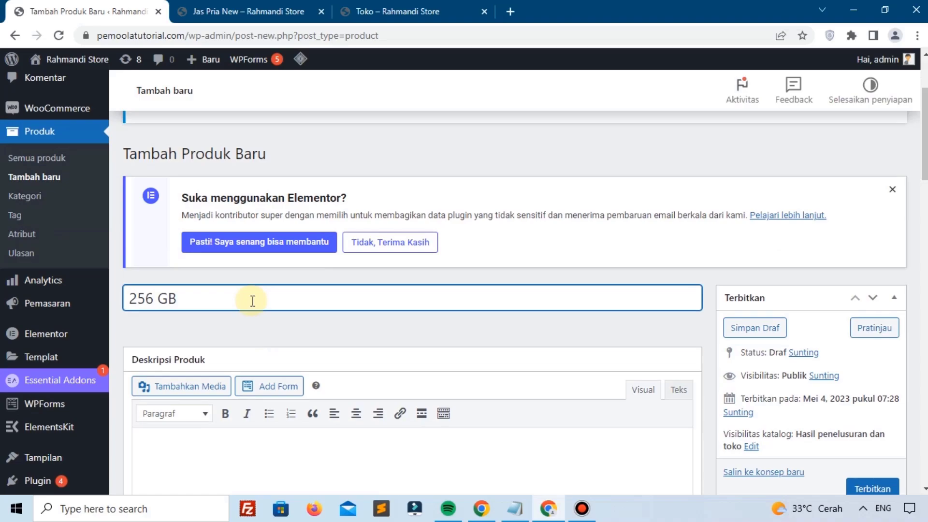
scroll(253, 301, down, 3)
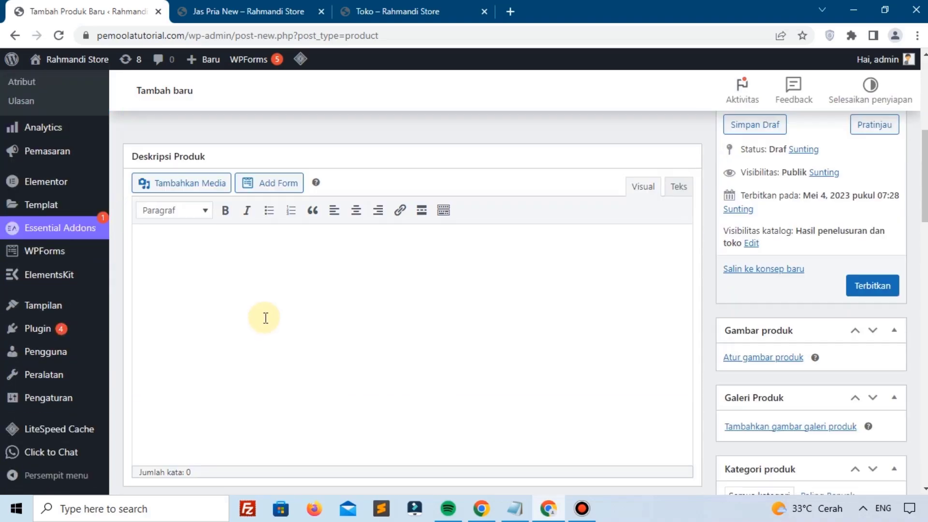
click(263, 317)
text(Lorem ipsum dolor sit amet, consectetur adipiscing elit, sed do eiusmod tempor incididunt ut labore et dolore magna aliqua. Ut enim ad minim veniam, quis nostrud exercitation ullamco laboris nisi ut aliquip ex ea commodo consequat. Duis aute irure dolor in reprehenderit in voluptate velit esse cillum dolore eu fugiat nulla pariatur. Excepteur sint occaecat cupidatat non proident, sunt in culpa qui officia deserunt mollit anim id est laborum.)
scroll(276, 299, down, 1)
scroll(283, 283, down, 5)
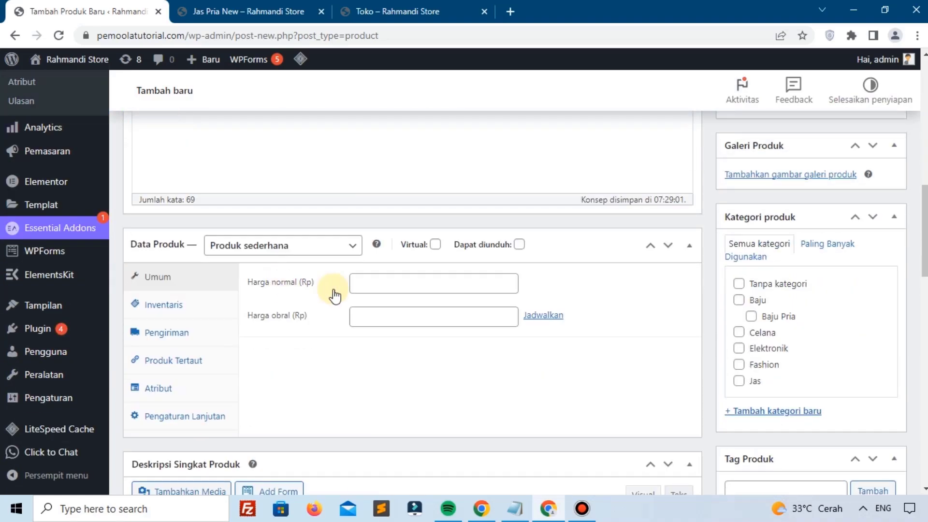
Step: Set the regular price to 450000 and paste the Lorem ipsum short description
click(385, 287)
text(450000)
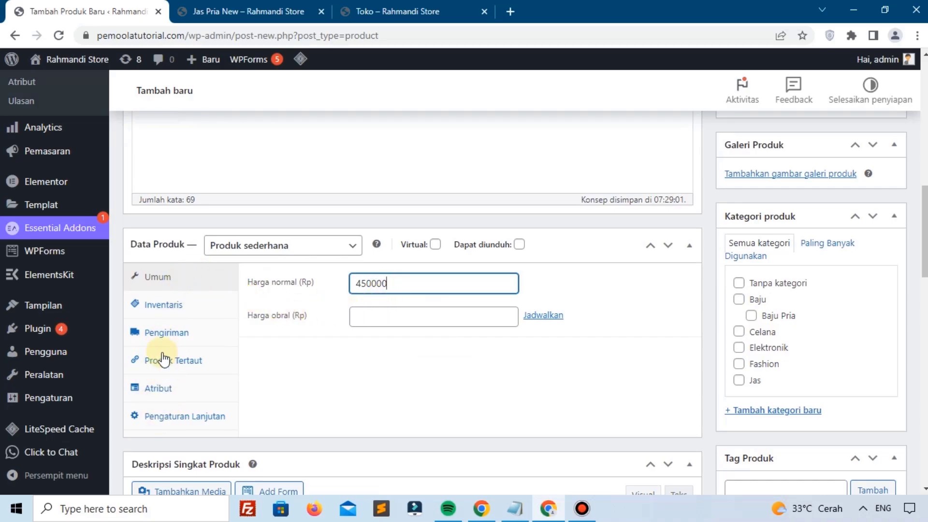
click(193, 306)
click(179, 285)
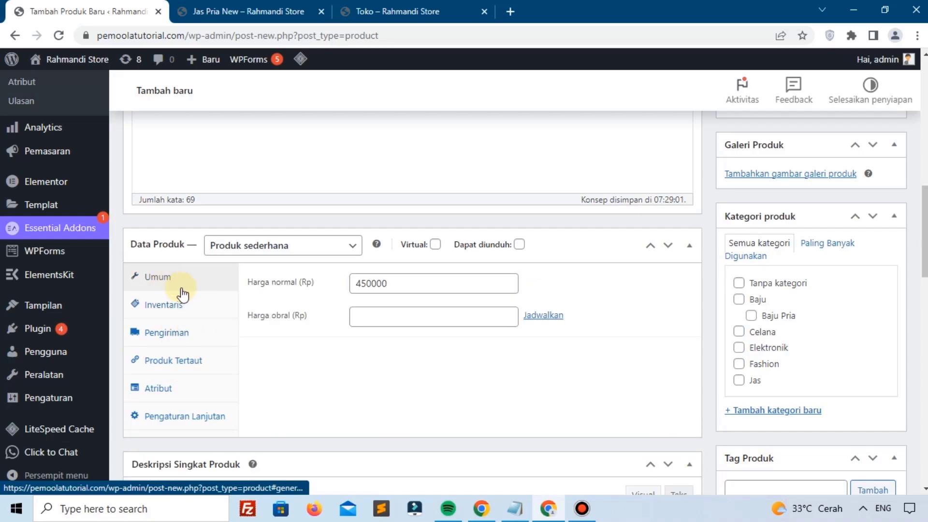
scroll(377, 324, down, 5)
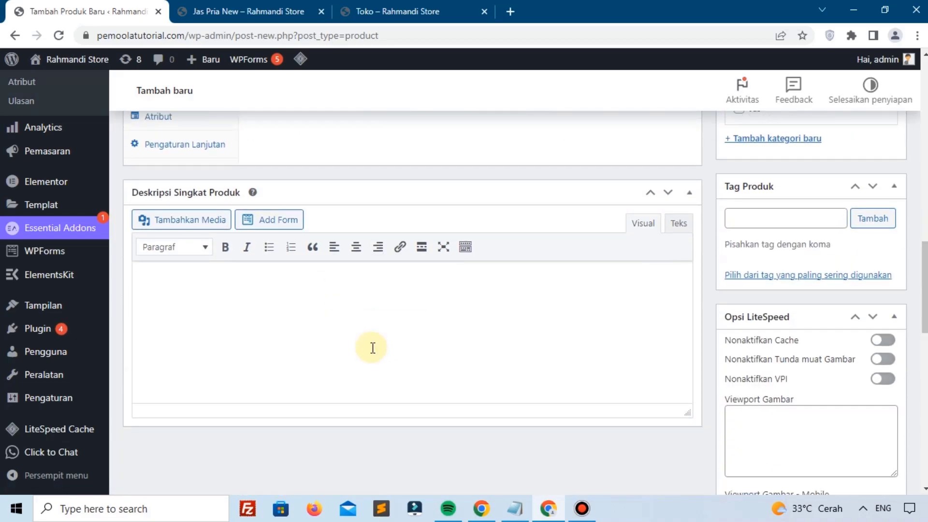
text(Lorem ipsum dolor sit amet, consectetur adipiscing elit, sed do eiusmod tempor incididunt ut labore et dolore magna aliqua. Ut enim ad minim veniam, quis nostrud exercitation ullamco laboris nisi ut aliquip ex ea commodo consequat. Duis aute irure dolor in reprehenderit in voluptate velit esse cillum dolore eu fugiat nulla pariatur. Excepteur sint occaecat cupidatat non proident, sunt in culpa qui officia deserunt mollit anim id est laborum.)
scroll(382, 329, up, 10)
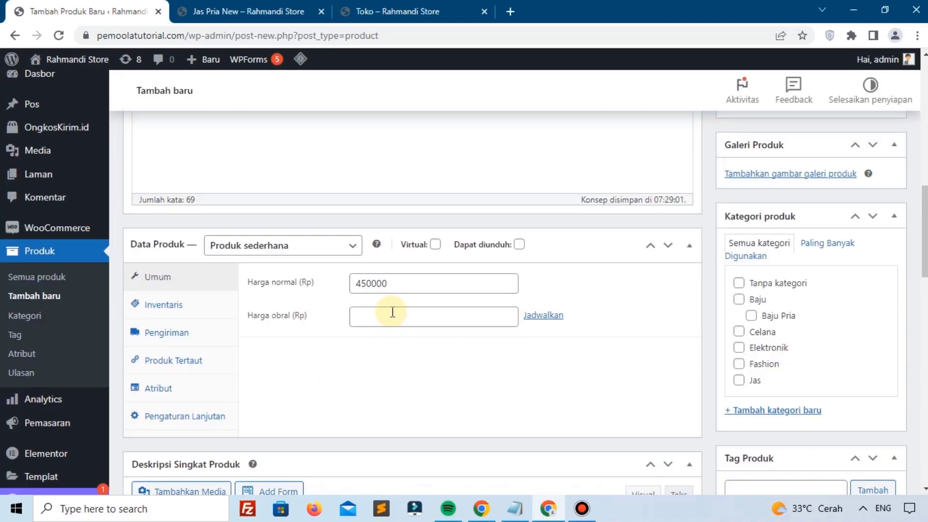
Step: Set the SanDisk flashdisk photo as the product image
click(739, 312)
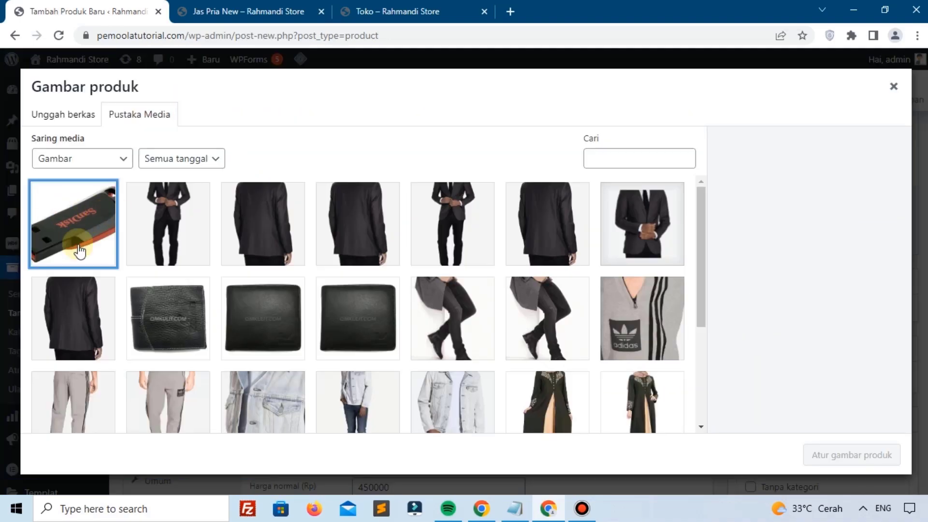
click(78, 227)
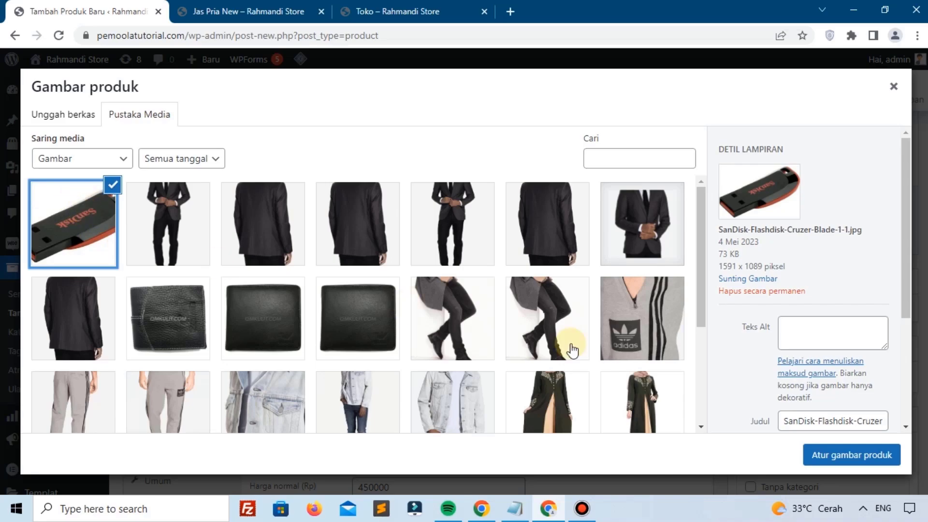
click(827, 457)
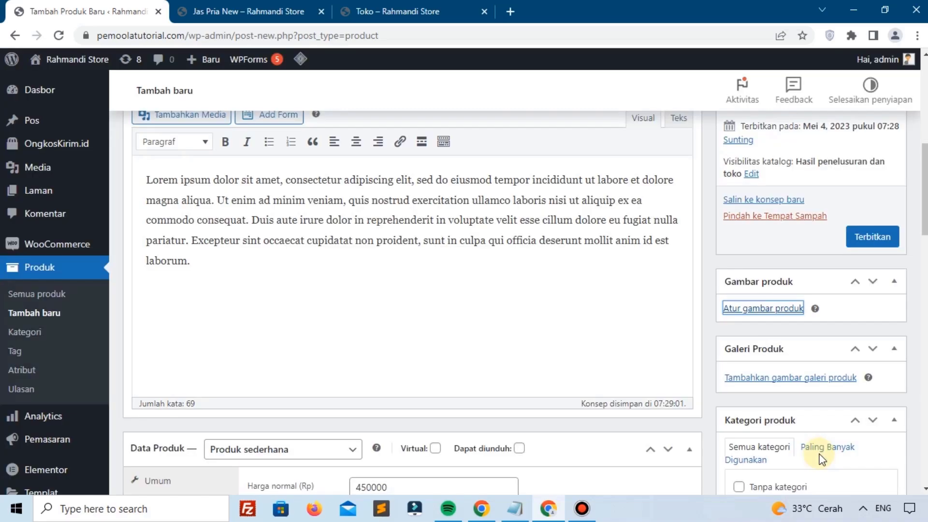
scroll(749, 314, down, 8)
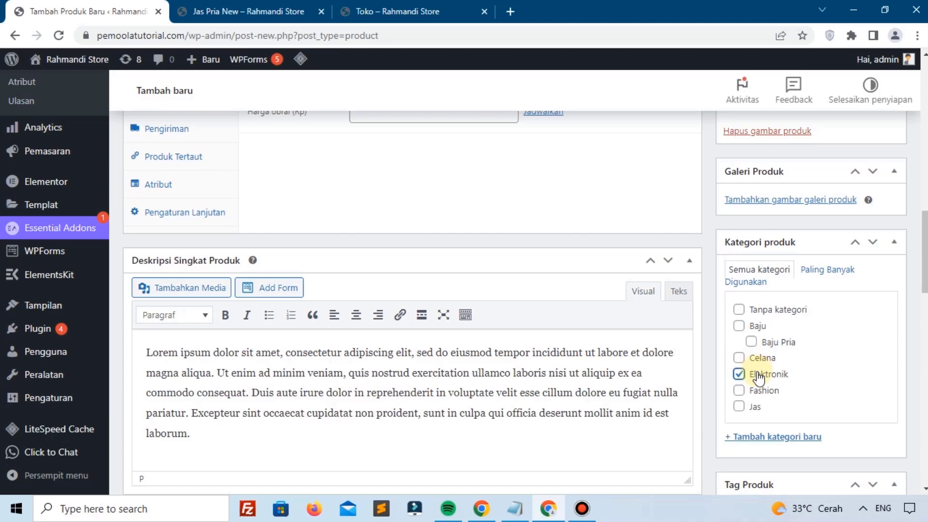
scroll(759, 377, down, 3)
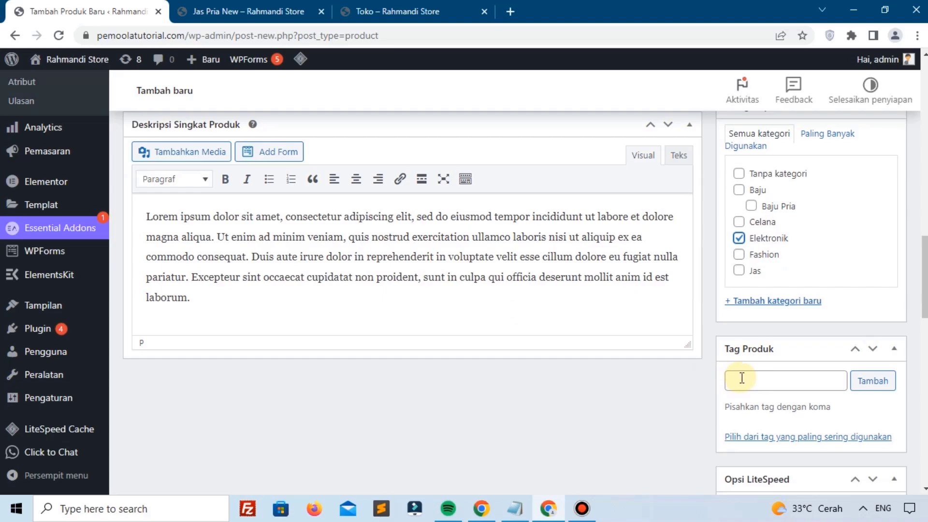
scroll(775, 308, up, 4)
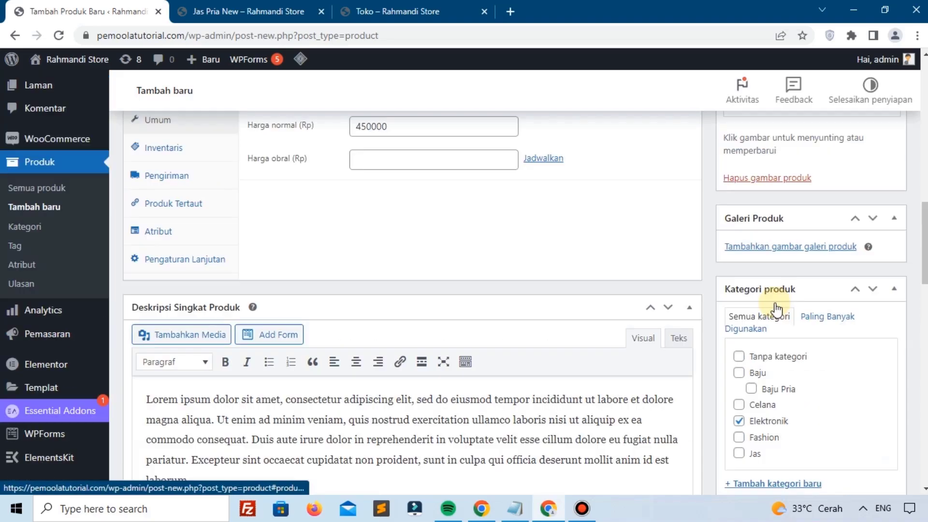
scroll(775, 308, up, 12)
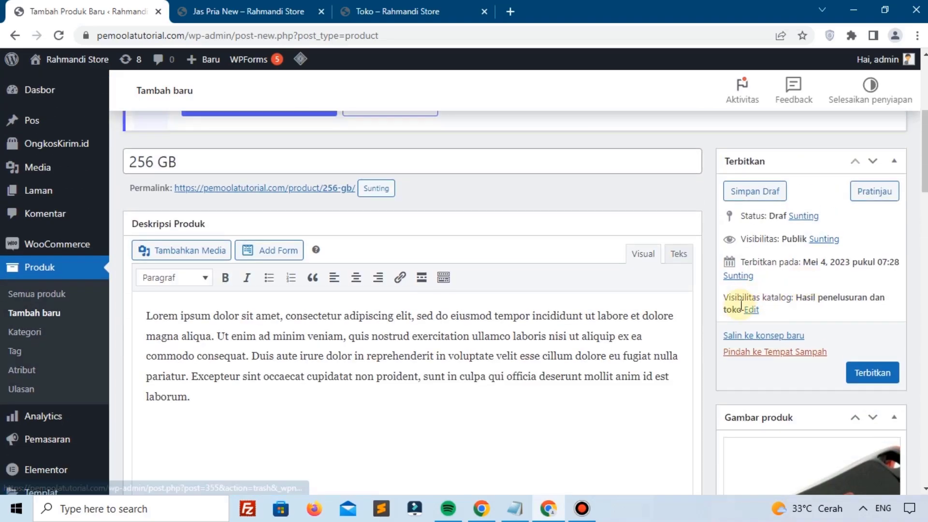
Step: Set catalog visibility to Disembunyikan and publish the 256 GB product
click(752, 309)
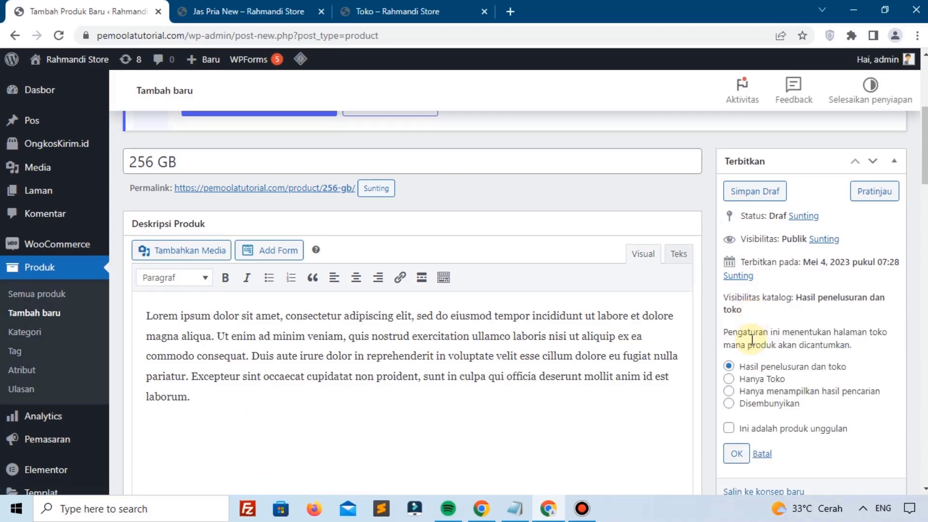
drag(761, 297, 771, 297)
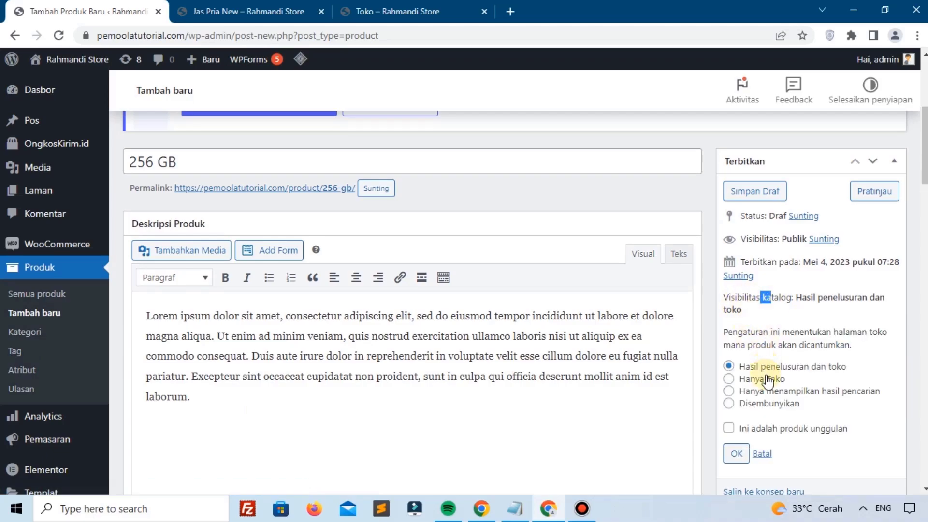
click(763, 404)
click(735, 453)
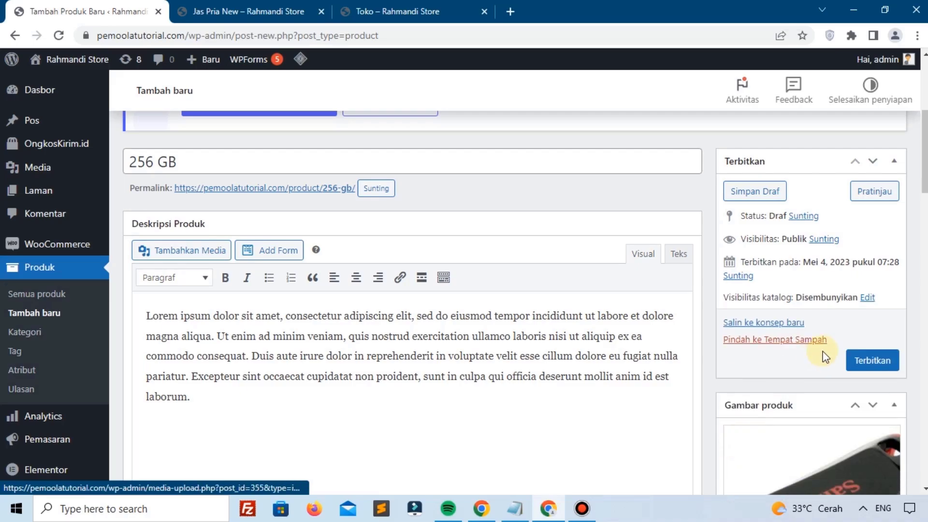
click(859, 363)
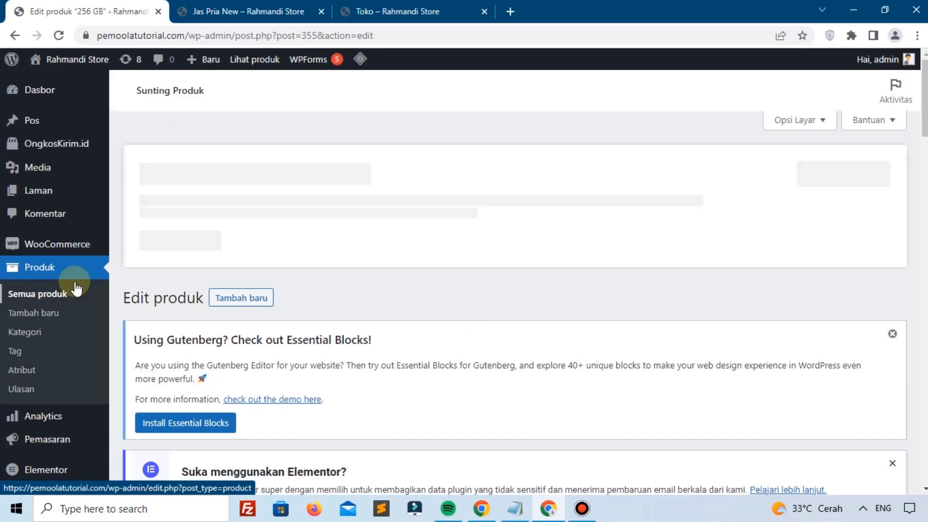
Step: Open the Flashdisk product for editing from the All Products list
click(56, 294)
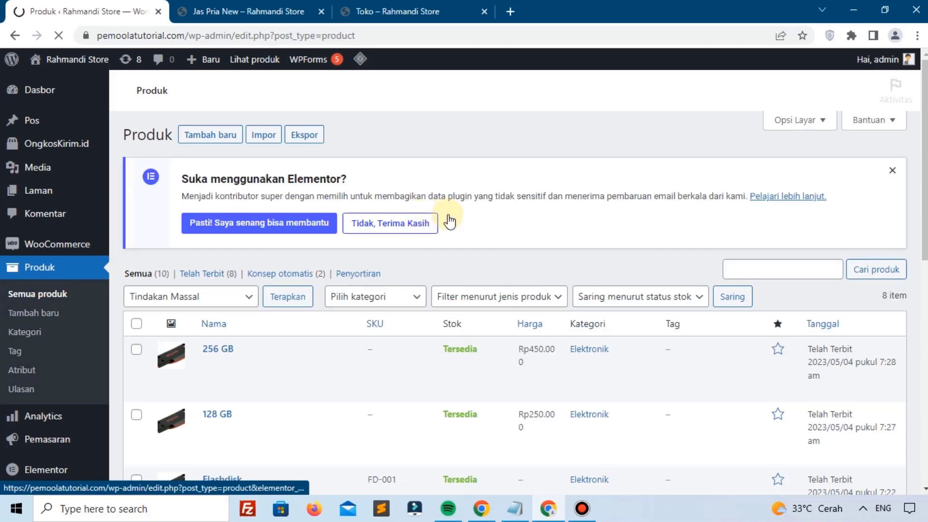
scroll(464, 213, down, 6)
scroll(453, 240, down, 3)
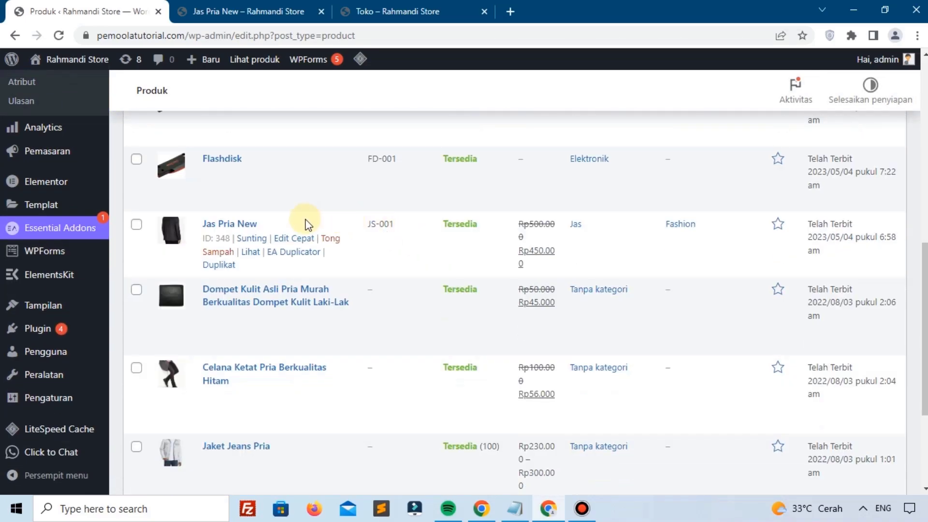
click(249, 174)
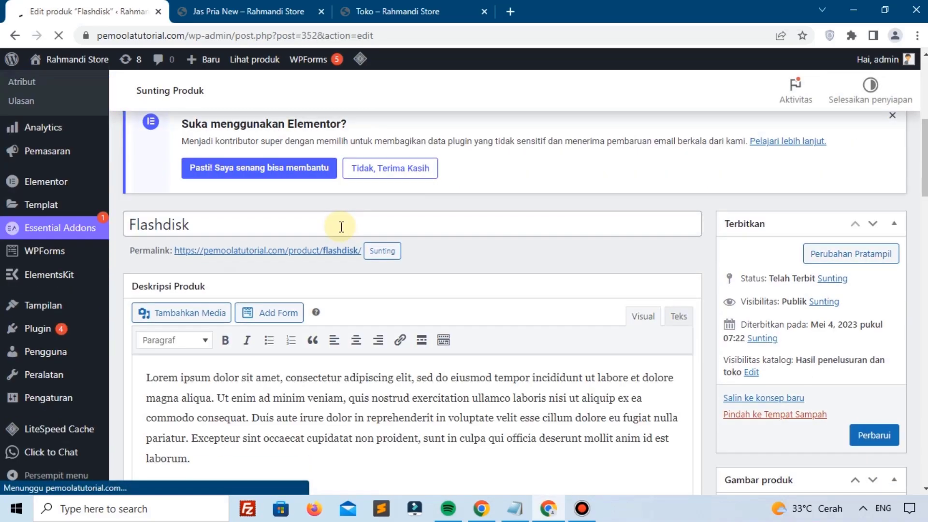
scroll(341, 226, down, 5)
scroll(342, 226, down, 1)
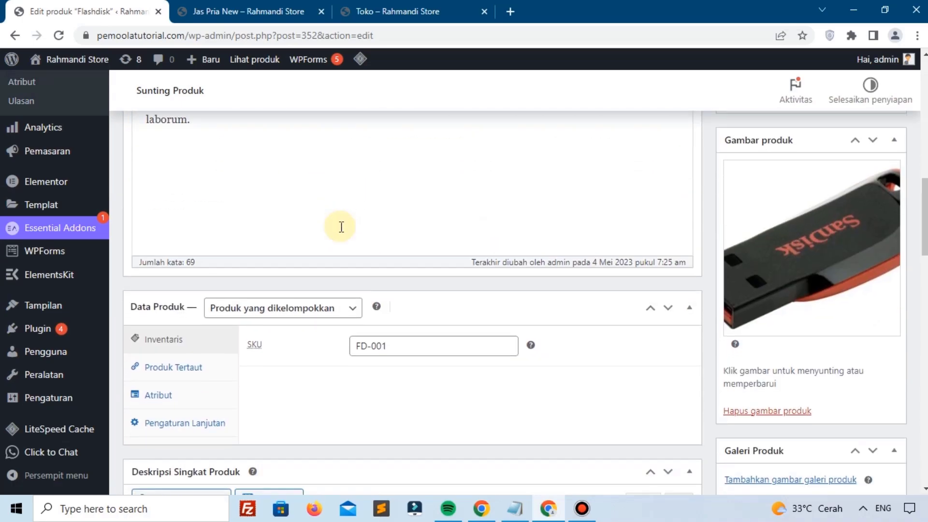
Step: Add 128 GB (#354) and 256 GB (#355) as grouped products and save the update
click(184, 373)
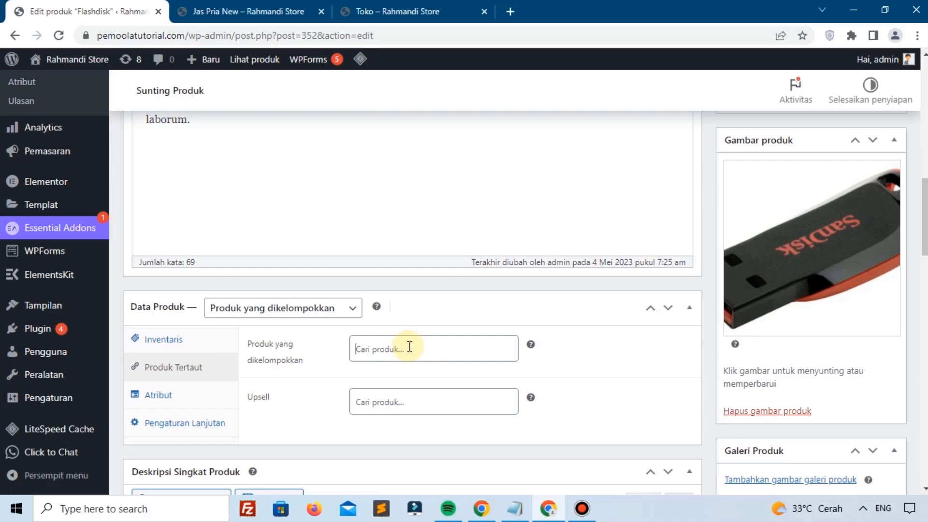
text(12)
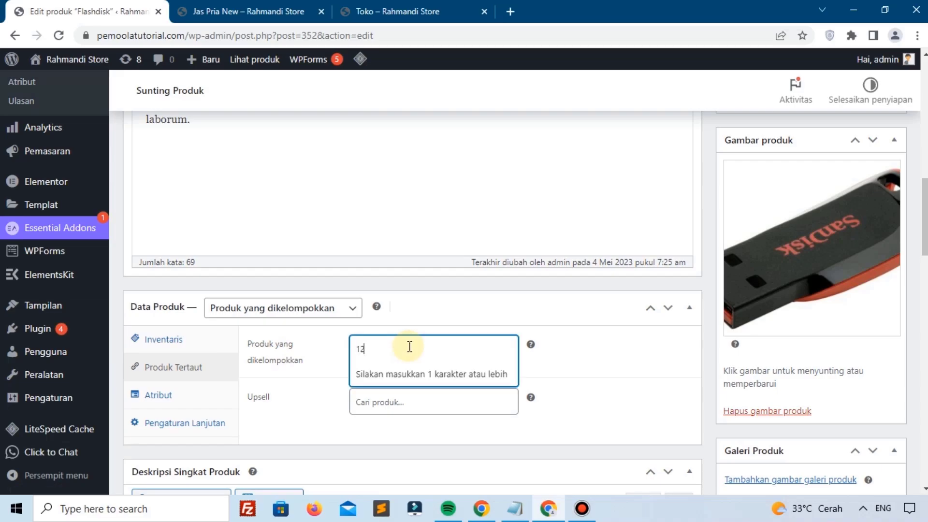
text(8)
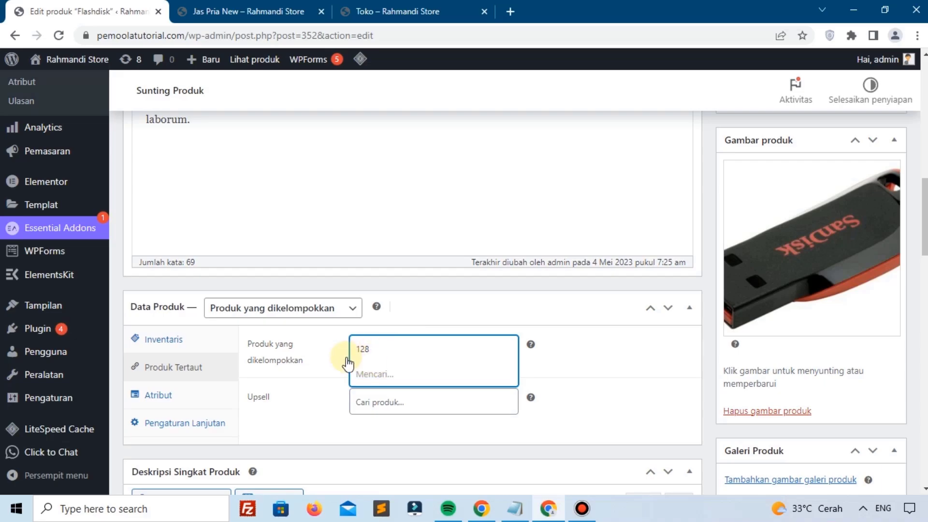
click(379, 379)
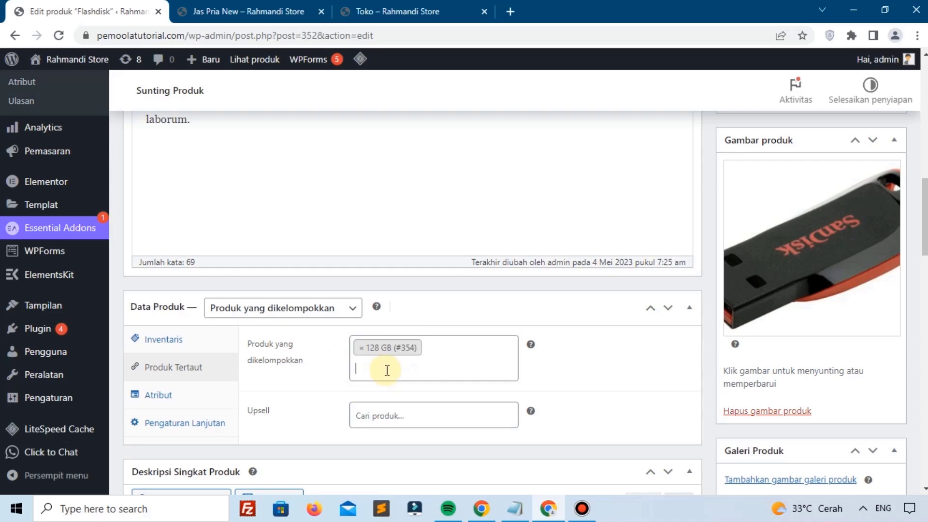
text(256)
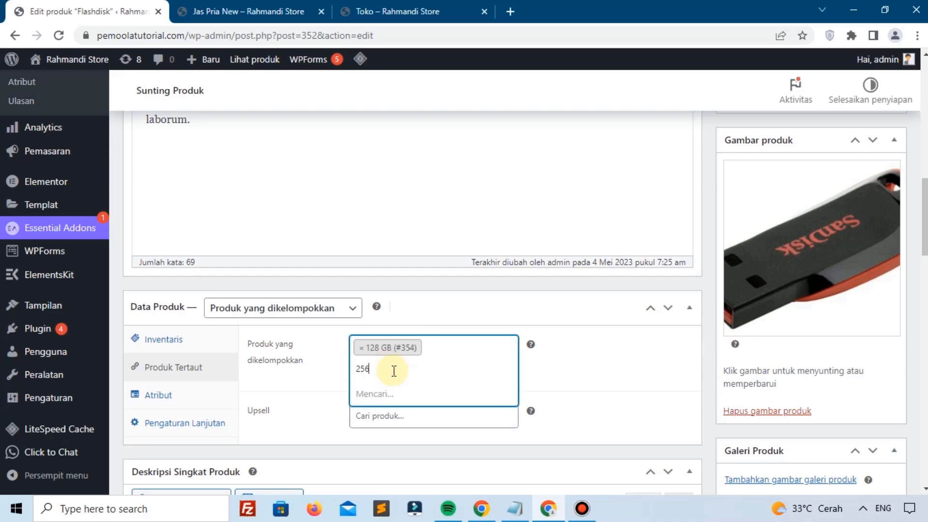
click(394, 391)
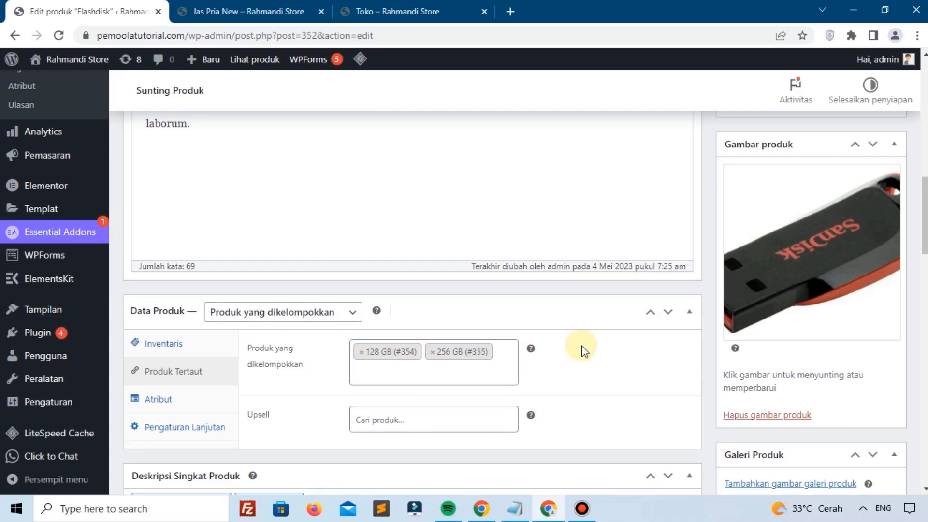
scroll(676, 352, up, 6)
click(859, 378)
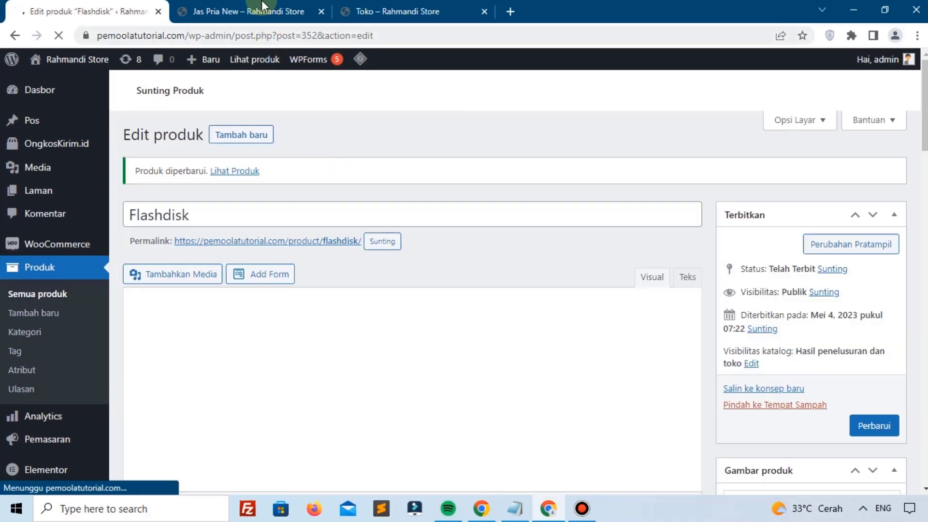
Step: Close the Jas Pria New and Toko – Rahmandi Store tabs
click(249, 11)
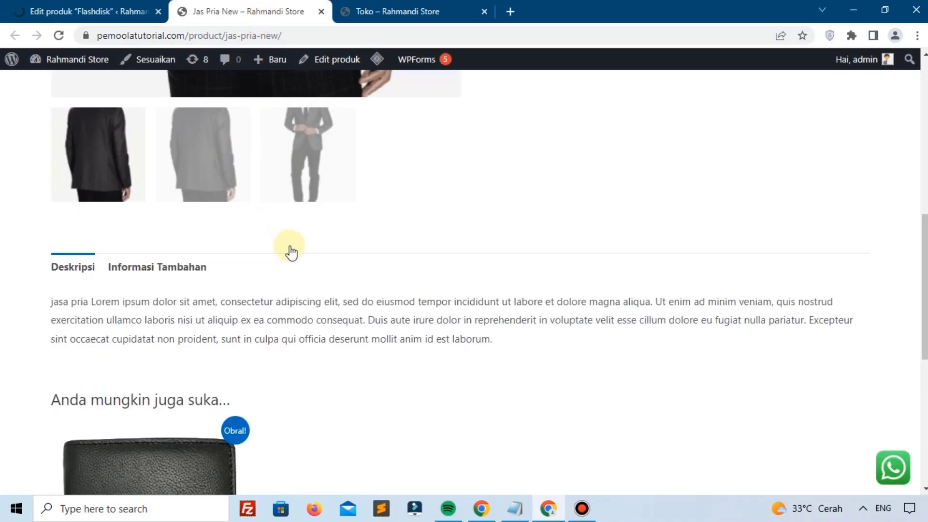
scroll(290, 249, up, 3)
click(129, 9)
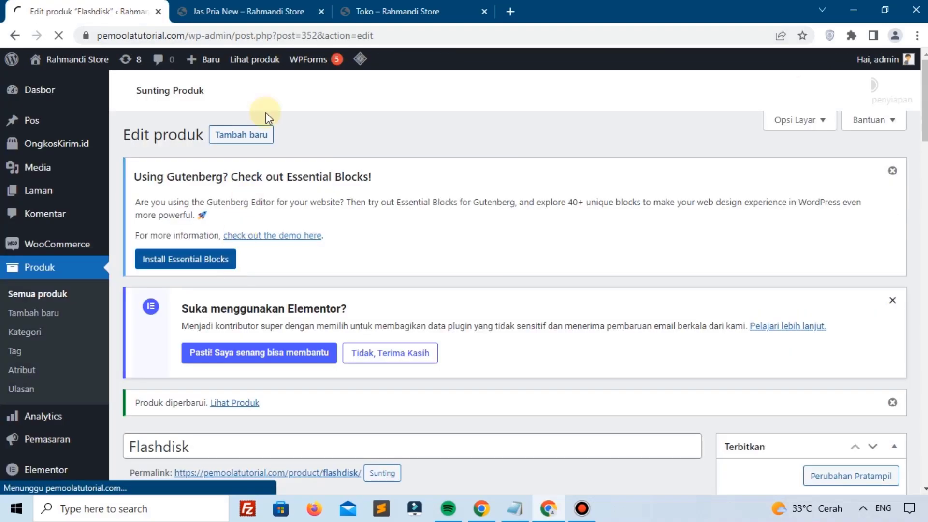
click(249, 11)
click(321, 11)
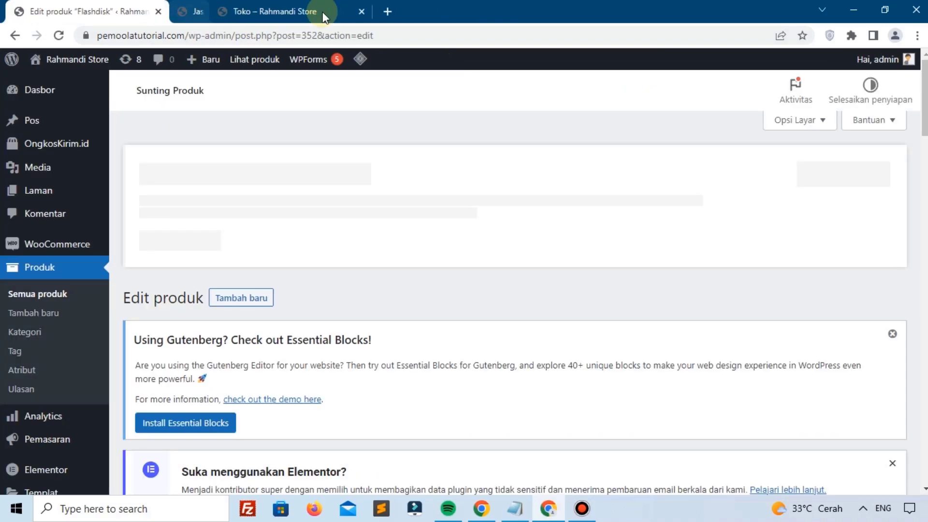
click(321, 11)
Step: Open the Flashdisk product page from Lihat Produk in a new tab
scroll(263, 197, down, 2)
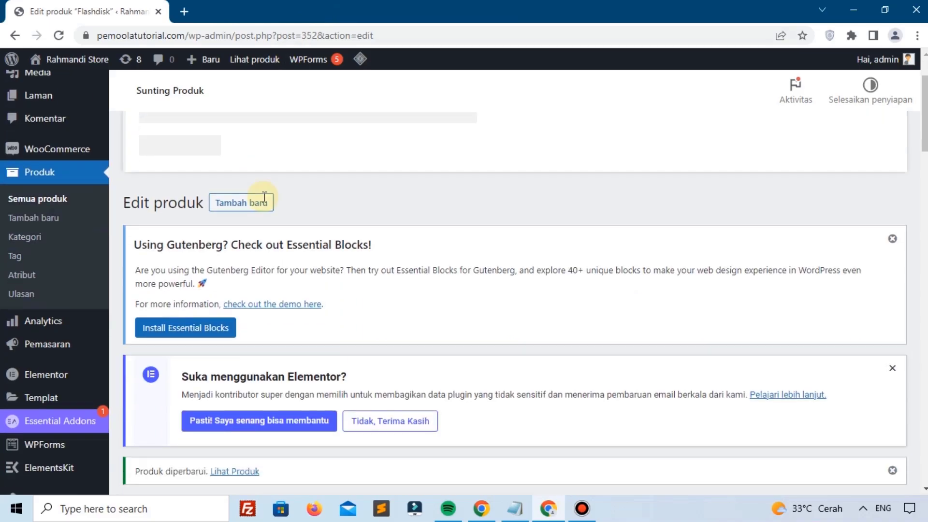
scroll(263, 197, down, 4)
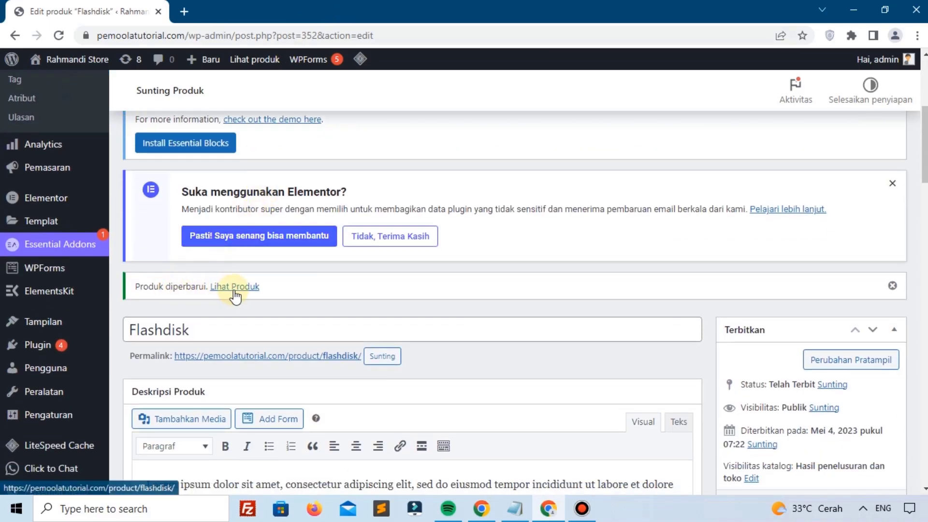
right_click(234, 290)
click(274, 304)
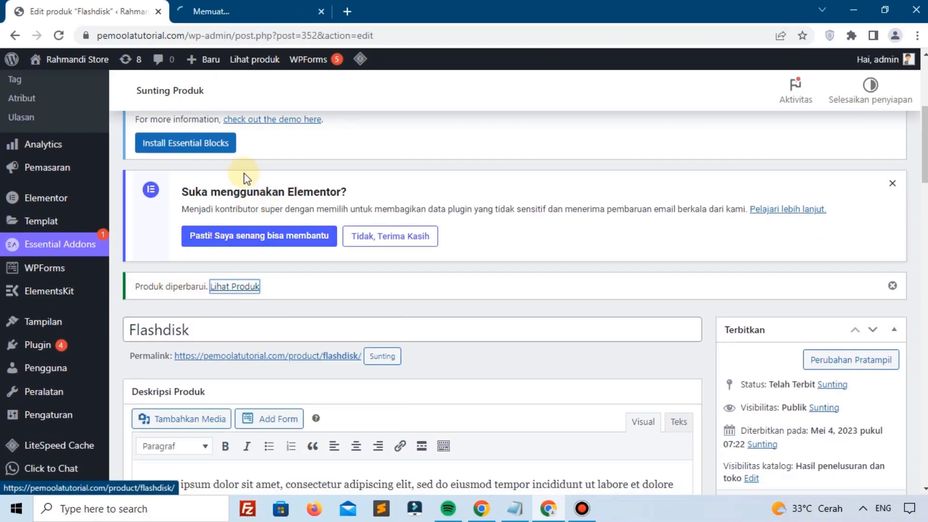
click(209, 7)
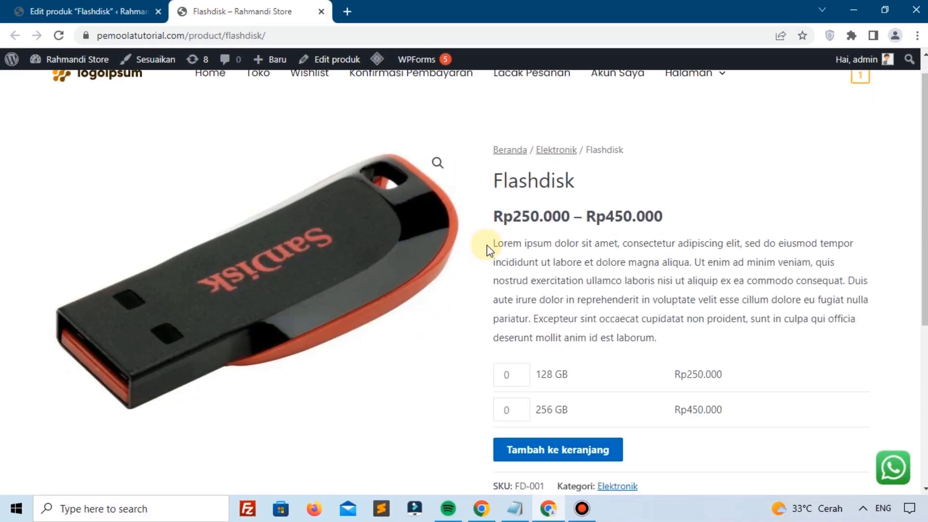
Step: Try changing the 128 GB quantity on the Flashdisk storefront page
scroll(502, 256, down, 3)
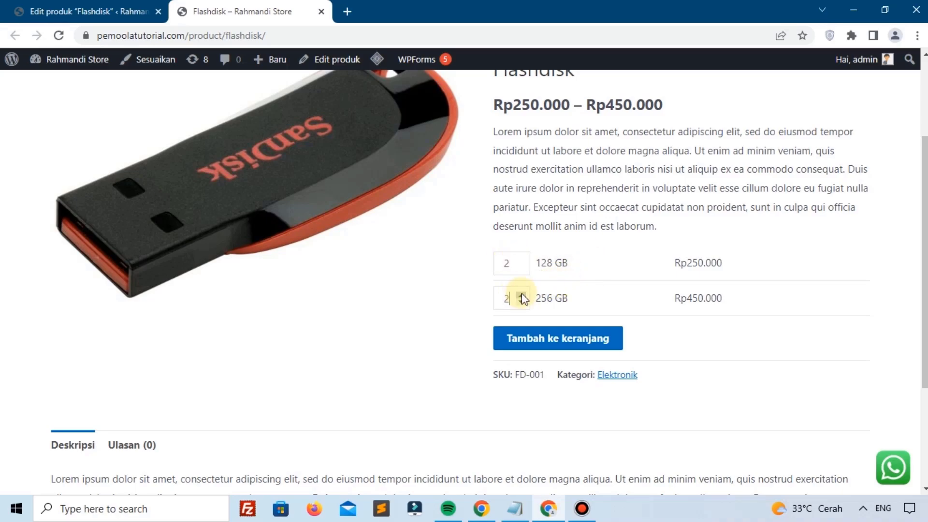
double_click(522, 260)
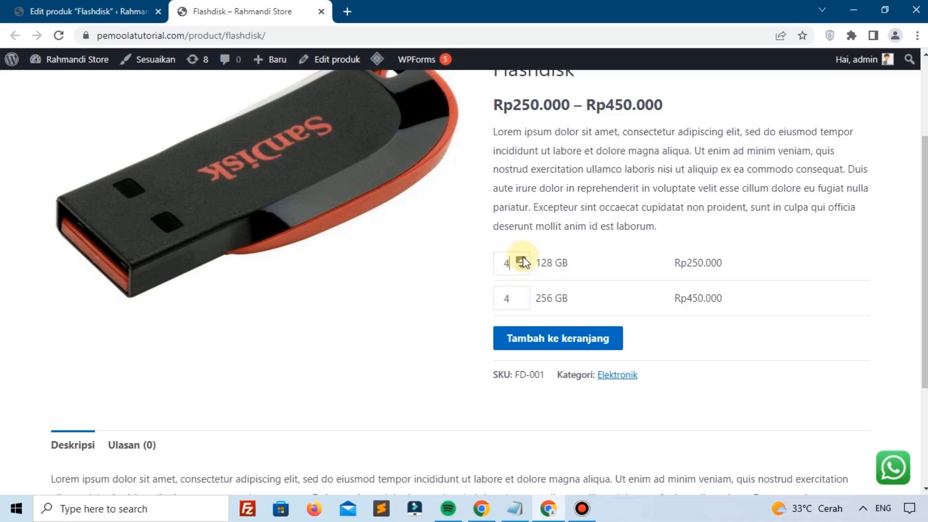
key(alt+Tab)
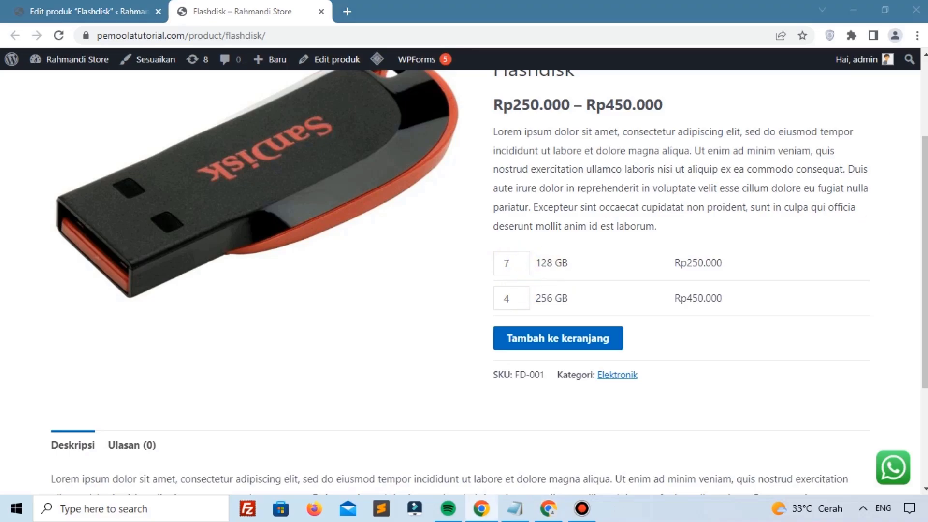
double_click(521, 266)
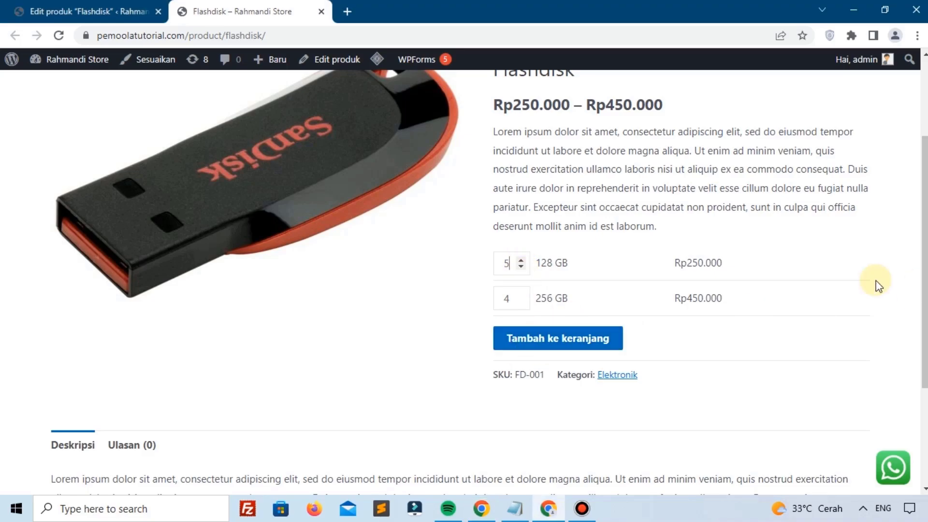
click(103, 6)
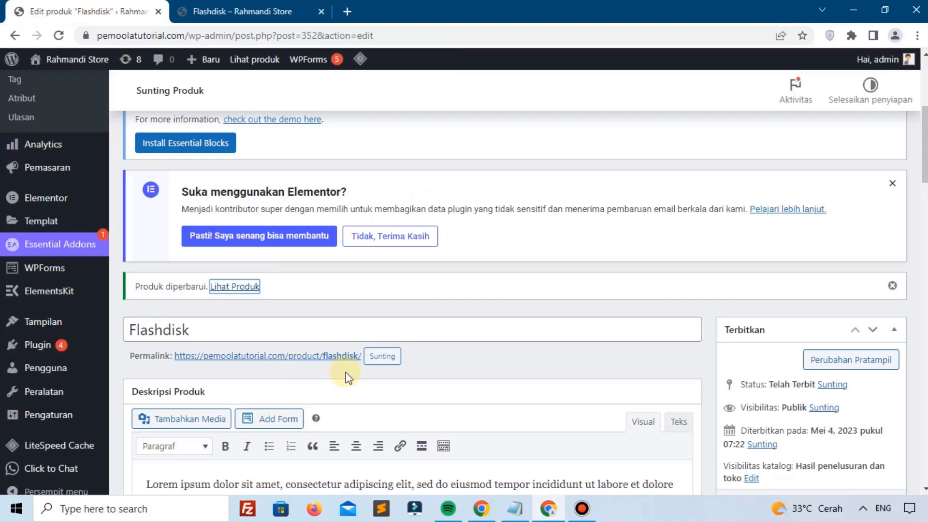
Step: Open the product type dropdown in Flashdisk's Data Produk box
scroll(346, 372, down, 5)
scroll(346, 378, down, 5)
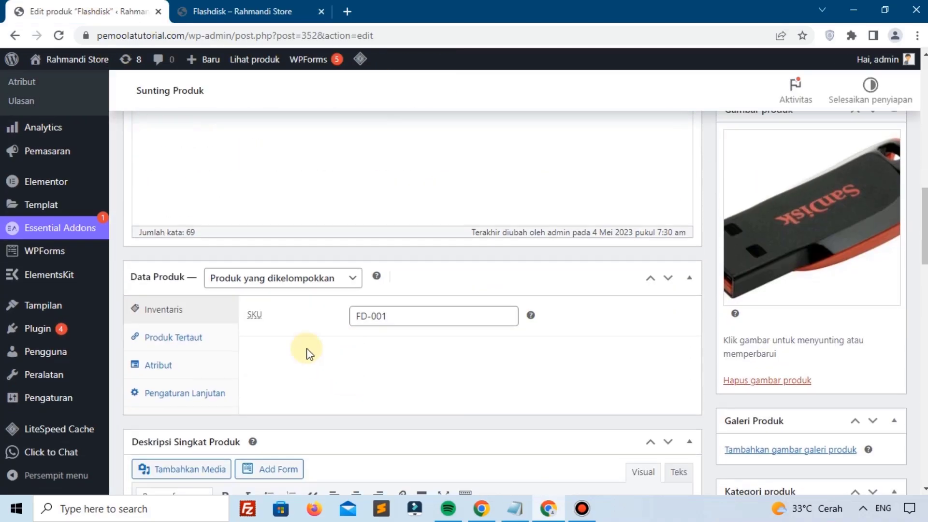
click(276, 276)
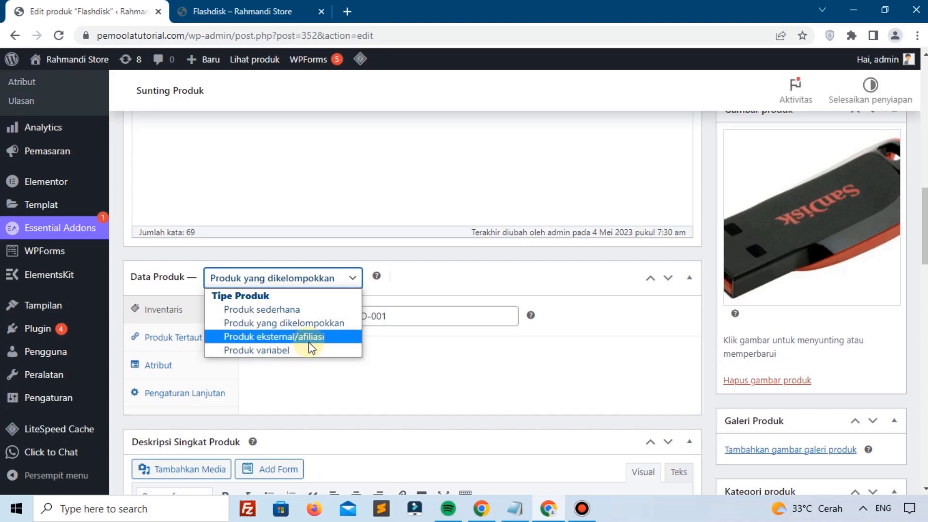
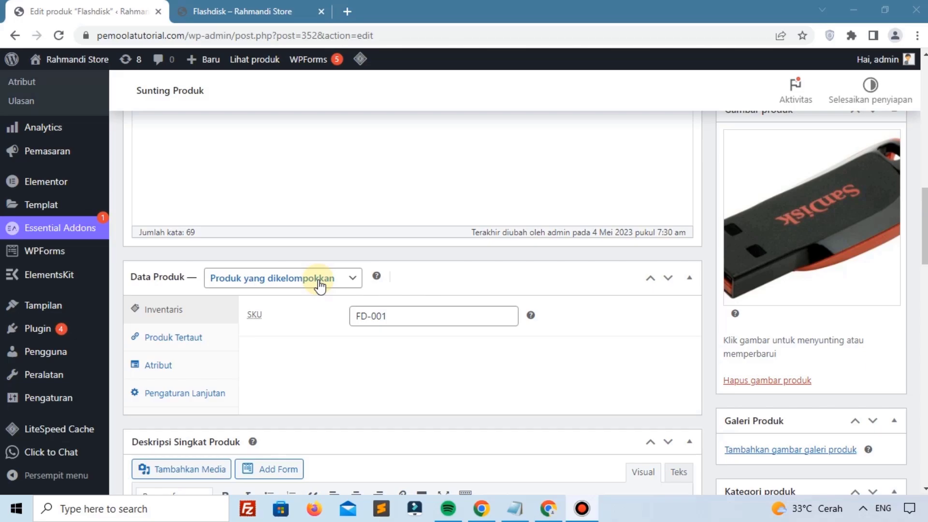
Step: Start a new product and name it 'Sejoli'
scroll(319, 285, up, 15)
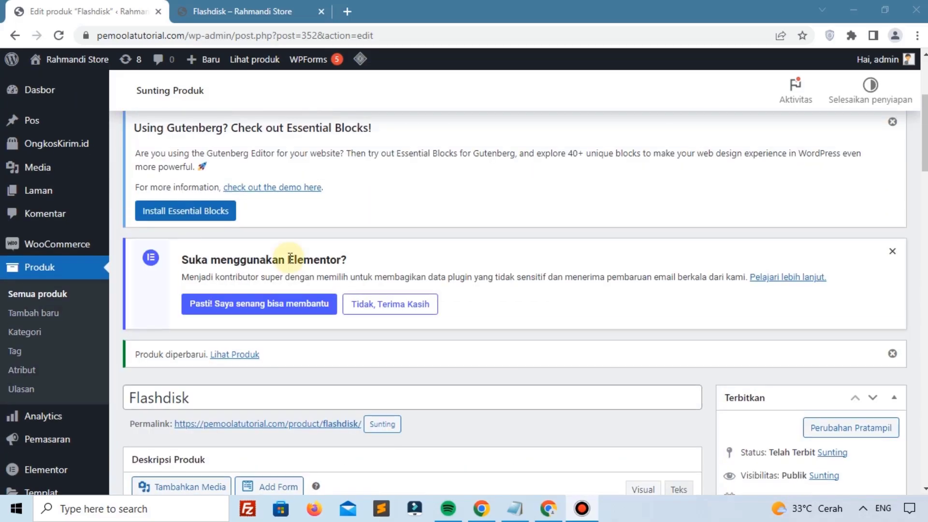
scroll(246, 236, up, 3)
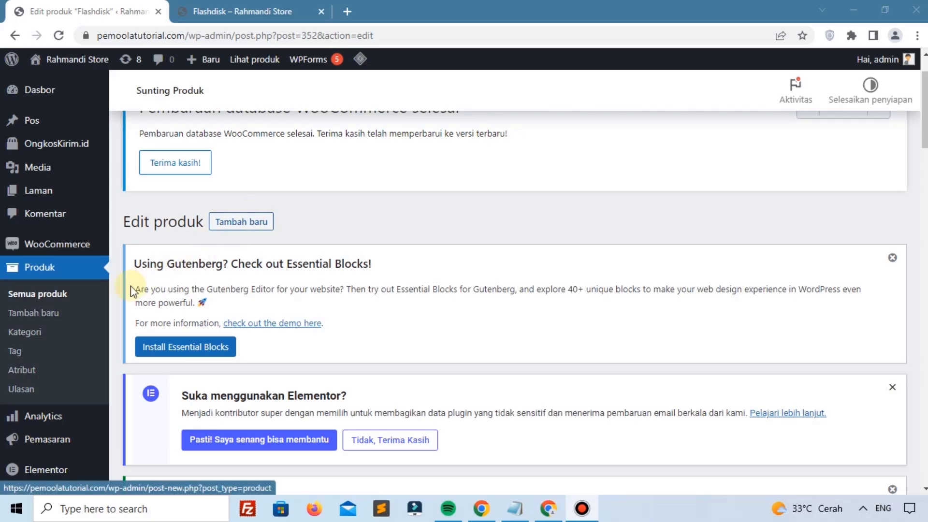
click(48, 313)
scroll(261, 294, down, 2)
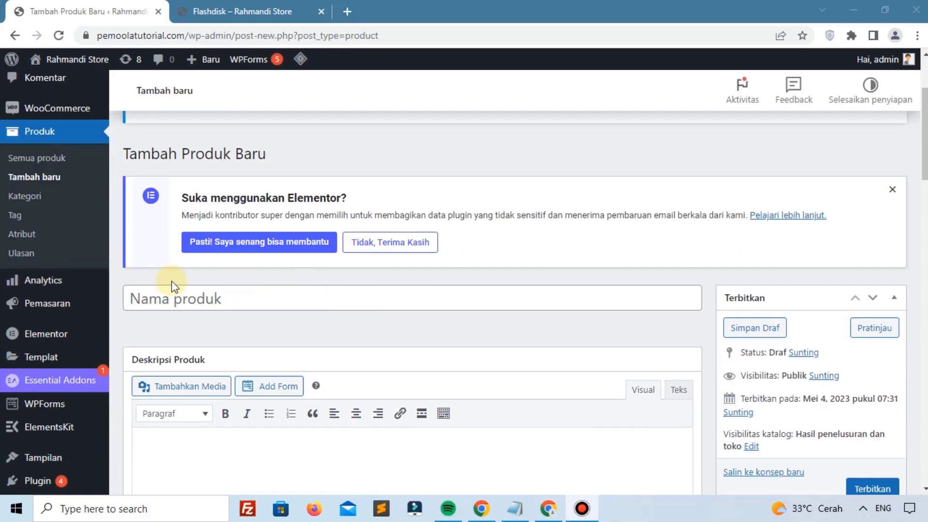
click(245, 299)
text(Sejoli)
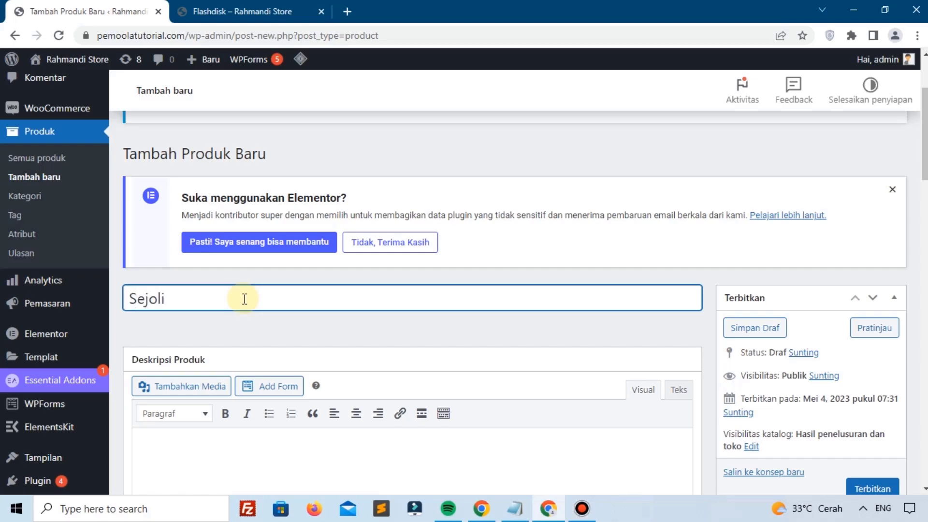
Step: Paste the Lorem ipsum paragraph into the product description
scroll(244, 300, down, 3)
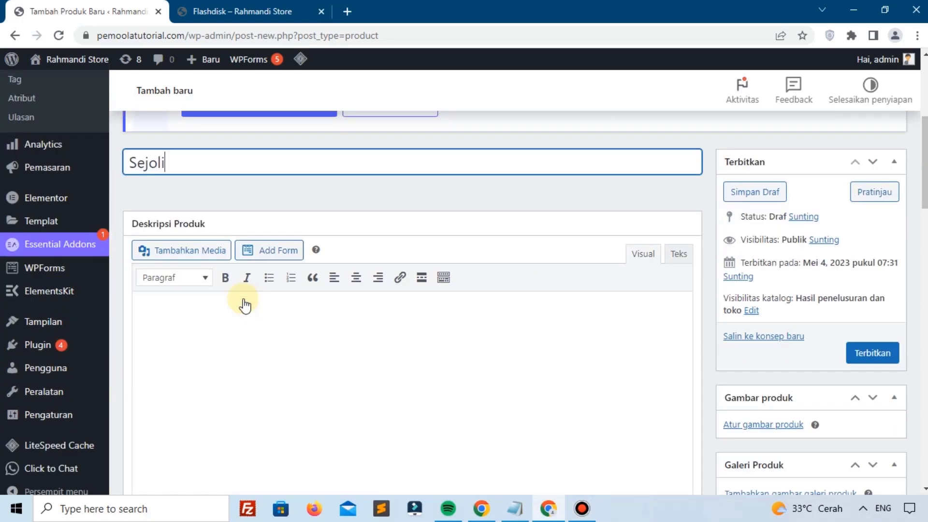
click(270, 342)
text(Lorem ipsum dolor sit amet, consectetur adipiscing elit, sed do eiusmod tempor incididunt ut labore et dolore magna aliqua. Ut enim ad minim veniam, quis nostrud exercitation ullamco laboris nisi ut aliquip ex ea commodo consequat. Duis aute irure dolor in reprehenderit in voluptate velit esse cillum dolore eu fugiat nulla pariatur. Excepteur sint occaecat cupidatat non proident, sunt in culpa qui officia deserunt mollit anim id est laborum.)
scroll(270, 342, down, 5)
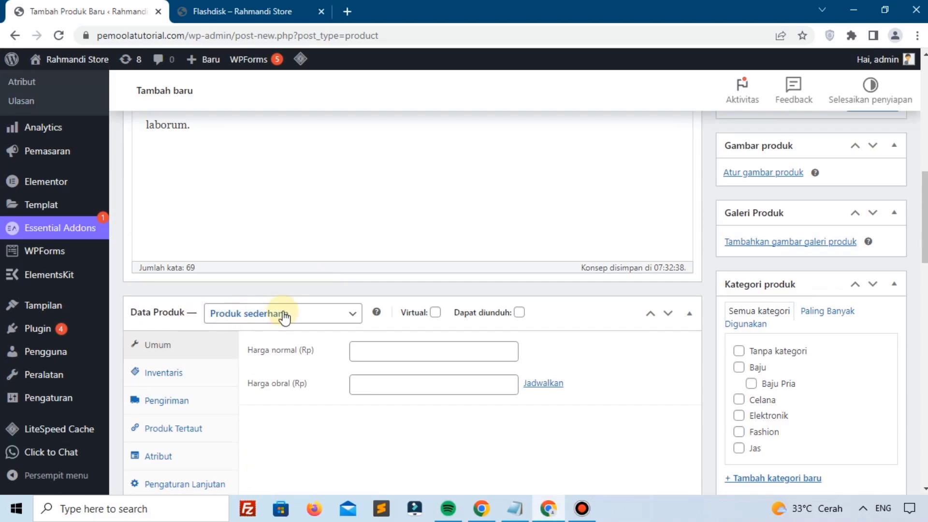
click(284, 314)
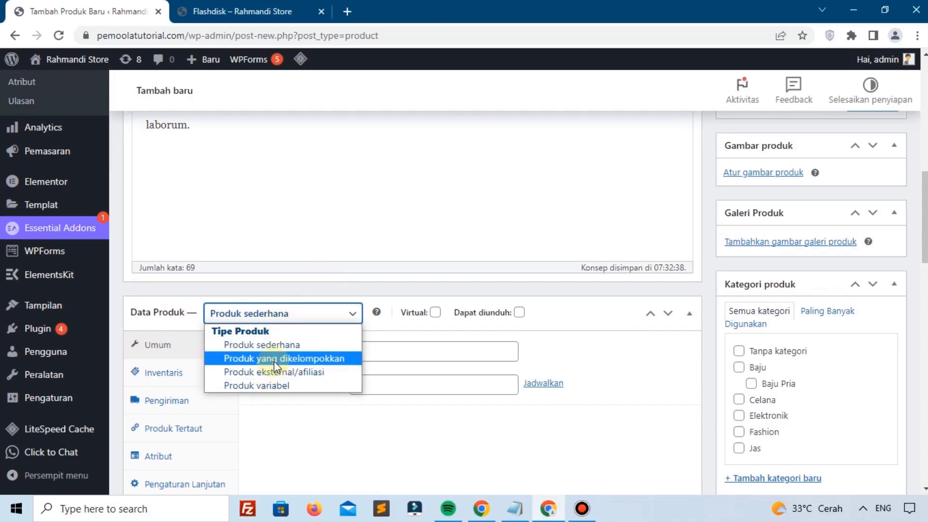
click(275, 372)
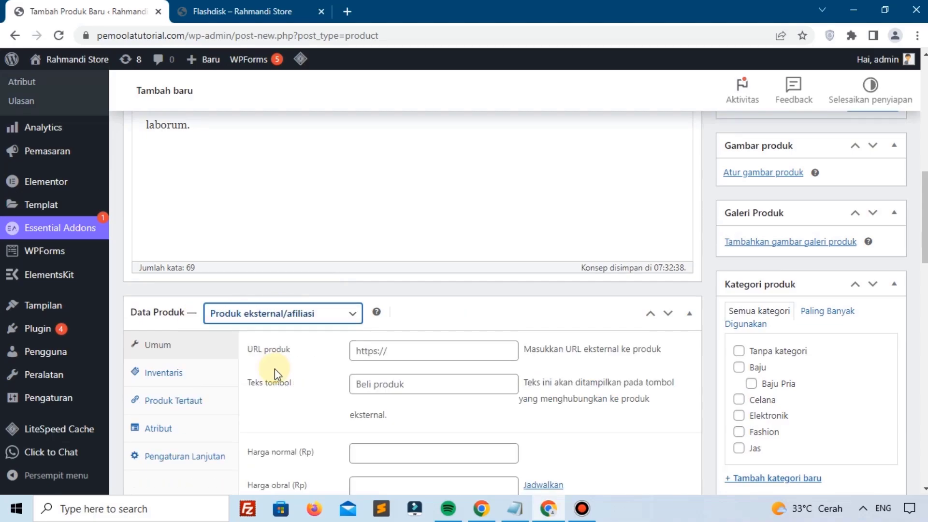
click(385, 356)
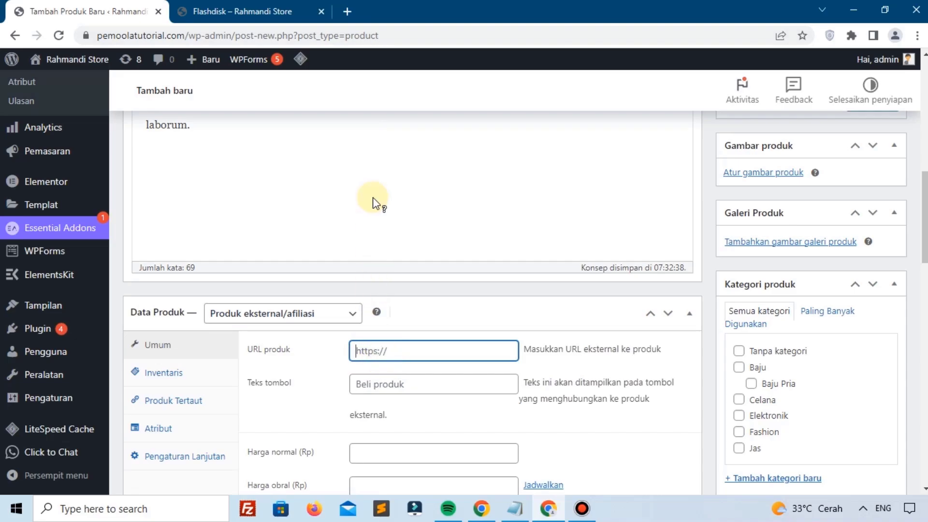
click(226, 11)
click(110, 7)
text(https://www.sejoli.co.id/)
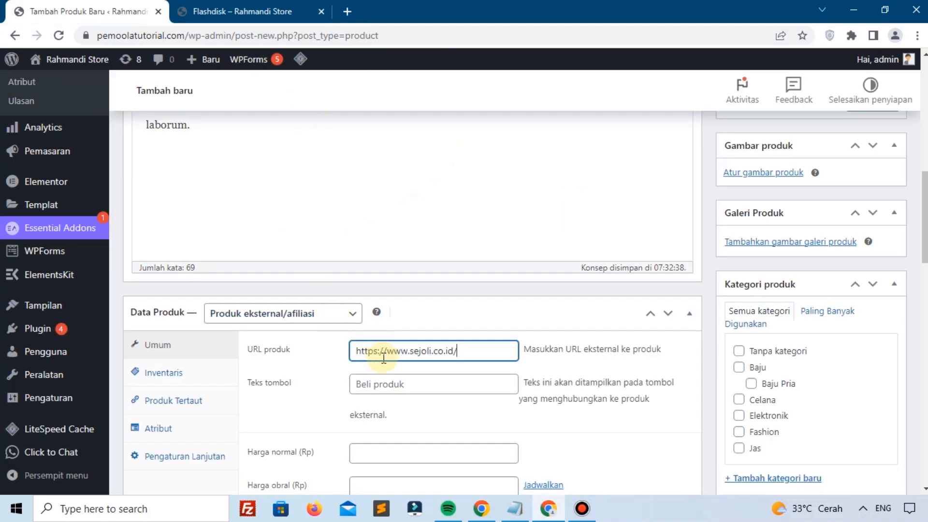
scroll(384, 367, down, 2)
Step: Set the button text to 'Beli Sejoli' and the regular price to 550000
click(382, 316)
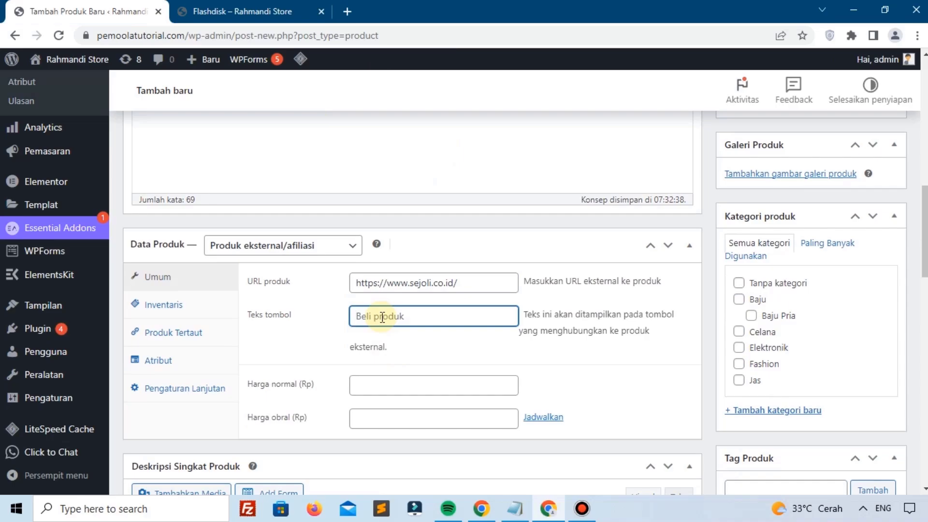
text(b)
key(BackSpace)
text(bE)
key(BackSpace)
key(BackSpace)
text(Be)
click(377, 385)
text(550000)
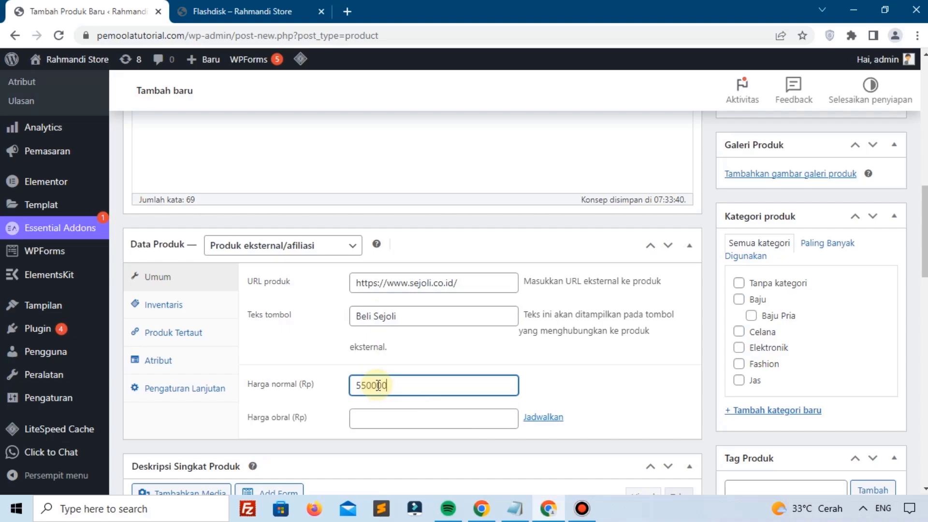
scroll(378, 386, down, 3)
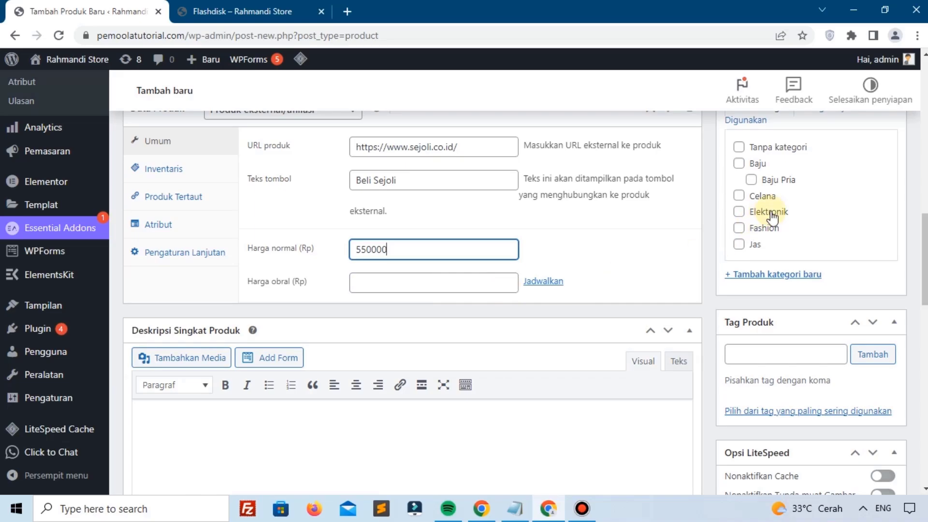
scroll(771, 211, up, 5)
scroll(771, 211, up, 4)
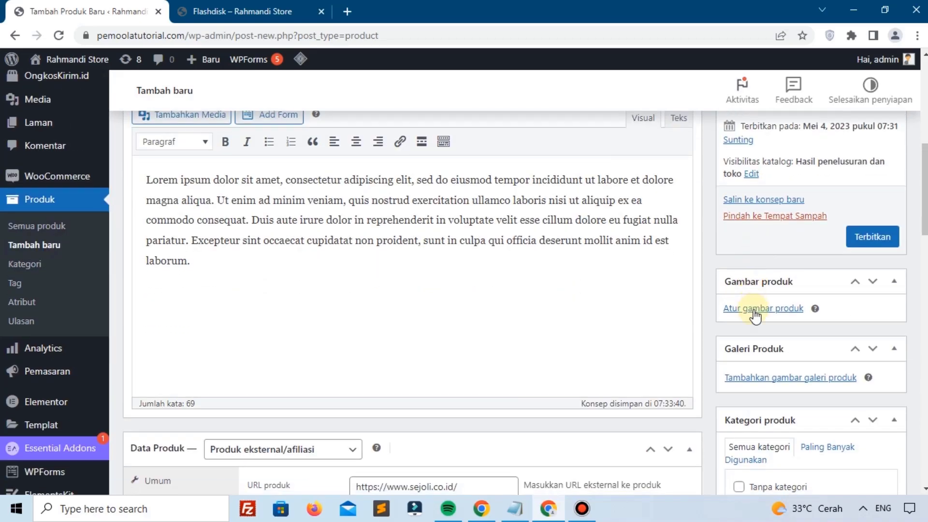
Step: Upload img-comingsoon.png from the computer and set it as Sejoli's product image
click(754, 311)
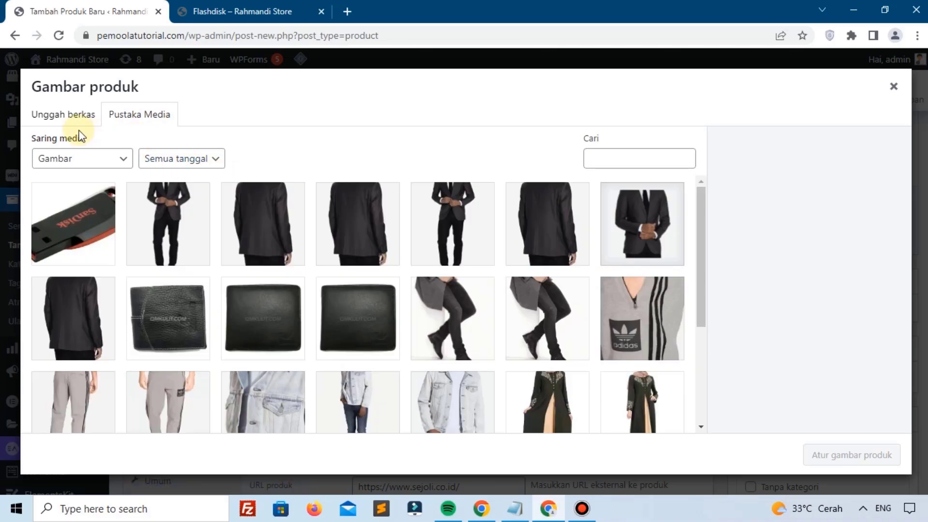
click(67, 116)
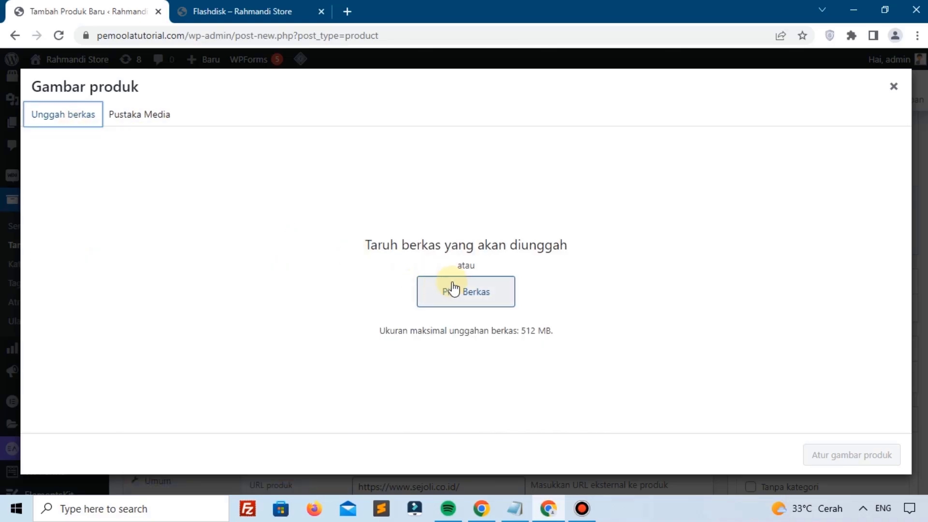
click(453, 289)
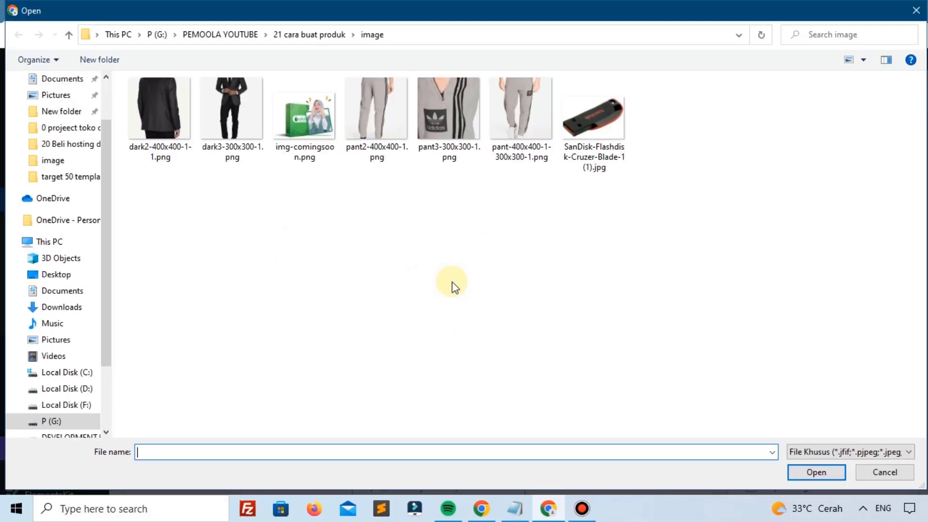
click(307, 118)
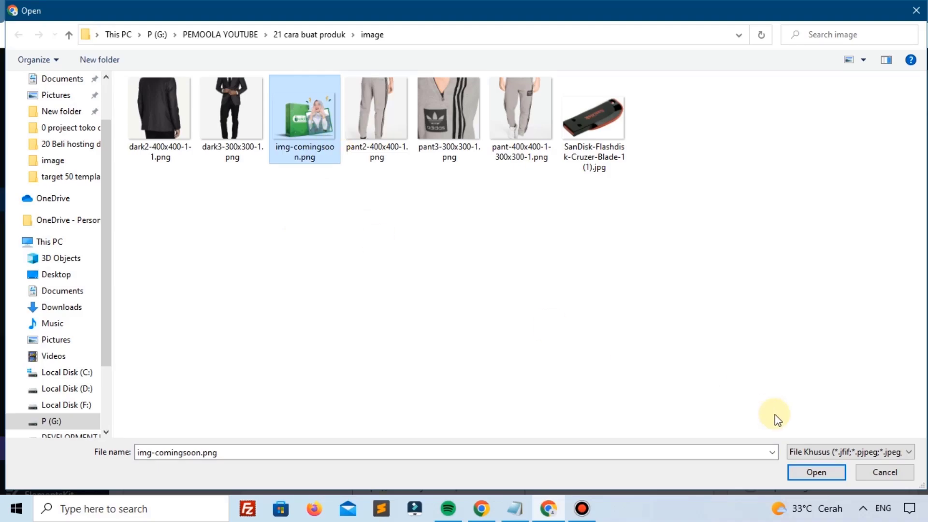
click(817, 477)
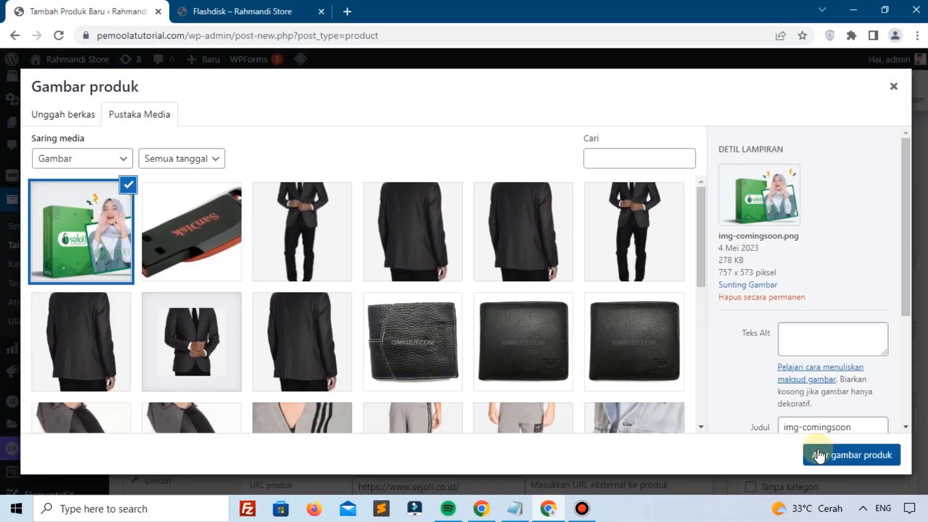
click(820, 452)
scroll(793, 321, down, 5)
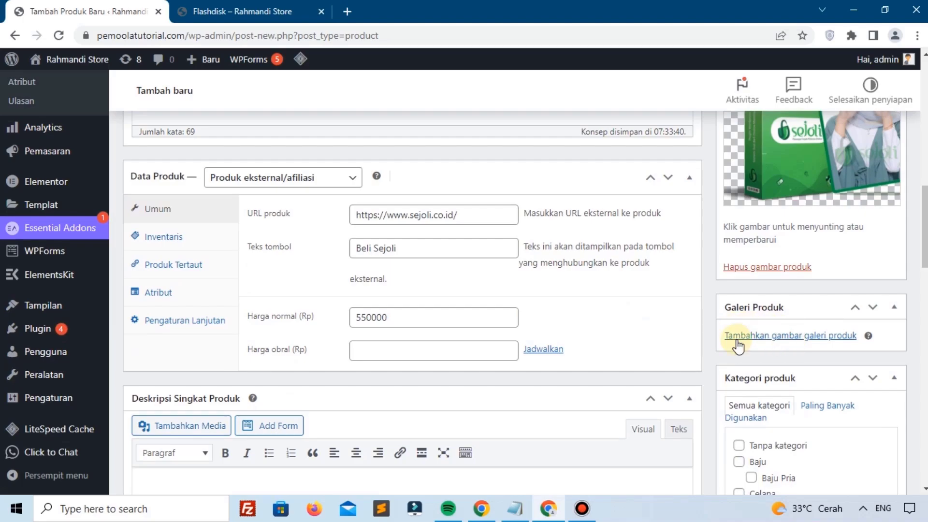
Step: Create a new product category 'Plugin' and assign it to Sejoli
scroll(738, 338, down, 3)
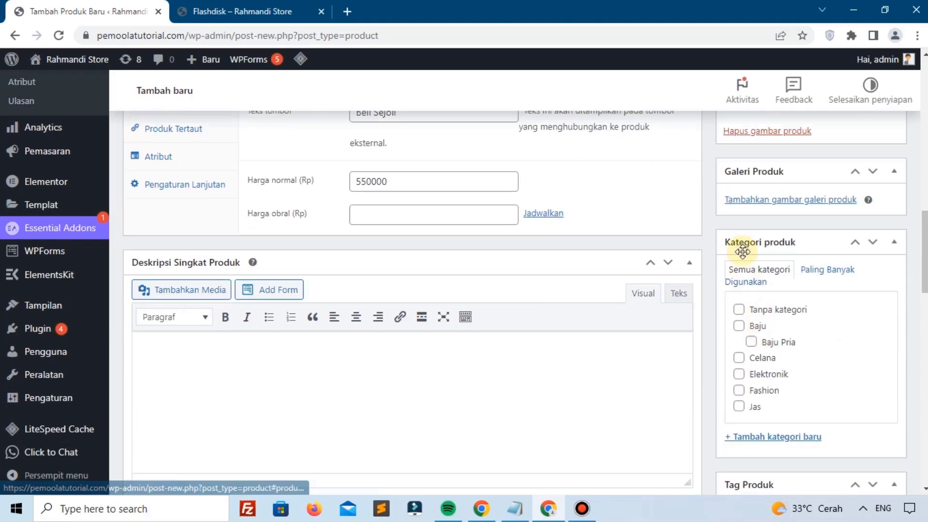
click(758, 437)
text(P)
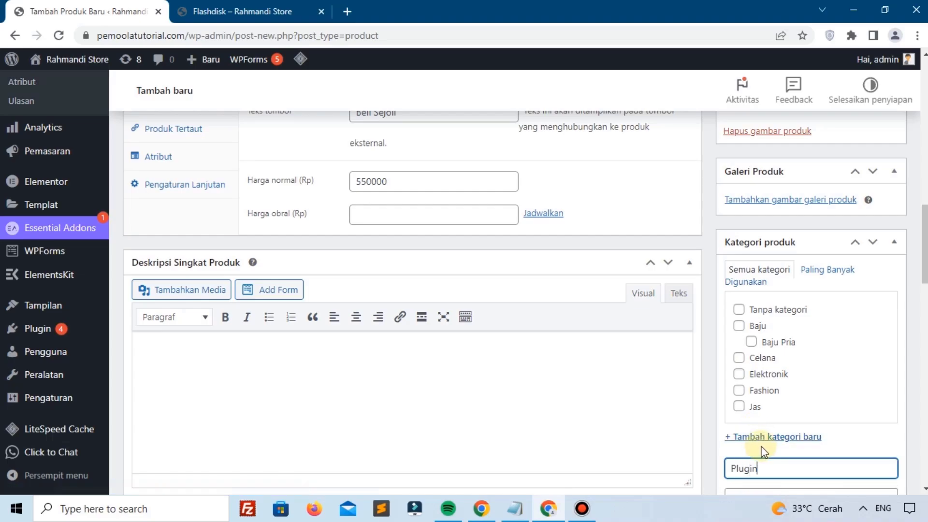
text(lugin)
key(Return)
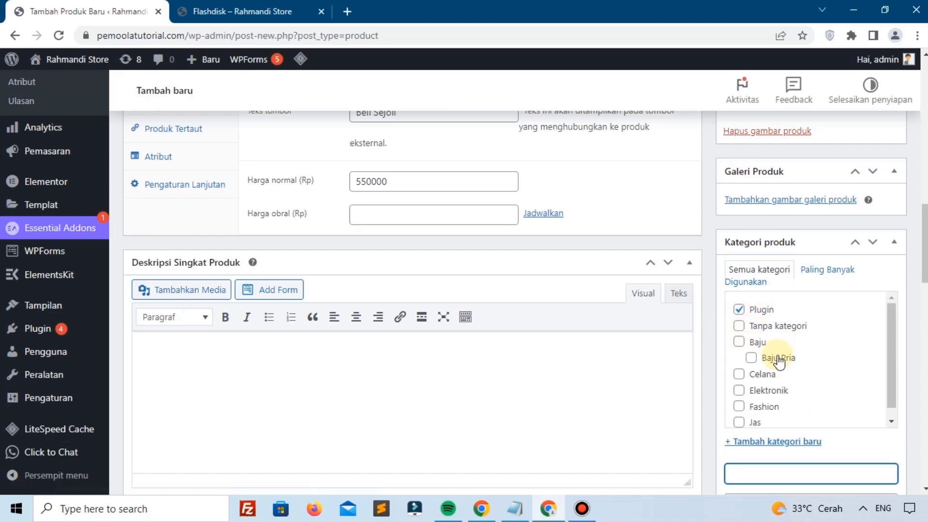
scroll(725, 351, down, 7)
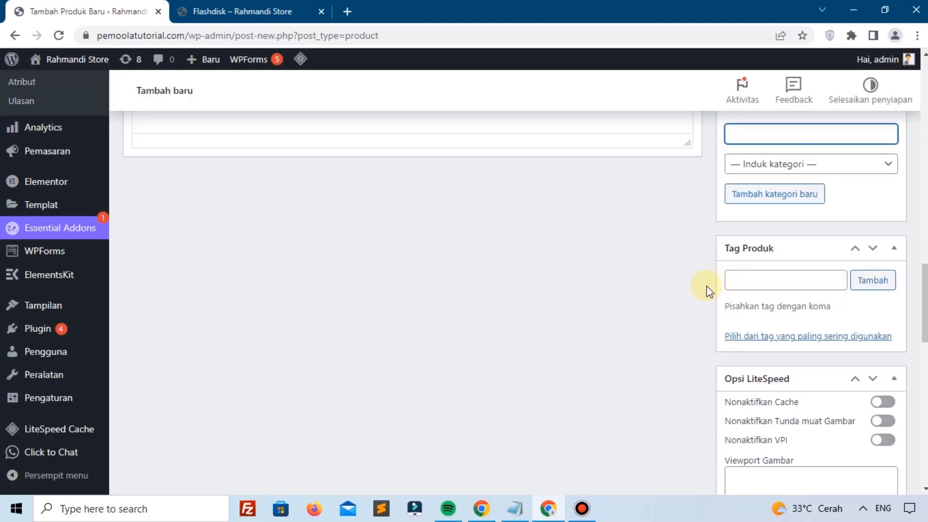
scroll(769, 299, down, 3)
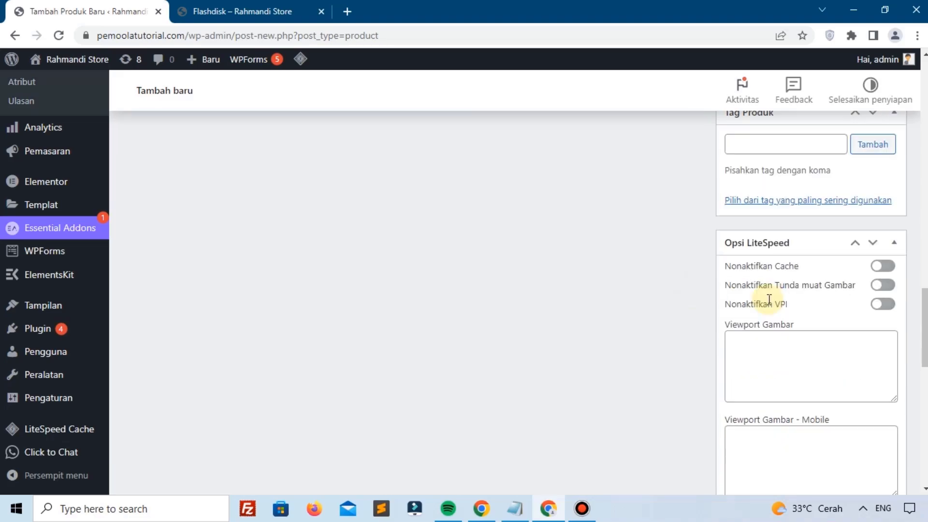
scroll(408, 411, up, 11)
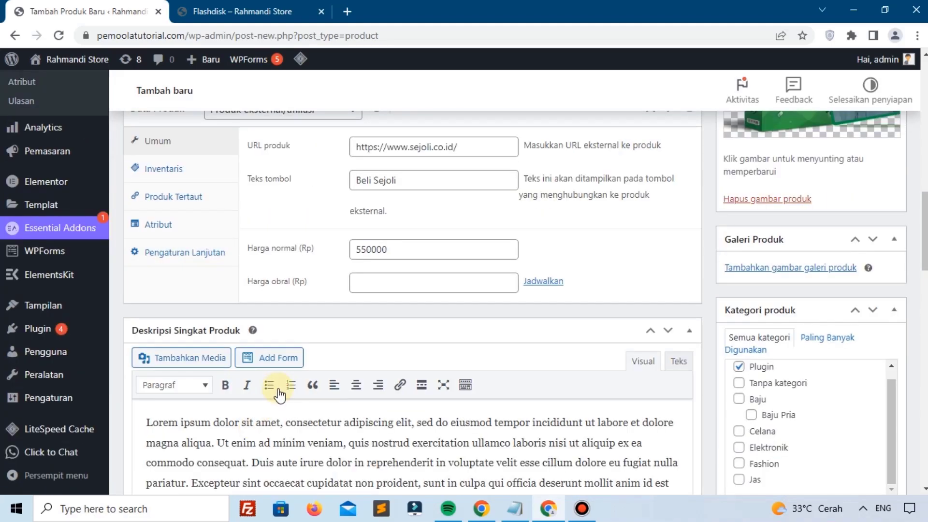
scroll(279, 394, up, 3)
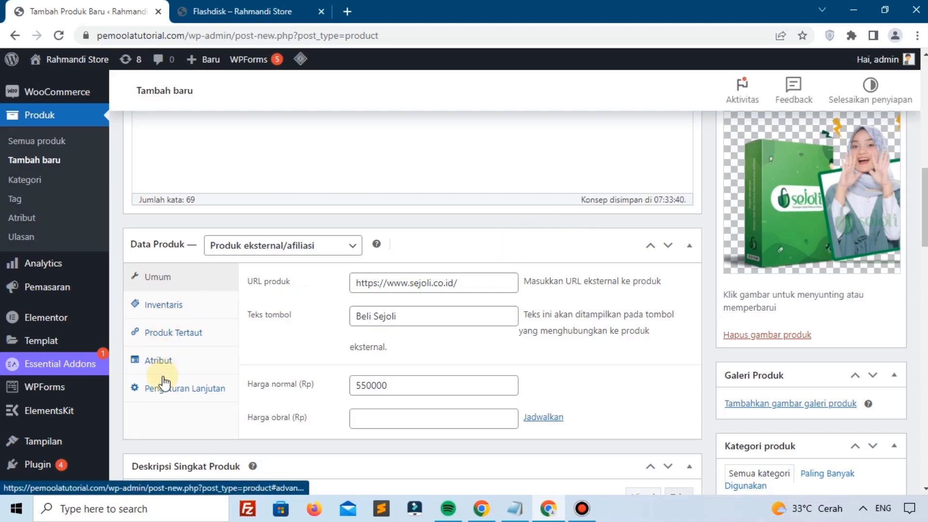
Step: Review the Inventaris settings, then return to the Umum product settings
click(187, 305)
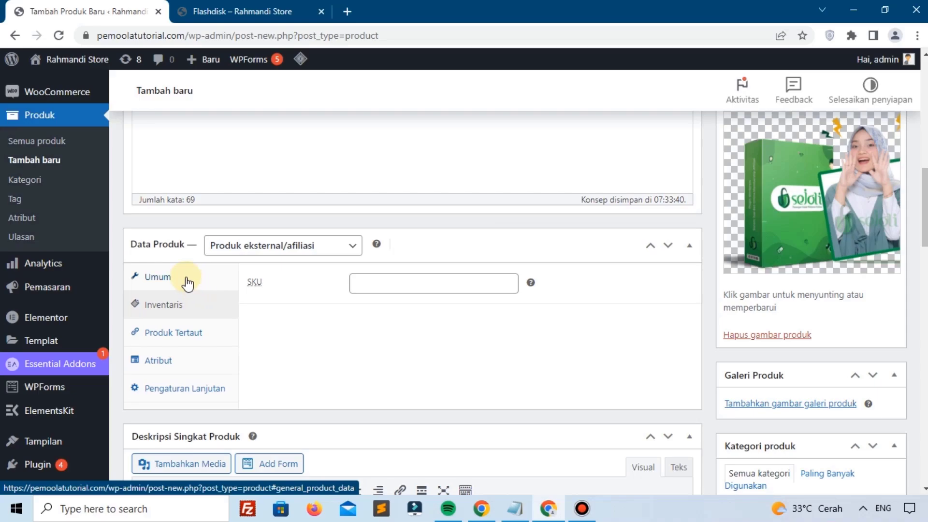
click(188, 283)
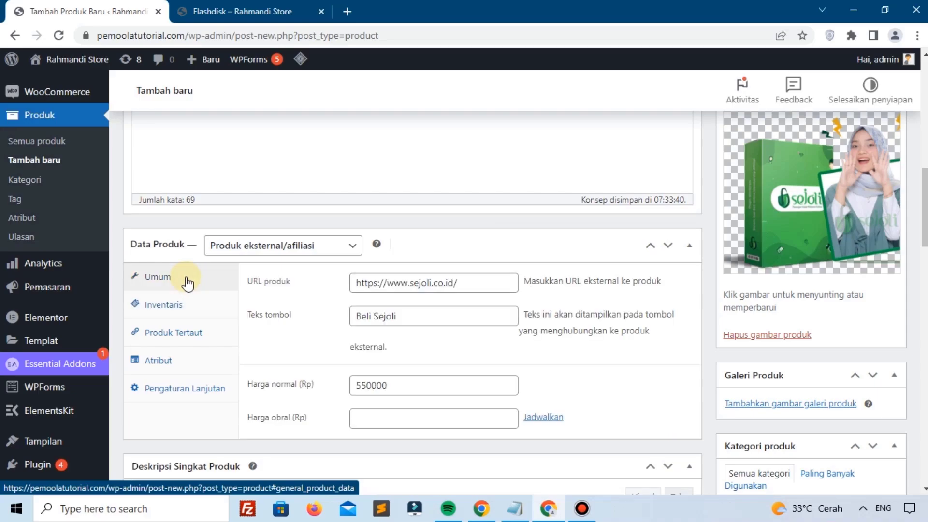
scroll(507, 277, up, 3)
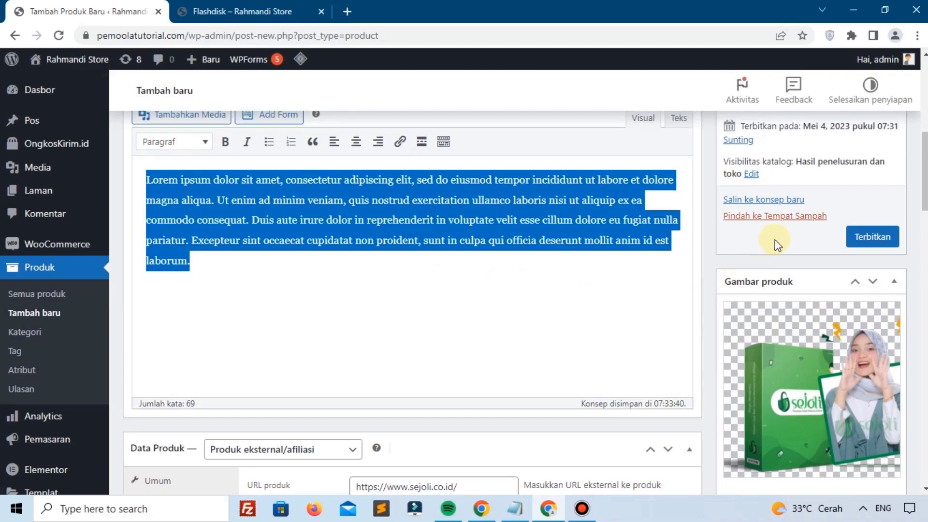
Step: Publish Sejoli and view its Rp550.000 product page in a new tab
click(858, 244)
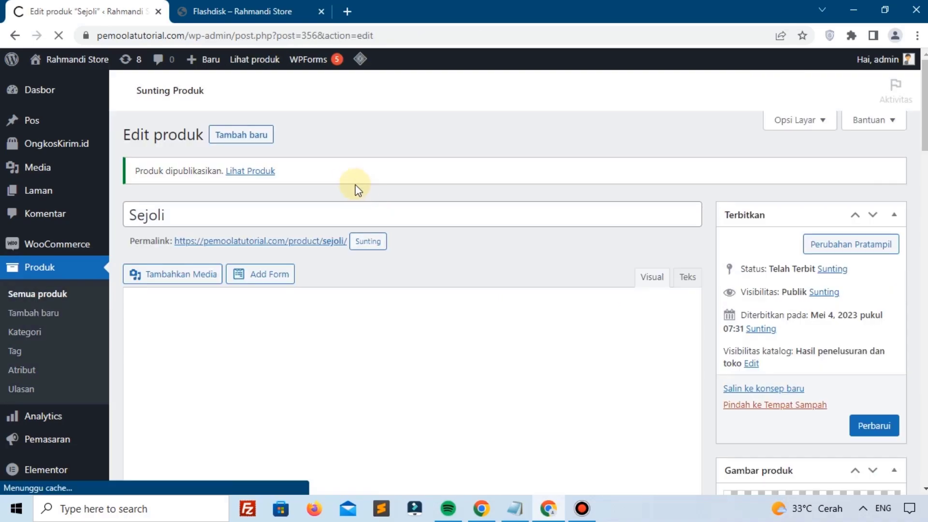
scroll(300, 258, down, 6)
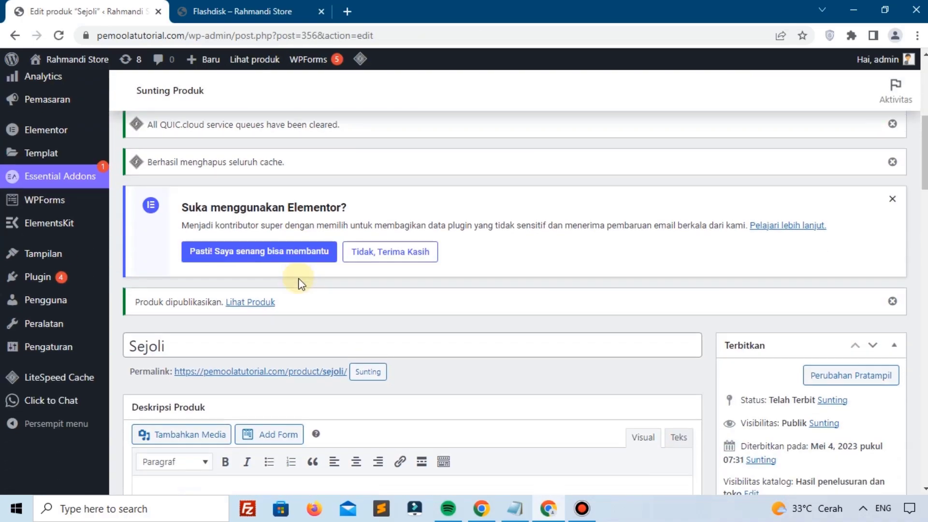
right_click(241, 305)
click(298, 313)
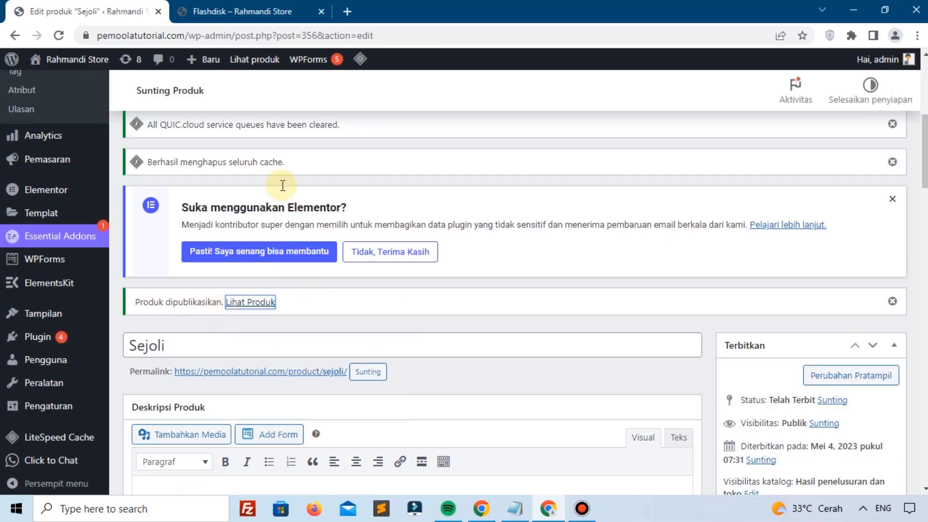
click(234, 8)
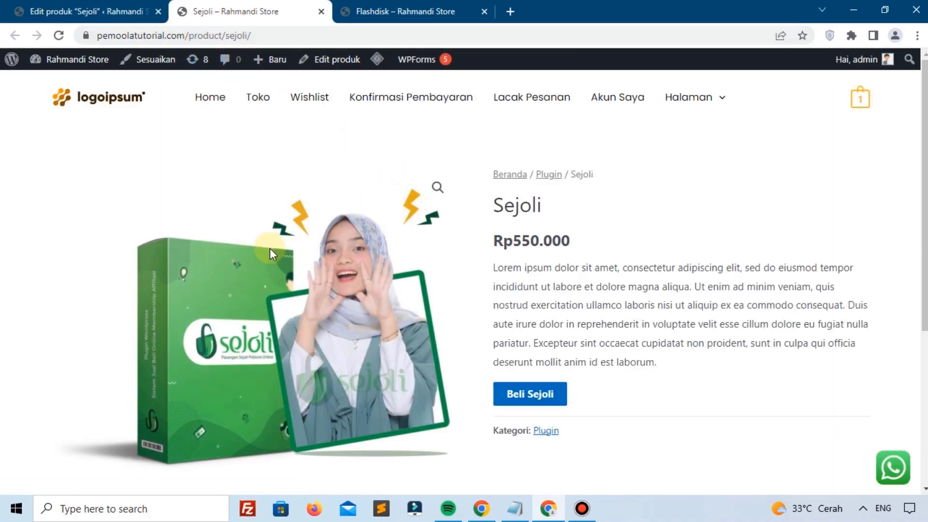
Step: Follow the Beli Sejoli button to sejoli.co.id and scroll through the landing page
click(532, 392)
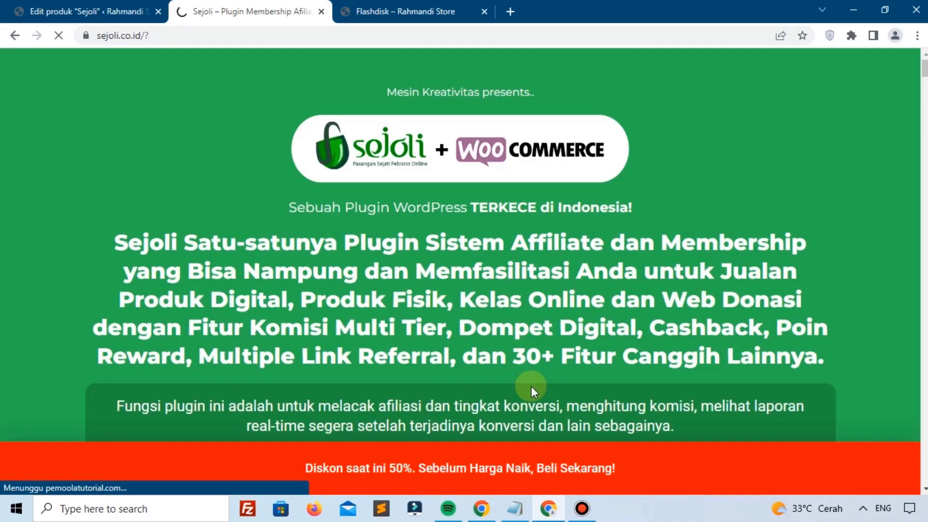
scroll(437, 280, down, 10)
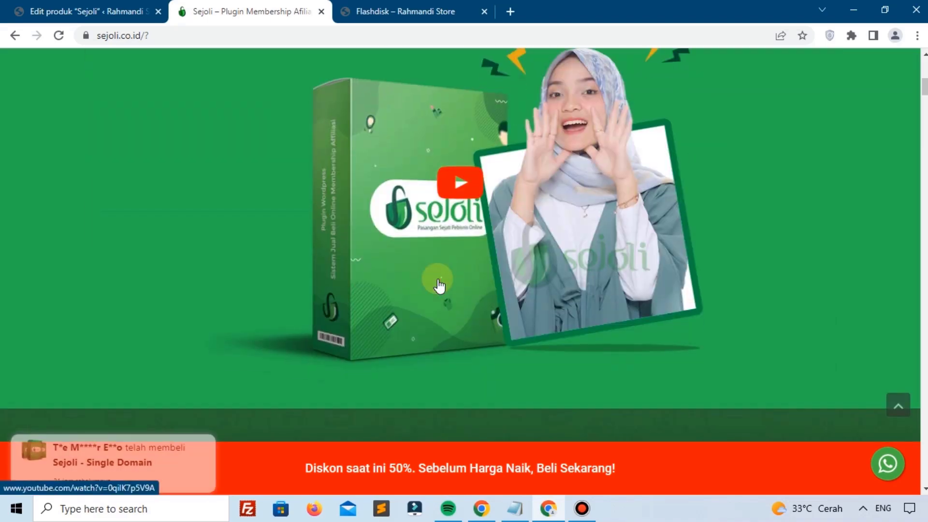
scroll(437, 283, up, 8)
scroll(433, 280, down, 5)
scroll(433, 280, up, 5)
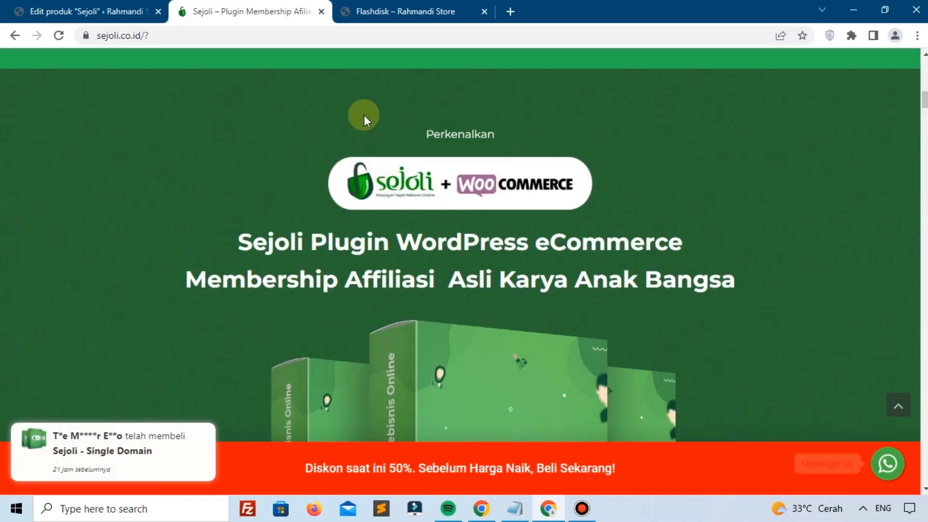
scroll(364, 114, down, 5)
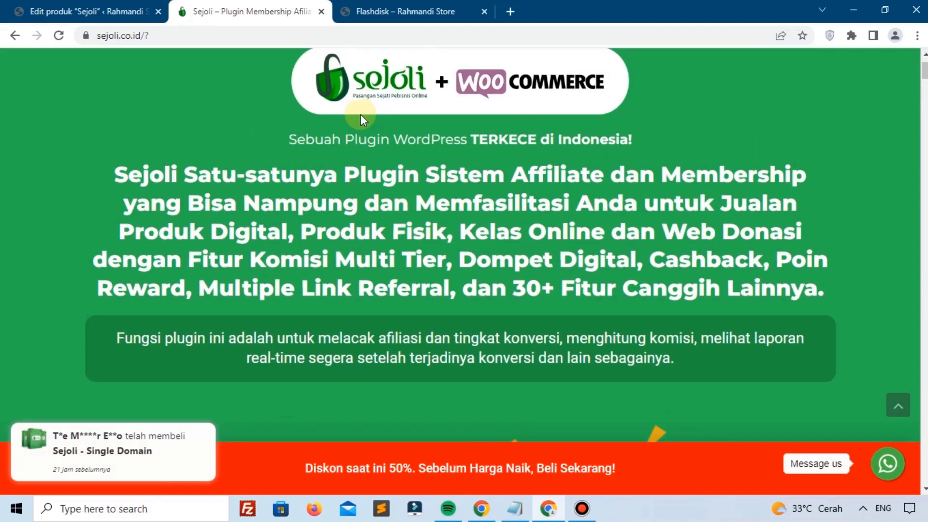
click(322, 12)
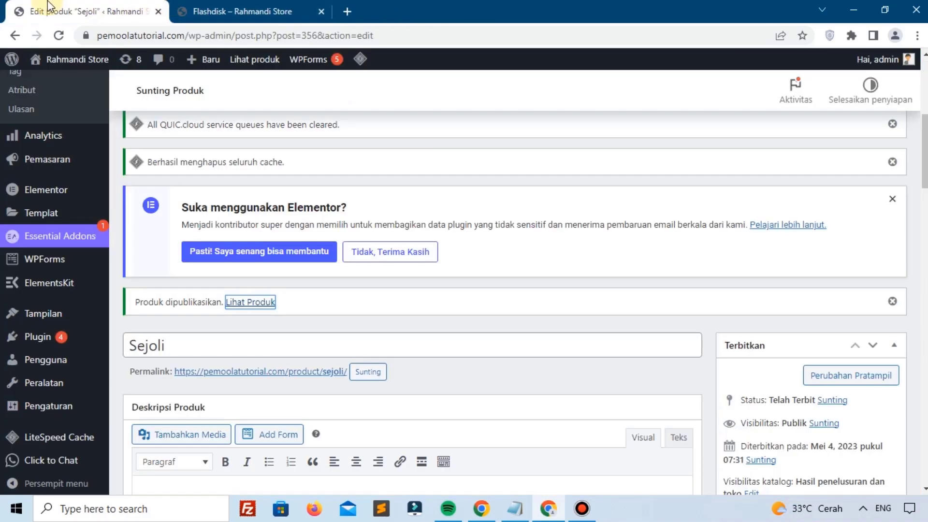
scroll(274, 239, down, 7)
scroll(273, 250, down, 5)
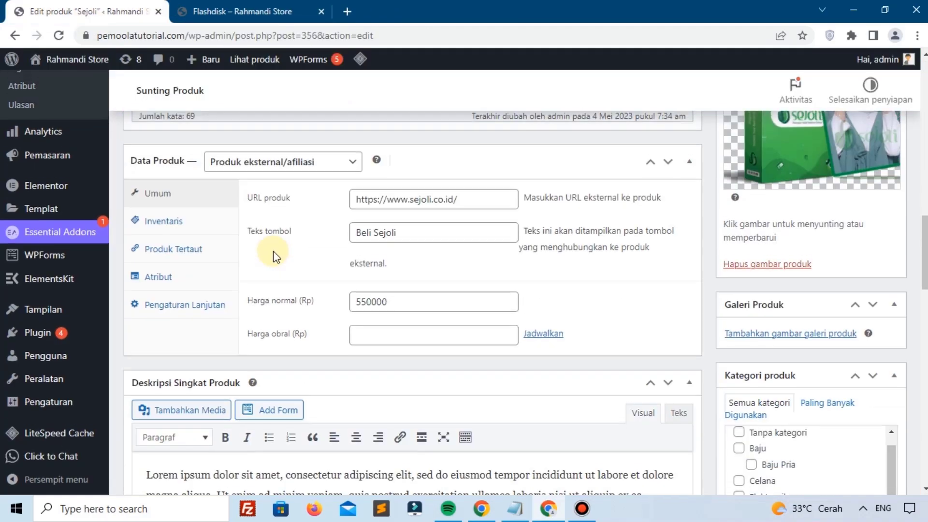
scroll(271, 239, up, 1)
click(268, 231)
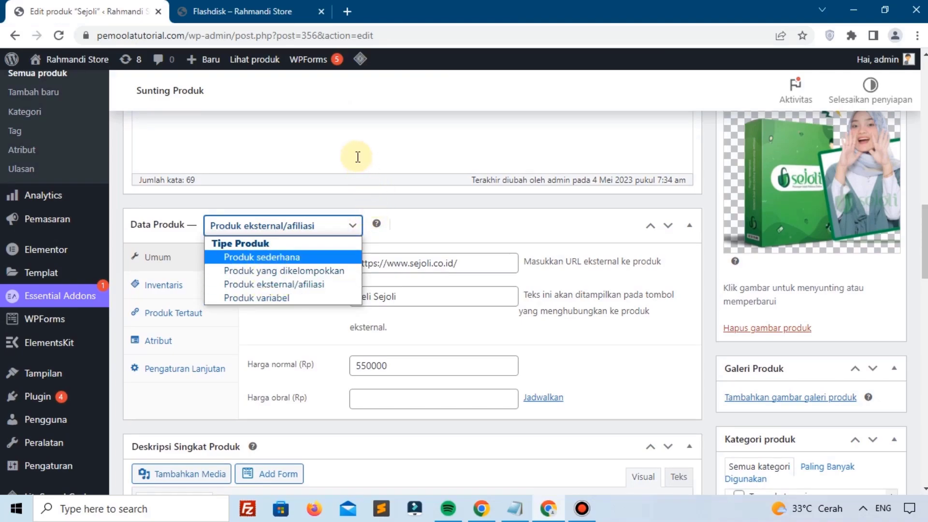
scroll(356, 155, up, 10)
scroll(312, 227, up, 4)
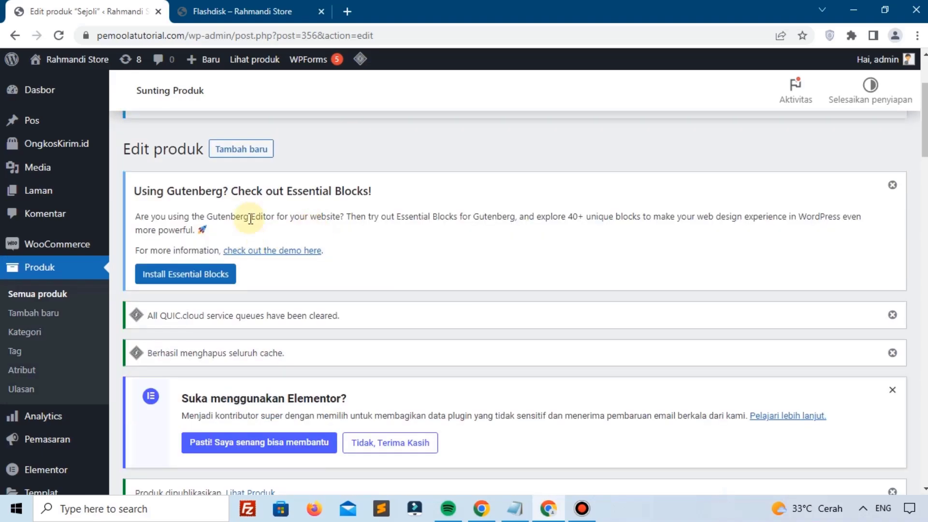
Step: Start a new product named 'Celana' and paste the Lorem ipsum description
click(48, 314)
scroll(290, 358, down, 3)
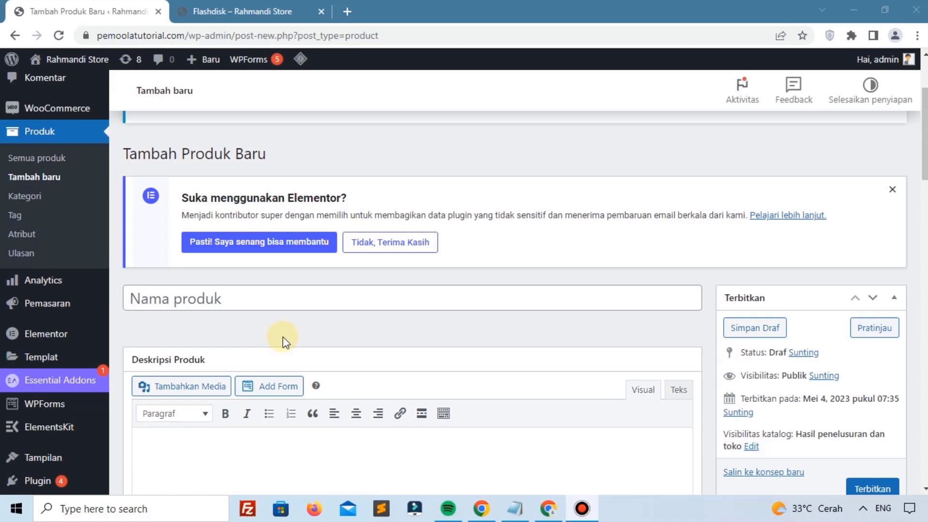
click(291, 303)
text(C)
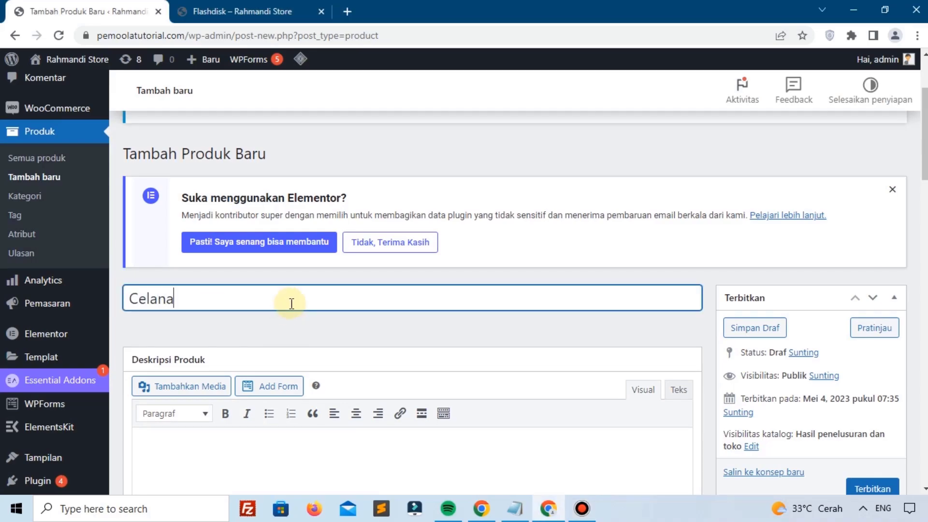
text(elana)
scroll(338, 290, down, 5)
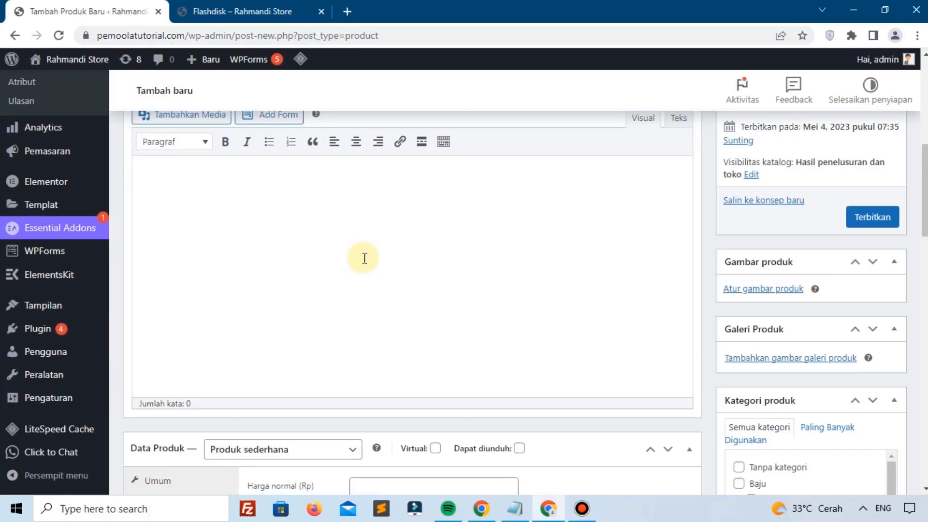
click(338, 256)
text(Lorem ipsum dolor sit amet, consectetur adipiscing elit, sed do eiusmod tempor incididunt ut labore et dolore magna aliqua. Ut enim ad minim veniam, quis nostrud exercitation ullamco laboris nisi ut aliquip ex ea commodo consequat. Duis aute irure dolor in reprehenderit in voluptate velit esse cillum dolore eu fugiat nulla pariatur. Excepteur sint occaecat cupidatat non proident, sunt in culpa qui officia deserunt mollit anim id est laborum.)
scroll(325, 255, down, 4)
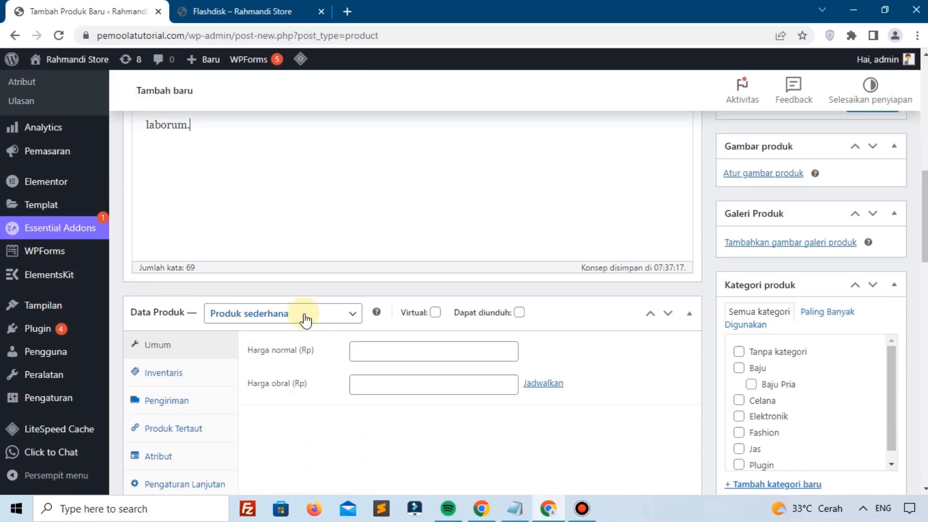
Step: Make it a variable product with SKU JG-001
click(285, 315)
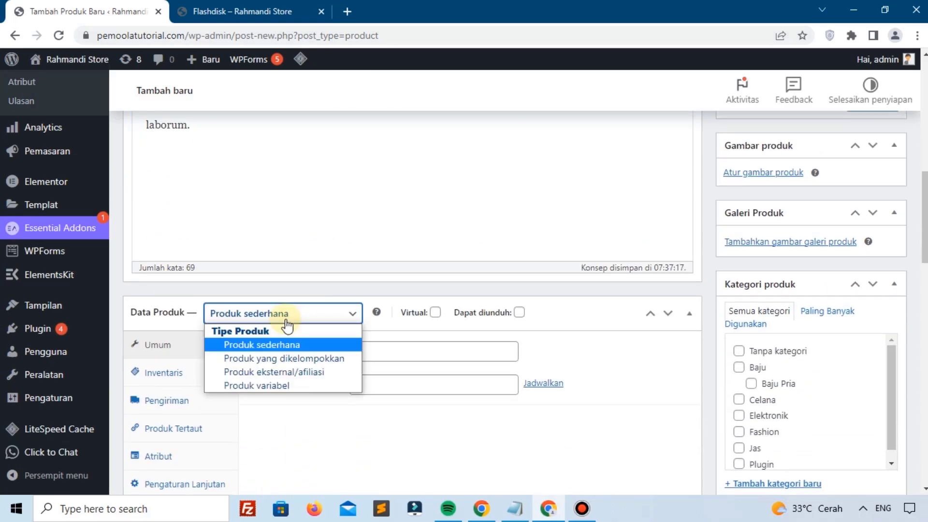
click(279, 386)
scroll(278, 387, down, 3)
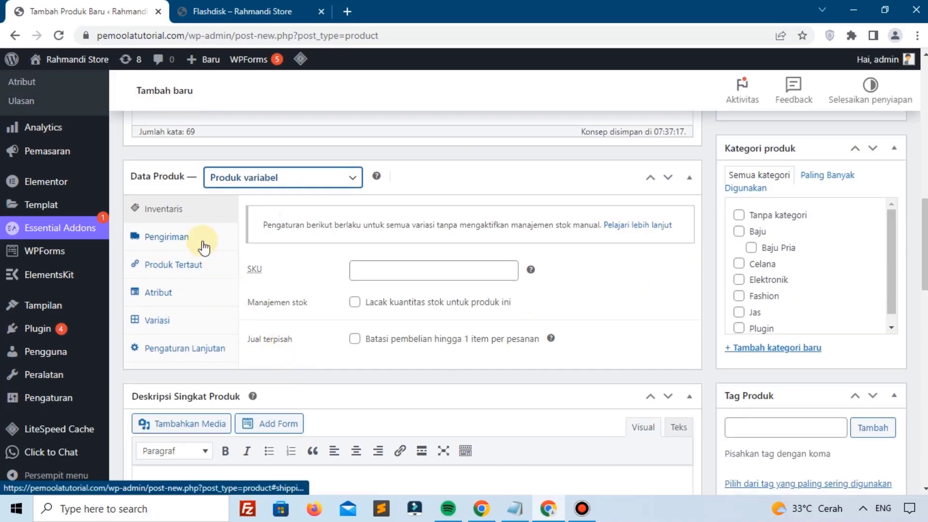
click(371, 263)
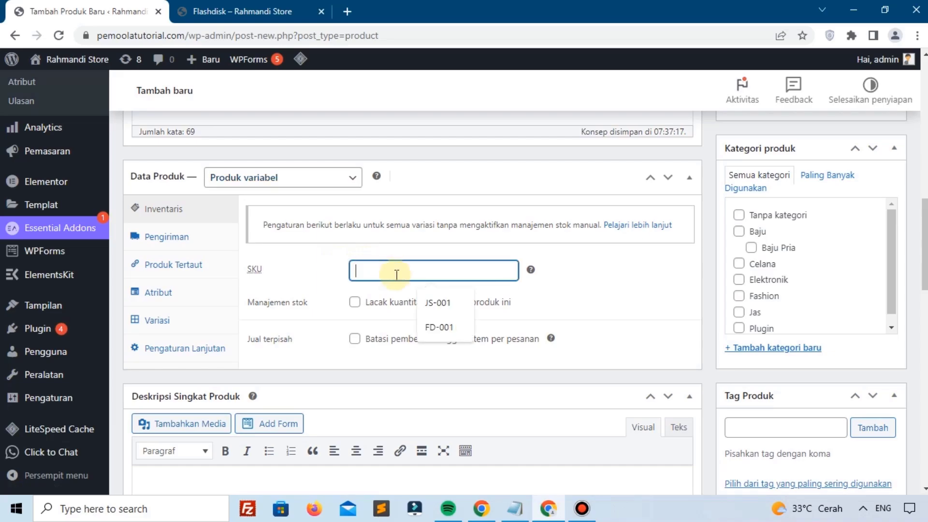
text(JG-001)
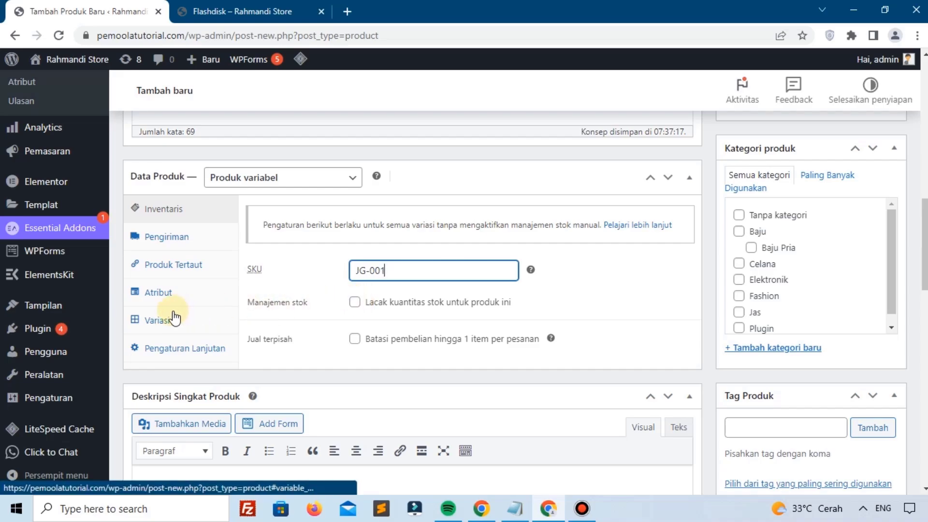
Step: Enter a shipping weight of 1 kg, then bring up the Atribut settings
click(177, 238)
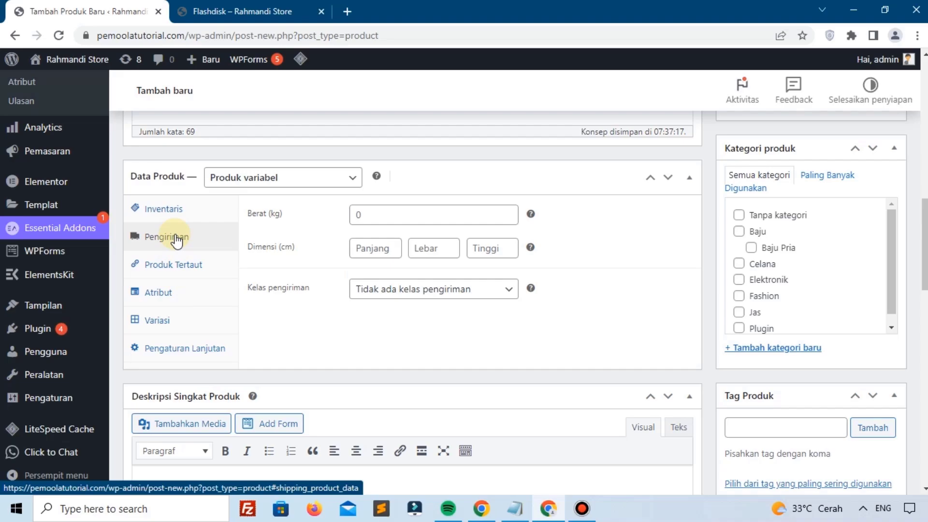
click(358, 215)
text(1)
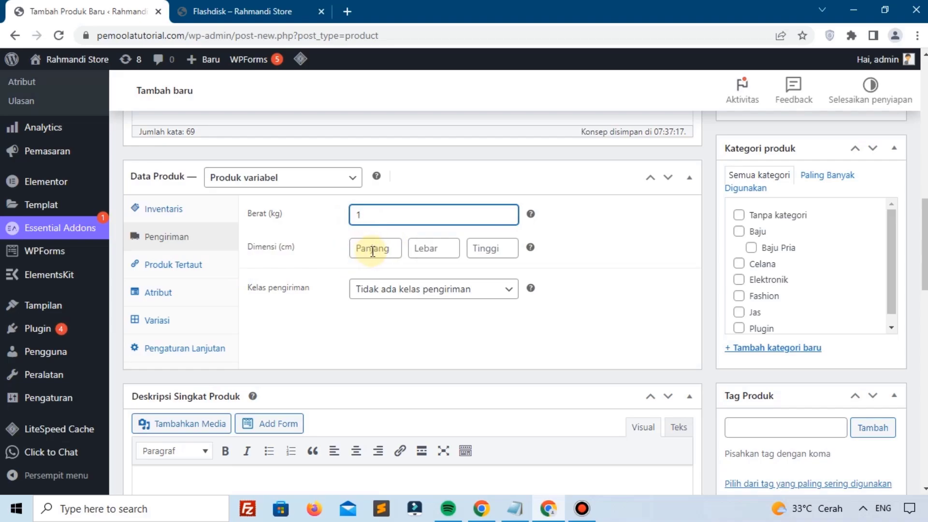
click(158, 293)
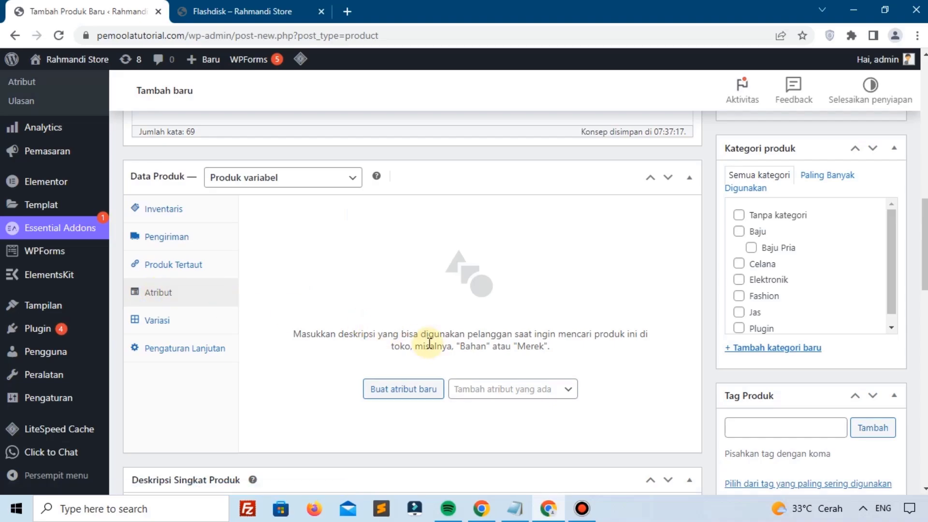
Step: Add the Ukuran attribute keeping only M, XL and XXL (dropping 36, 37, 38) and save it
click(481, 388)
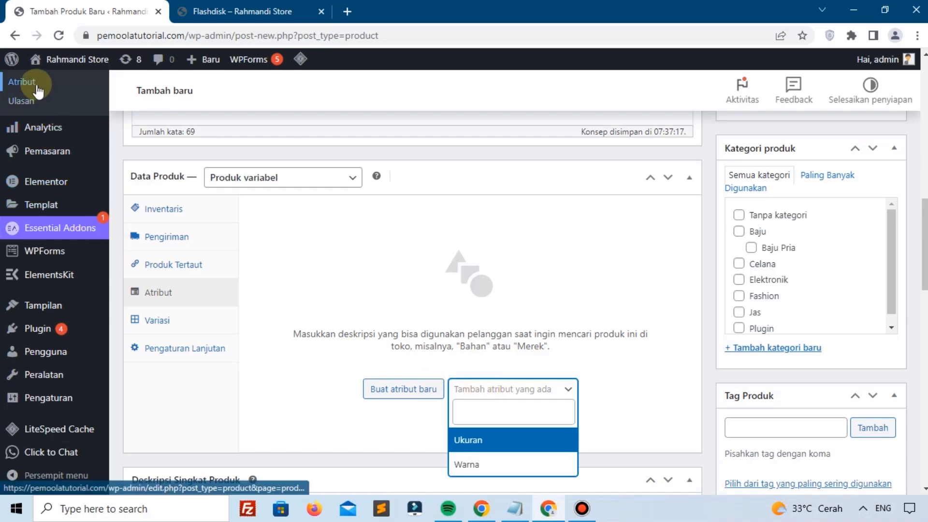
click(478, 438)
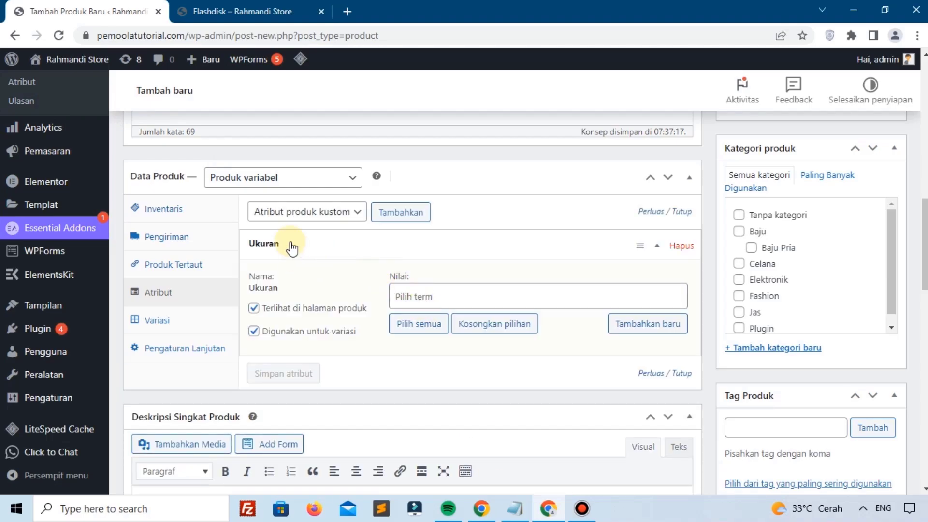
click(413, 325)
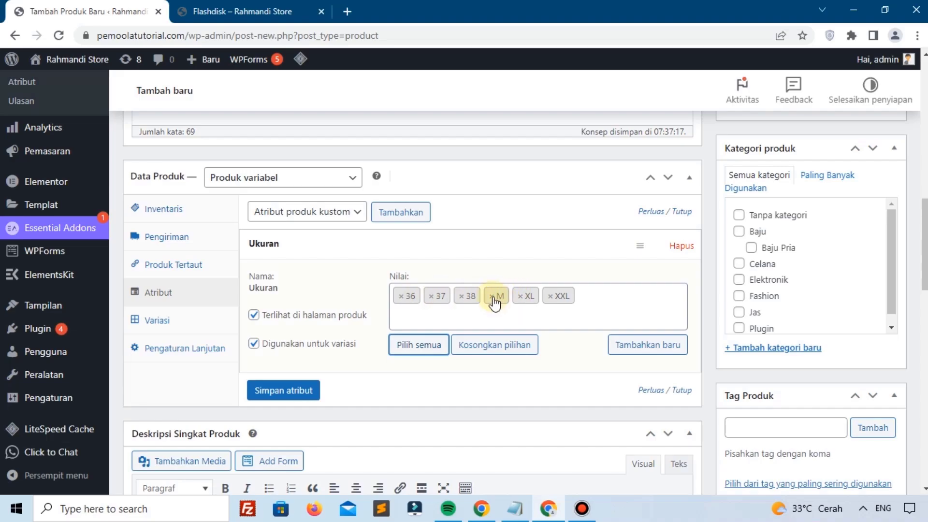
click(401, 296)
click(401, 296)
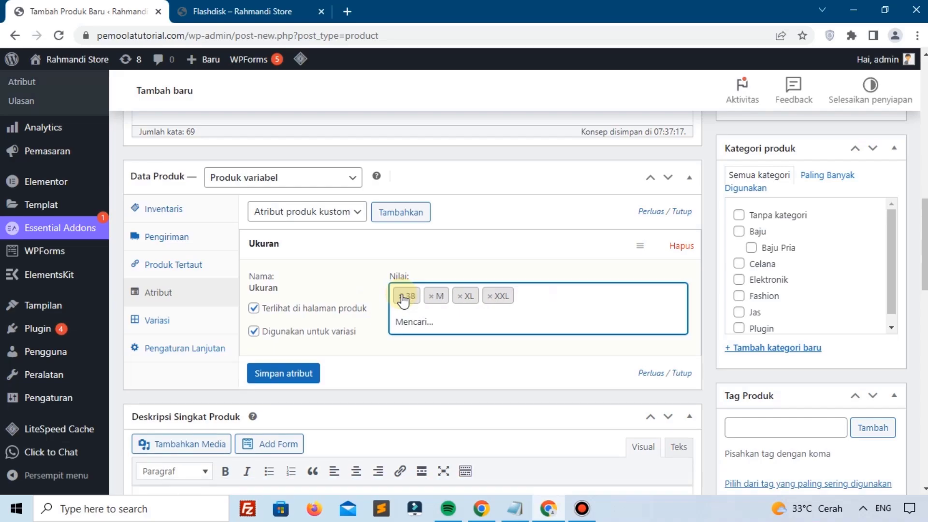
click(401, 297)
click(556, 286)
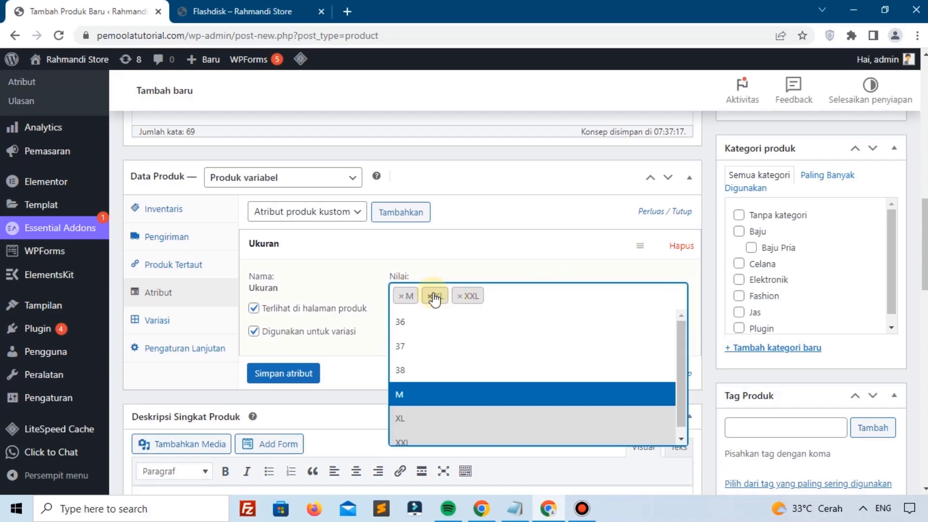
click(373, 333)
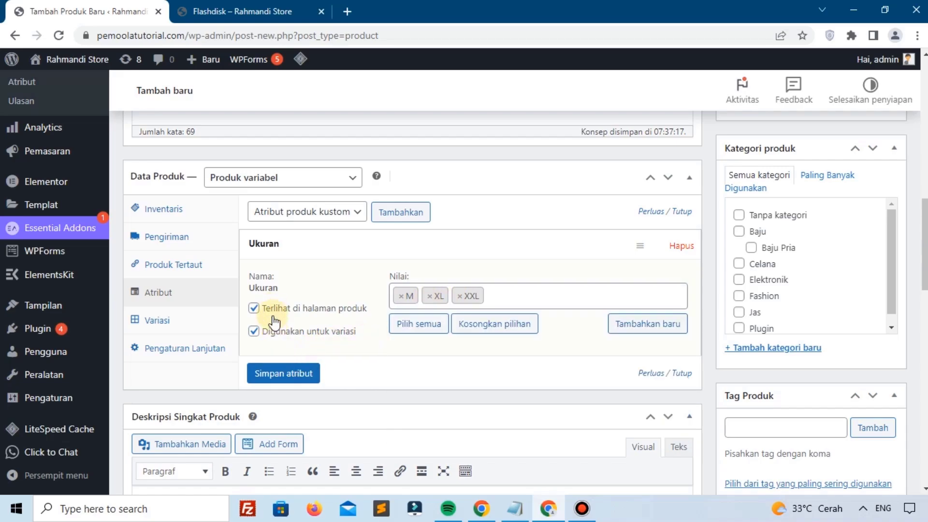
click(285, 374)
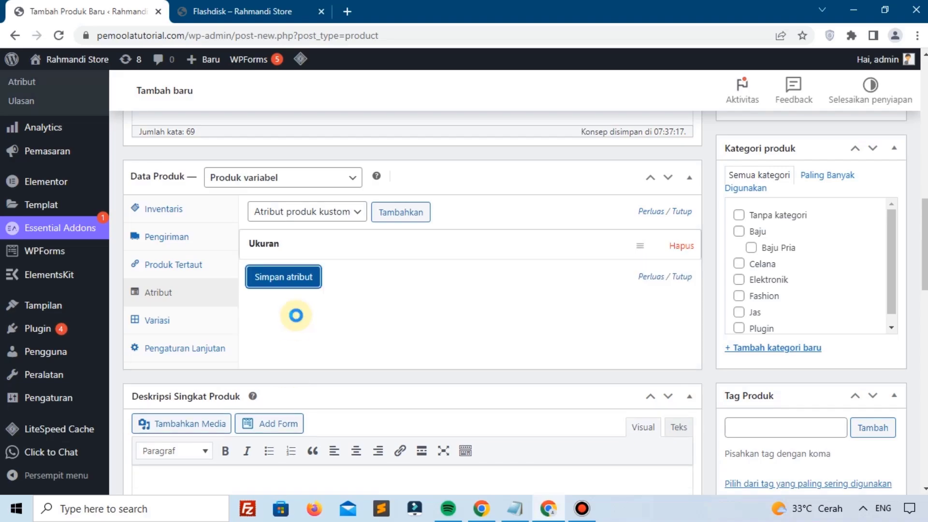
Step: Add the Warna attribute with all existing colours Biru, Hitam and Merah
click(323, 213)
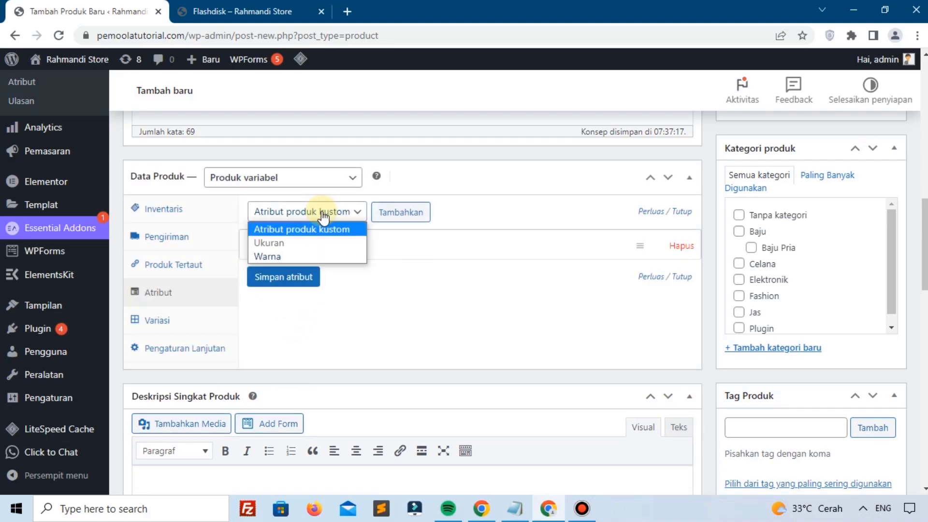
click(289, 255)
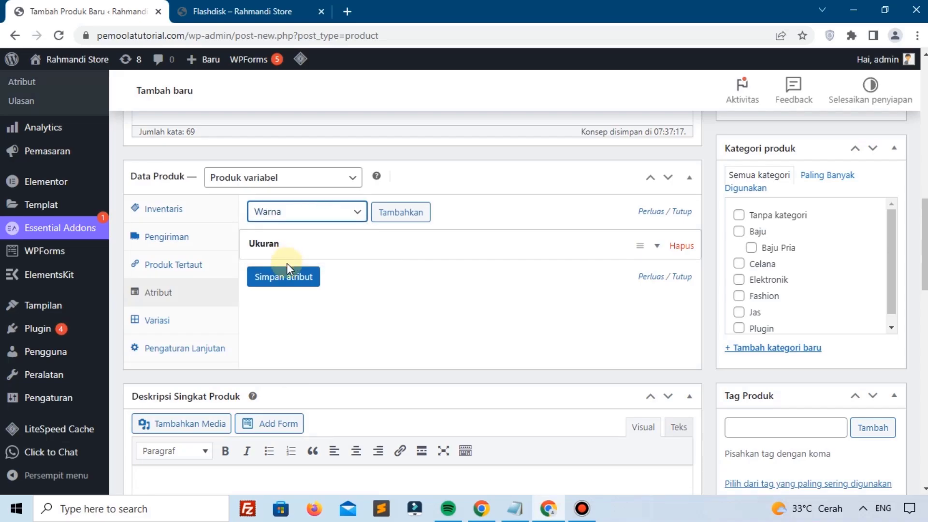
click(292, 279)
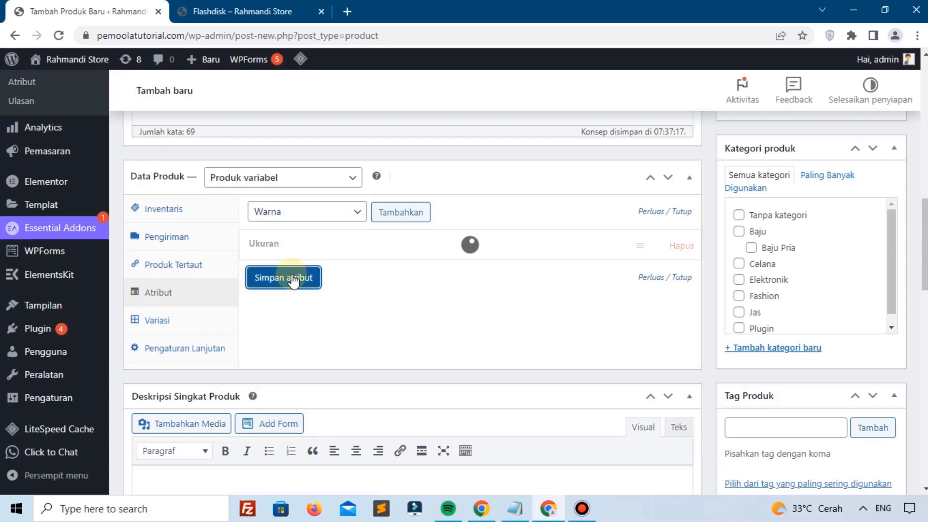
click(381, 214)
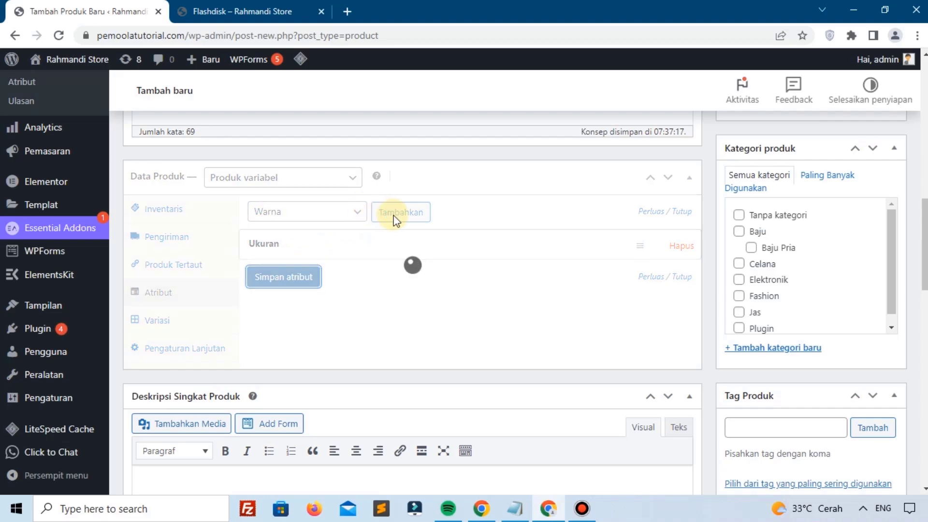
click(381, 213)
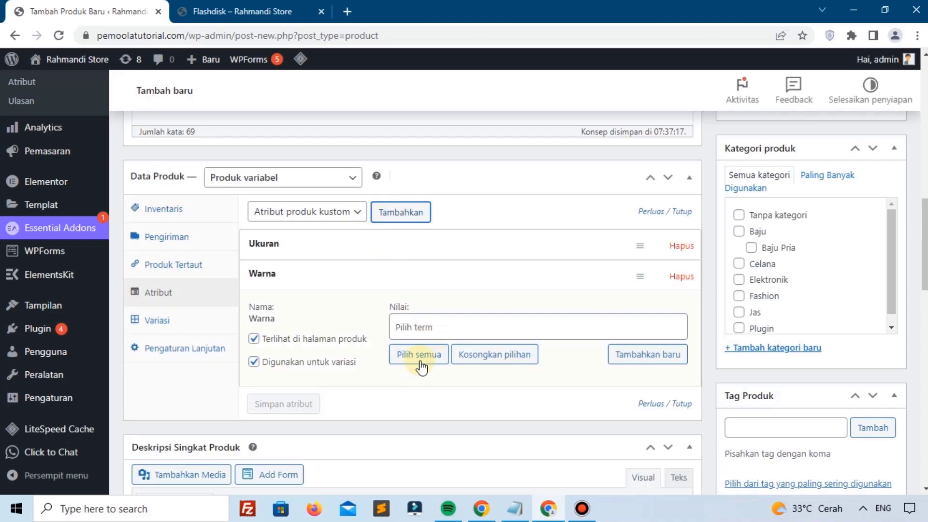
click(419, 355)
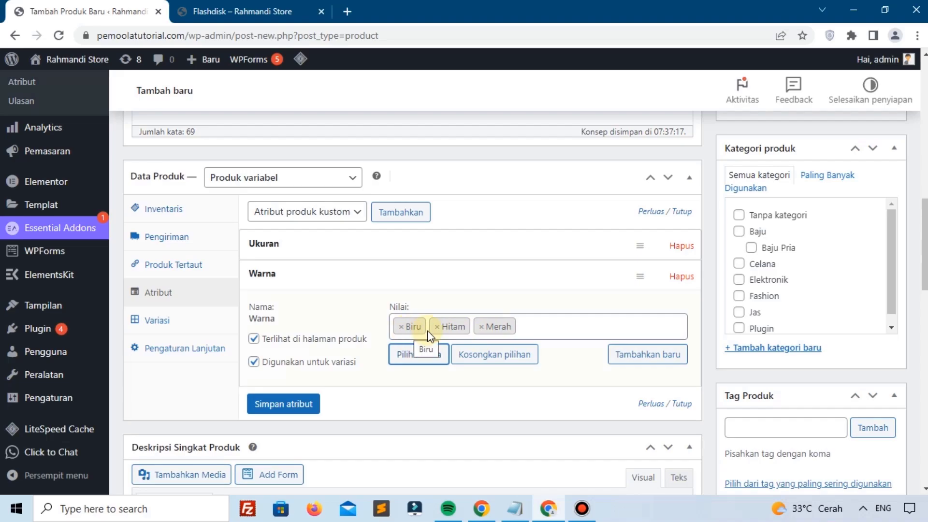
Step: Add the new colour Kuning and save the Ukuran and Warna attributes
click(630, 361)
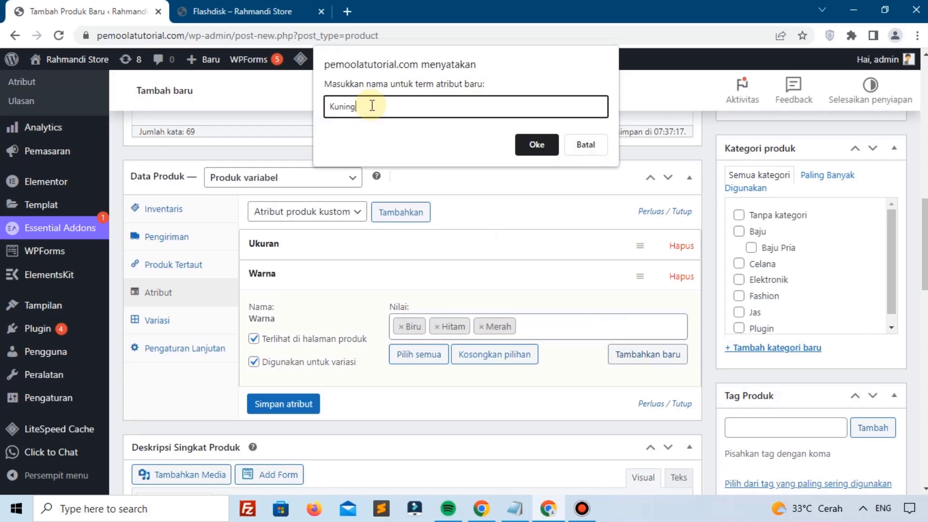
click(536, 144)
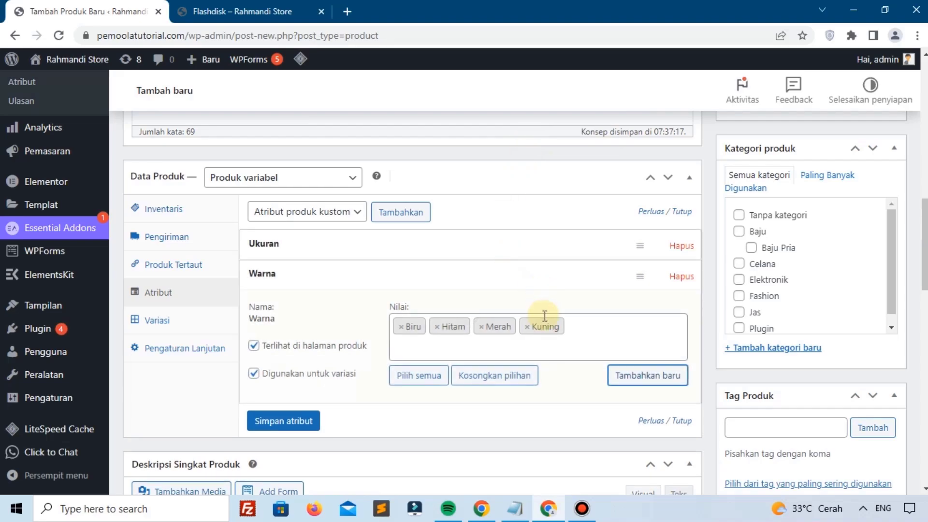
click(282, 421)
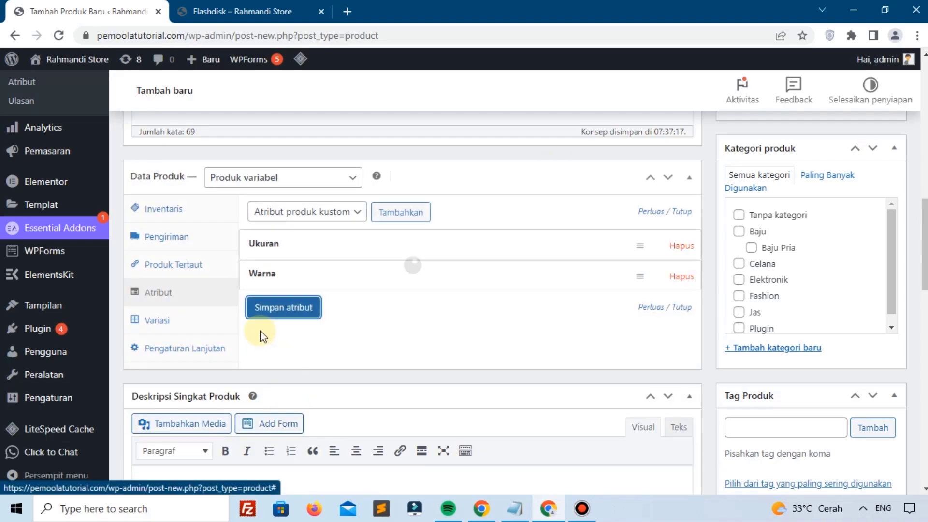
click(265, 316)
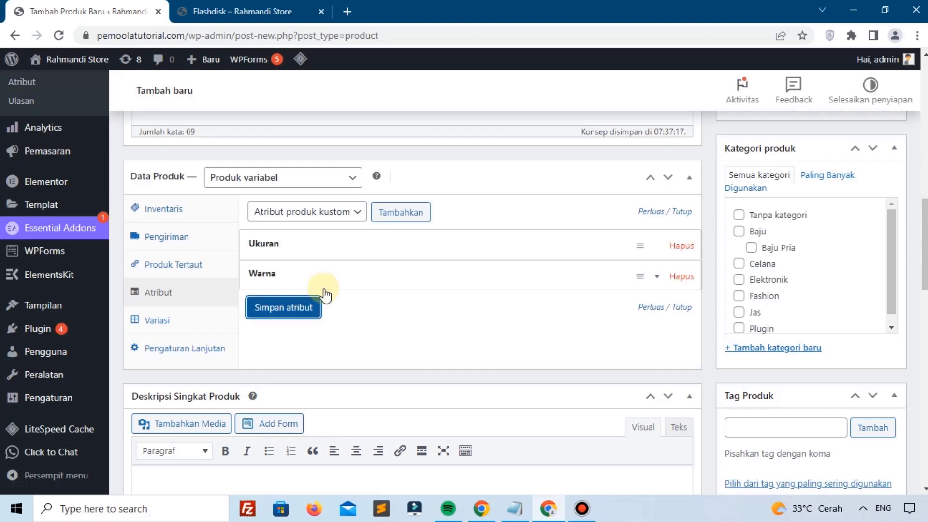
click(186, 321)
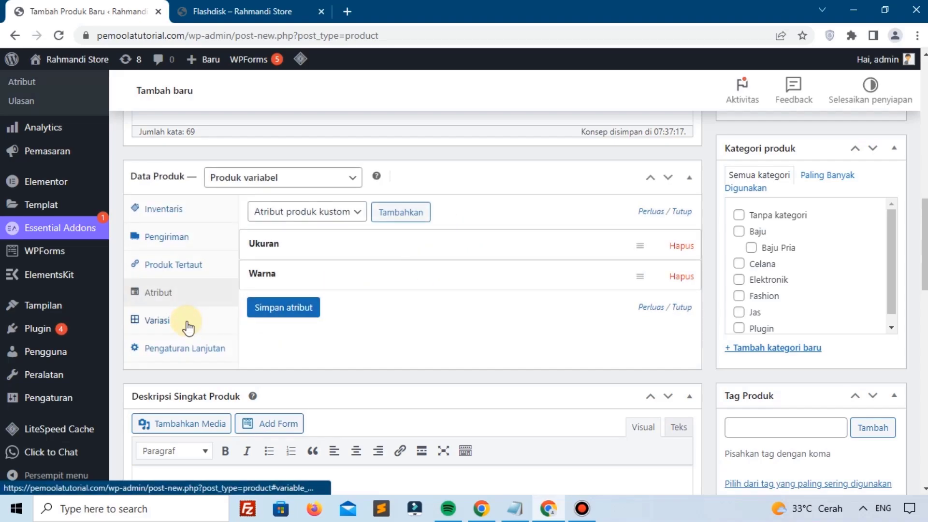
Step: Generate variations from all Ukuran and Warna attributes, confirming the 12 added combinations
click(186, 321)
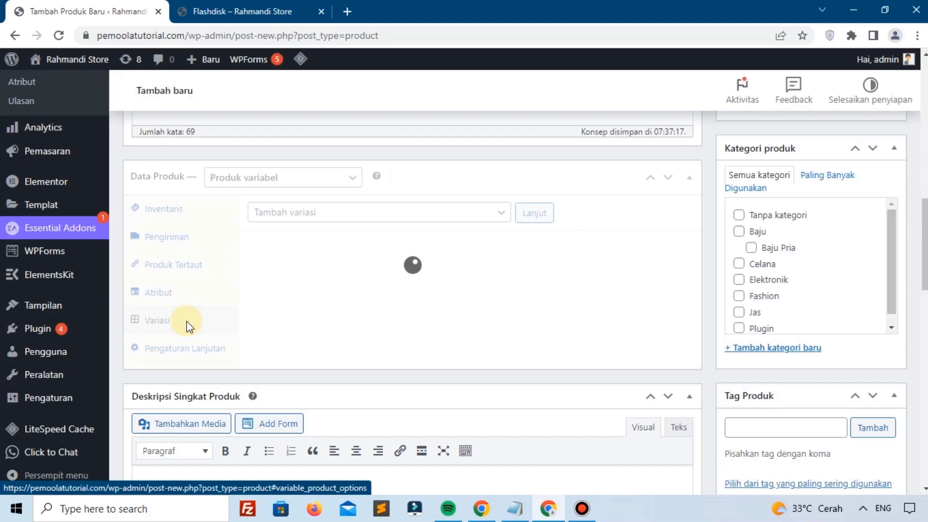
click(267, 212)
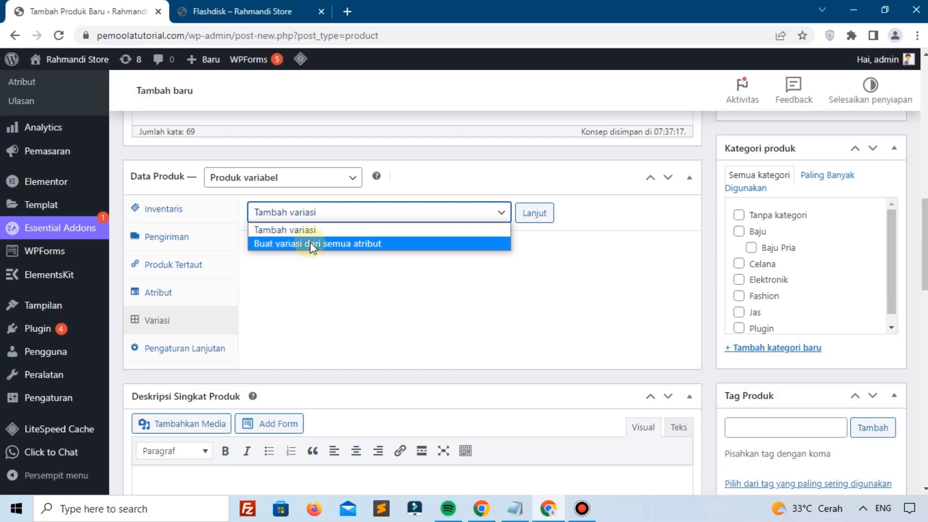
click(371, 242)
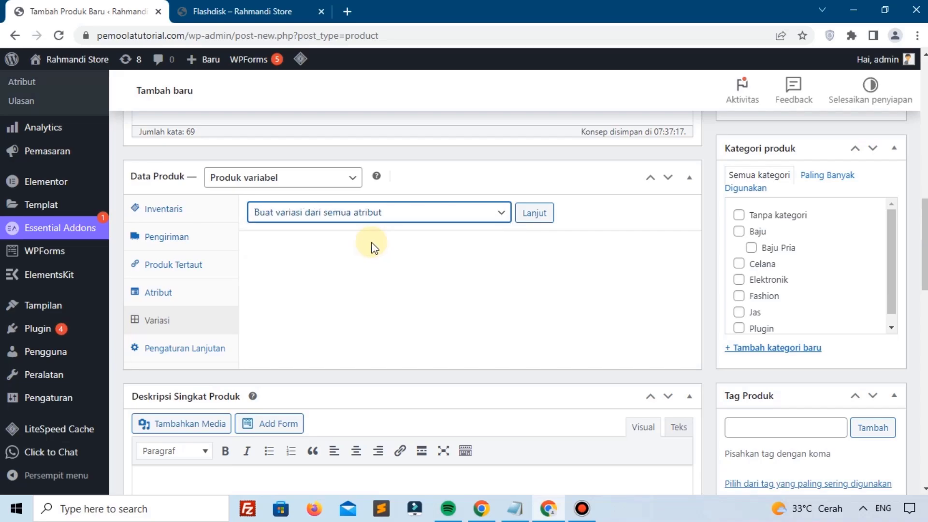
click(543, 213)
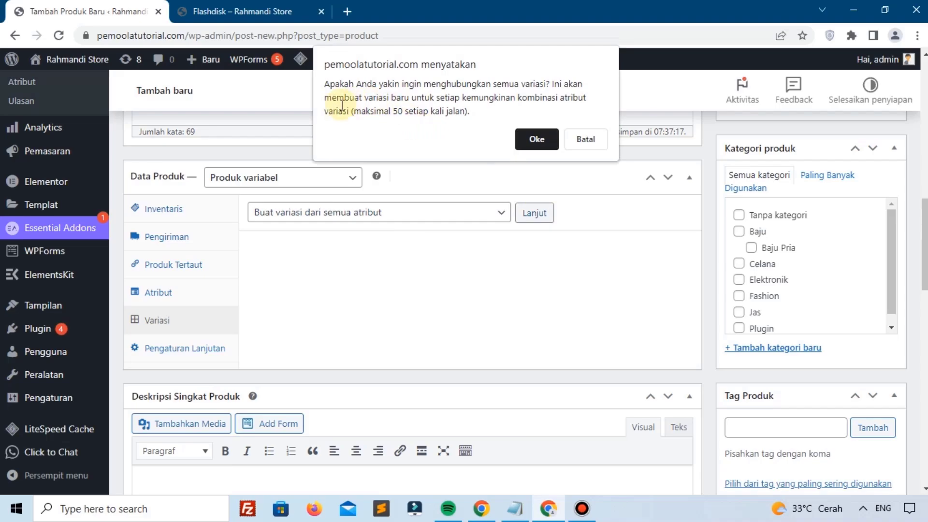
drag(343, 104, 409, 116)
click(410, 116)
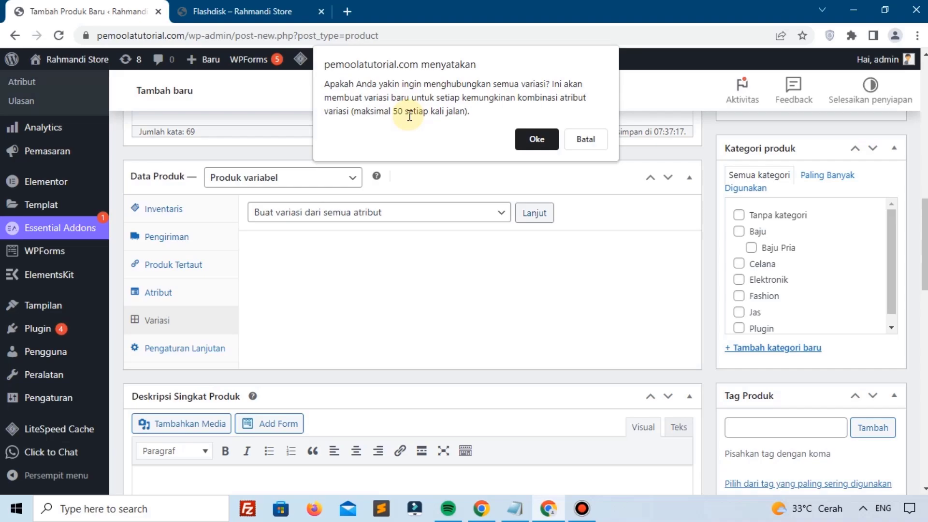
click(529, 140)
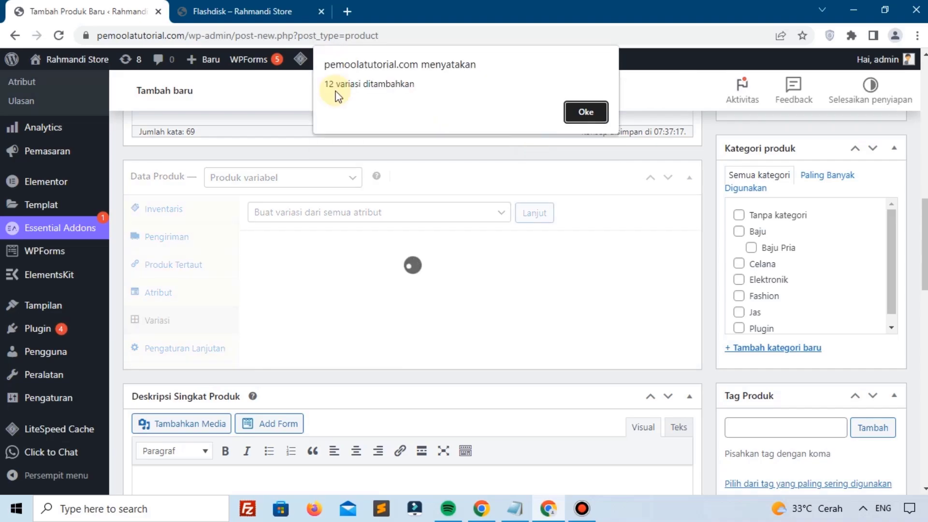
drag(337, 89, 388, 90)
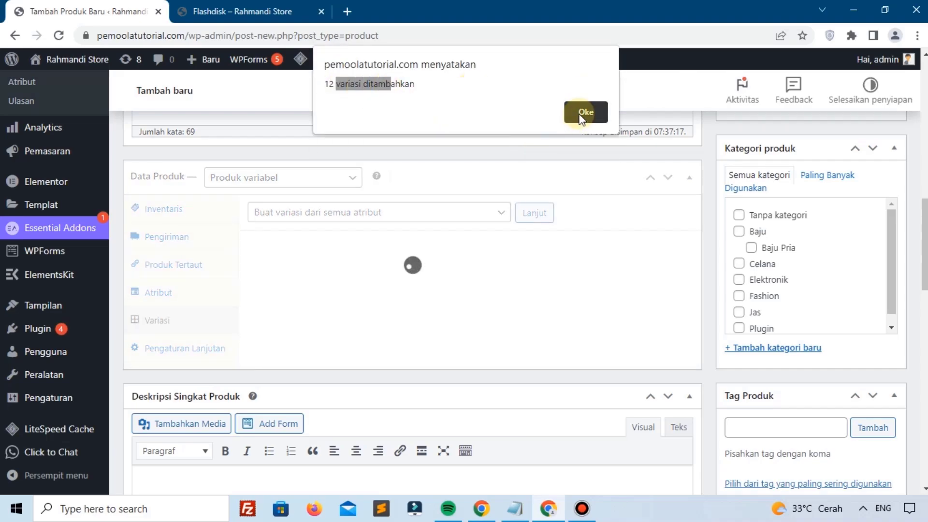
click(582, 117)
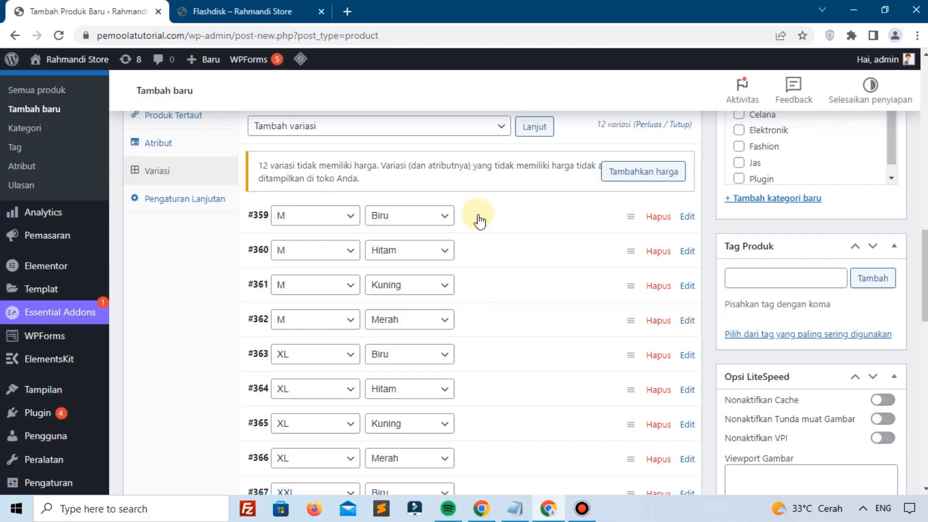
click(479, 220)
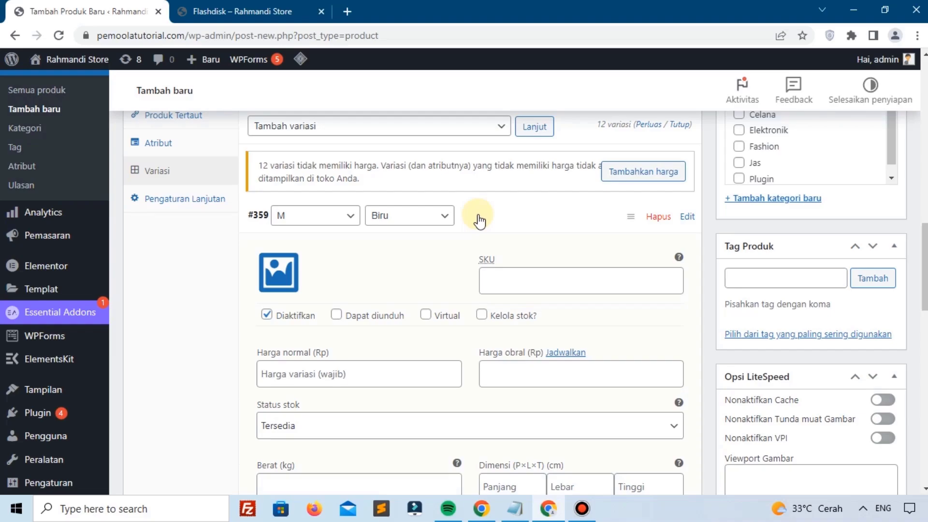
click(479, 221)
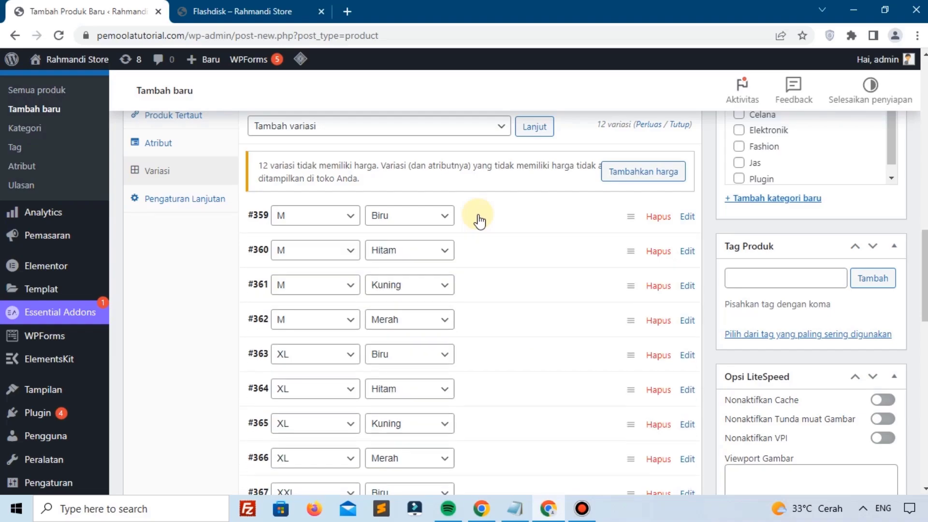
scroll(480, 221, up, 1)
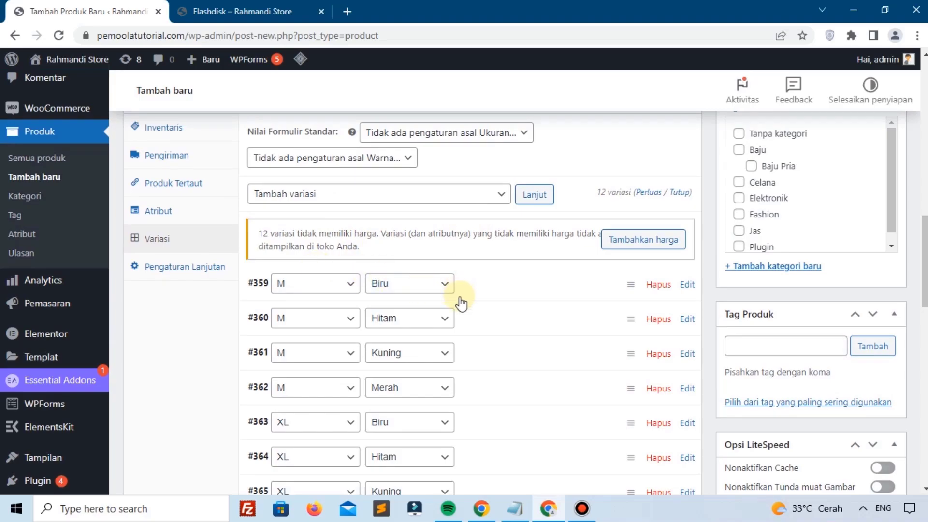
scroll(445, 315, down, 1)
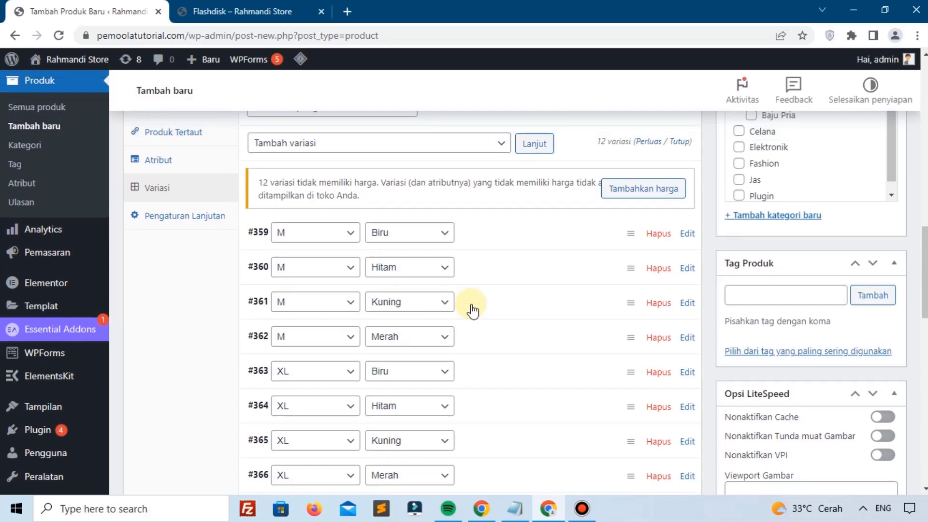
scroll(472, 310, up, 1)
scroll(332, 254, down, 2)
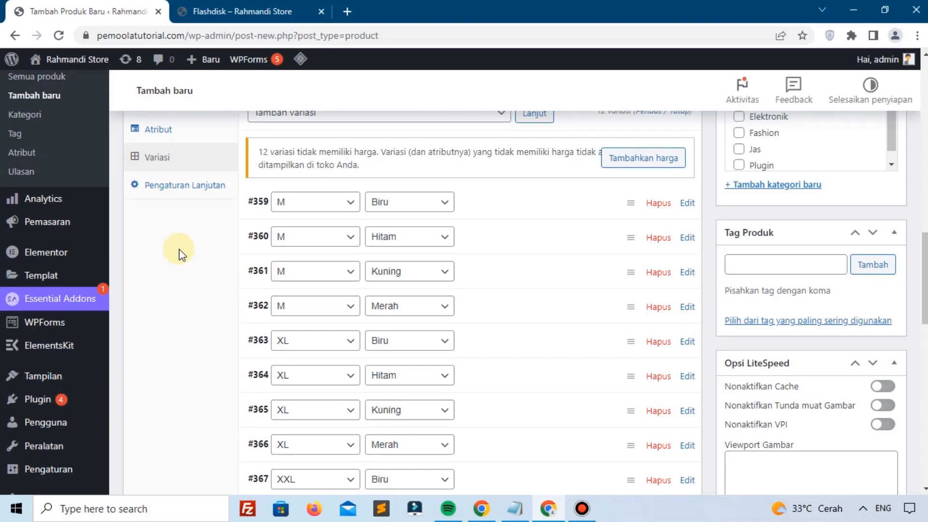
scroll(301, 312, down, 1)
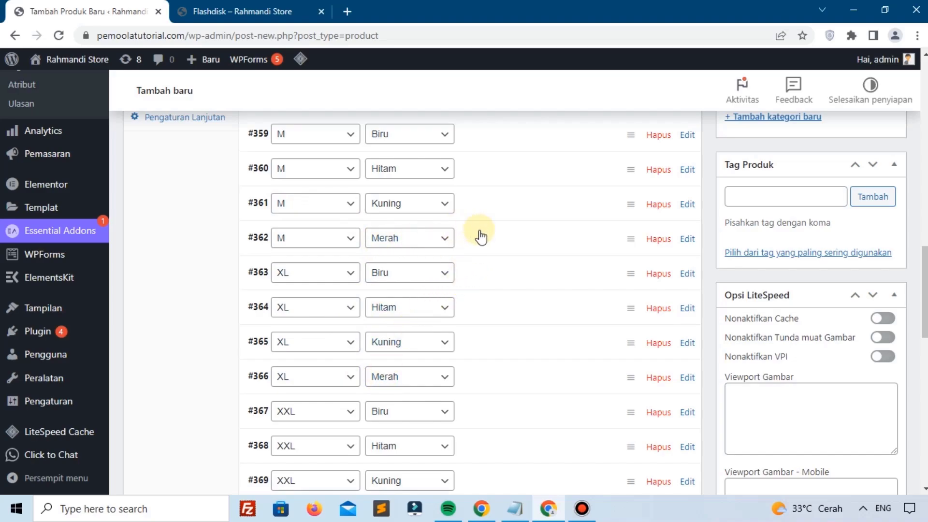
click(521, 247)
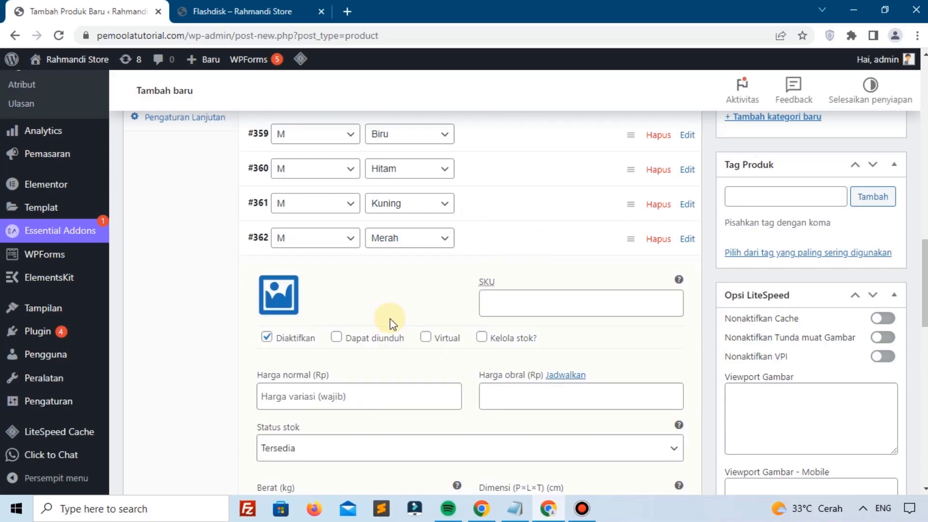
Step: Type 55 into variation #362's regular price field, then collapse that variation
click(482, 339)
click(482, 340)
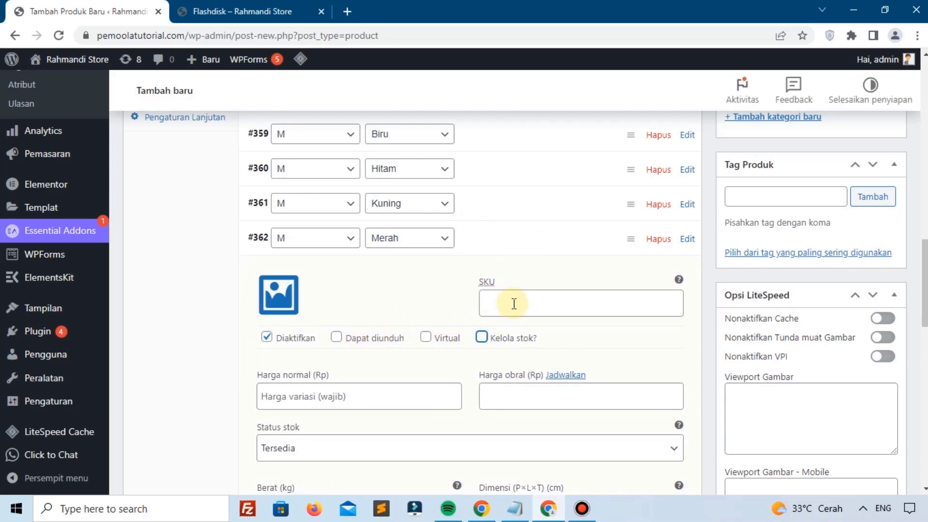
click(513, 303)
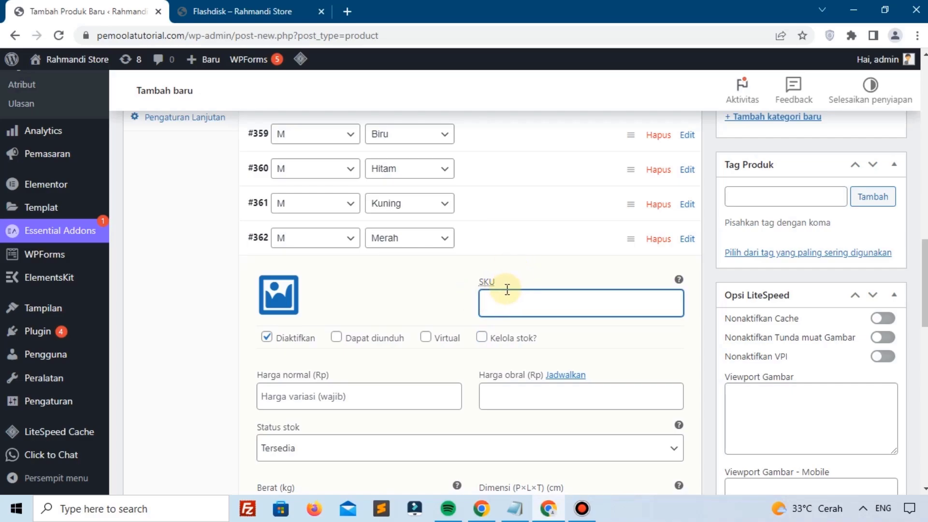
scroll(507, 289, down, 3)
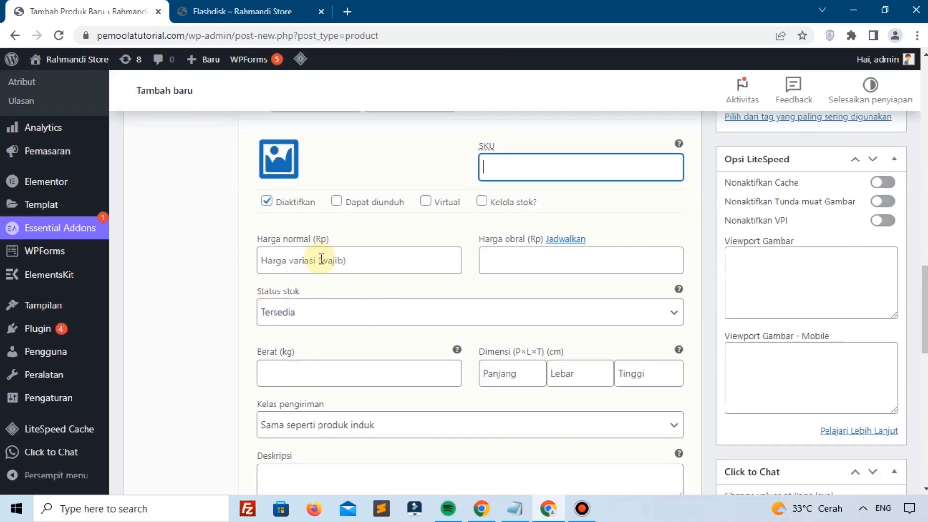
click(322, 260)
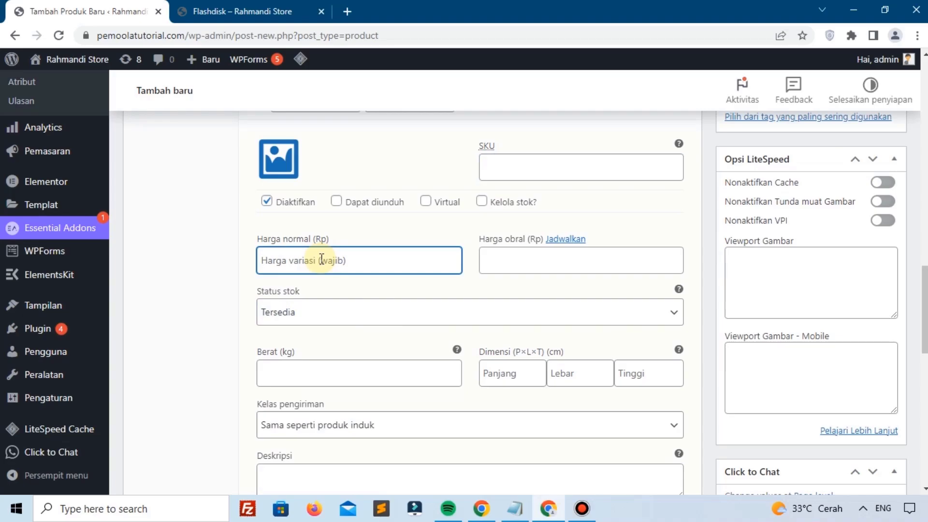
text(55000)
scroll(321, 261, up, 4)
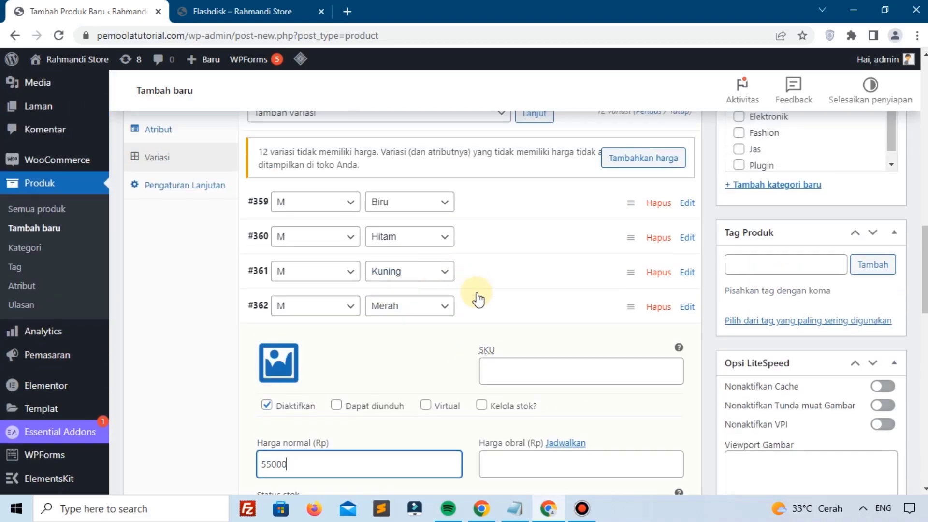
click(479, 302)
scroll(380, 331, down, 3)
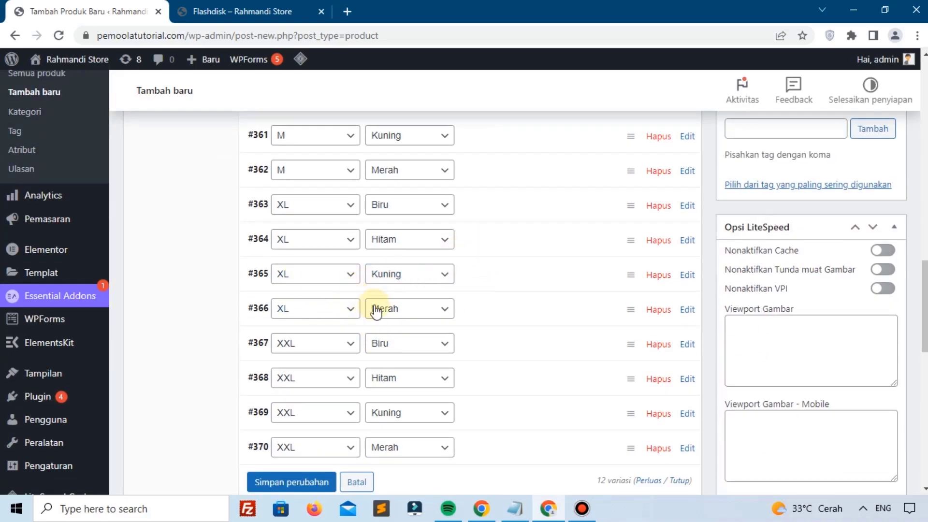
Step: Give variation #366 (XL, Merah) a regular price of 65000 and save the variation changes
click(493, 314)
scroll(321, 372, down, 1)
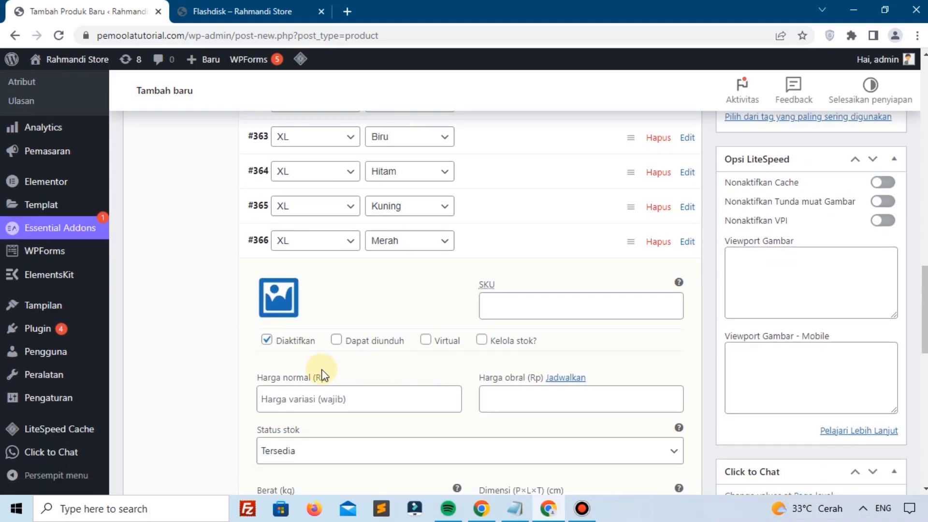
scroll(314, 367, down, 1)
click(325, 335)
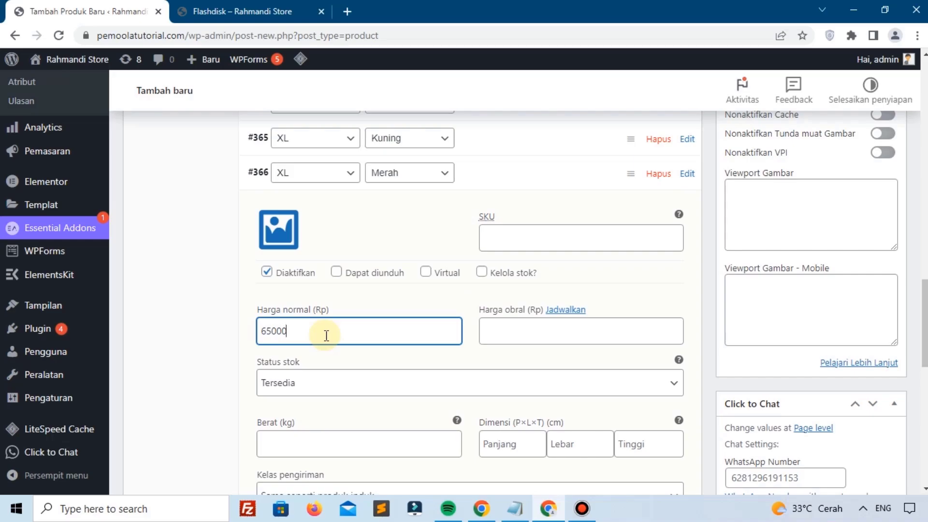
scroll(311, 339, down, 6)
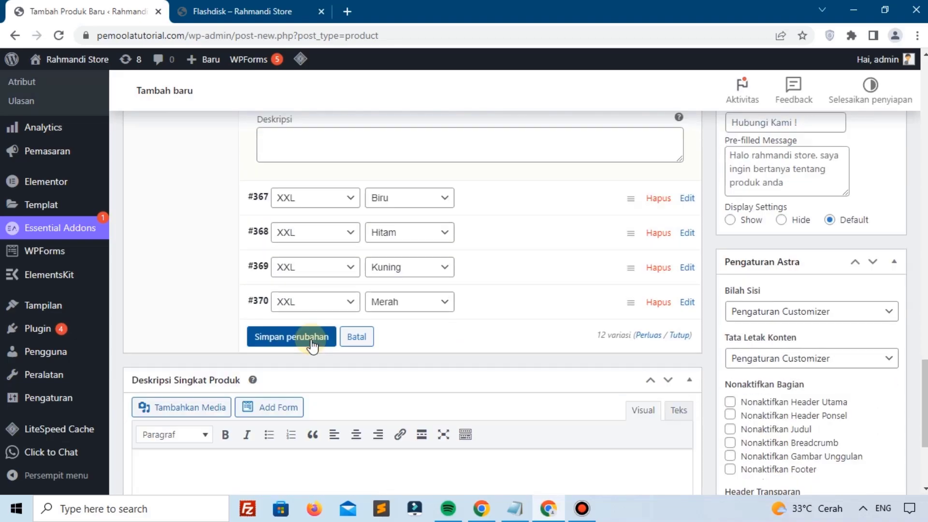
click(311, 339)
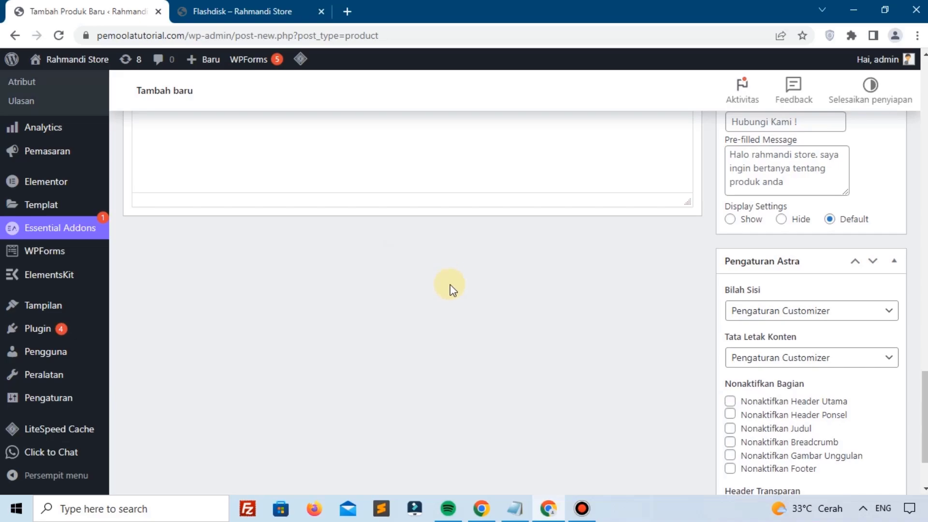
Step: Upload pant2-400x400-1.png as the product image
scroll(449, 290, up, 6)
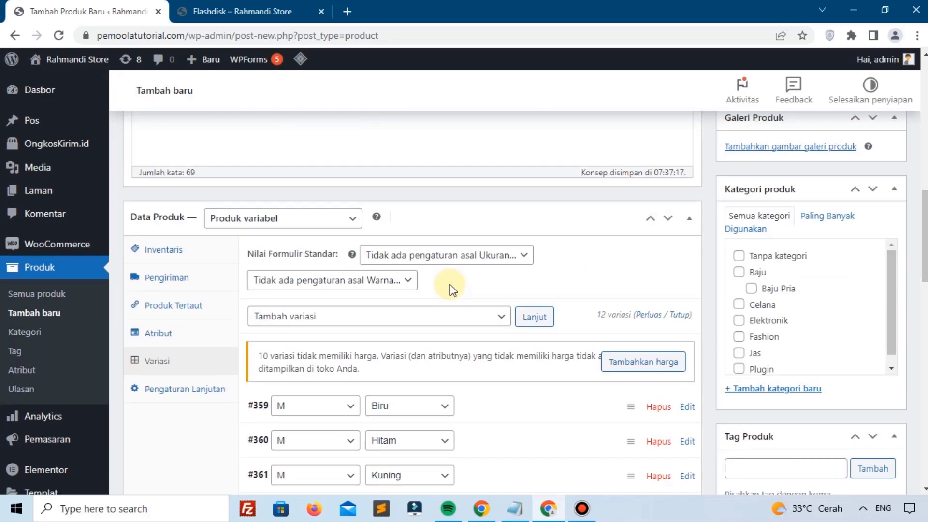
scroll(705, 265, up, 3)
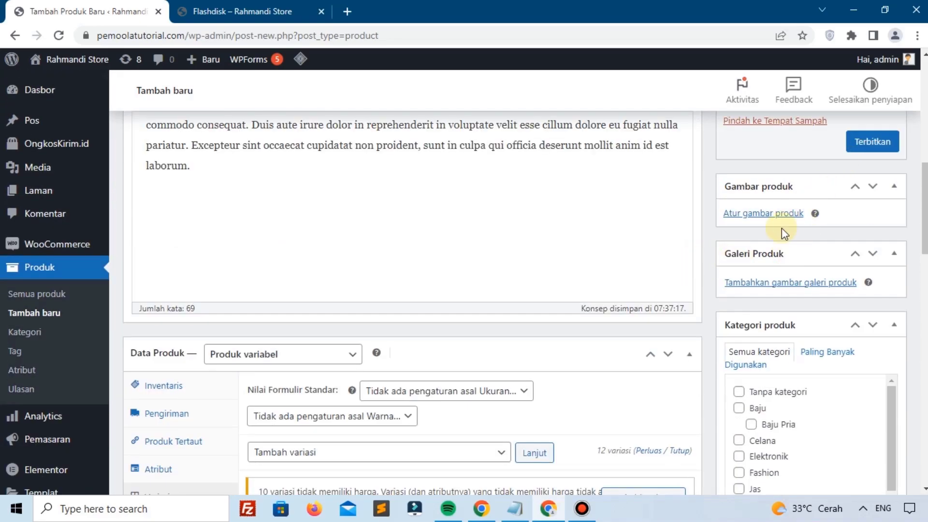
click(751, 213)
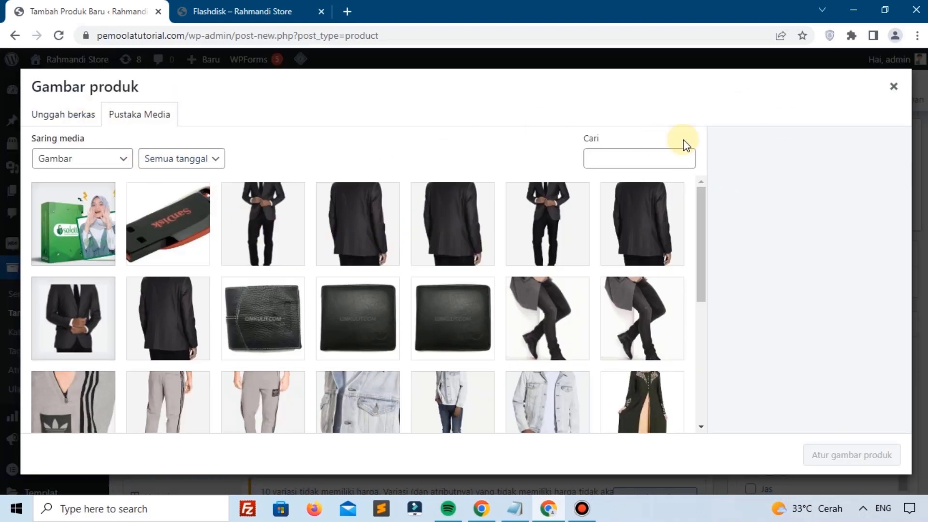
click(893, 86)
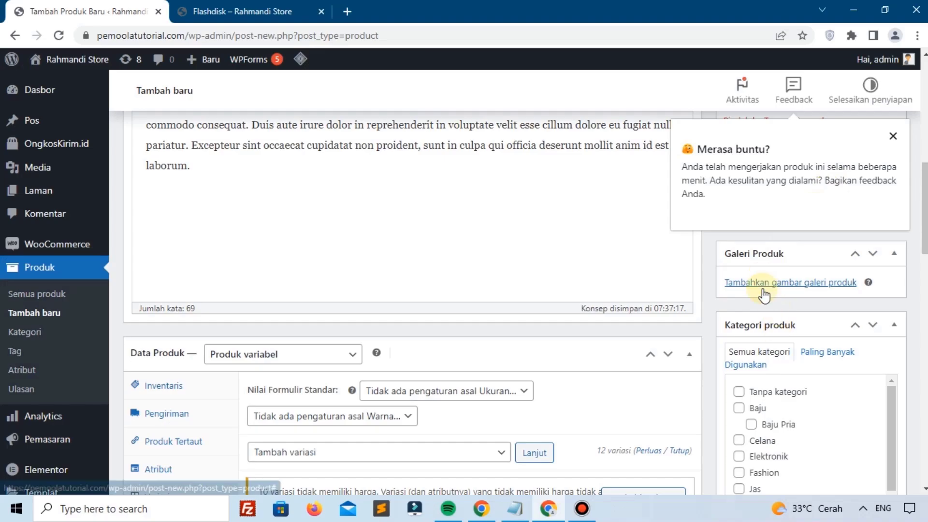
click(893, 137)
click(763, 213)
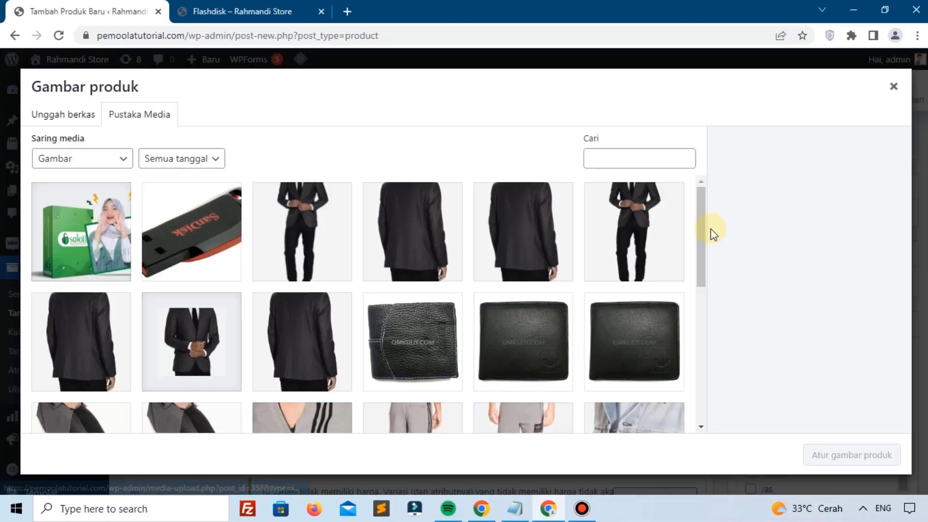
click(58, 117)
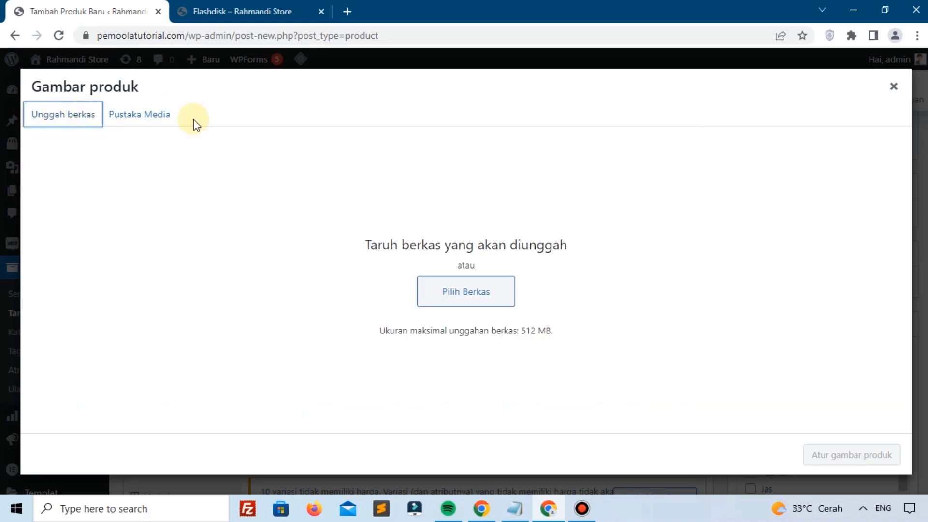
click(434, 291)
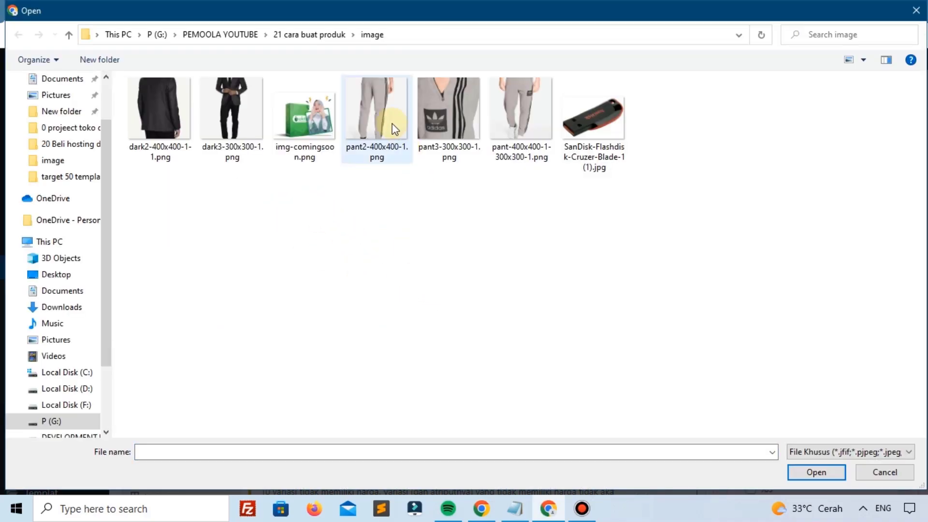
click(394, 130)
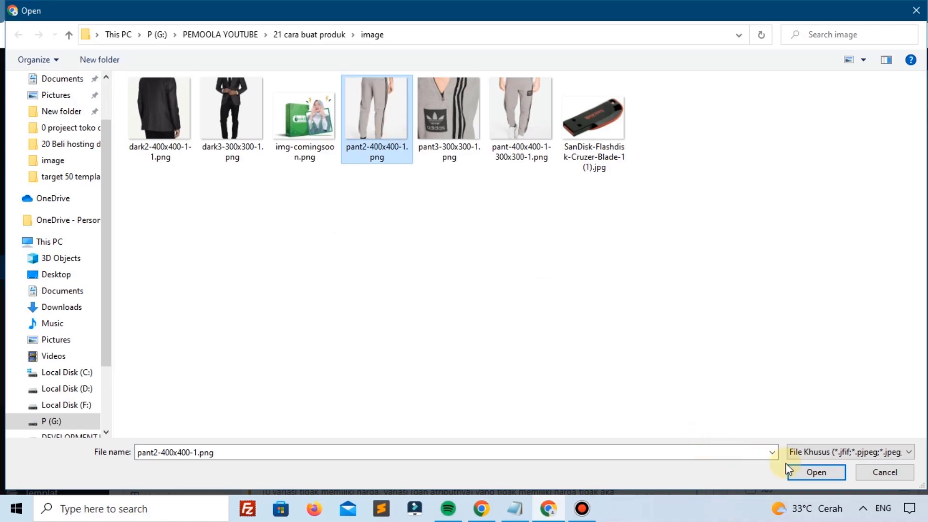
click(816, 472)
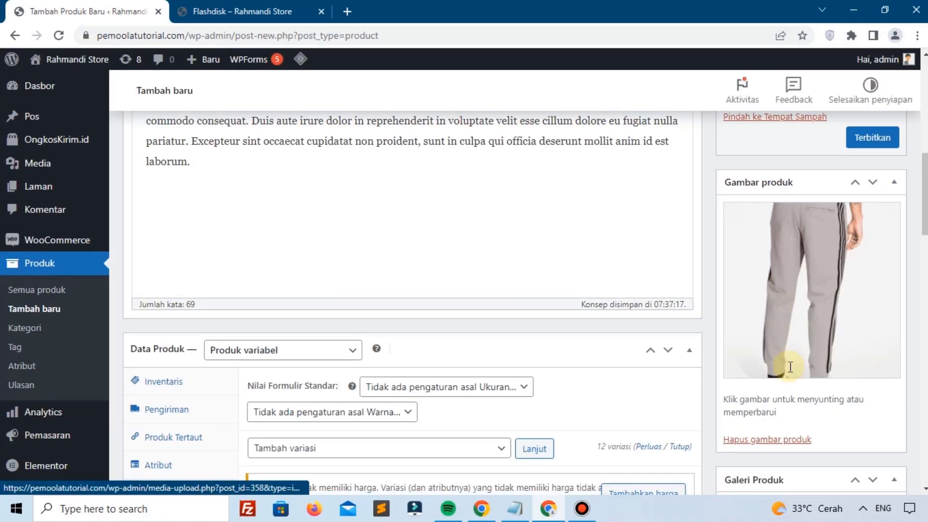
Step: Upload two pants images and add them to the product gallery
scroll(790, 367, down, 4)
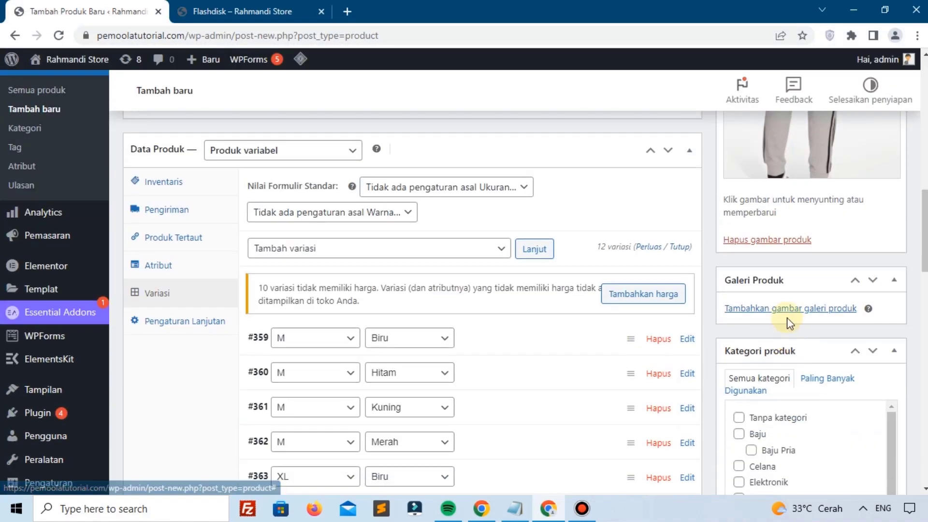
click(773, 309)
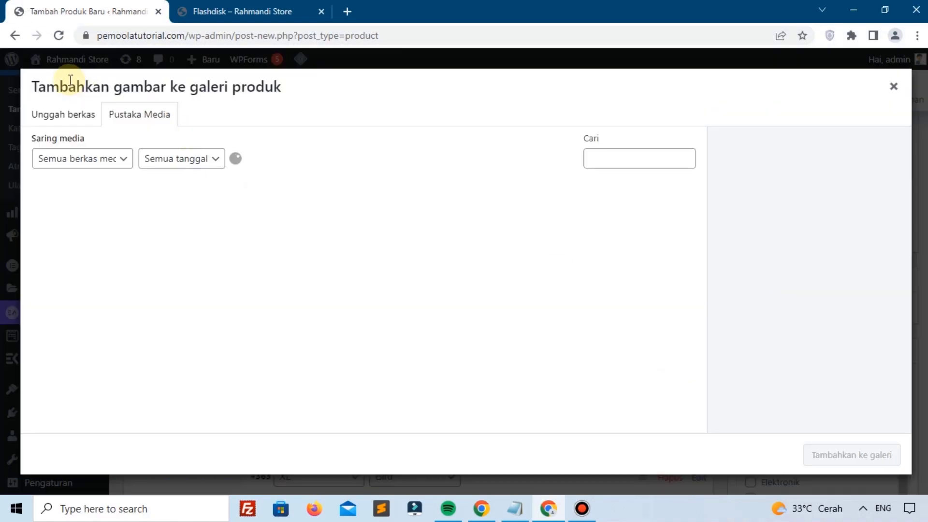
click(70, 112)
click(472, 291)
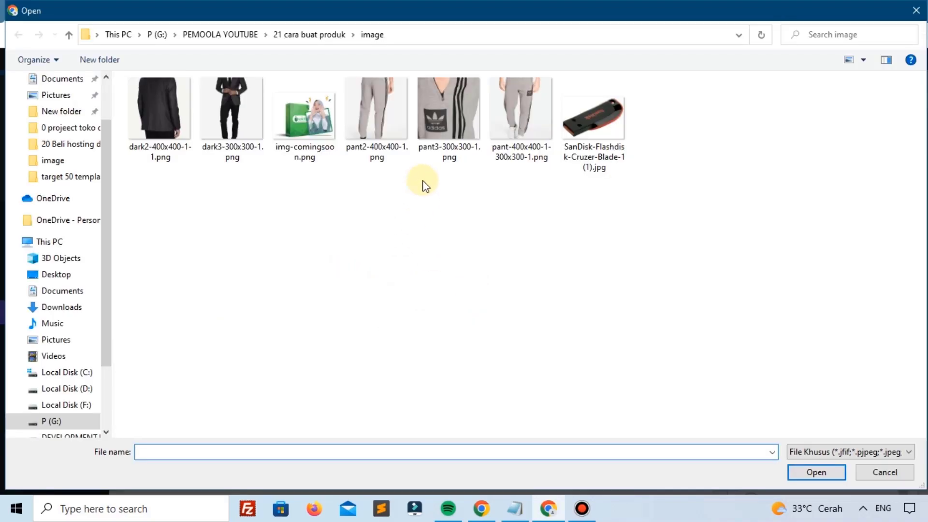
drag(422, 181, 515, 132)
click(815, 472)
click(849, 453)
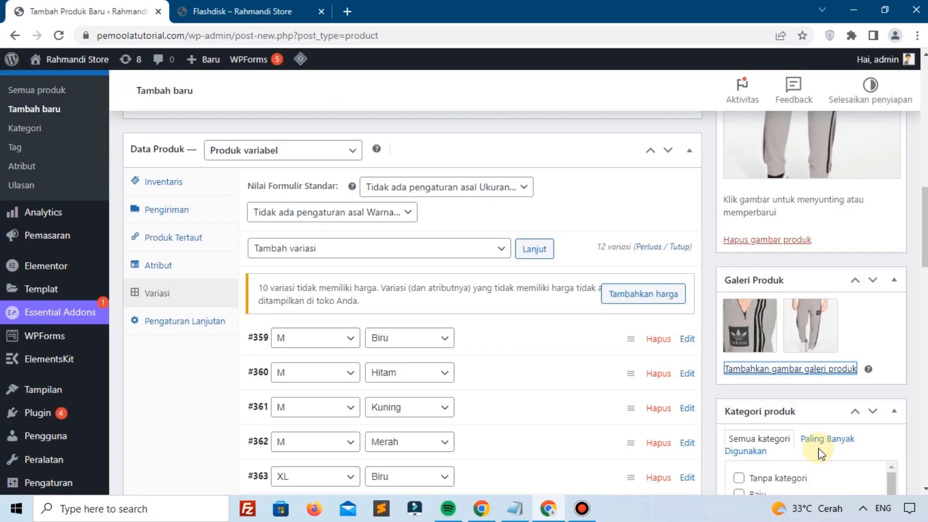
Step: Tick the Celana category and publish Celana Joger
scroll(784, 375, down, 4)
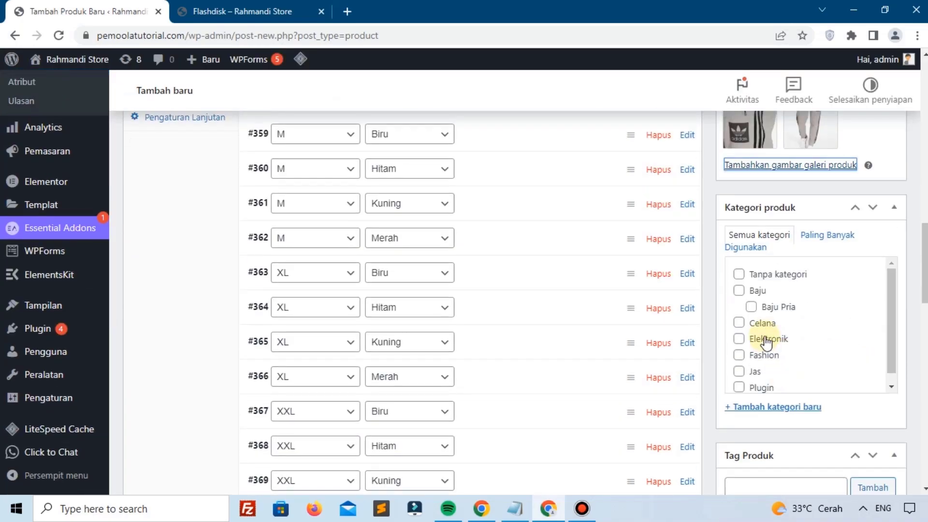
click(744, 326)
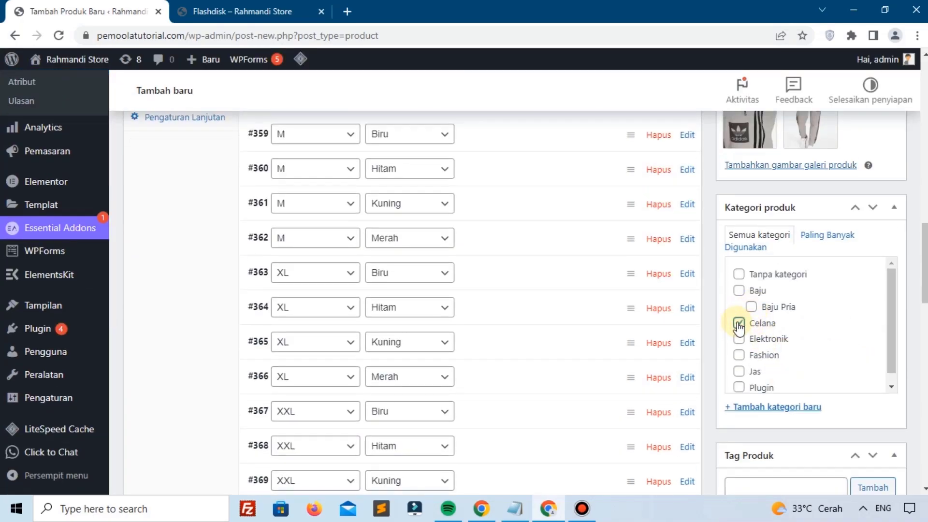
scroll(790, 349, down, 4)
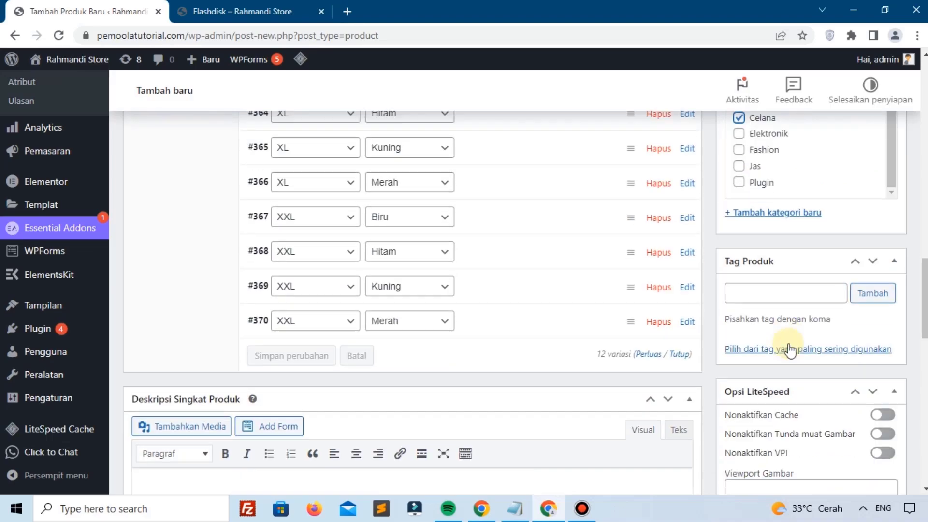
scroll(771, 284, down, 4)
scroll(775, 285, up, 8)
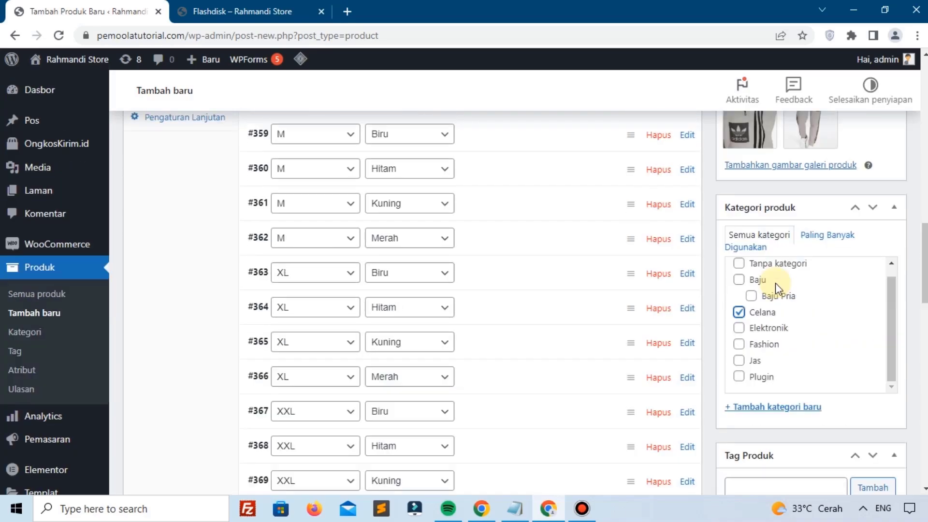
scroll(775, 285, up, 15)
click(865, 413)
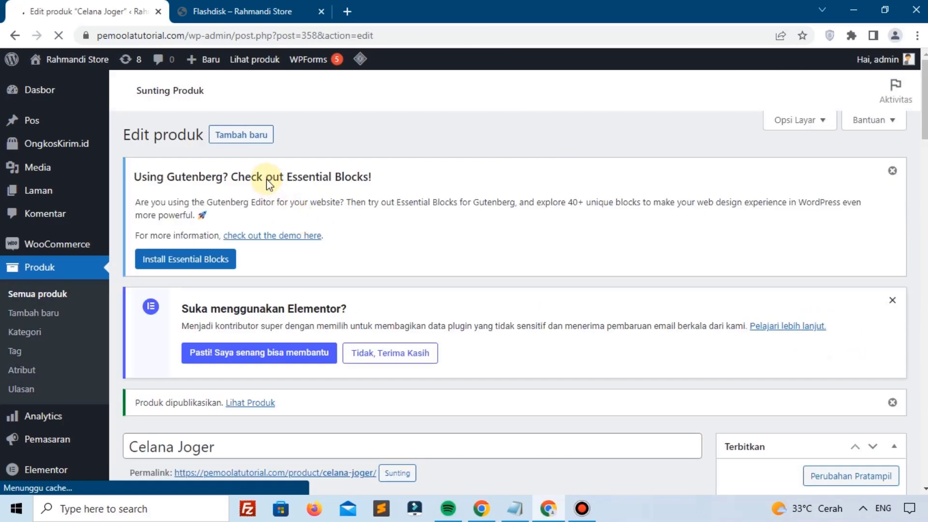
scroll(269, 207, down, 5)
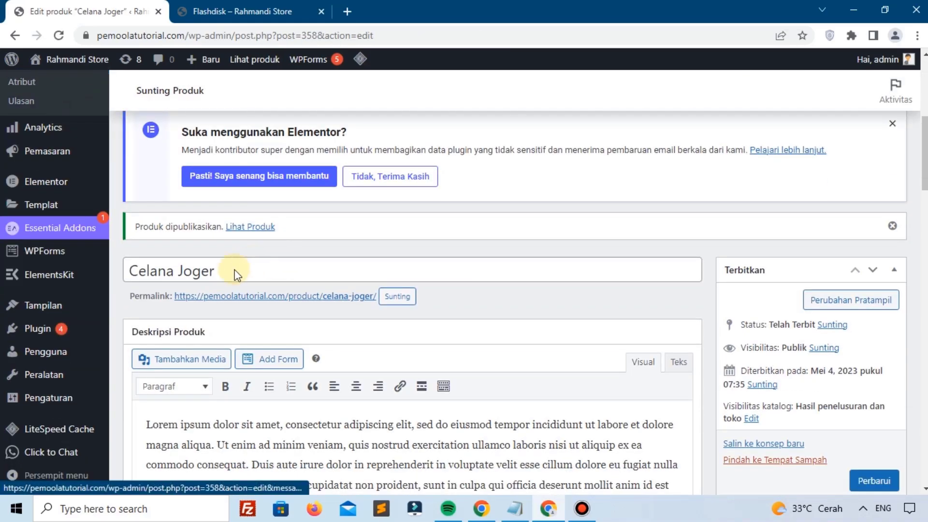
right_click(241, 231)
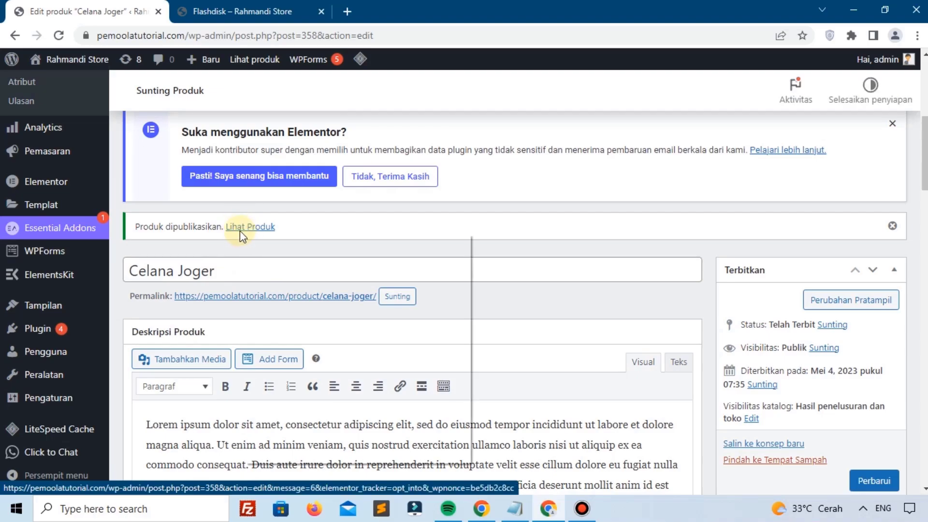
Step: Open the Celana Joger storefront page in a new tab and select size M in Merah
click(261, 237)
click(234, 8)
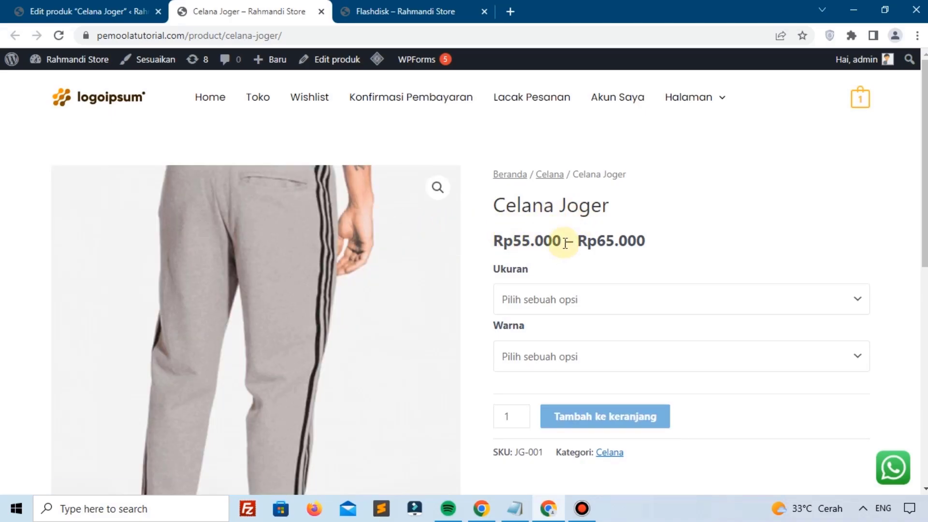
scroll(565, 240, down, 2)
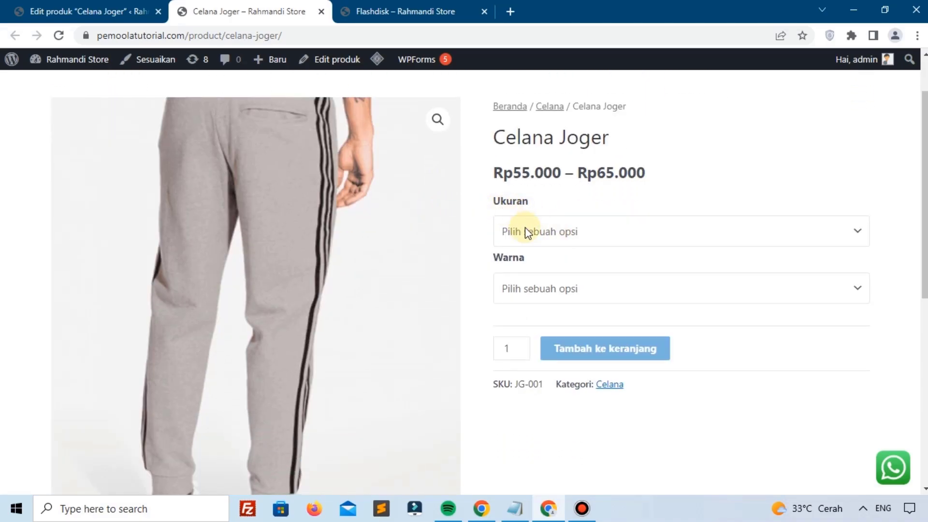
click(567, 233)
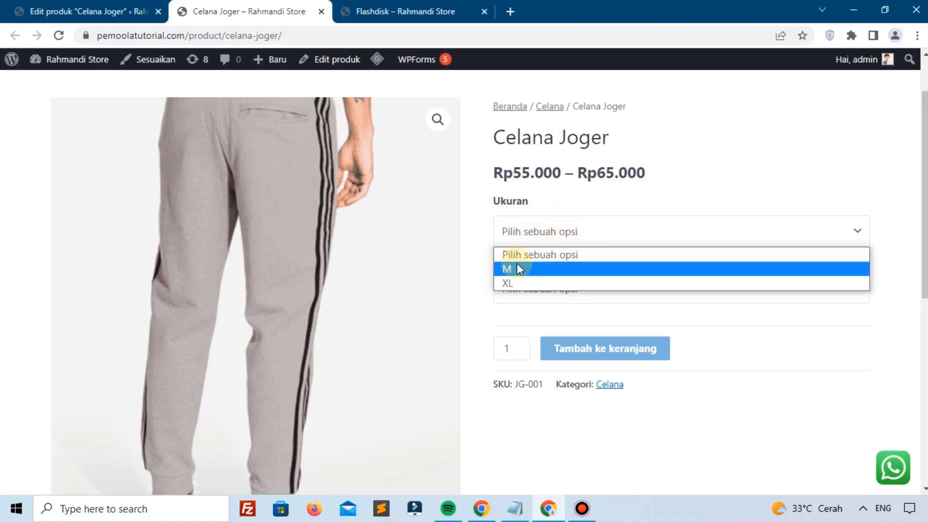
click(516, 269)
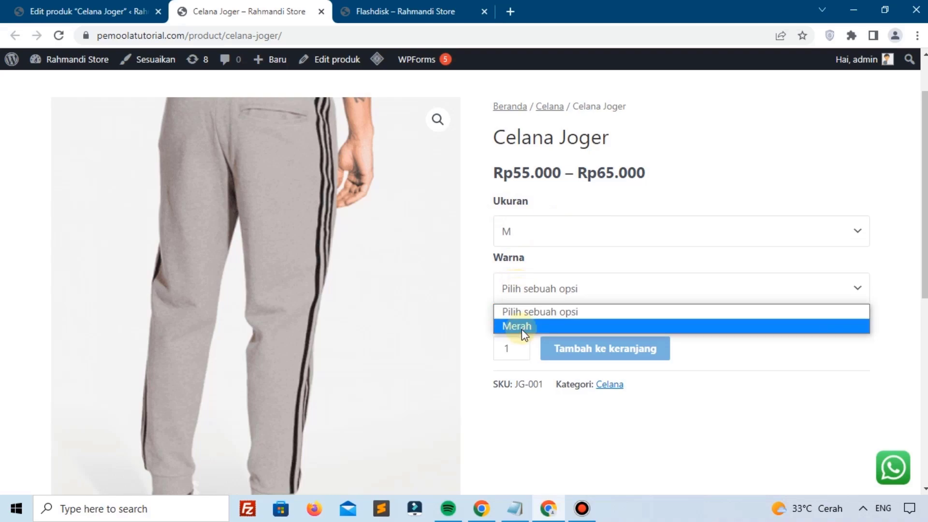
click(521, 329)
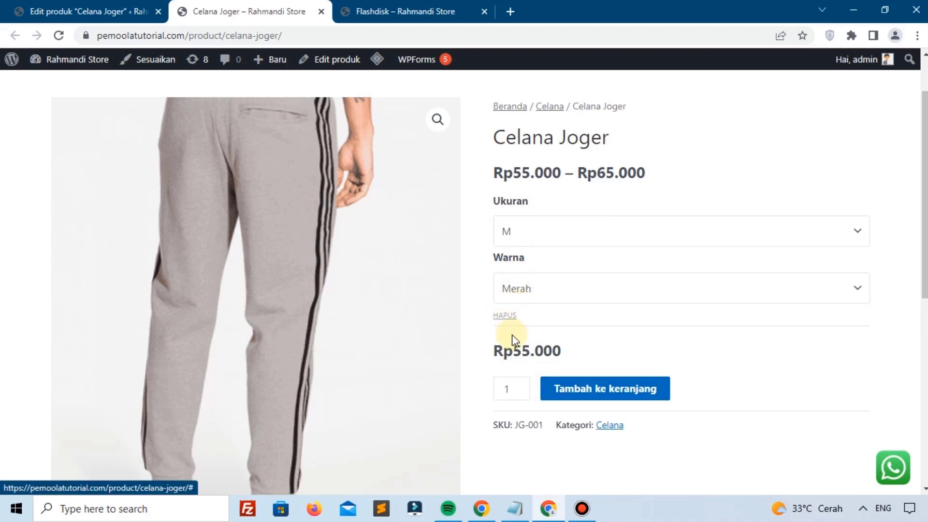
Step: Select size XL with colour Merah and check the Rp65.000 variation price
click(522, 289)
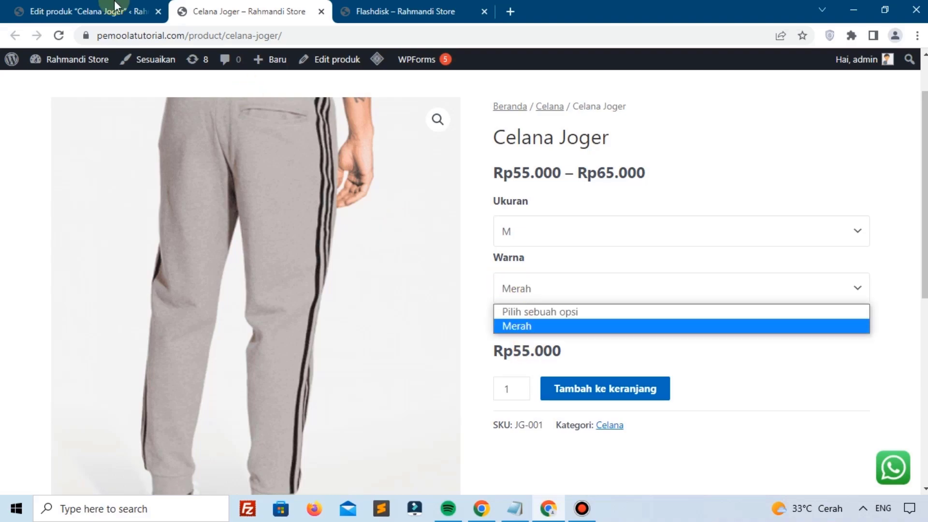
click(523, 240)
click(515, 285)
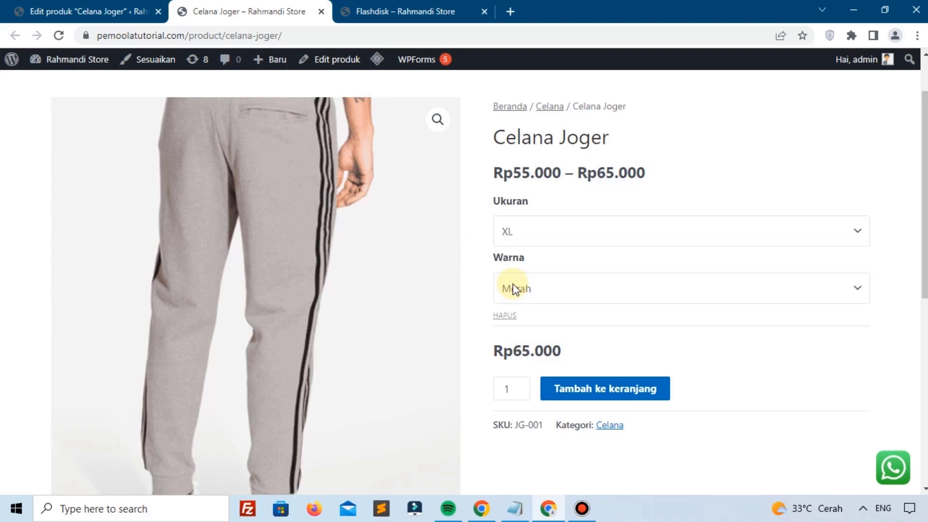
click(514, 288)
click(516, 323)
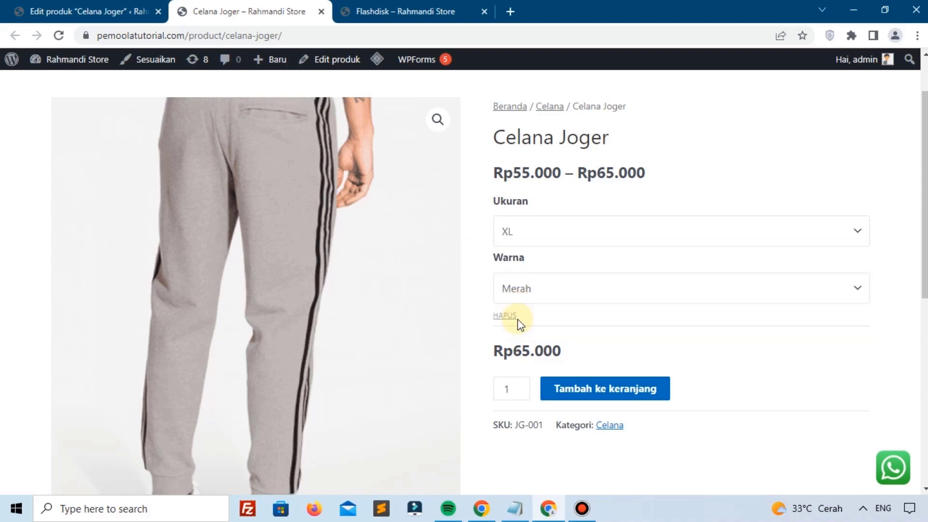
drag(522, 347, 555, 348)
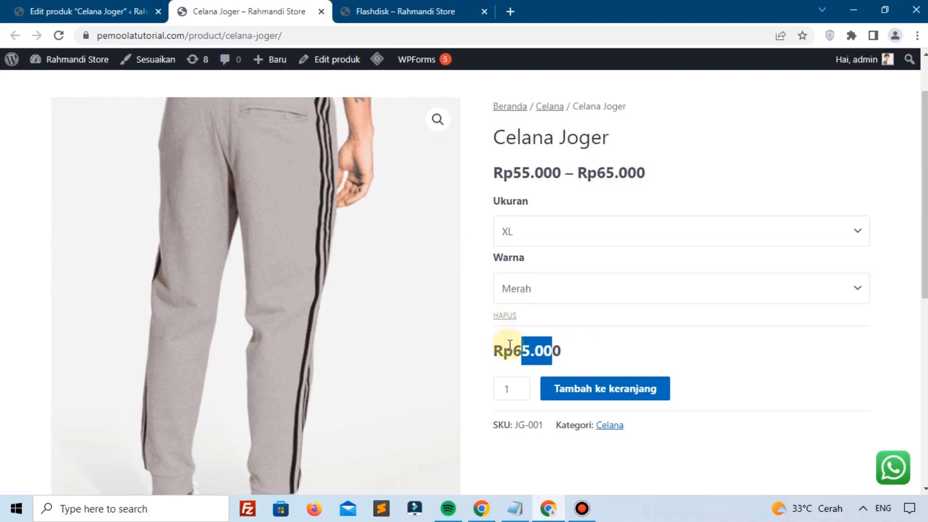
click(505, 341)
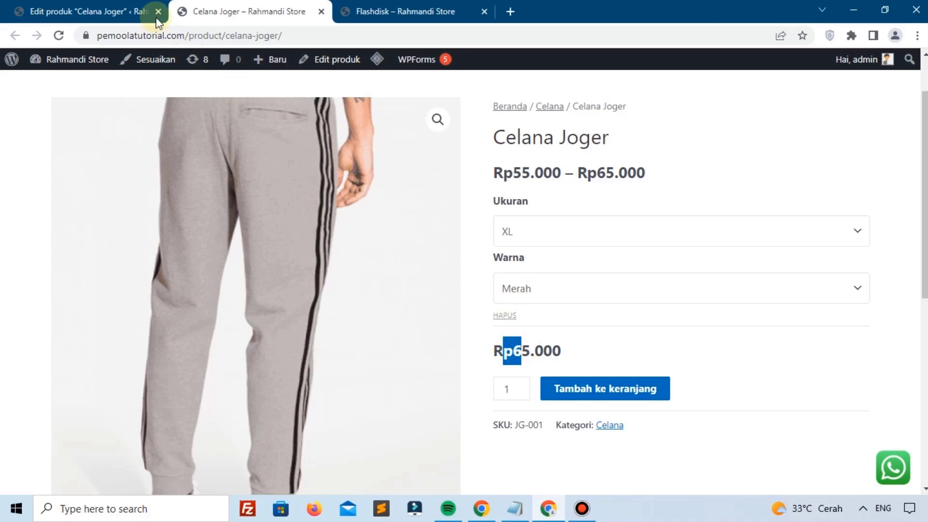
Step: Bulk-set the regular price of all variations to 65000
click(118, 2)
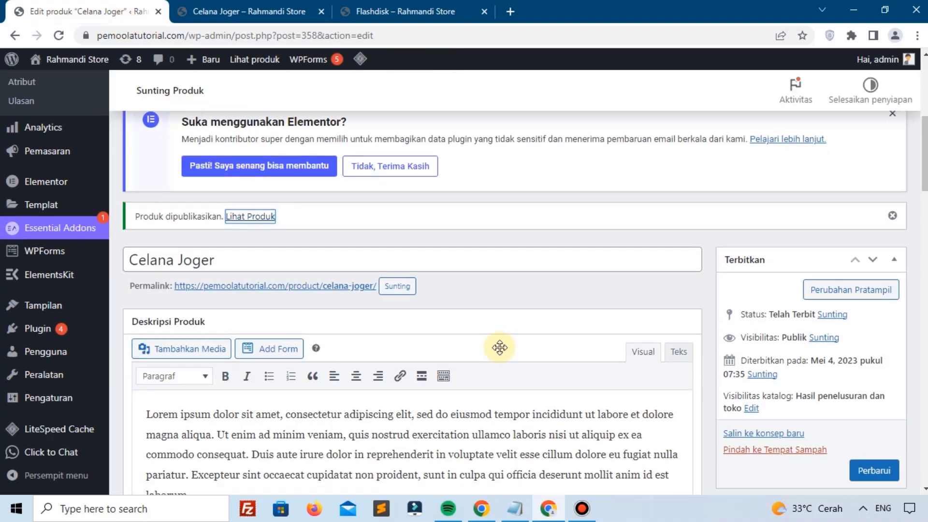
scroll(500, 346, down, 10)
scroll(500, 347, up, 5)
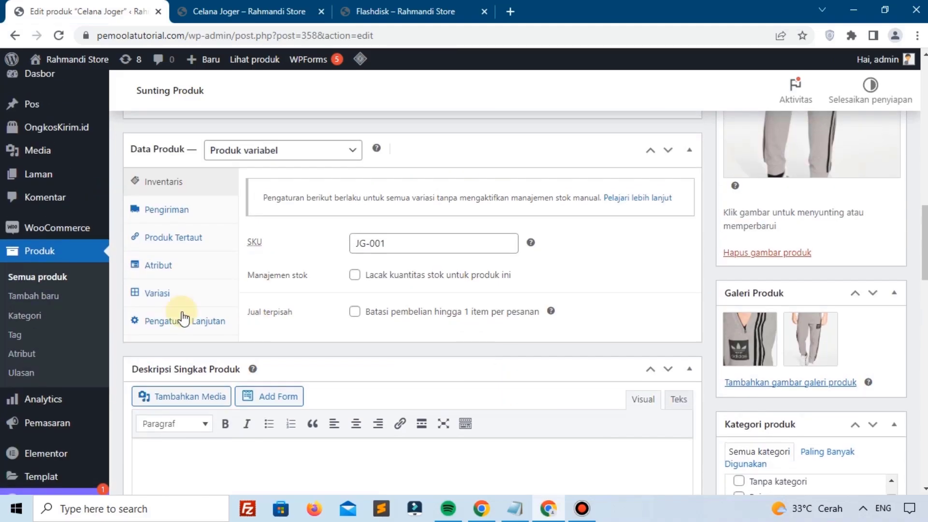
click(155, 295)
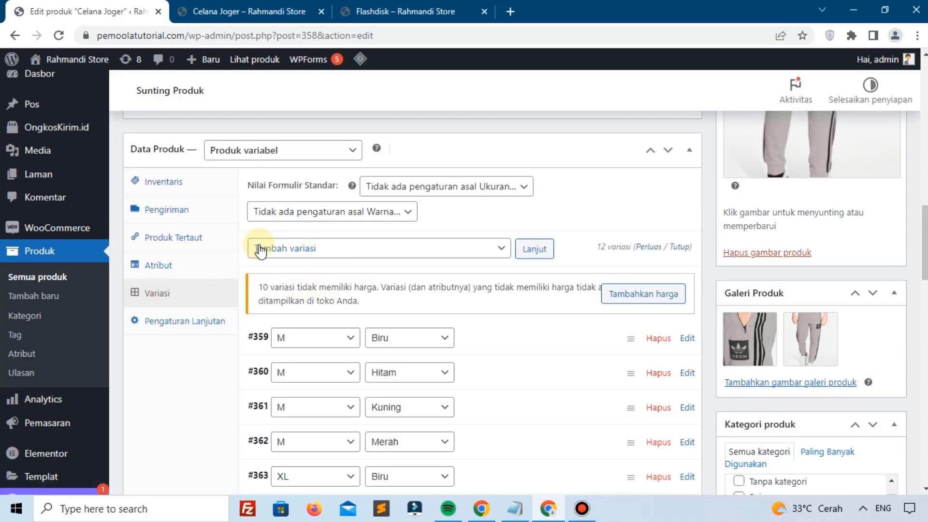
click(352, 249)
scroll(325, 131, down, 1)
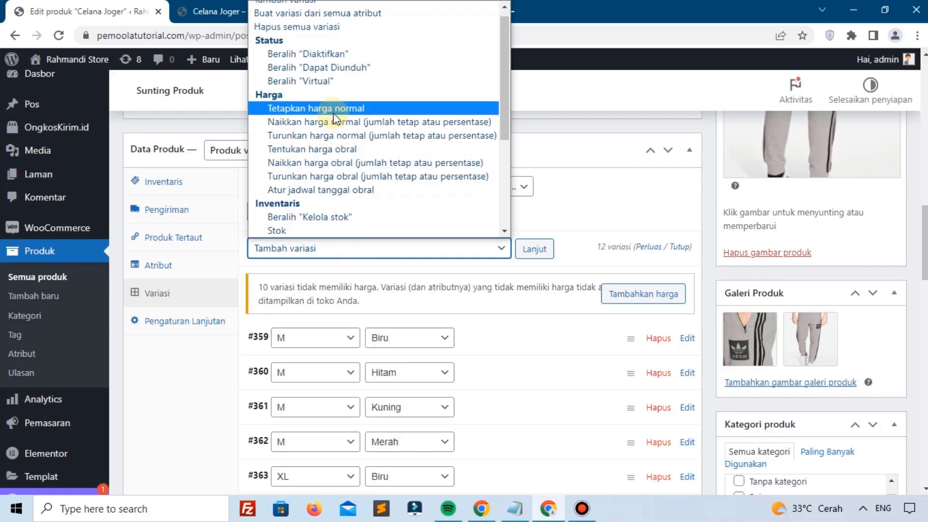
click(334, 115)
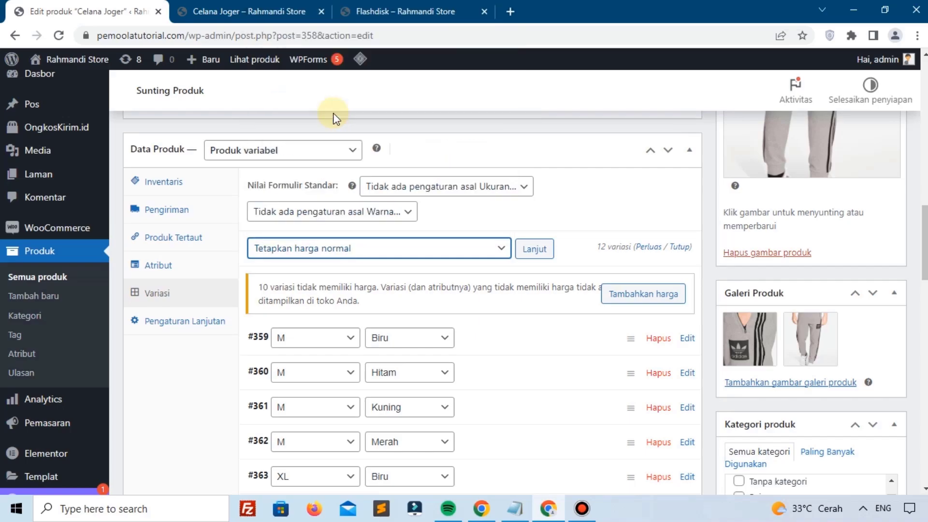
click(524, 249)
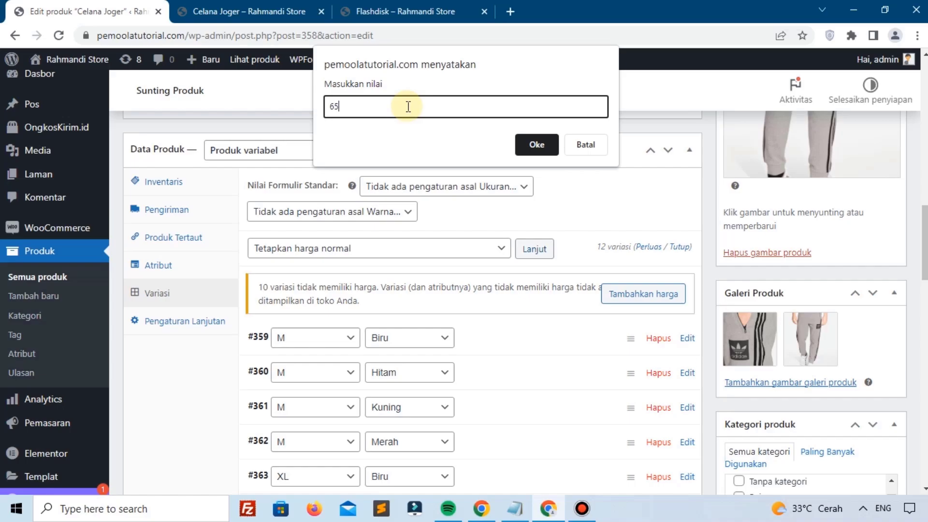
text(000)
click(532, 145)
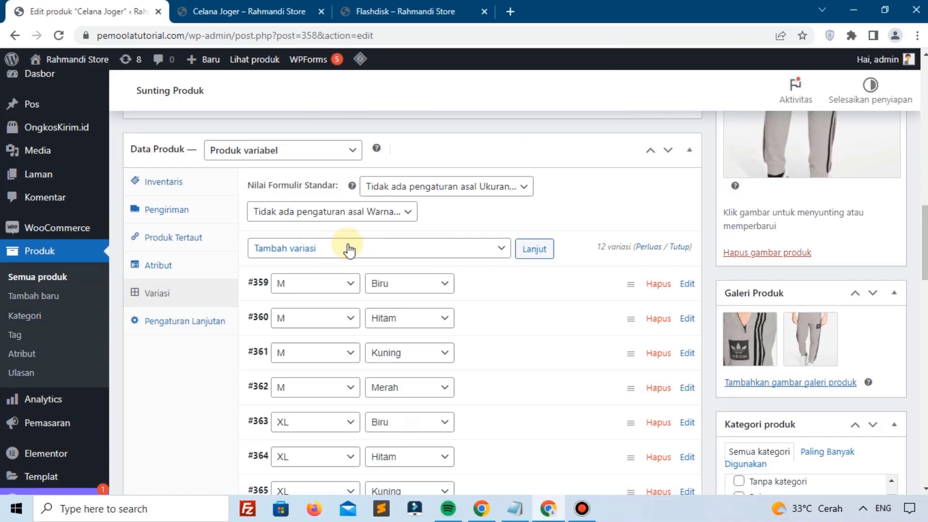
Step: Bulk-set the sale price of all variations to 45000
click(360, 252)
scroll(321, 160, down, 1)
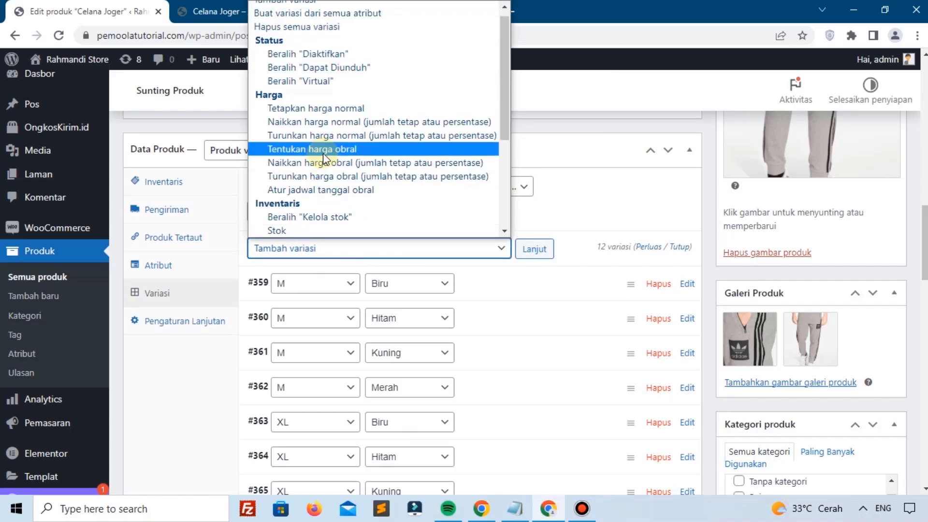
click(323, 155)
click(534, 248)
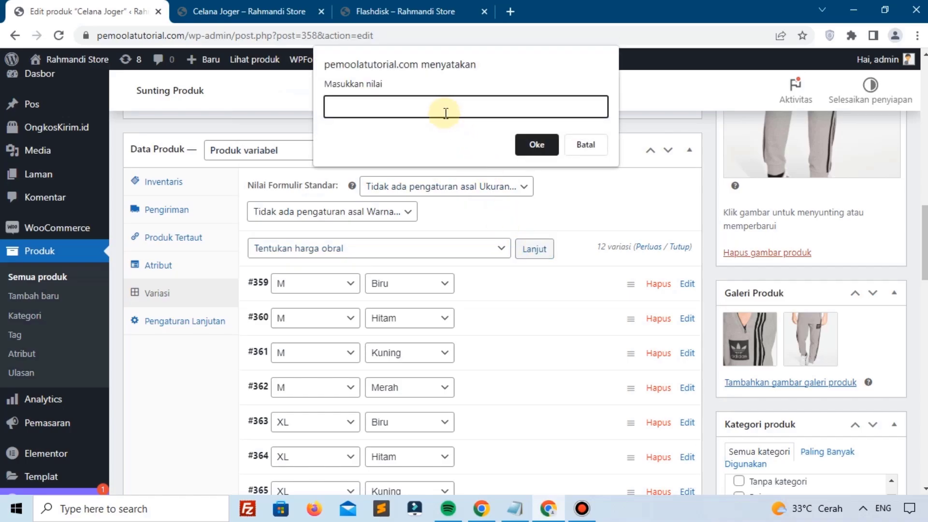
text(45000)
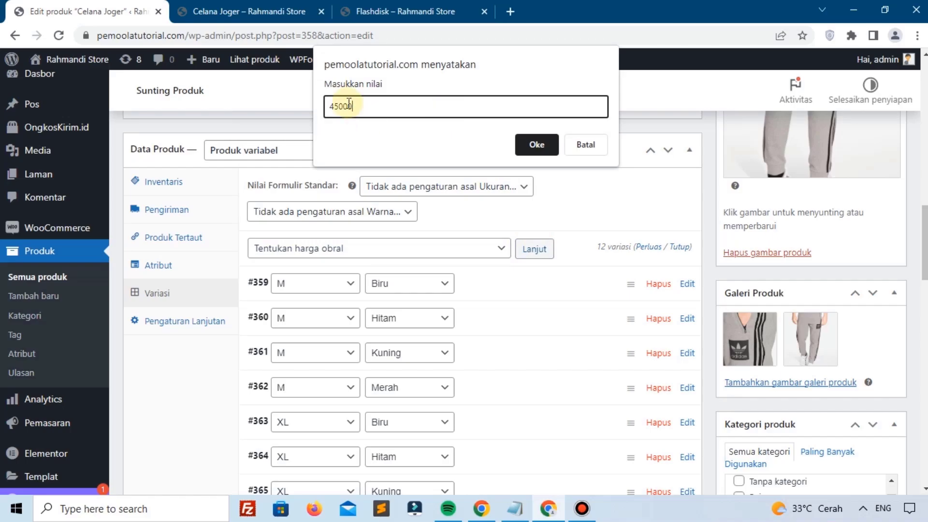
click(548, 150)
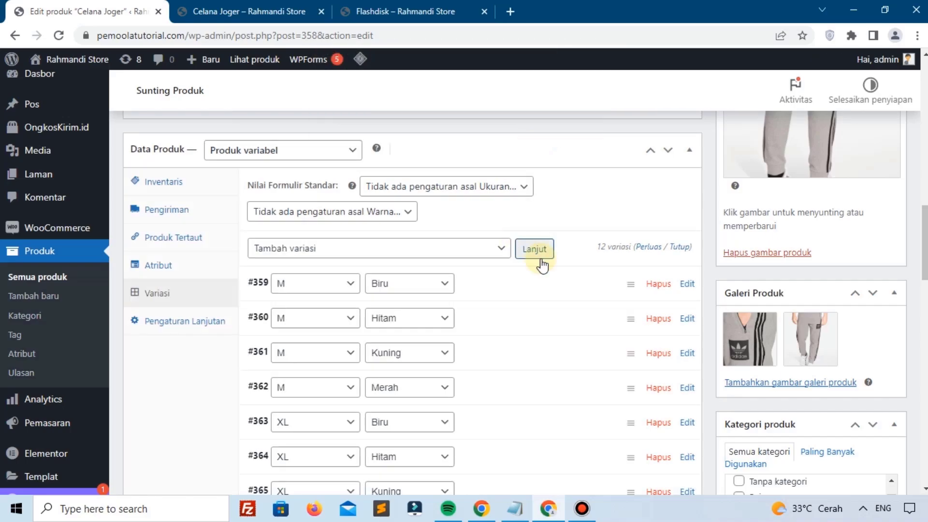
Step: Save Celana Joger with Perbarui and reload its storefront page
scroll(542, 271, down, 10)
scroll(548, 288, up, 10)
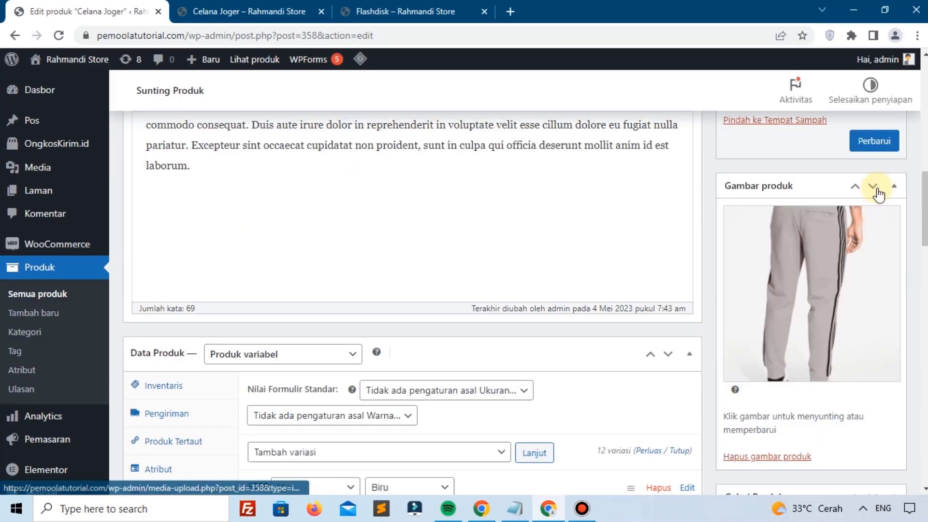
click(864, 142)
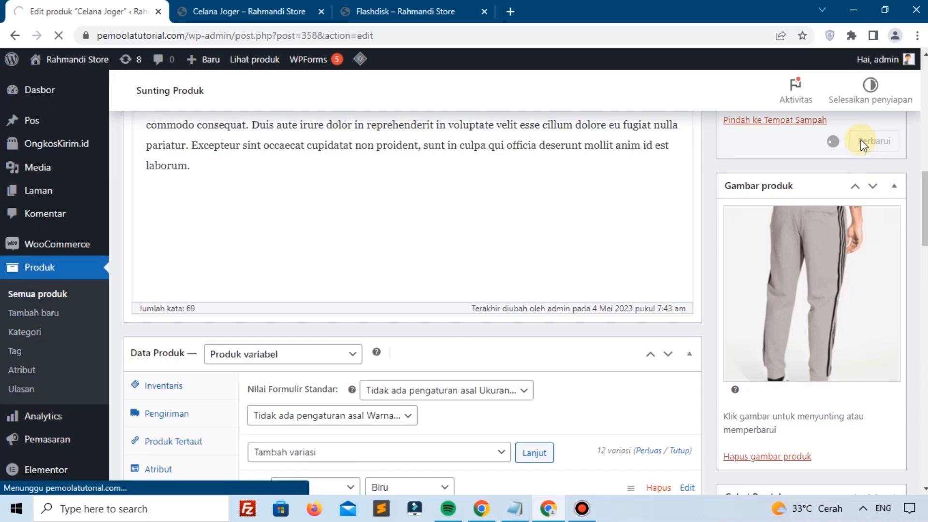
click(227, 11)
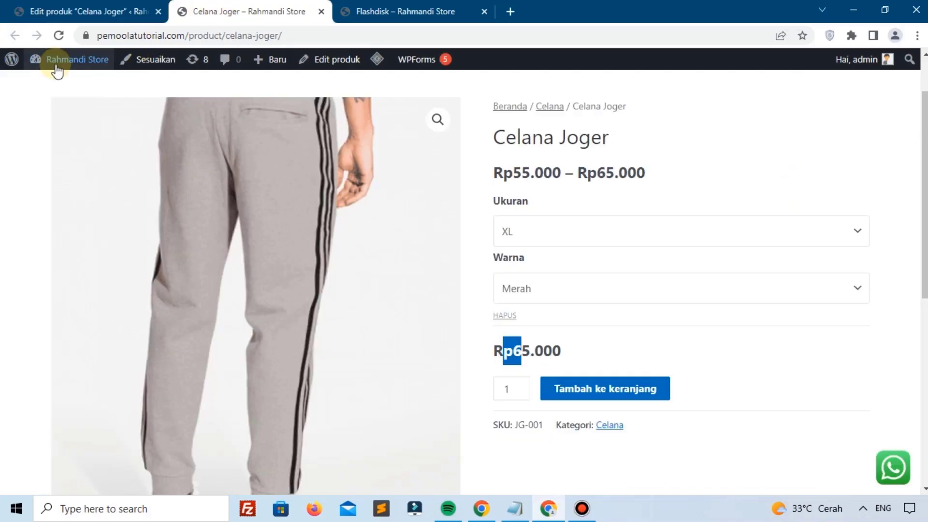
click(51, 36)
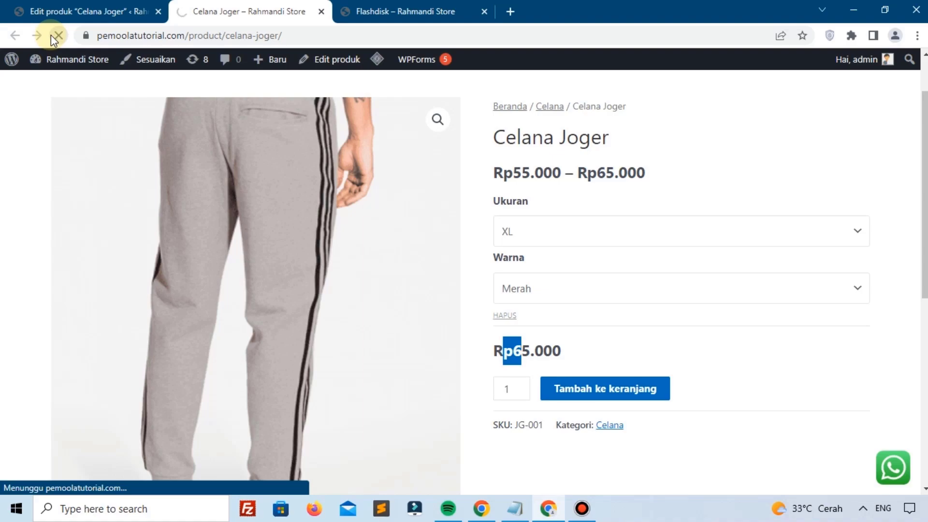
Step: Check XXL/Biru and M/Kuning show Rp45.000 against the struck-out Rp65.000
click(525, 227)
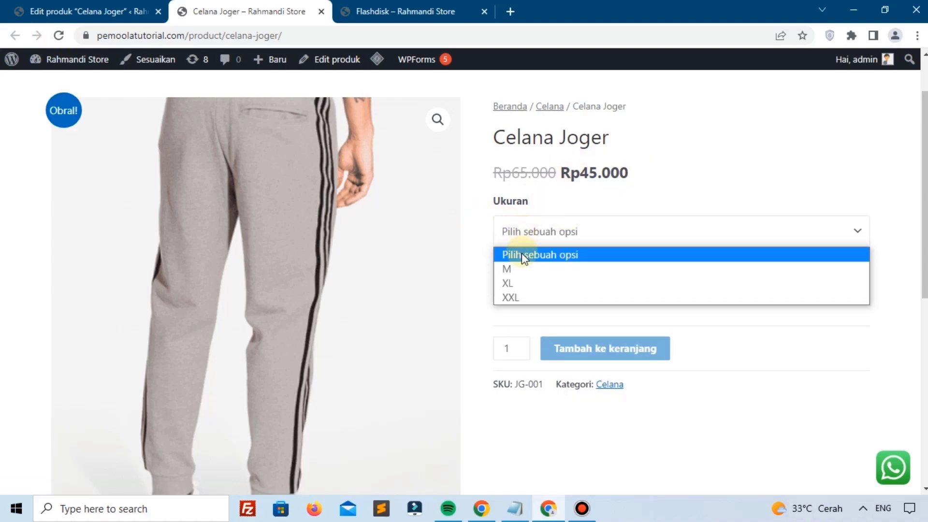
click(520, 296)
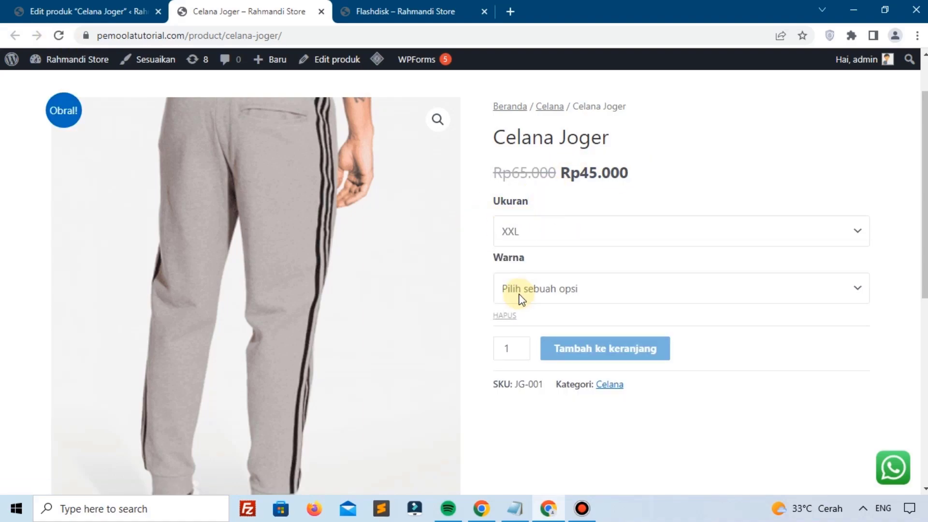
click(520, 299)
click(518, 324)
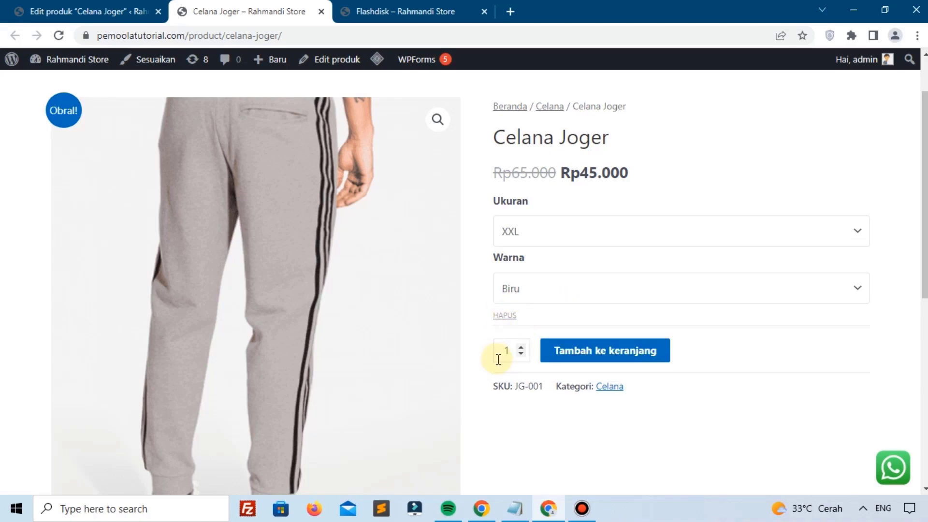
drag(571, 172, 673, 179)
drag(494, 173, 534, 175)
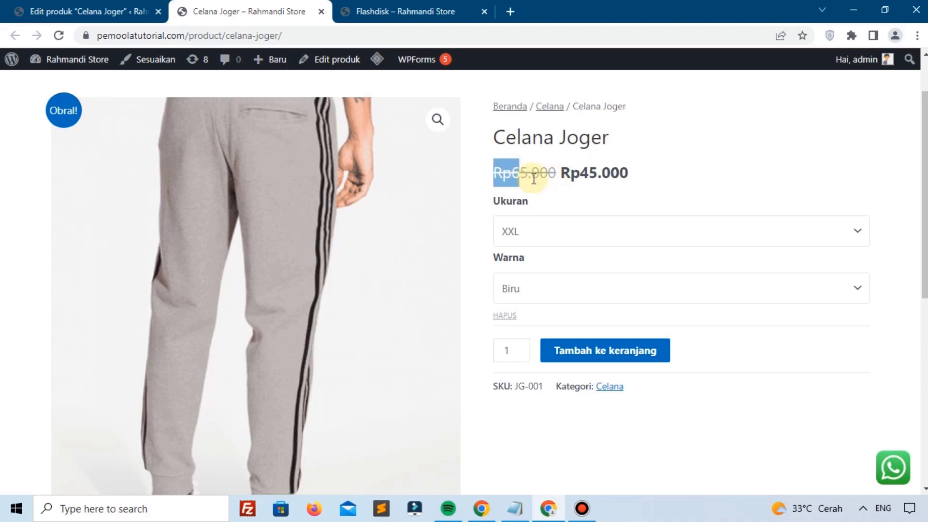
click(541, 232)
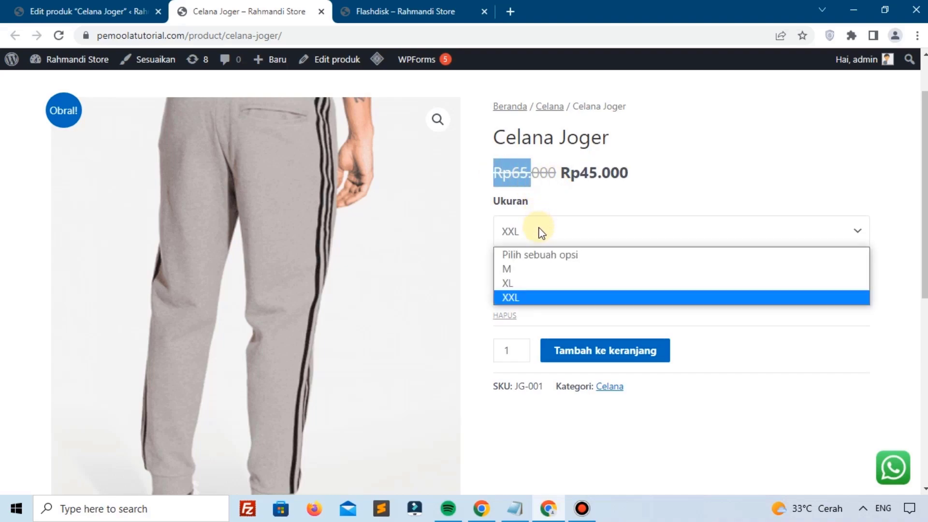
click(538, 270)
click(539, 289)
click(537, 356)
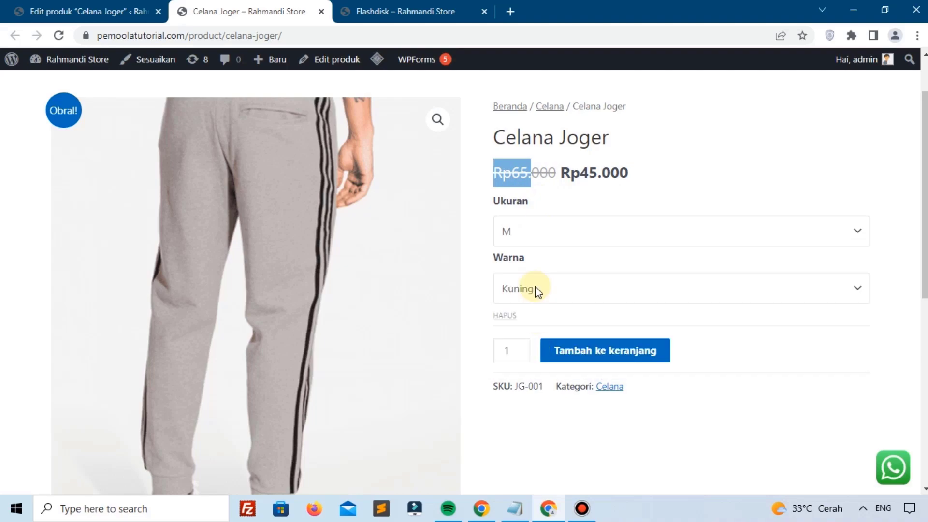
click(602, 175)
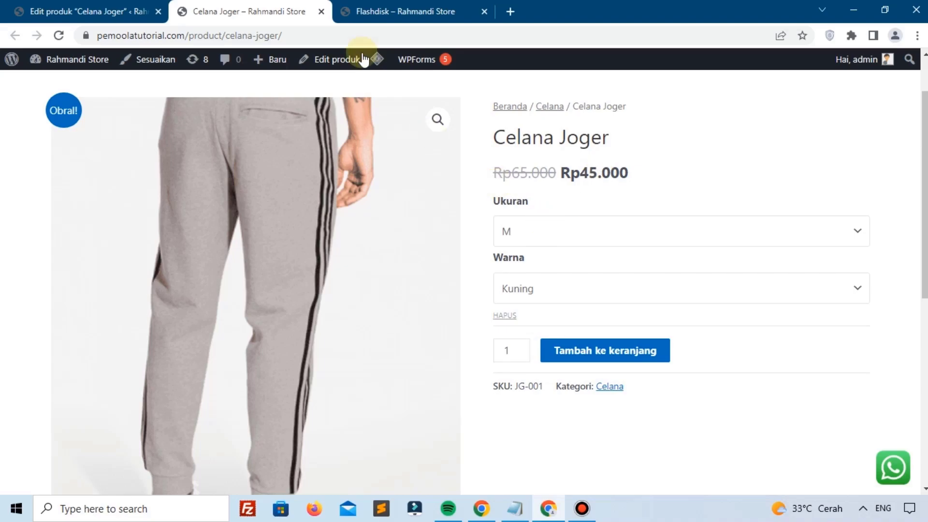
Step: In Variasi, select the 'Naikkan harga normal' bulk action
click(36, 11)
scroll(415, 251, down, 1)
scroll(415, 252, down, 15)
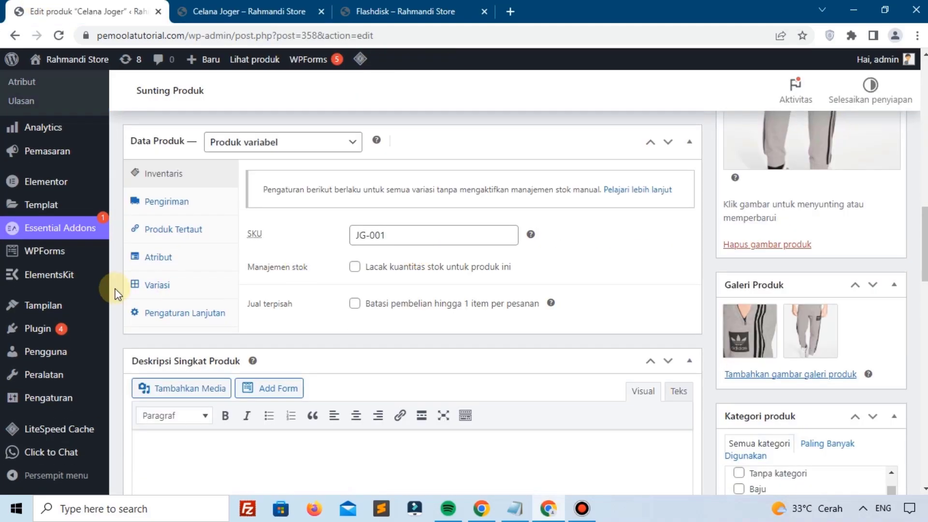
click(161, 289)
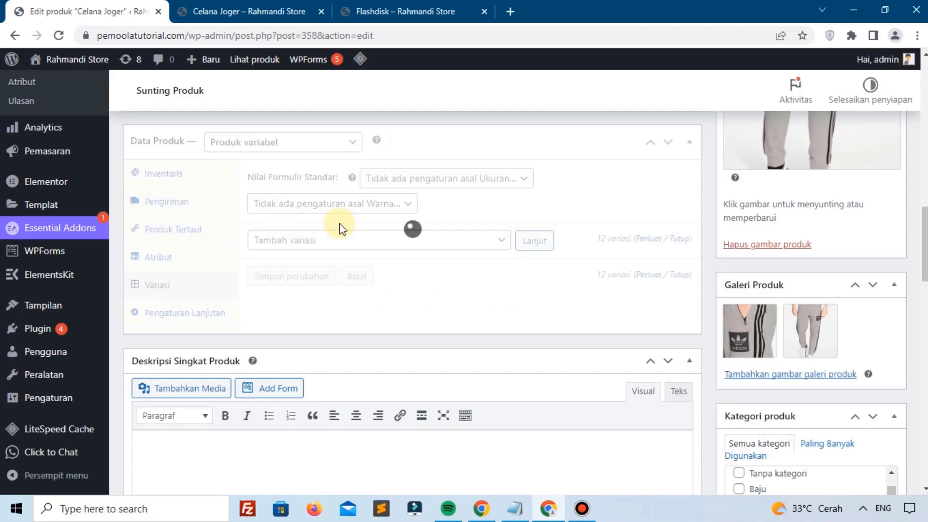
click(341, 240)
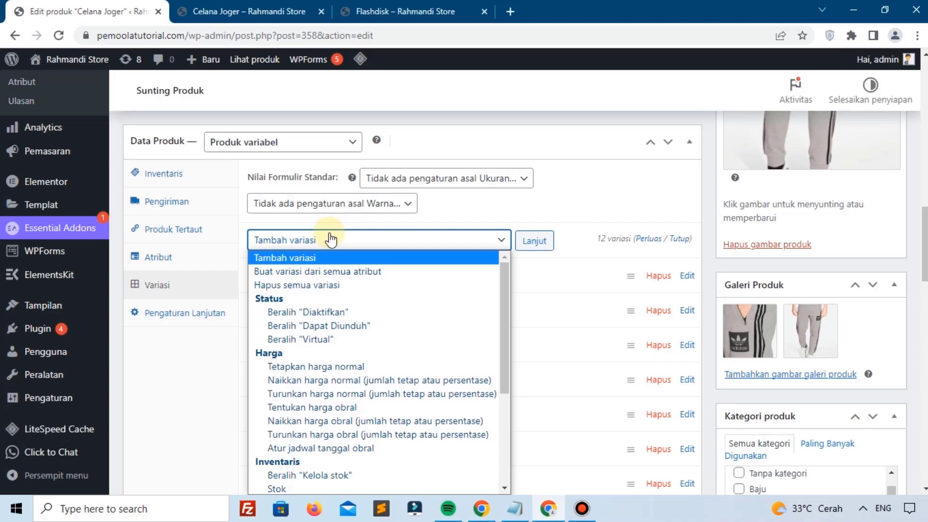
scroll(334, 303, down, 3)
scroll(332, 307, up, 3)
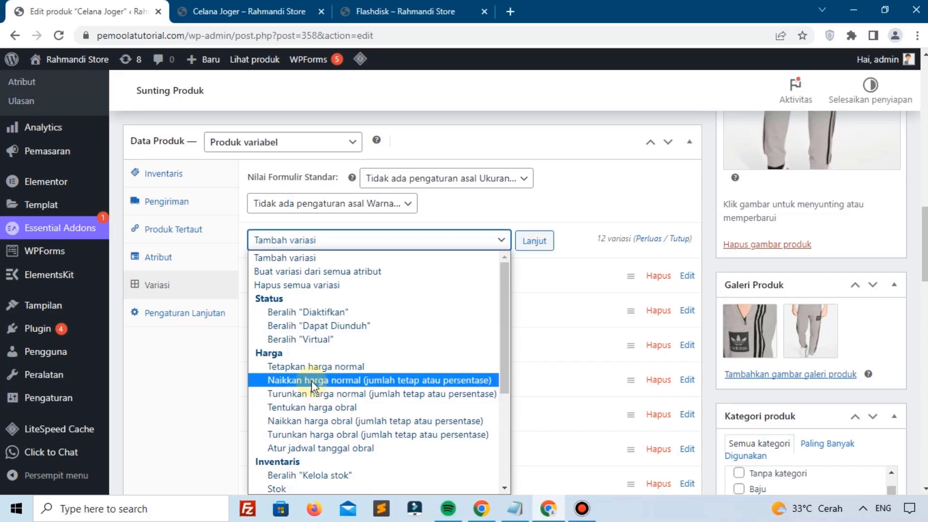
click(399, 381)
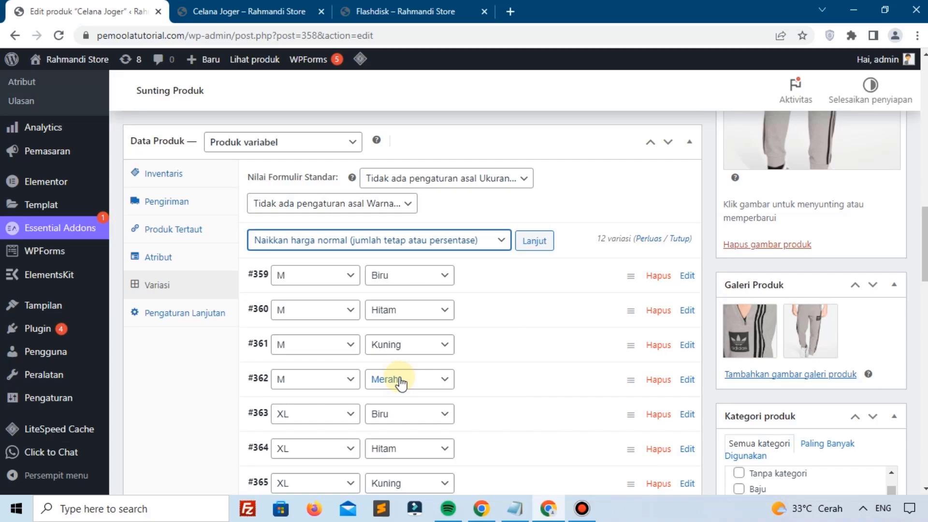
click(265, 6)
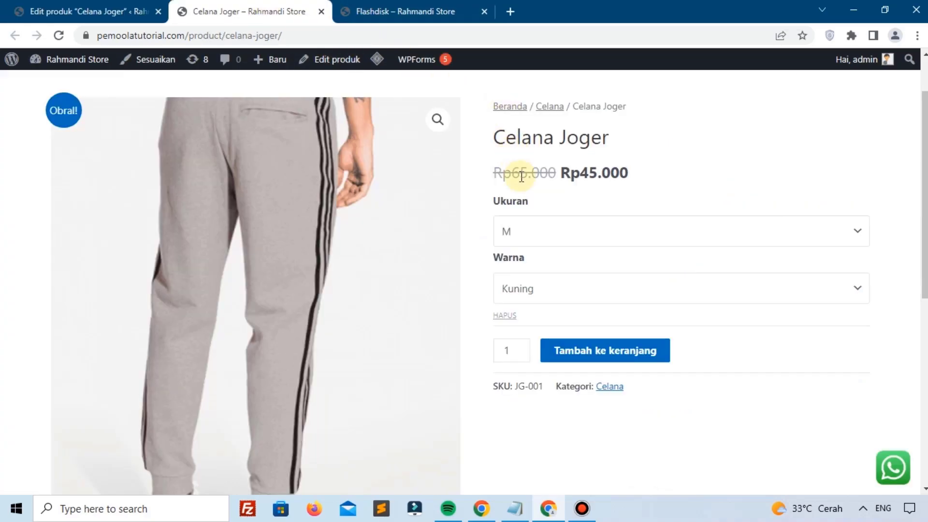
click(92, 11)
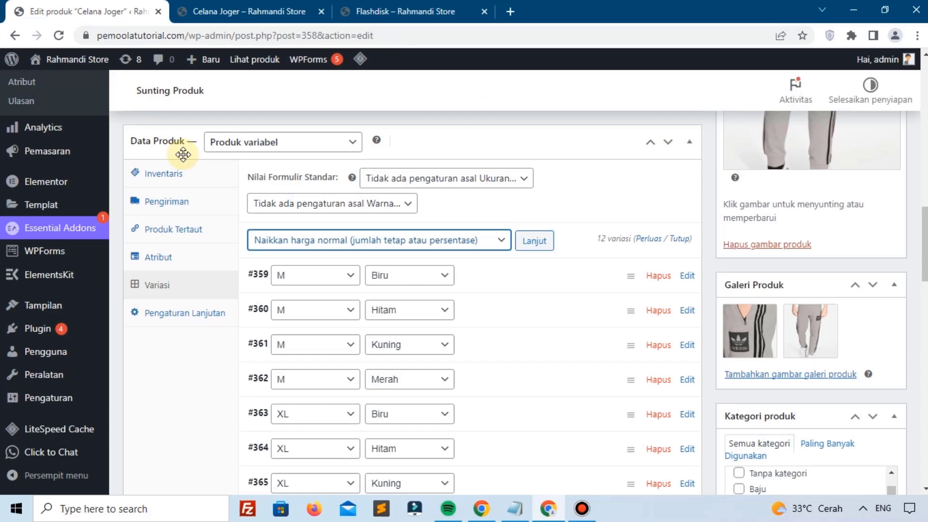
Step: Raise every variation's regular price by 10000
click(286, 242)
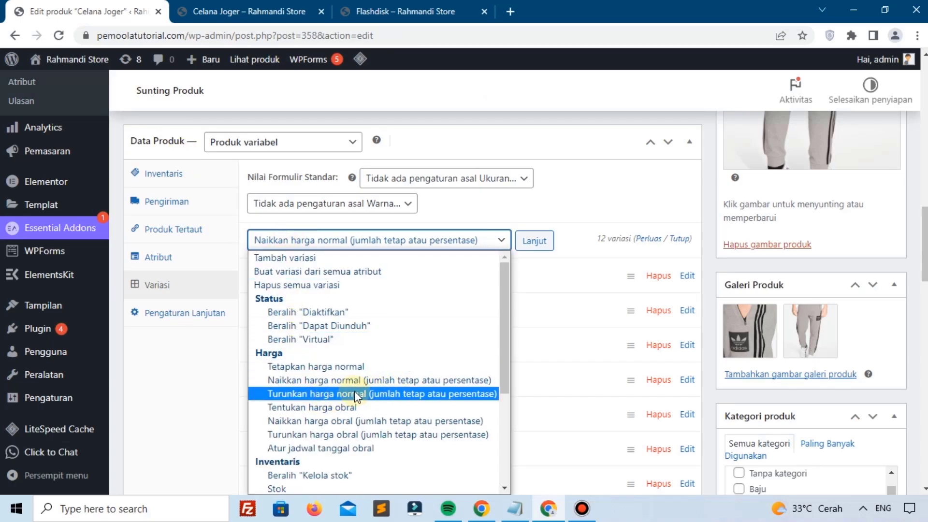
click(356, 381)
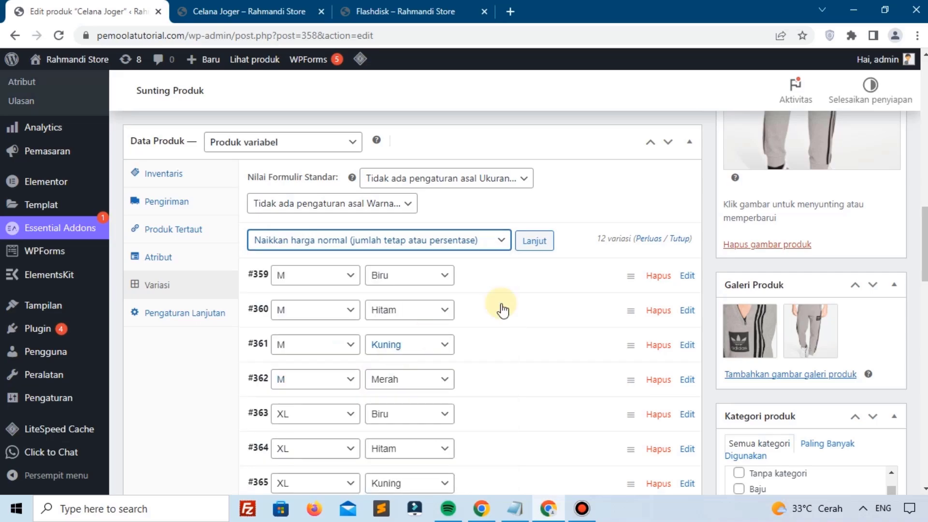
click(530, 242)
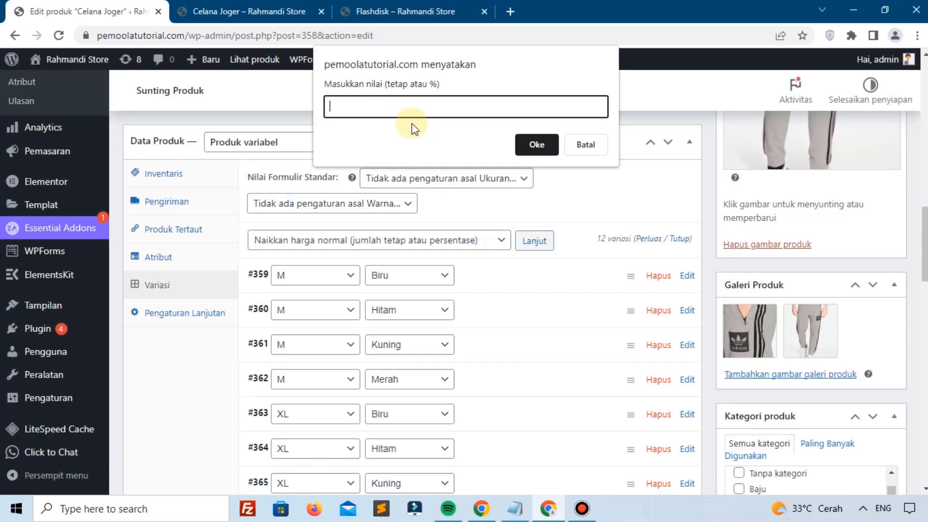
key(ctrl+Tab)
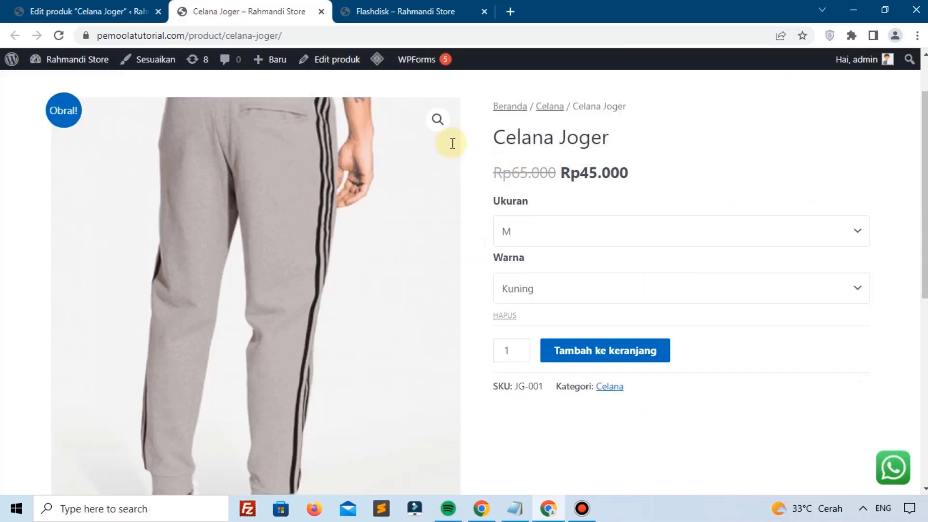
click(77, 11)
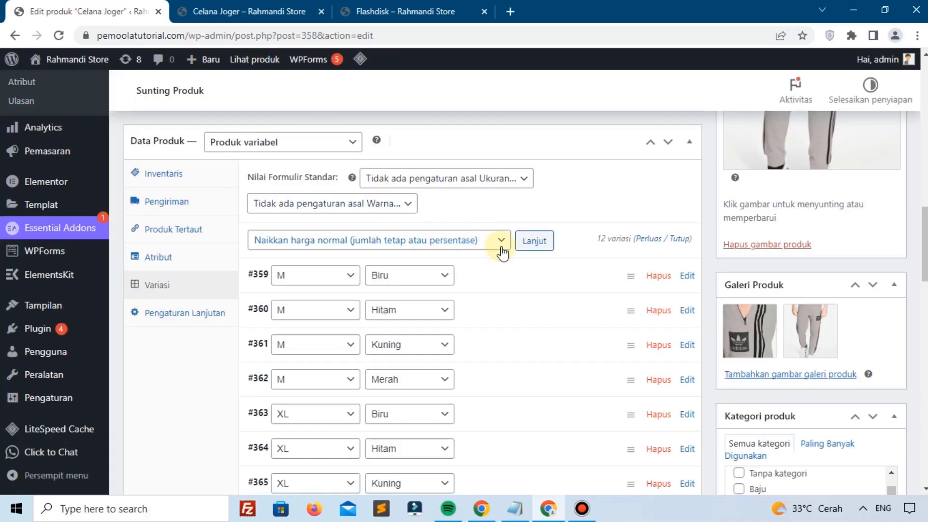
click(532, 240)
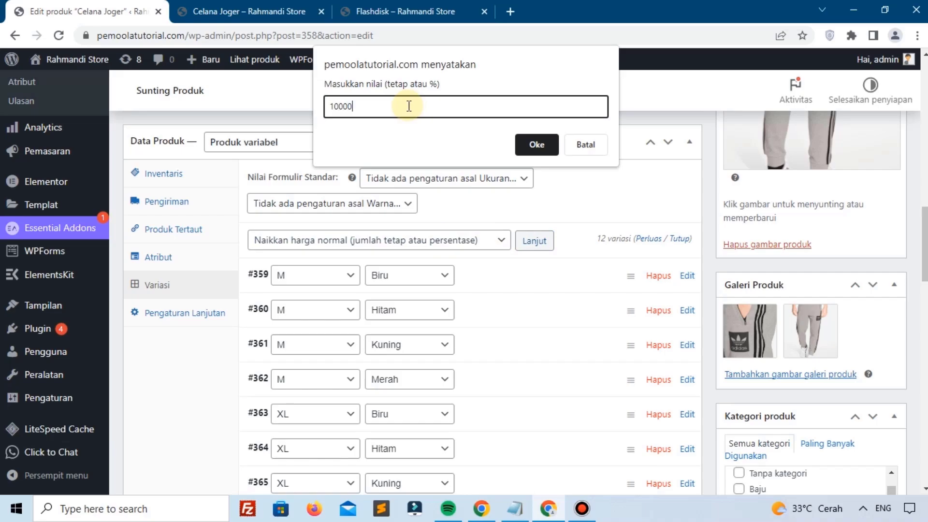
click(534, 145)
Step: Save with Perbarui and reload the storefront to confirm the struck-out Rp75.000
scroll(846, 219, up, 6)
click(873, 201)
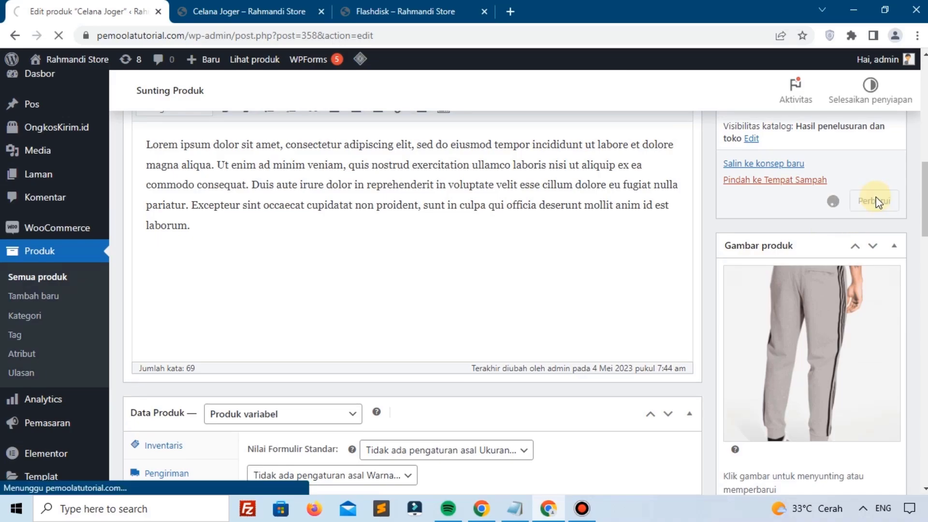
click(249, 11)
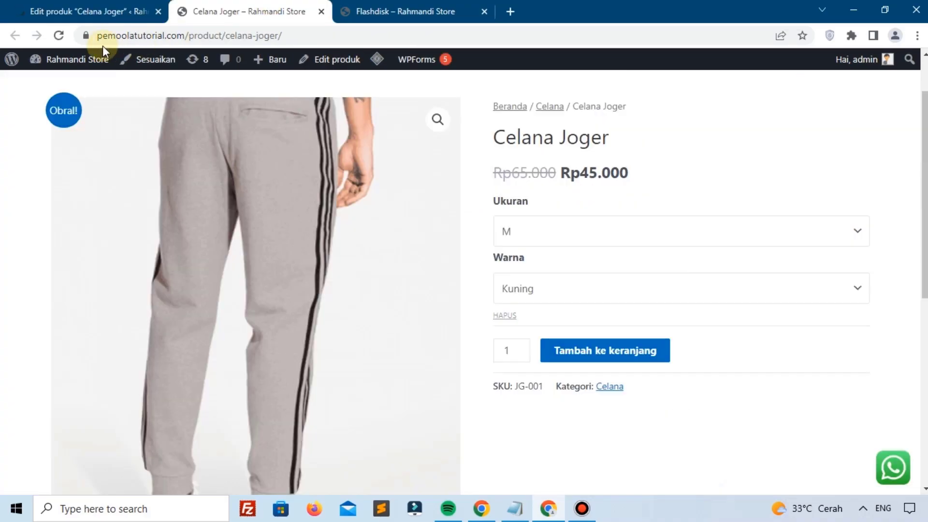
click(60, 35)
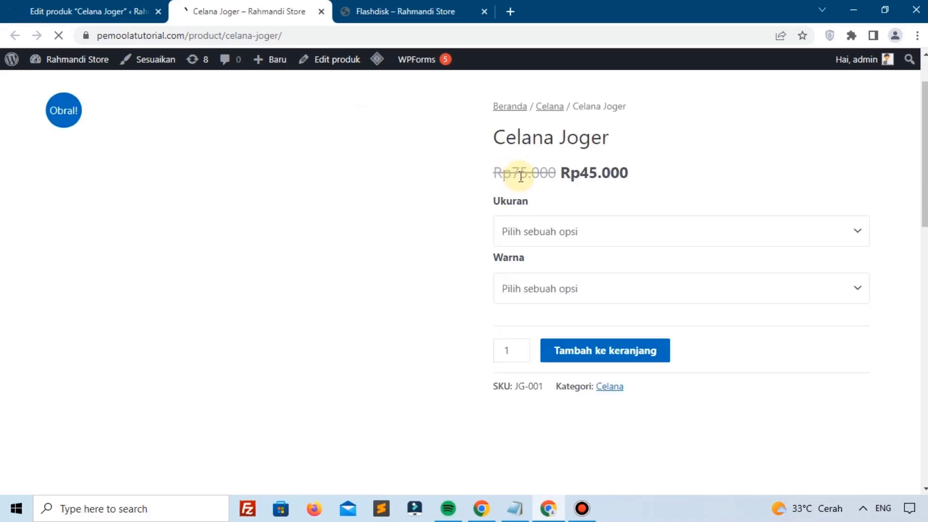
drag(521, 177, 511, 174)
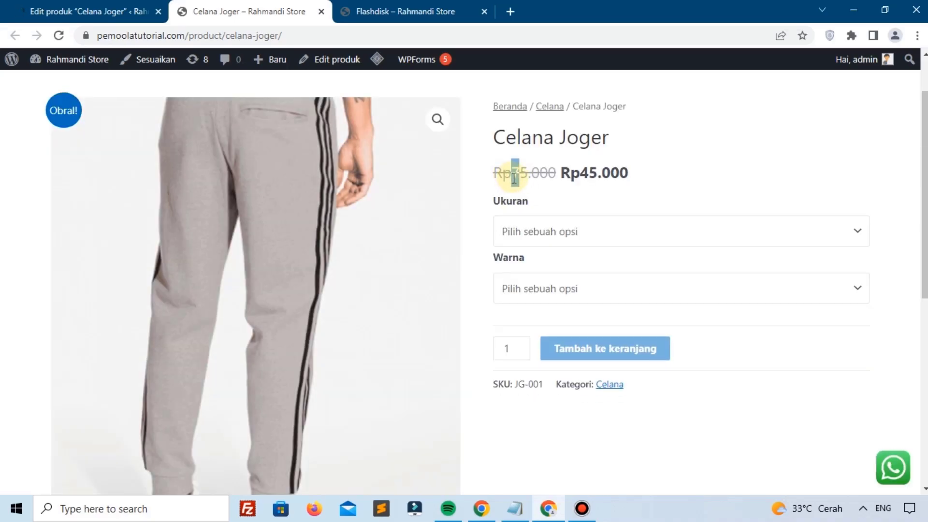
click(119, 6)
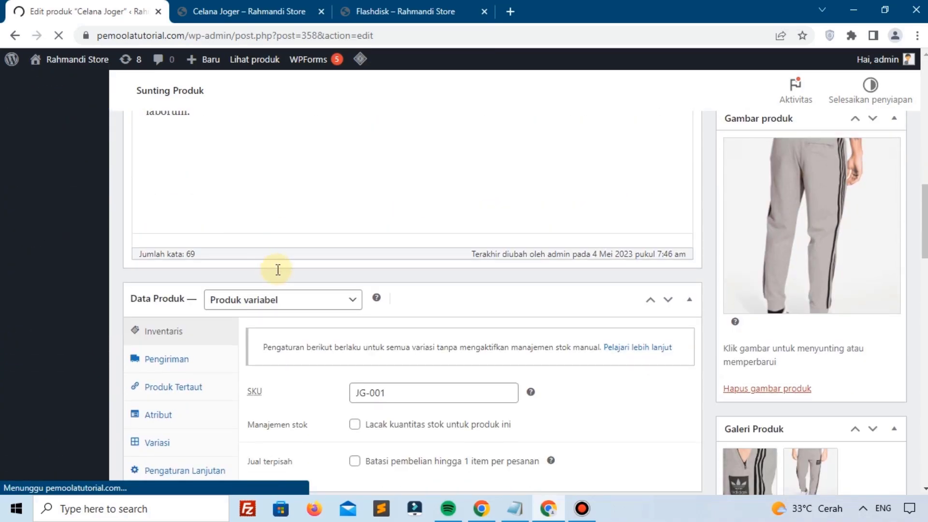
Step: Lower all variation regular prices by 25000 via 'Turunkan harga normal' and save with Perbarui
scroll(275, 269, down, 5)
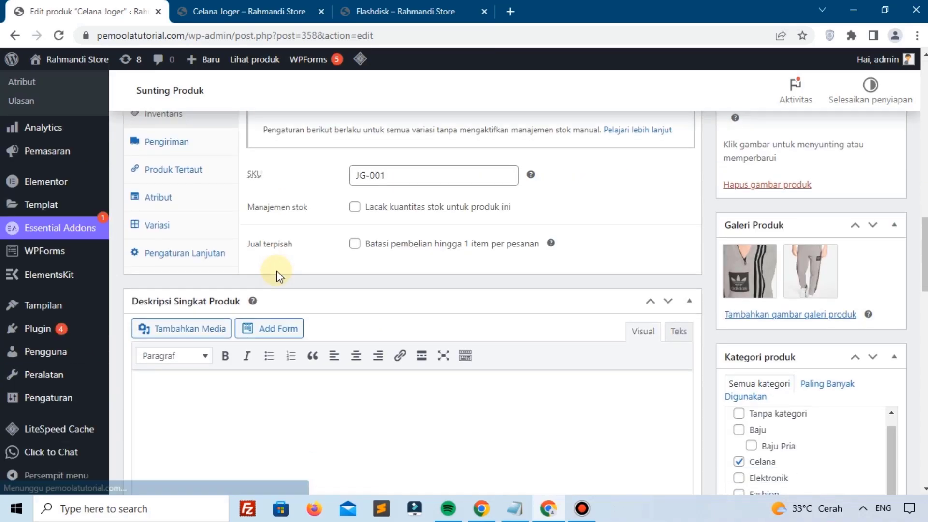
click(169, 225)
click(307, 248)
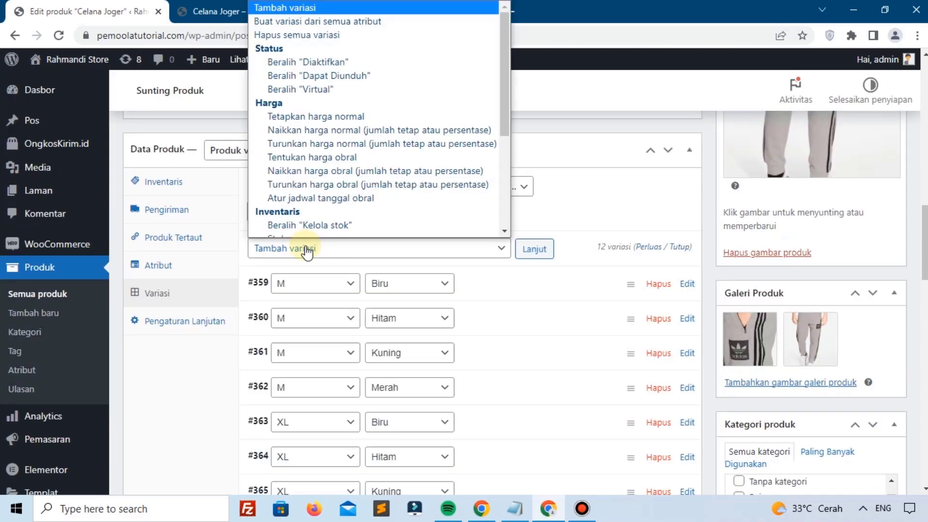
click(303, 135)
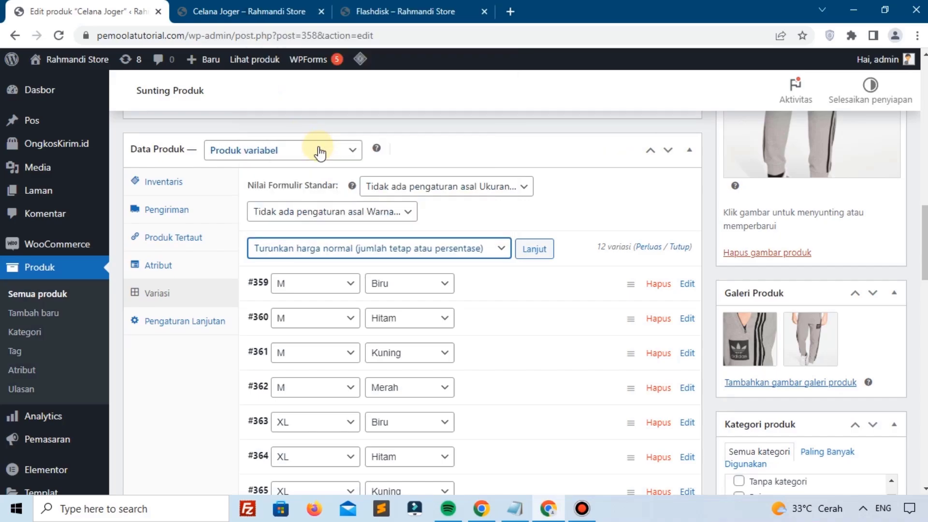
click(534, 249)
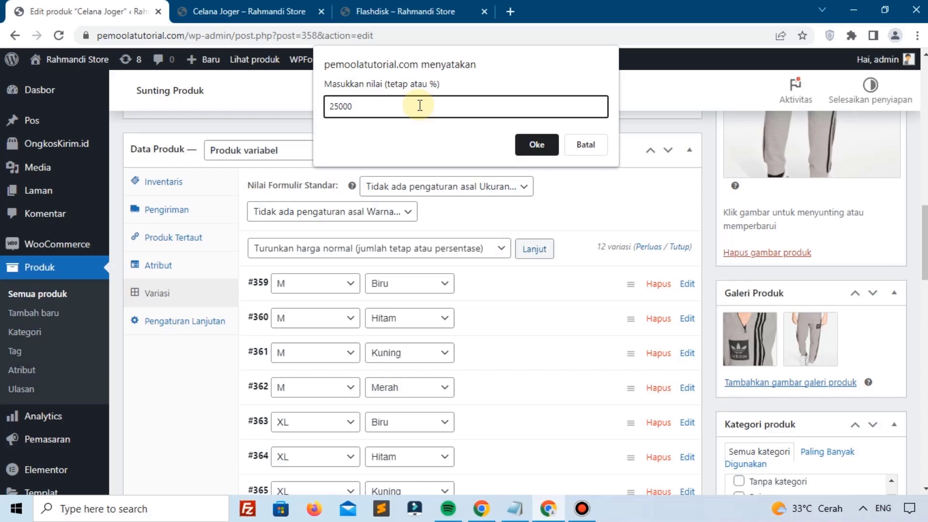
click(517, 145)
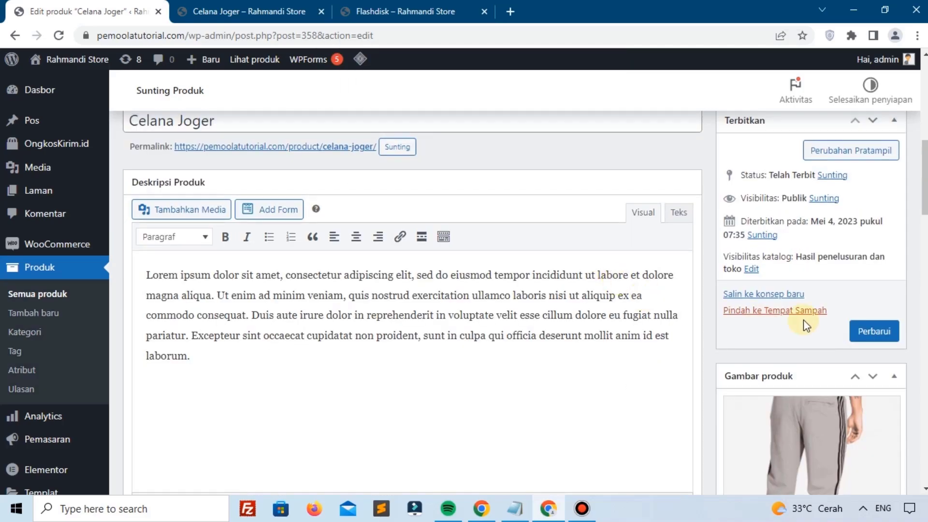
click(865, 332)
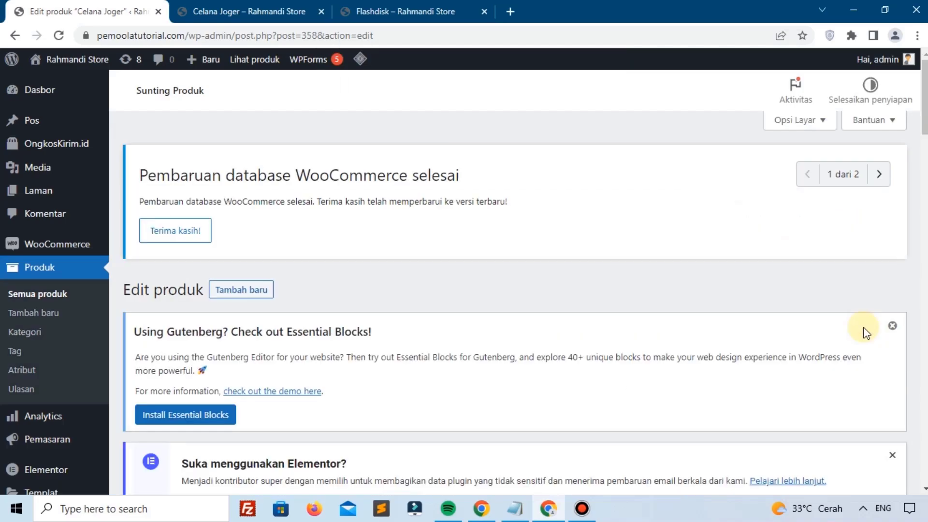
Step: Reload the storefront to confirm Rp50.000 struck out beside Rp45.000, then return to the editor
click(241, 11)
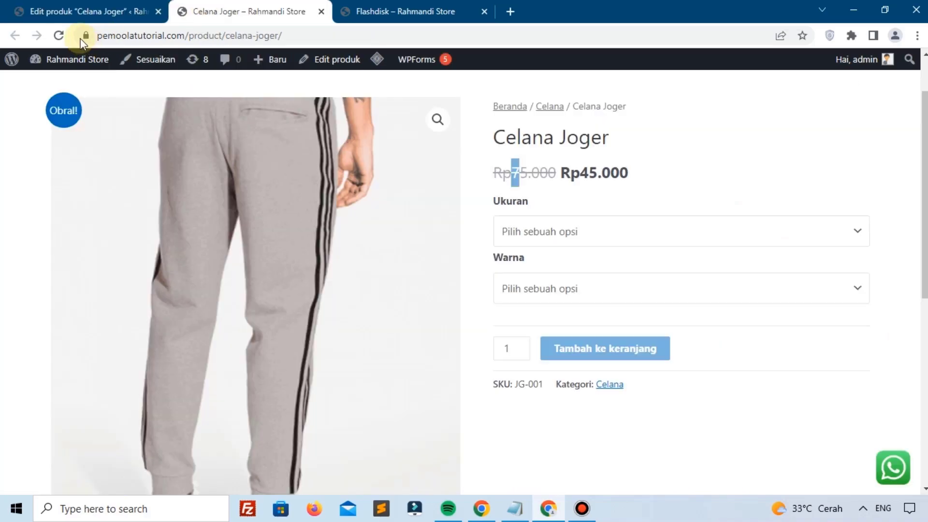
click(59, 36)
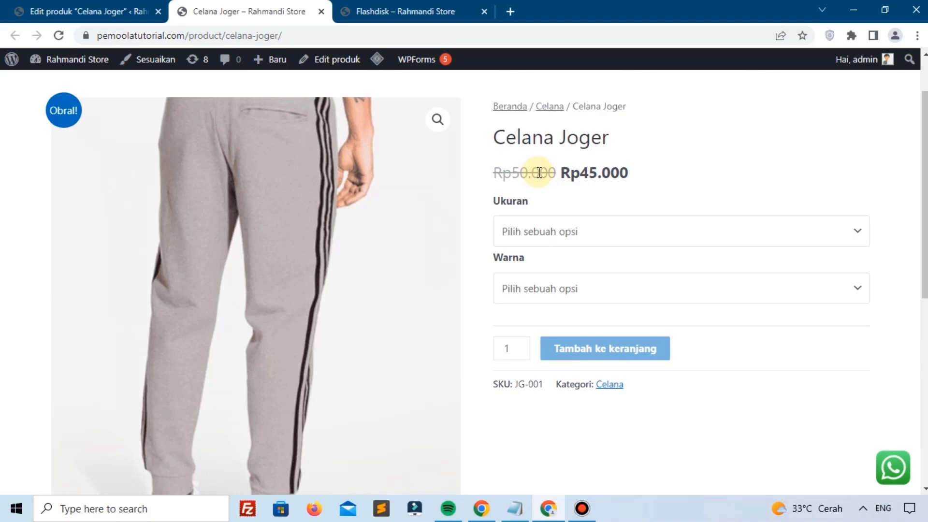
drag(548, 173, 519, 173)
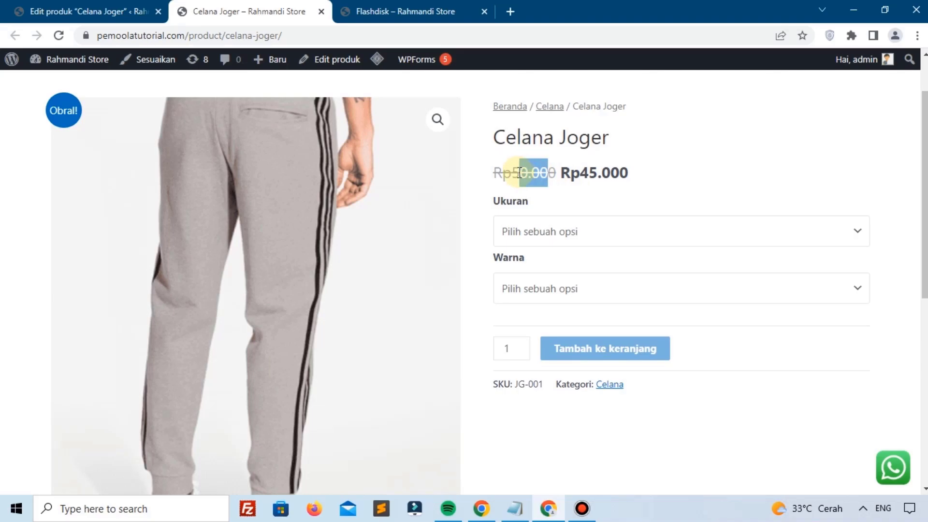
click(29, 4)
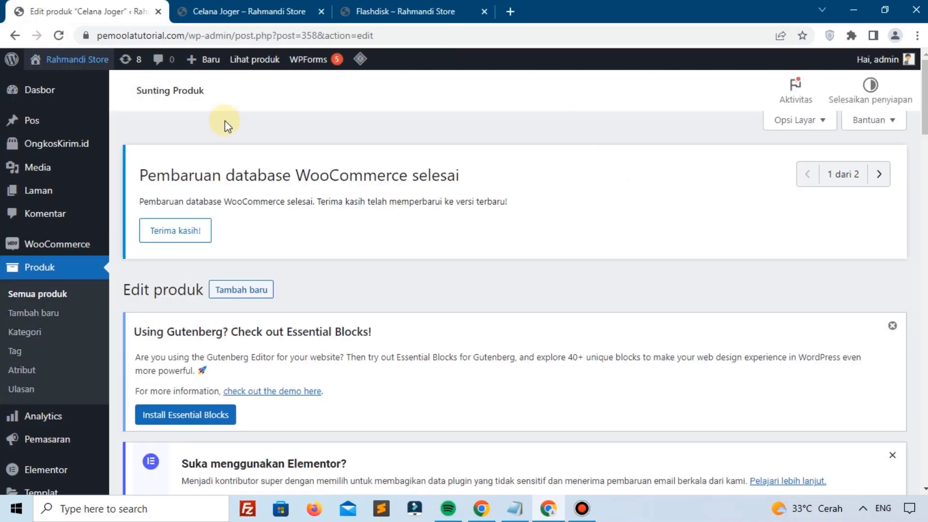
Step: Show the variations, then check the current Rp45.000 sale price on the storefront
scroll(318, 216, down, 10)
scroll(318, 215, down, 6)
scroll(265, 232, up, 2)
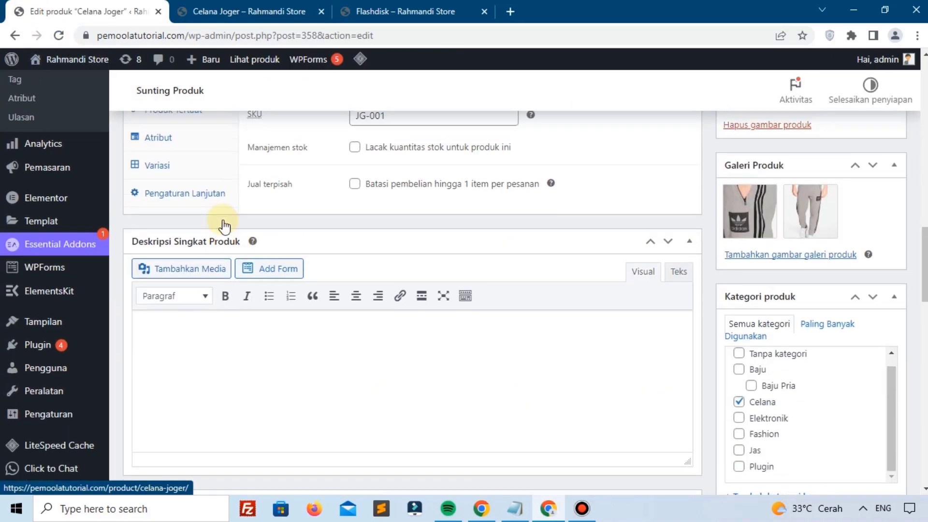
click(184, 227)
click(338, 240)
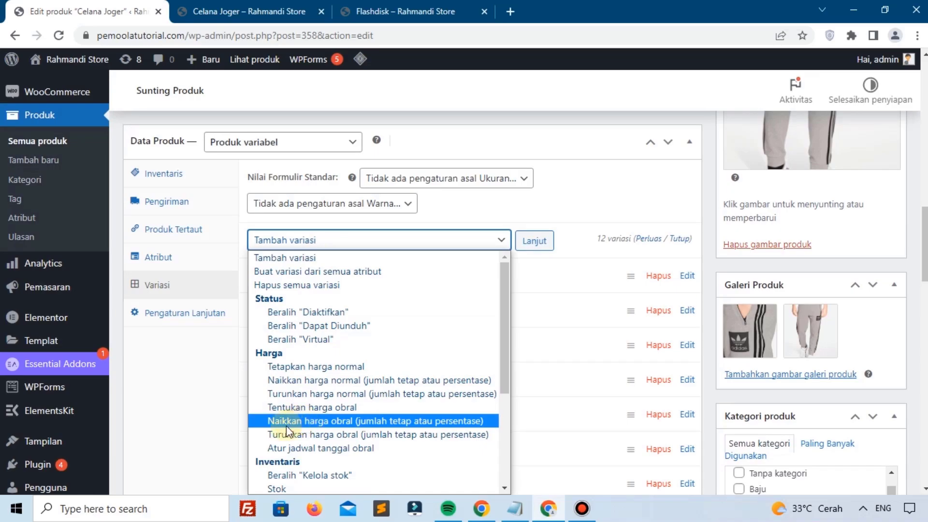
click(266, 6)
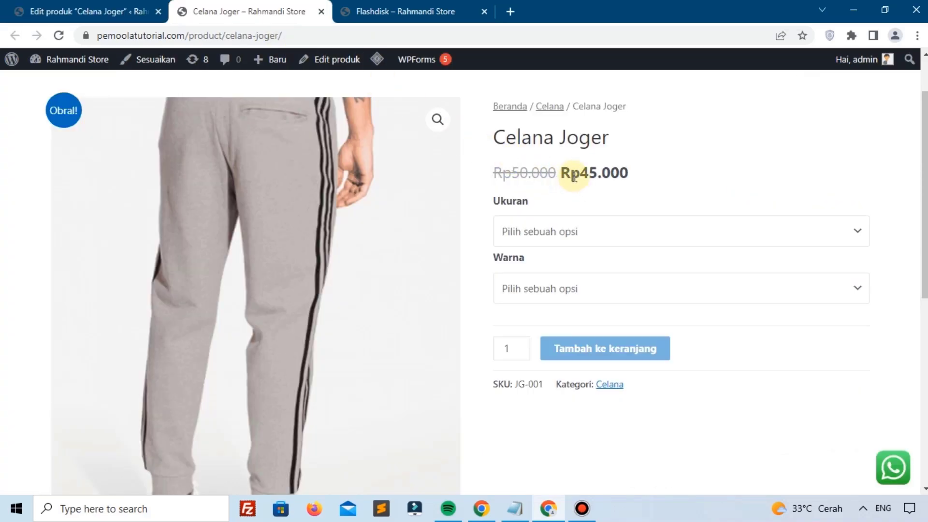
drag(570, 172, 637, 177)
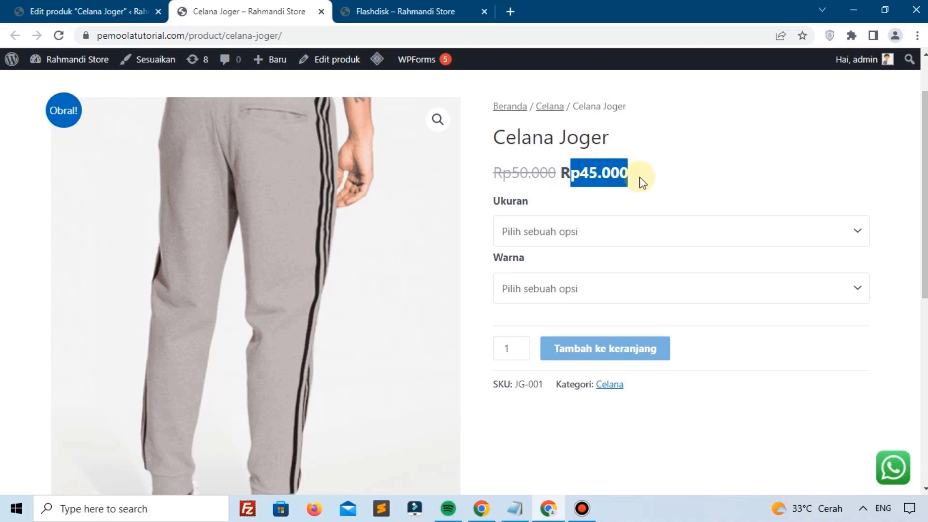
click(611, 172)
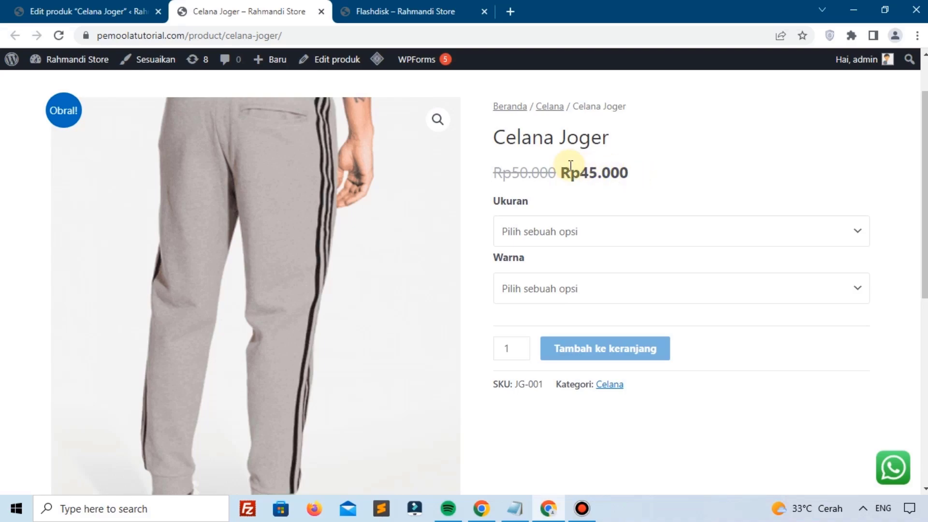
click(32, 6)
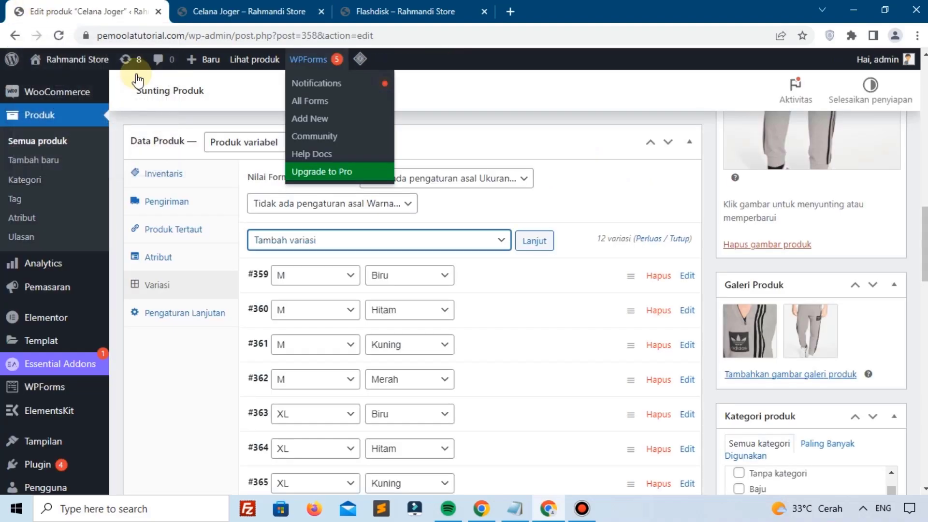
Step: Lower every variation's sale price by 10000 with 'Turunkan harga obral' and update the product
click(389, 242)
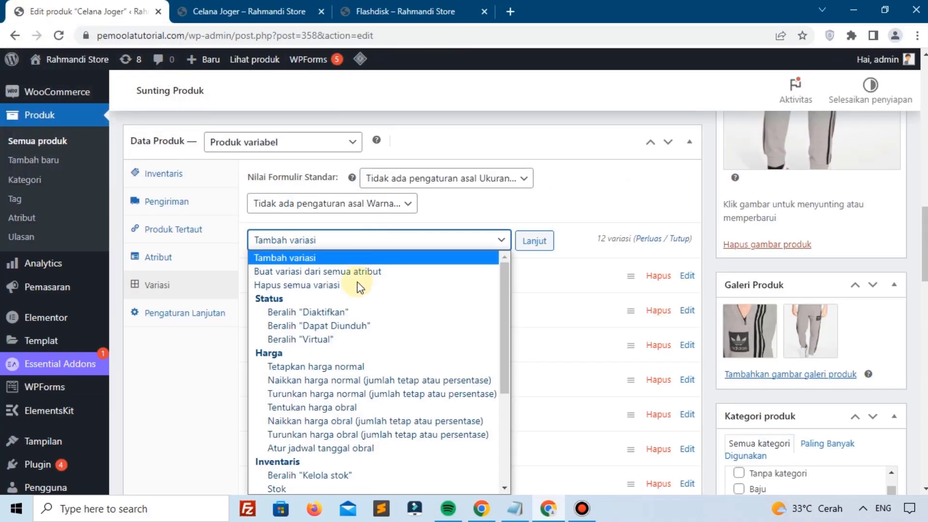
click(341, 434)
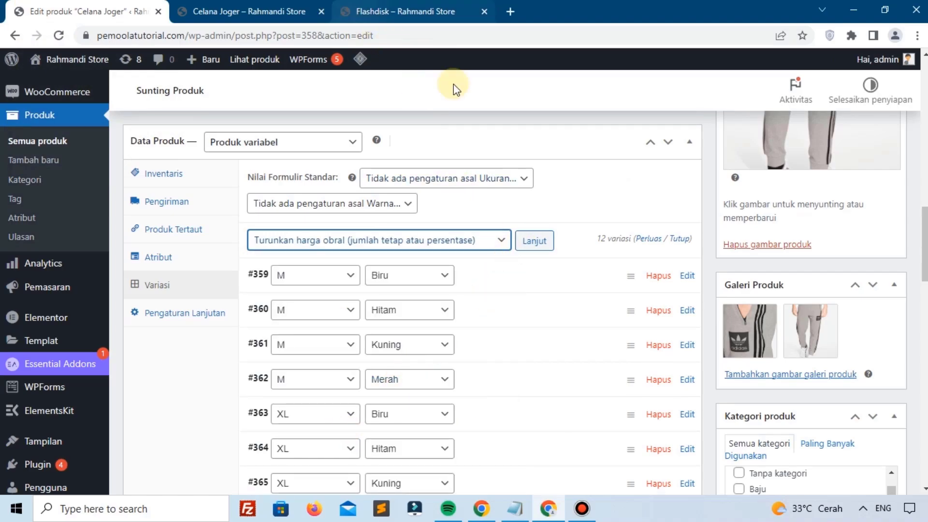
click(534, 241)
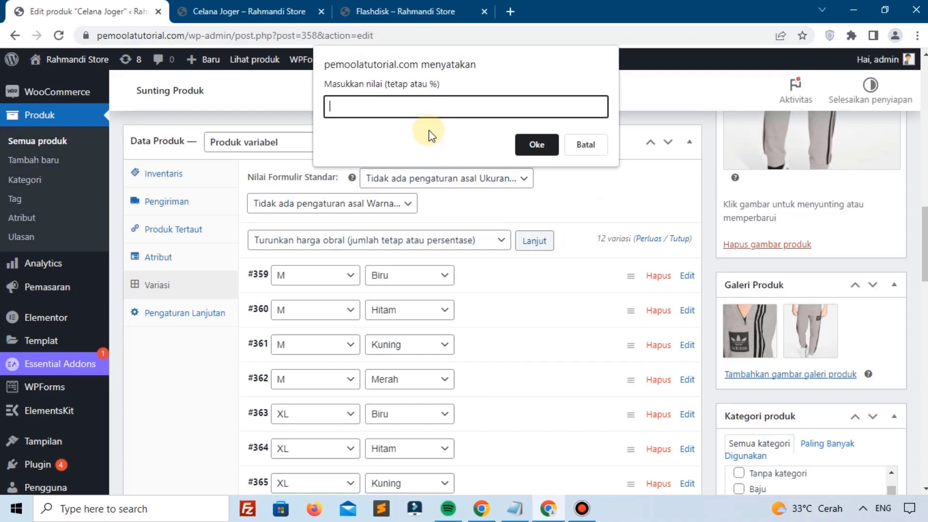
text(1000)
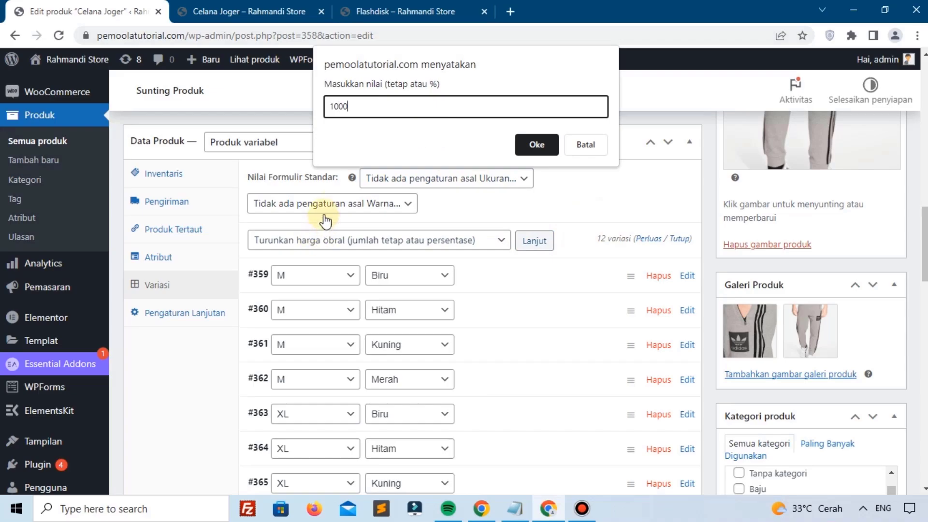
text(0)
click(529, 148)
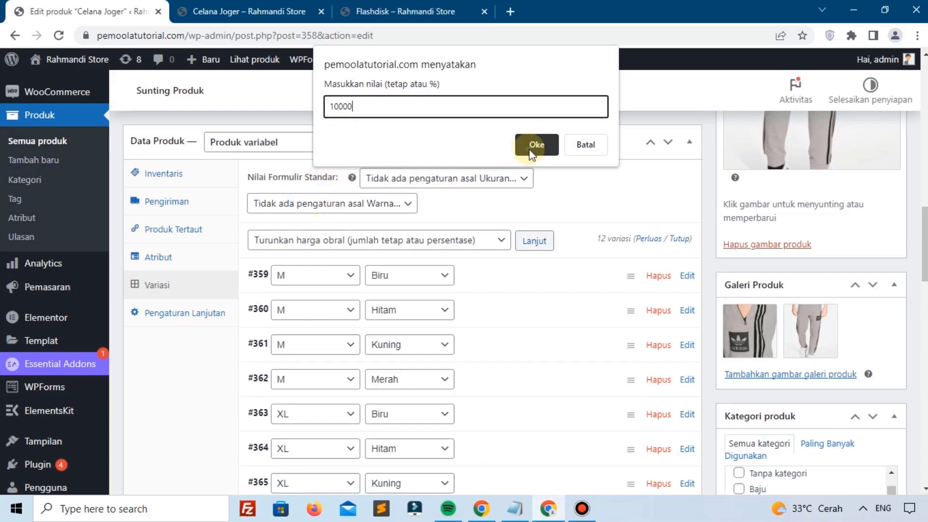
scroll(865, 201, up, 5)
click(864, 202)
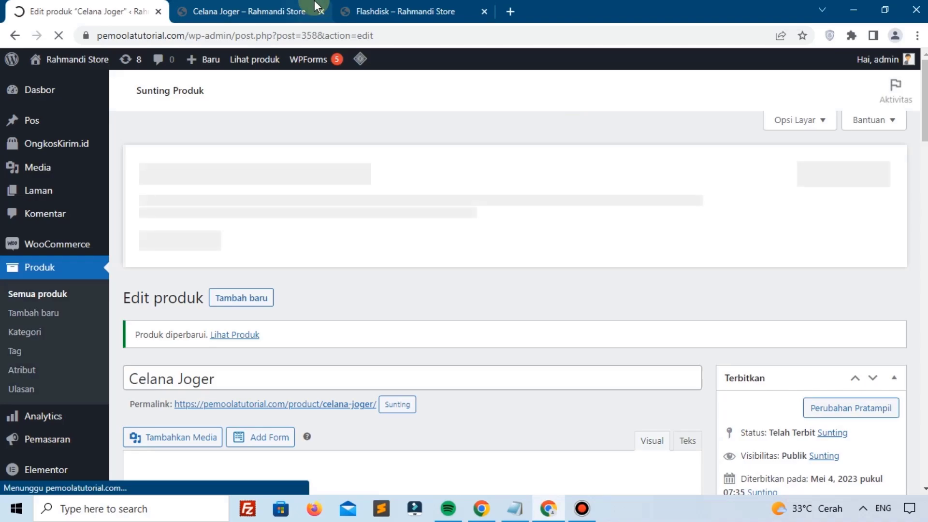
Step: Reload the Celana Joger storefront page and confirm Rp35.000 beside the struck-out Rp50.000
click(270, 10)
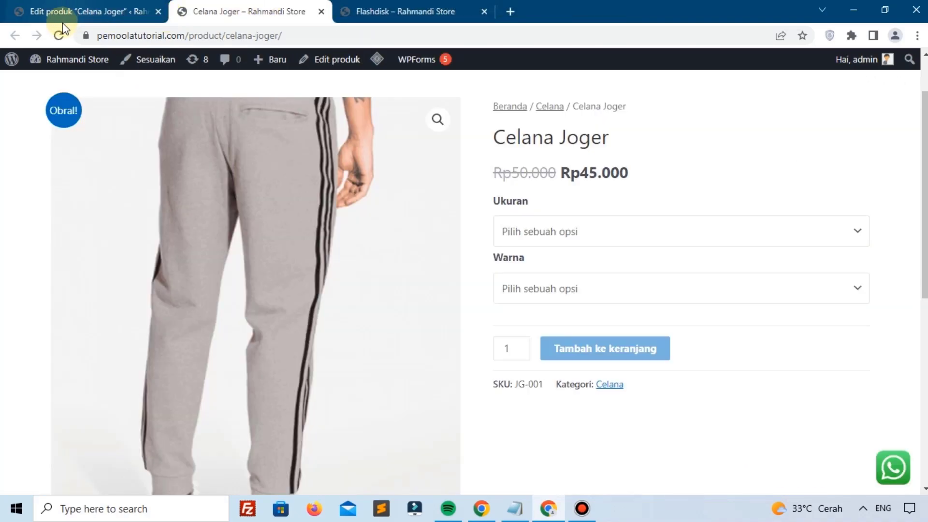
click(59, 36)
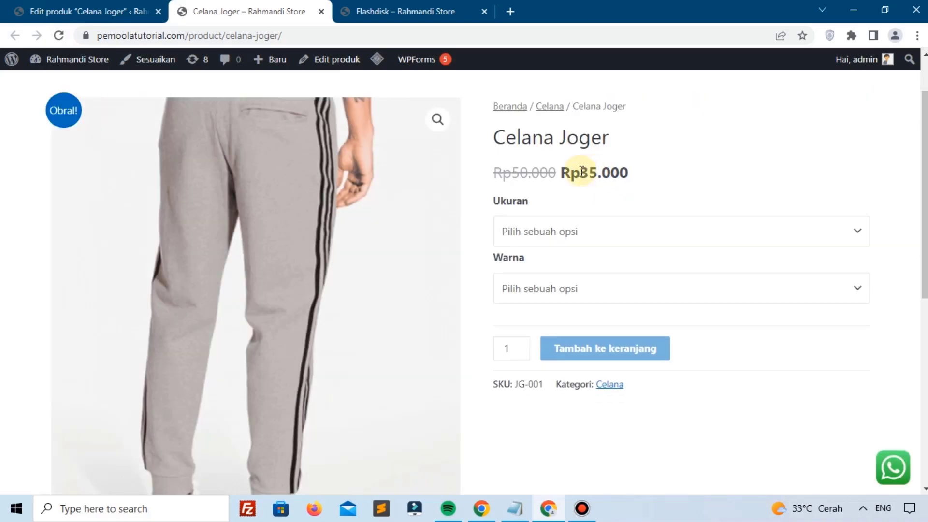
drag(582, 170, 609, 174)
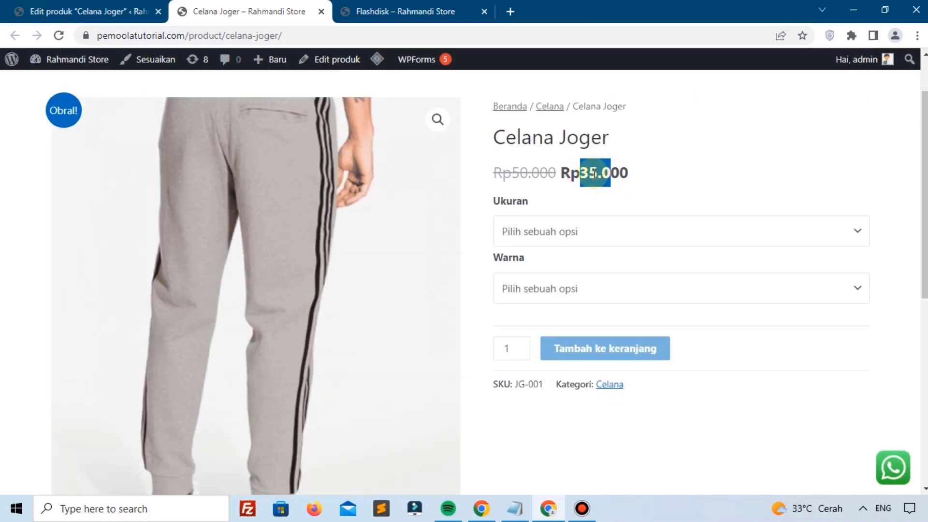
Step: List the Celana Joger variations, then review the Rp35.000 sale and Rp50.000 regular prices on the storefront
click(101, 13)
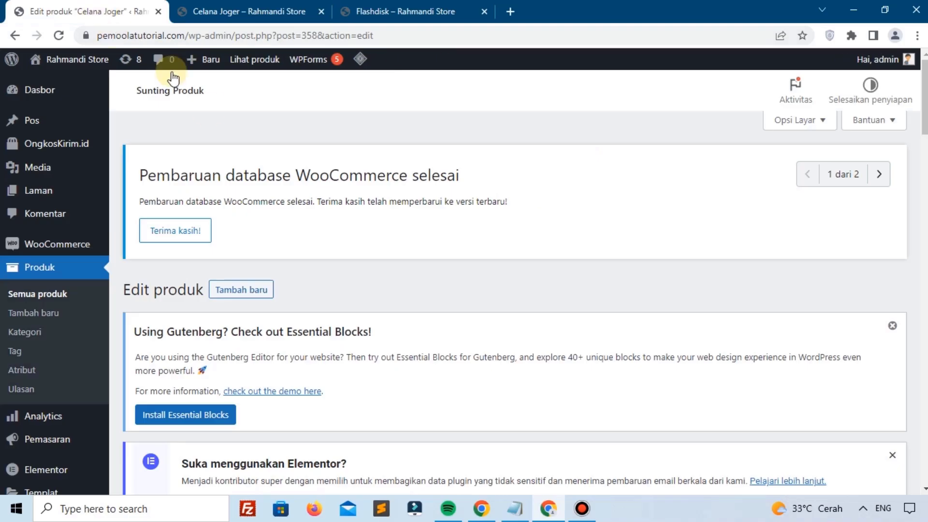
scroll(322, 232, down, 10)
scroll(323, 239, down, 7)
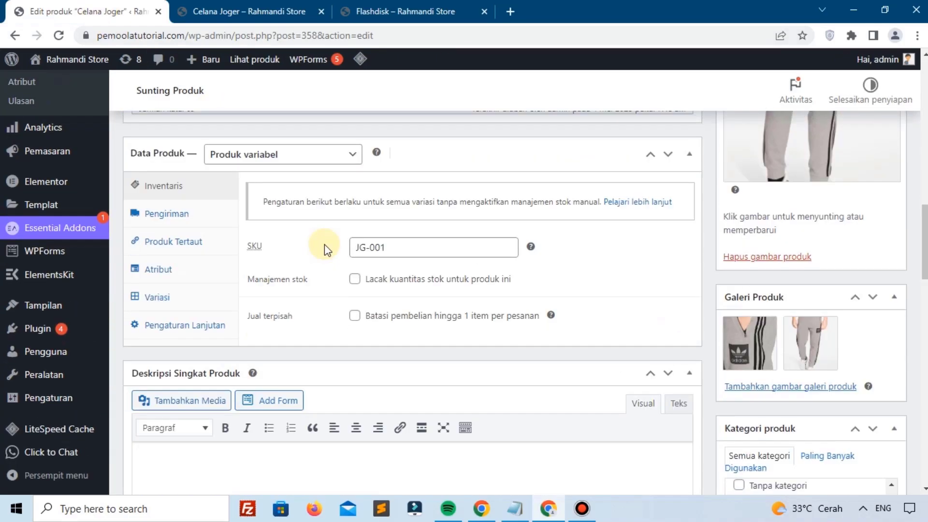
click(191, 290)
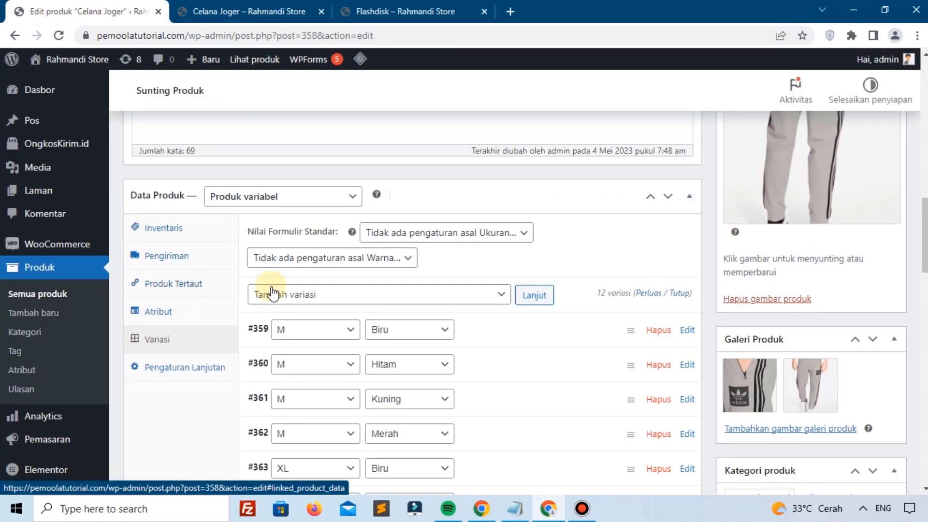
click(311, 296)
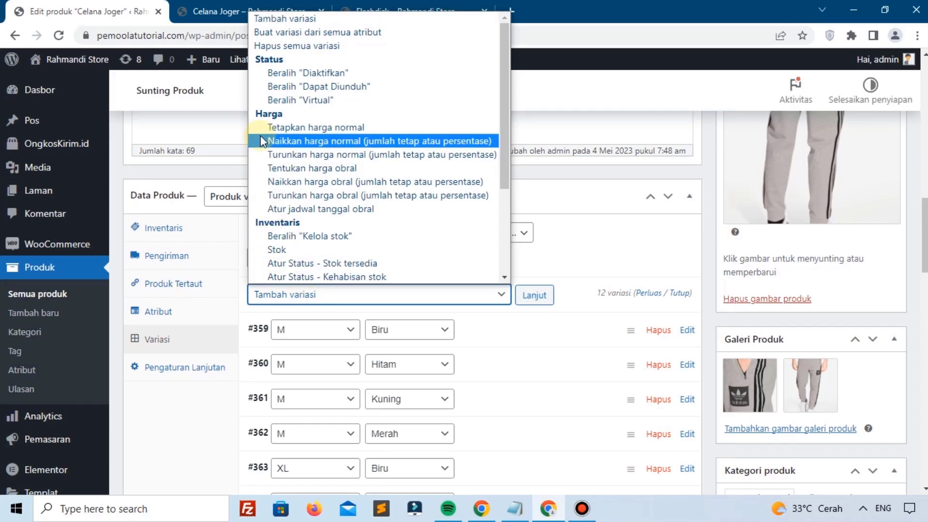
click(306, 210)
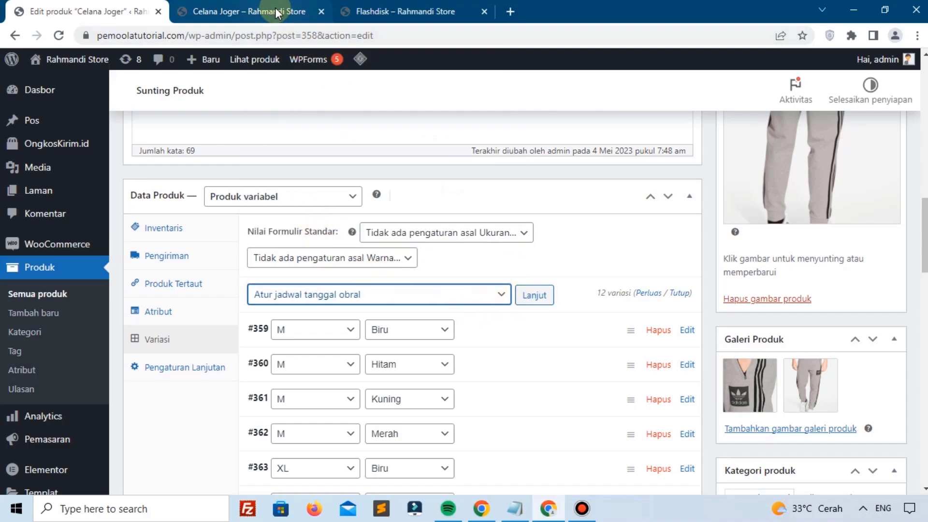
click(296, 11)
click(581, 176)
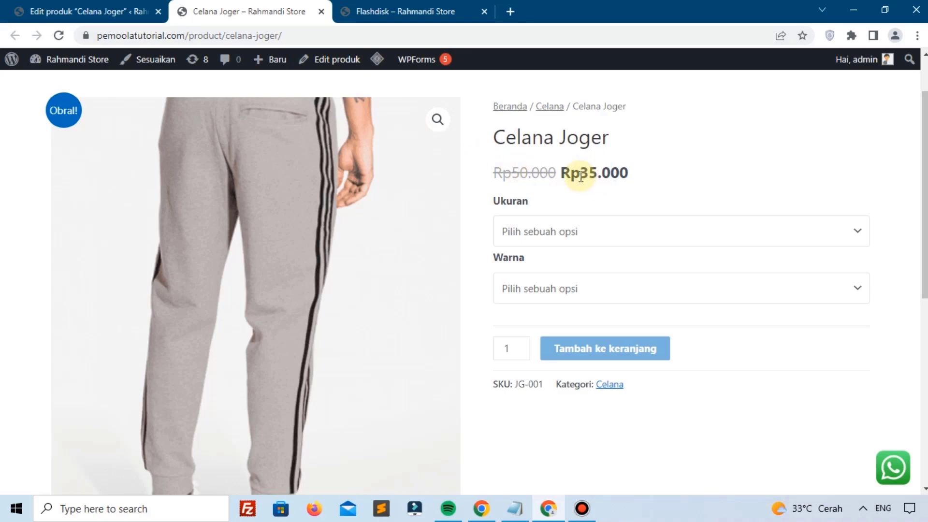
drag(580, 177, 602, 177)
click(599, 173)
drag(519, 173, 539, 173)
Step: Run the 'Atur jadwal tanggal obral' bulk action on all variations
click(73, 10)
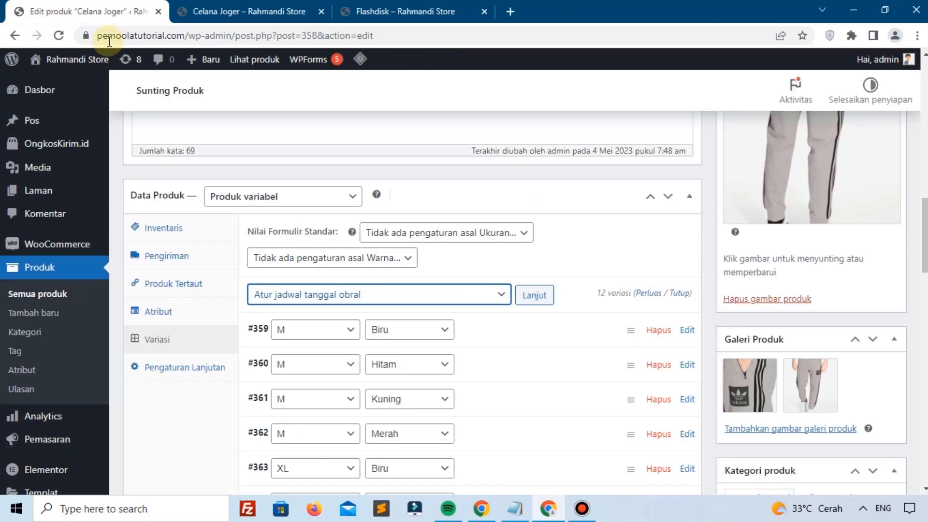
click(338, 294)
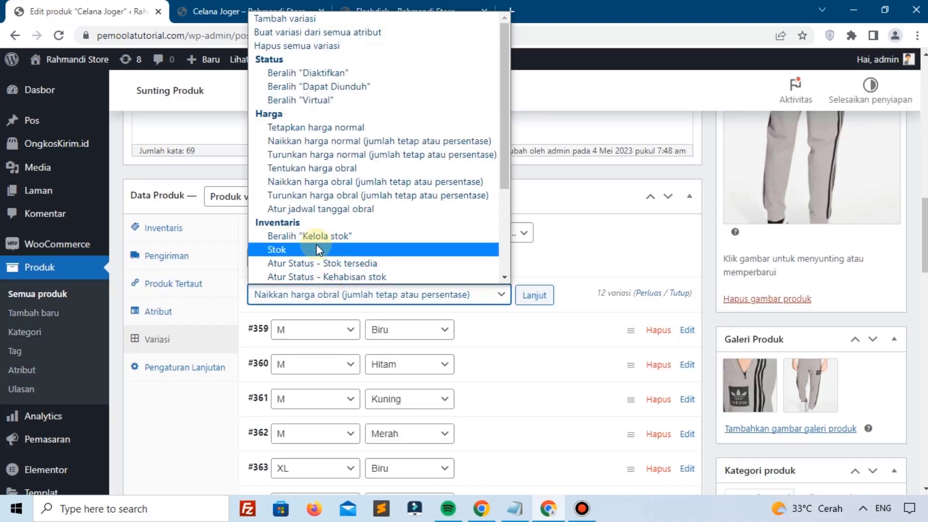
click(335, 209)
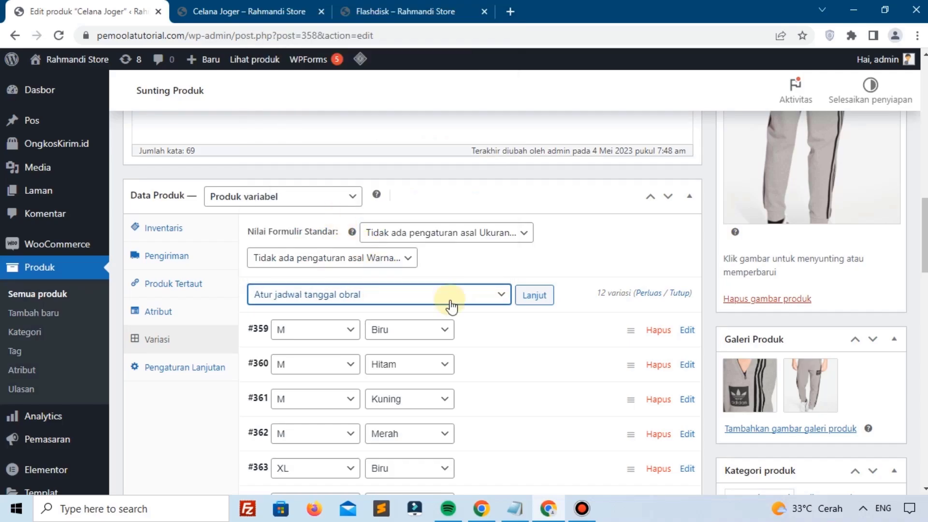
click(533, 295)
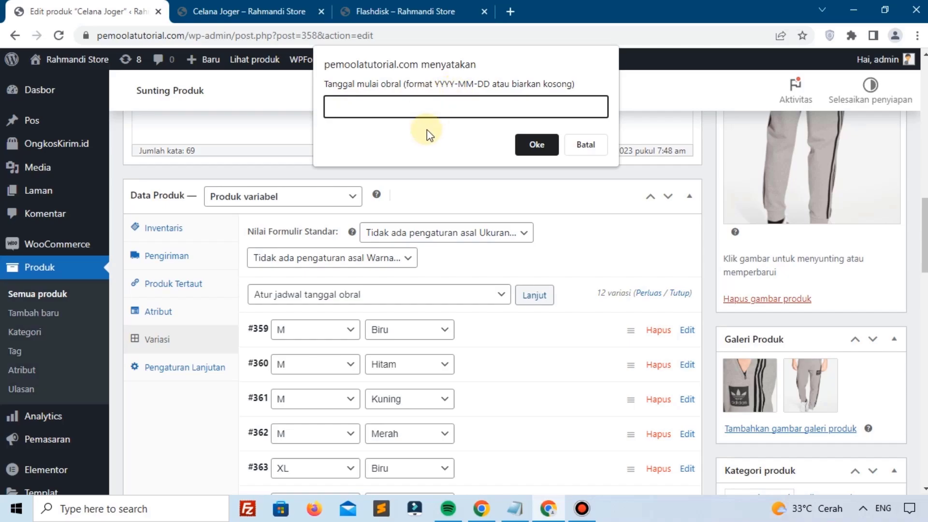
Step: Schedule the sale from 2023-05-03 to 2023-05-10 and update the product
text(2023-05-03)
click(535, 146)
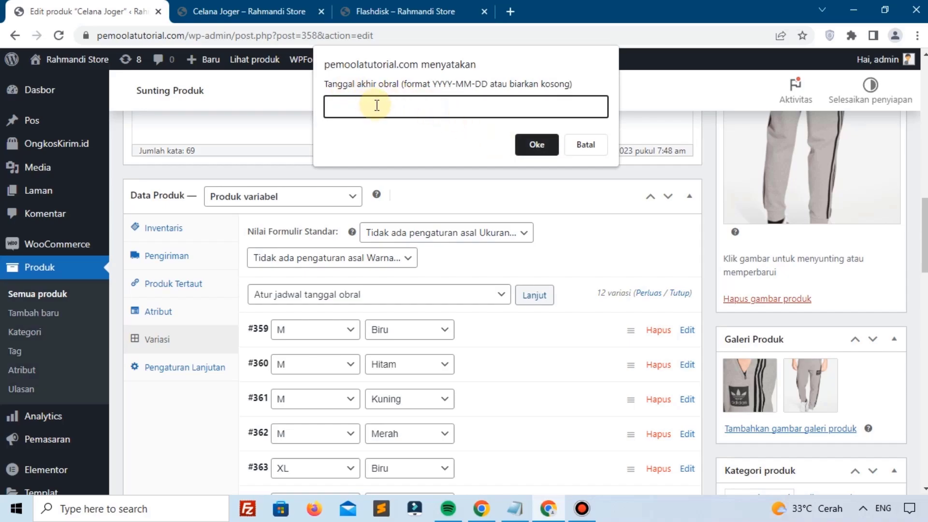
text(2023-05-10)
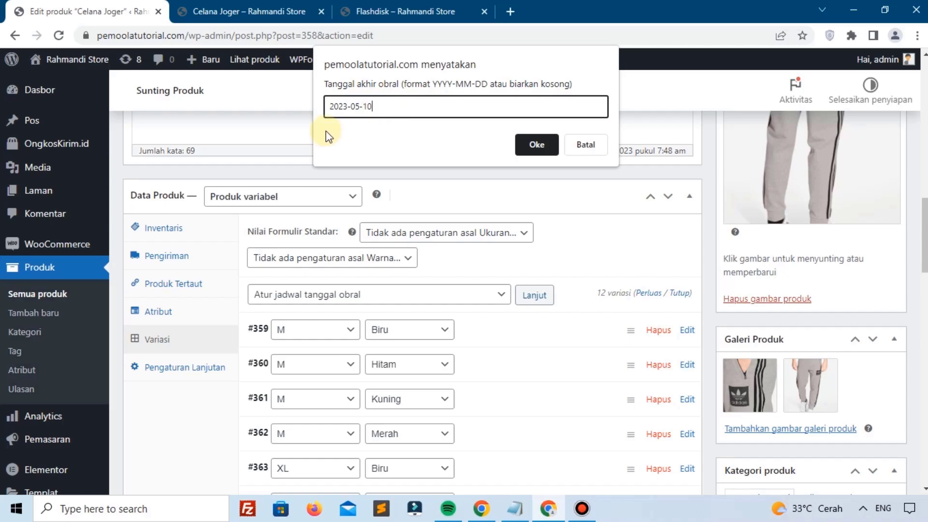
click(519, 144)
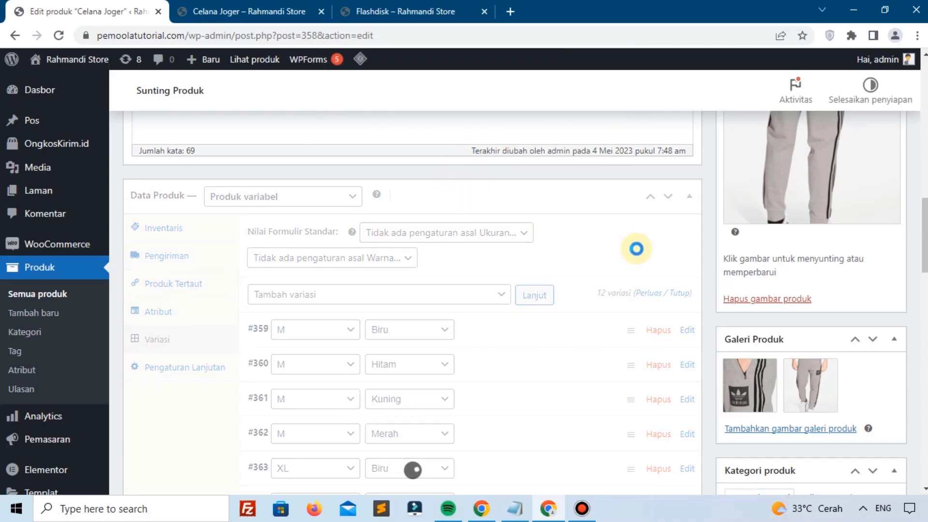
scroll(497, 325, up, 5)
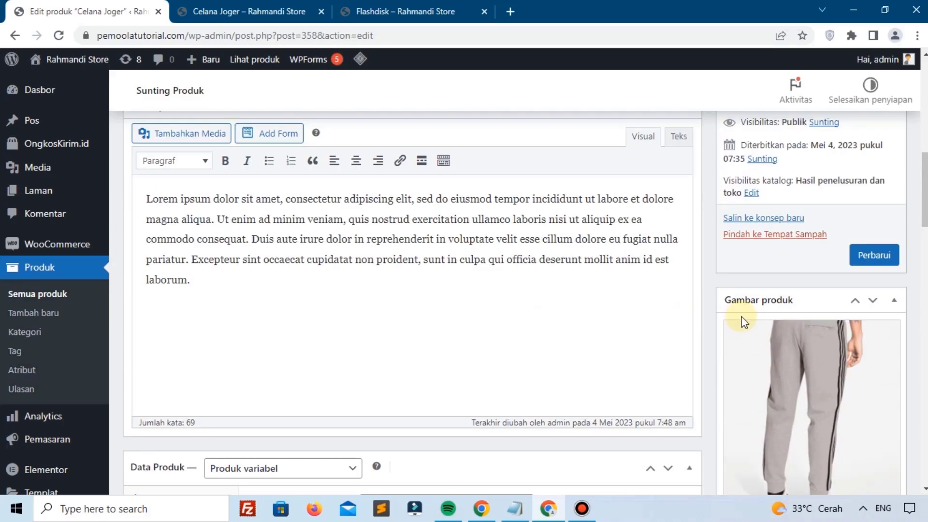
click(873, 256)
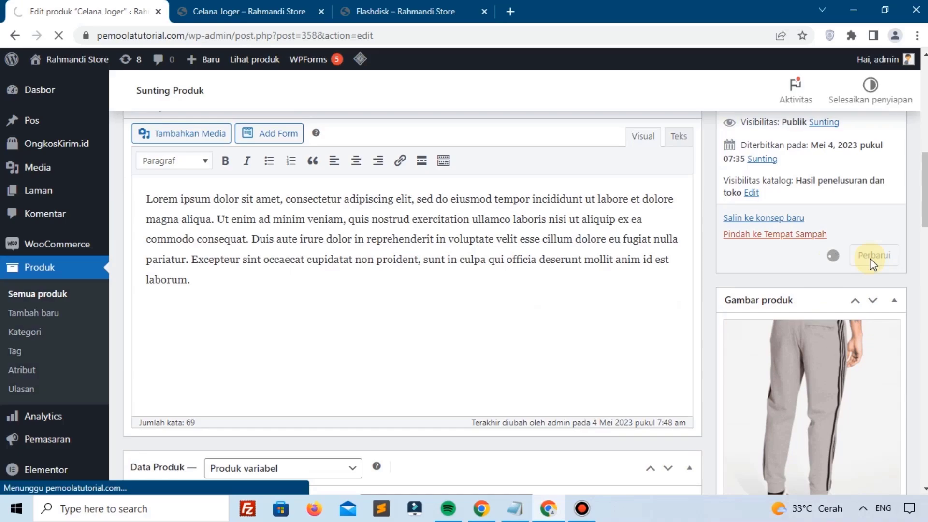
Step: Paste Lorem ipsum text into the short description and update the product again
scroll(296, 265, down, 15)
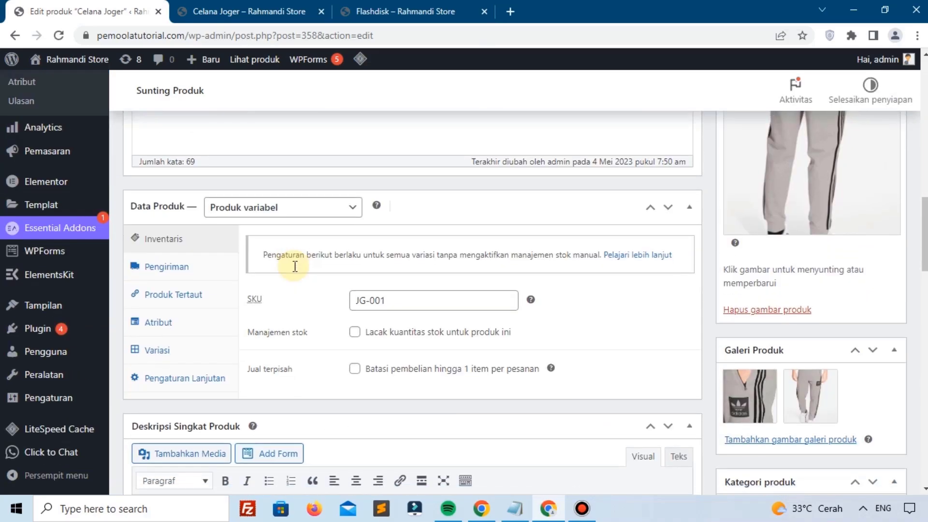
scroll(294, 256, up, 1)
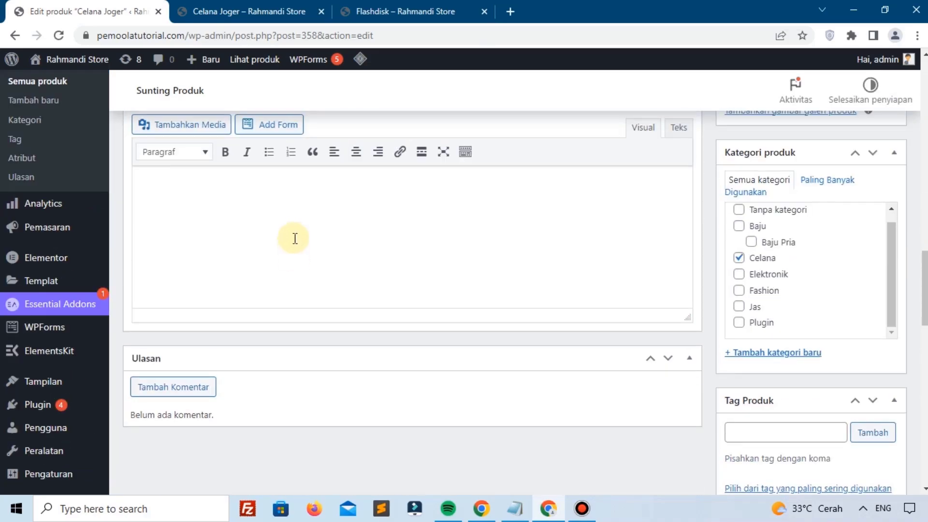
click(295, 238)
text(Lorem ipsum dolor sit amet, consectetur adipiscing elit, sed do eiusmod tempor incididunt ut labore et dolore magna aliqua. Ut enim ad minim veniam, quis nostrud exercitation ullamco laboris nisi ut aliquip ex ea commodo consequat. Duis aute irure dolor in reprehenderit in voluptate velit esse cillum dolore eu fugiat nulla pariatur. Excepteur sint occaecat cupidatat non proident, sunt in culpa qui officia deserunt mollit anim id est laborum.)
scroll(588, 214, up, 10)
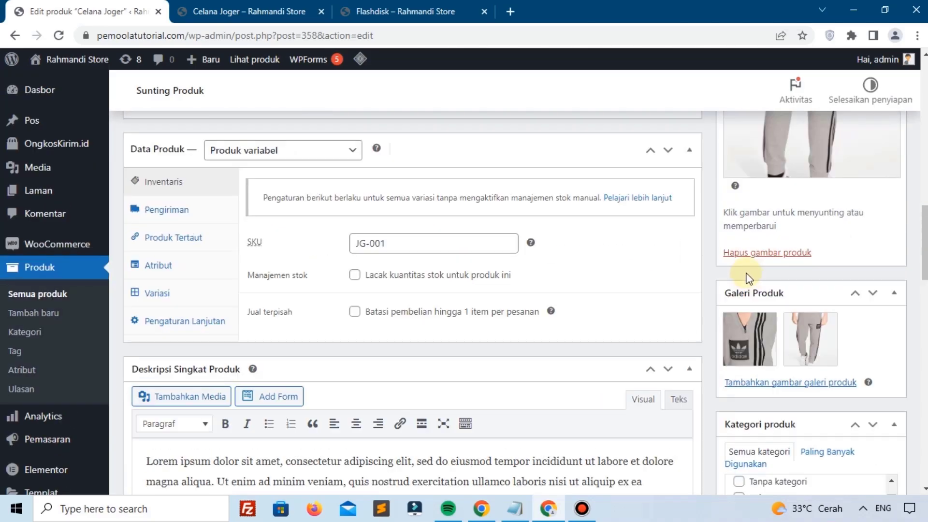
scroll(851, 309, up, 5)
click(867, 348)
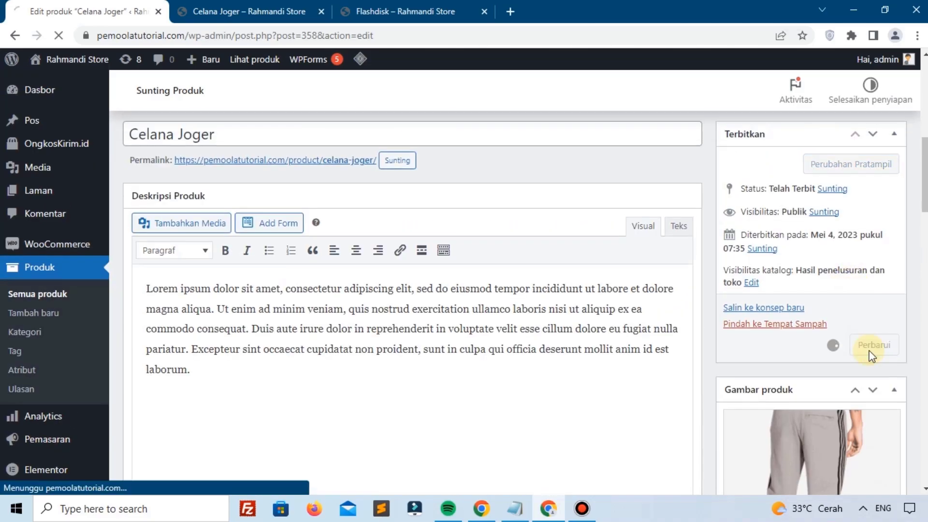
click(256, 10)
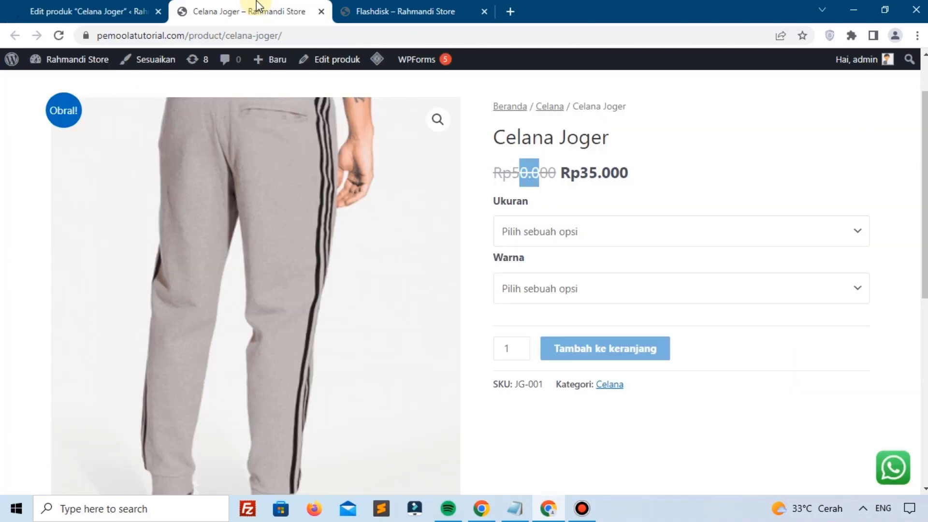
Step: Reload the Celana Joger storefront page and review the new Lorem ipsum short description
click(61, 34)
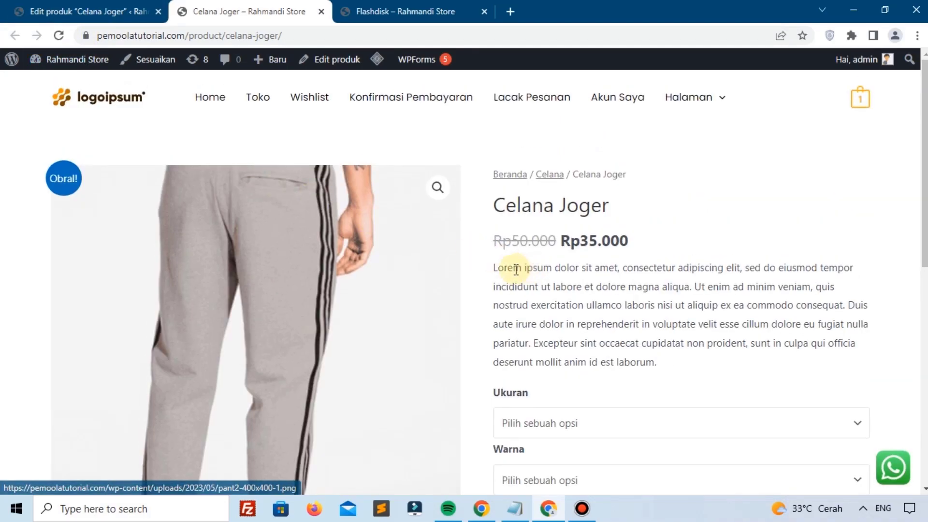
drag(512, 269, 567, 307)
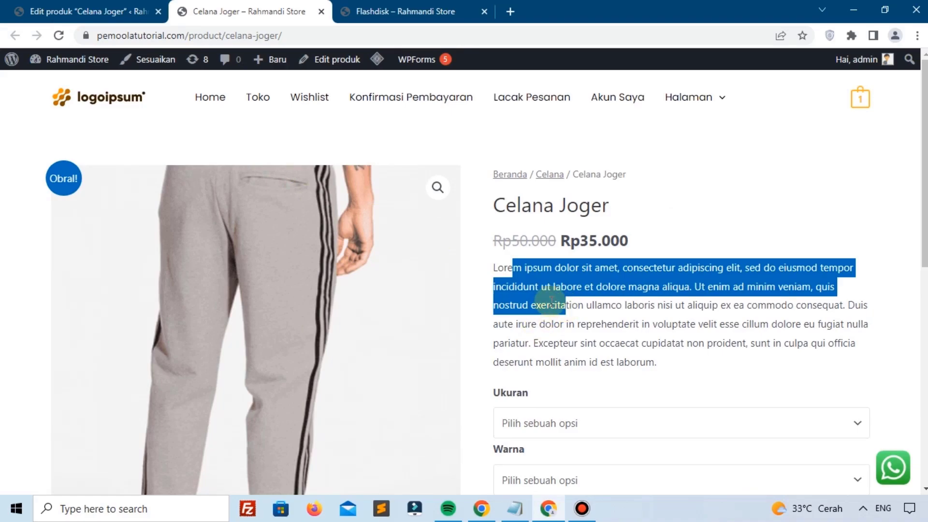
click(549, 303)
scroll(535, 301, down, 8)
scroll(518, 276, up, 8)
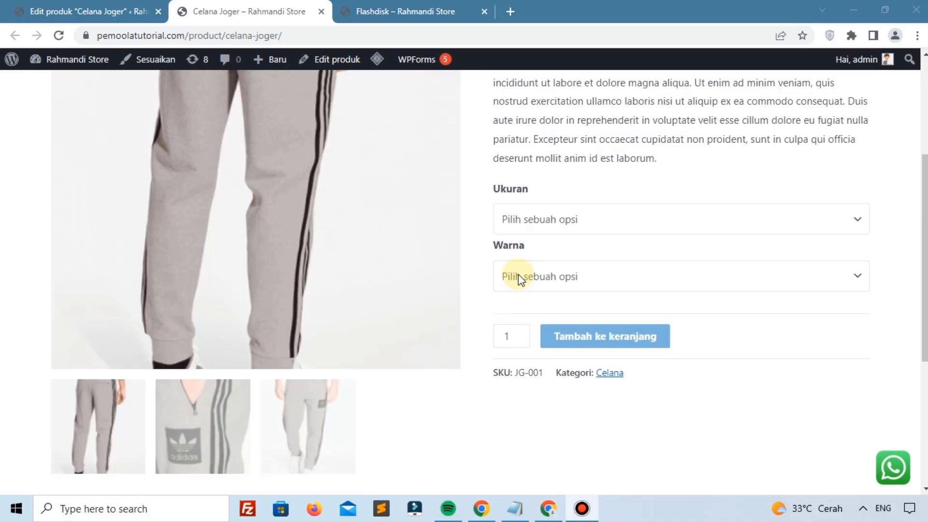